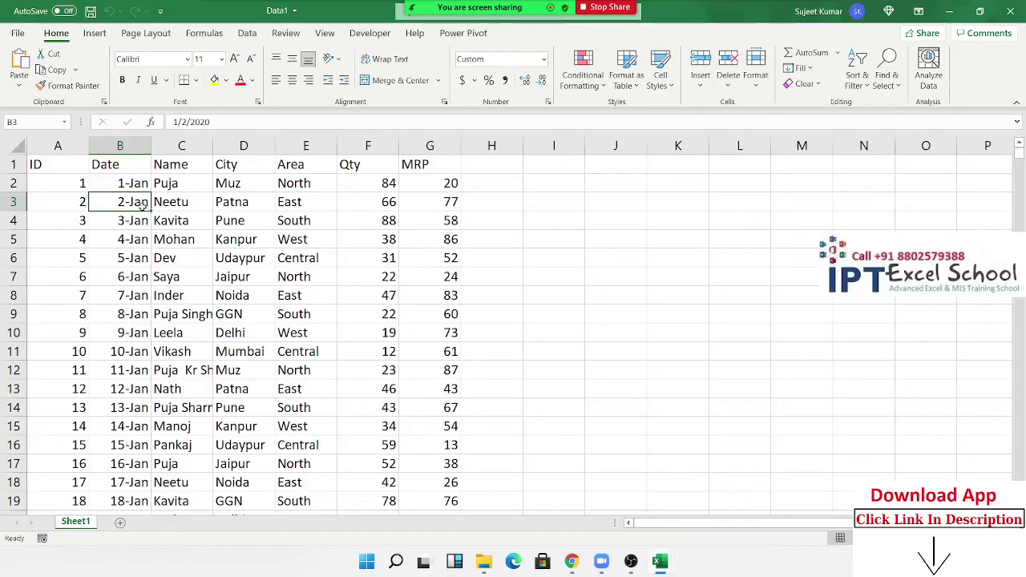
From header cell A1, check that the data runs down to row 797, then go to the Insert ribbon.
{"action": "left_click", "coordinate": [63, 161]}
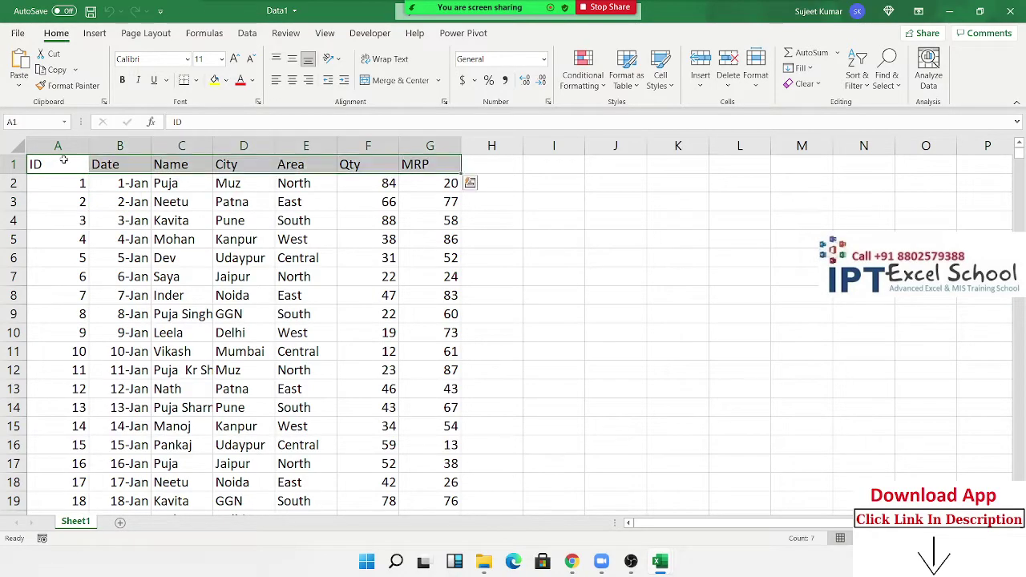
{"action": "key", "text": "ctrl+Down"}
{"action": "key", "text": "ctrl+Up"}
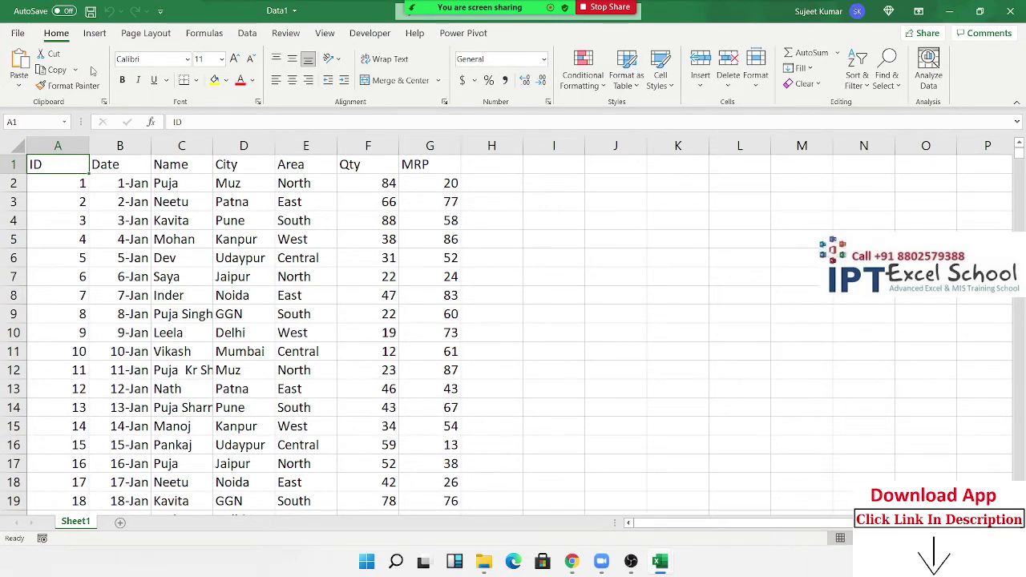
{"action": "left_click", "coordinate": [94, 33]}
Insert a PivotTable from Sheet1!$A$1:$G$797 on a new worksheet, Sheet2.
{"action": "left_click", "coordinate": [28, 62]}
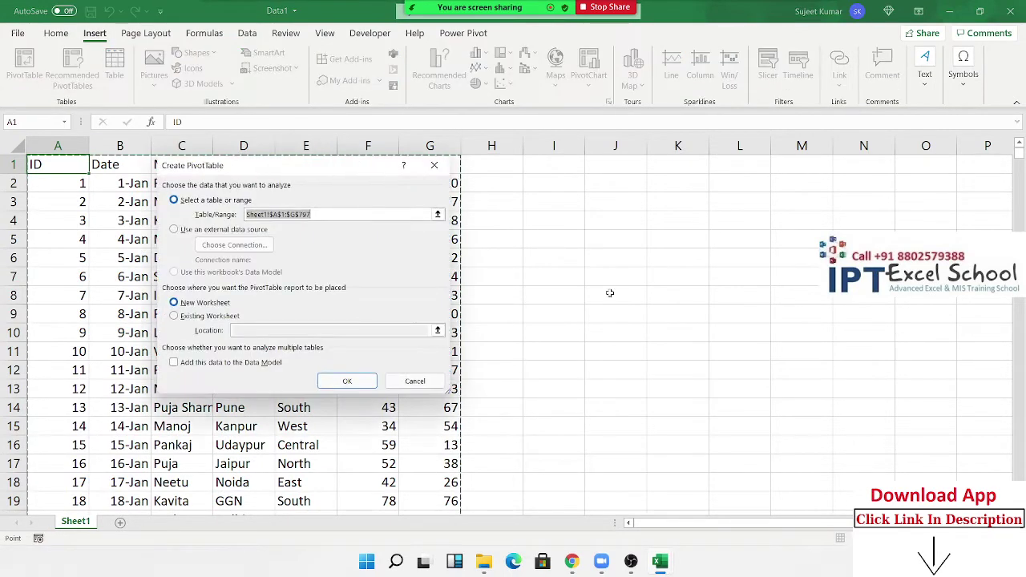
{"action": "left_click", "coordinate": [339, 380]}
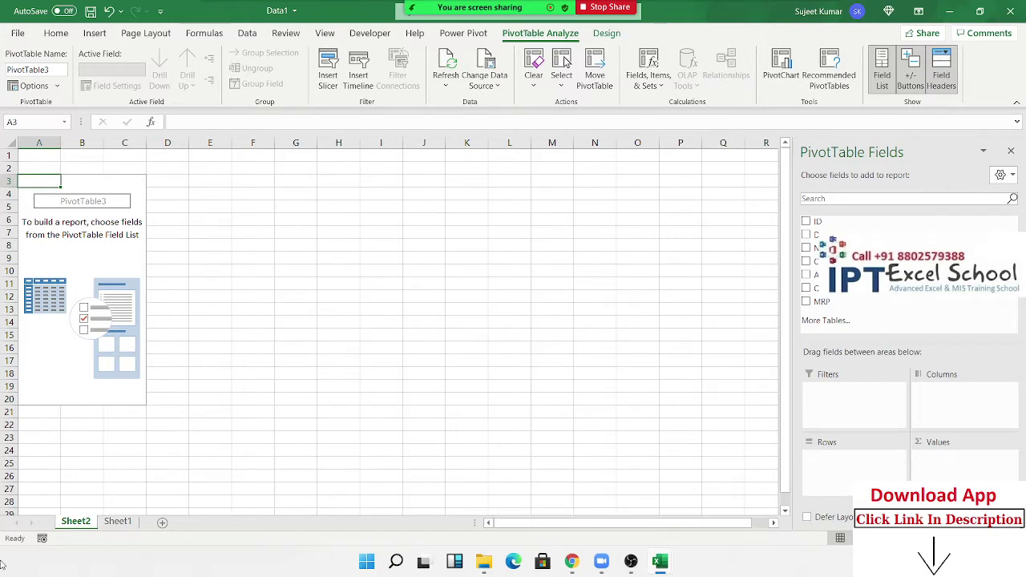
{"action": "left_click", "coordinate": [119, 522]}
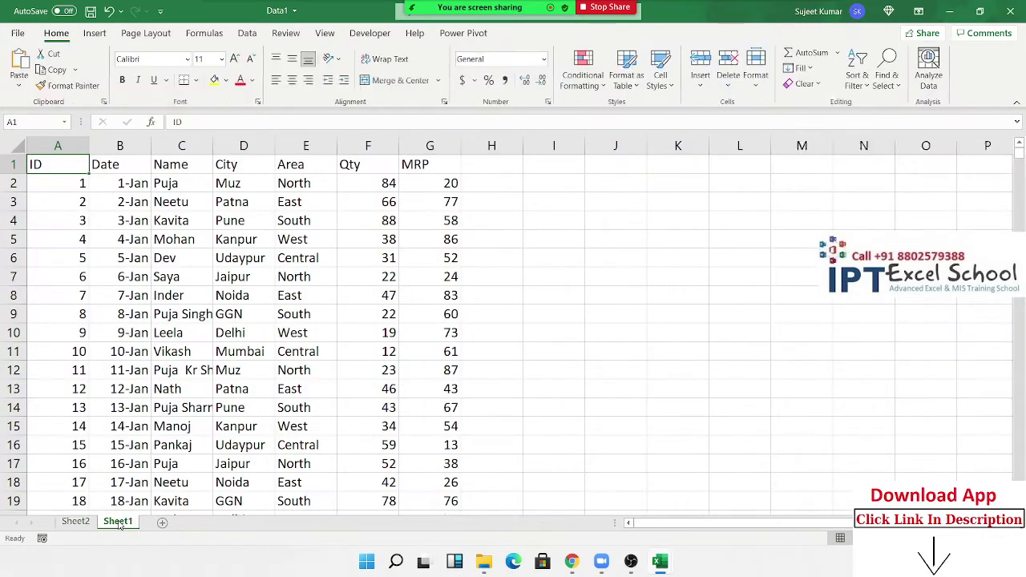
{"action": "left_click", "coordinate": [256, 297]}
{"action": "left_click", "coordinate": [361, 350]}
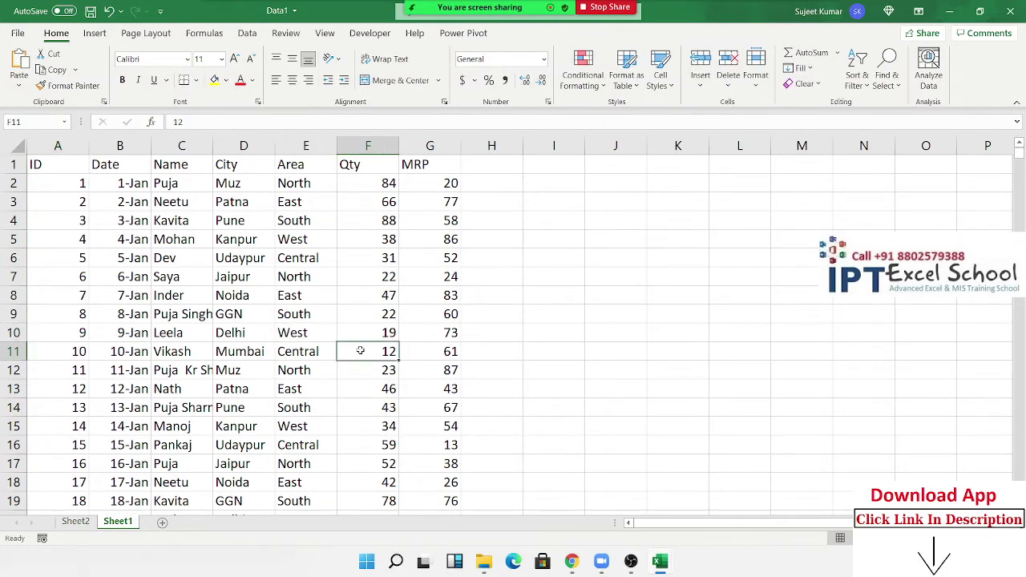
{"action": "left_click_drag", "start_coordinate": [169, 184], "coordinate": [177, 321]}
{"action": "left_click_drag", "start_coordinate": [233, 205], "coordinate": [239, 314]}
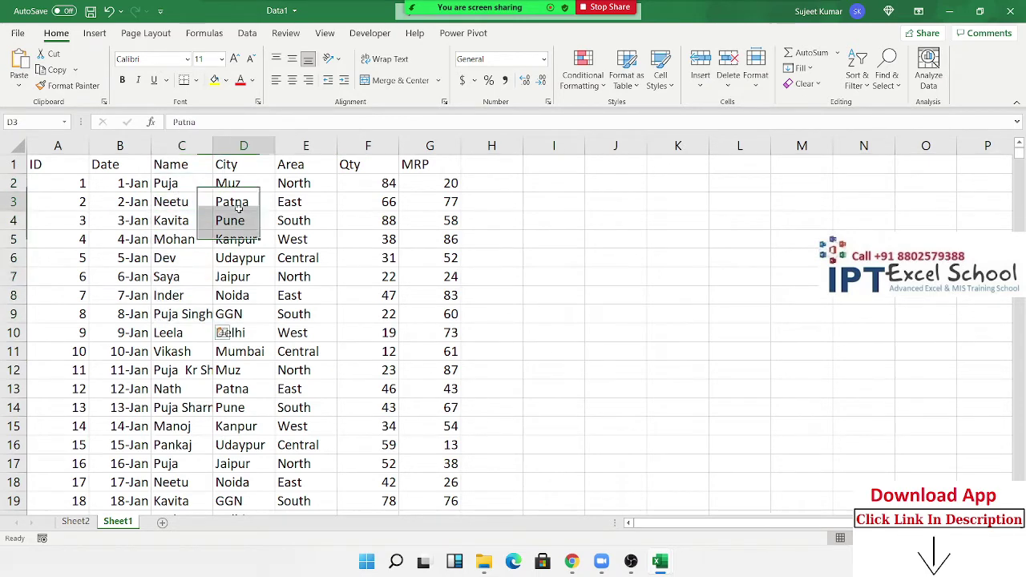
{"action": "left_click_drag", "start_coordinate": [158, 201], "coordinate": [160, 296]}
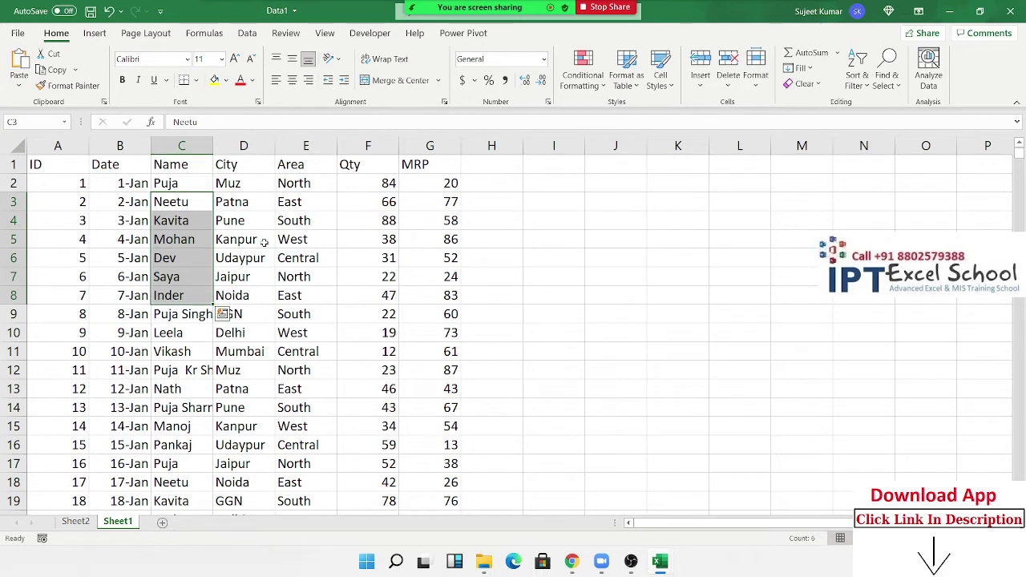
{"action": "left_click_drag", "start_coordinate": [260, 241], "coordinate": [256, 311]}
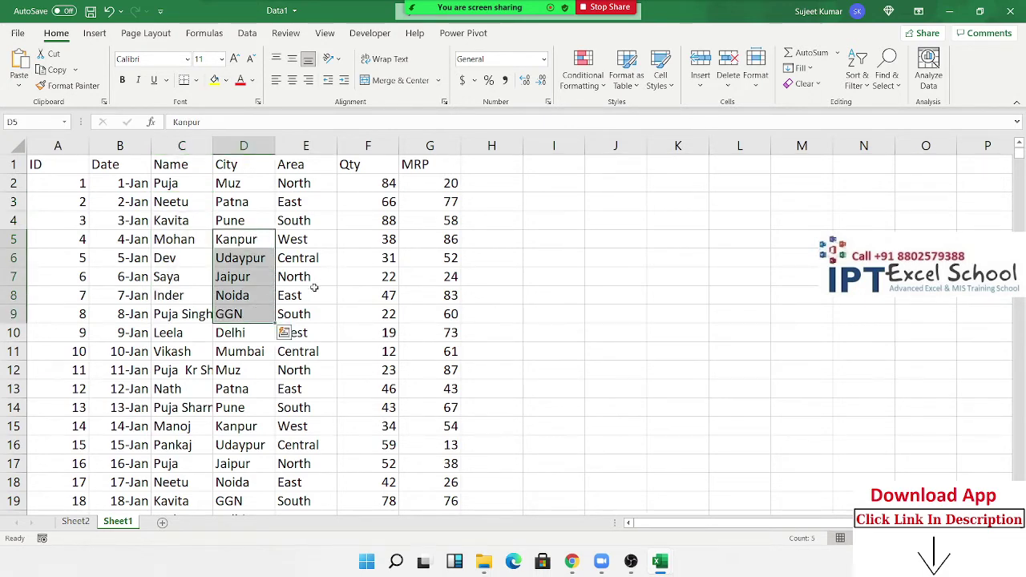
{"action": "left_click", "coordinate": [88, 522]}
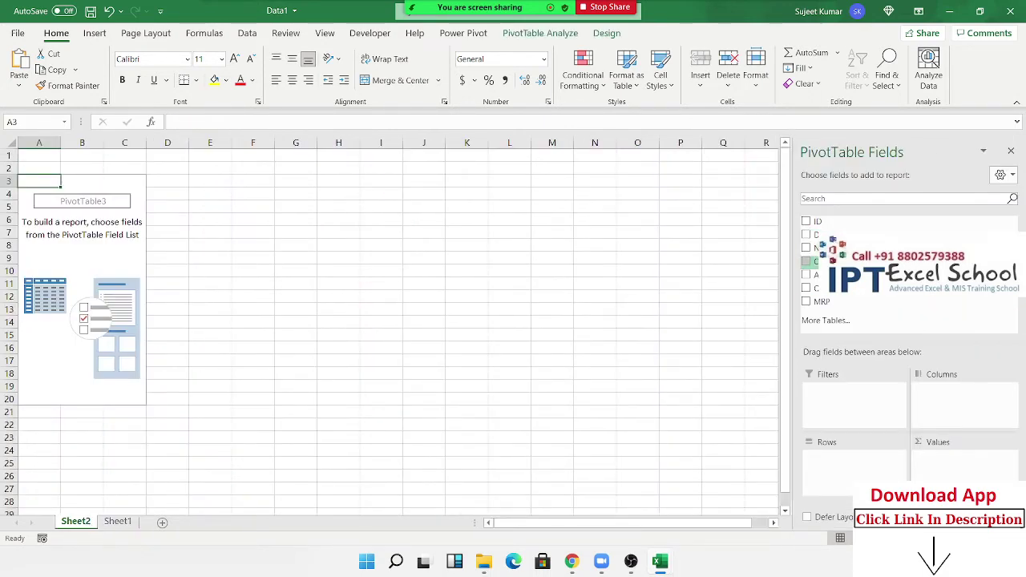
Place Name in Rows, City in Columns and Qty in Values, giving a grand total of 37846.
{"action": "left_click_drag", "start_coordinate": [813, 248], "coordinate": [864, 464]}
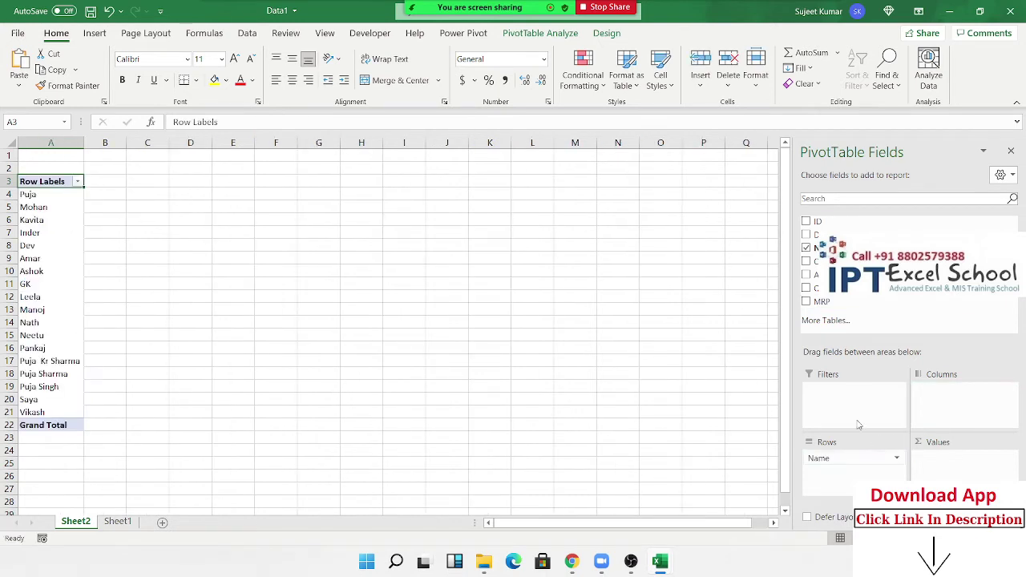
{"action": "left_click_drag", "start_coordinate": [816, 262], "coordinate": [922, 385]}
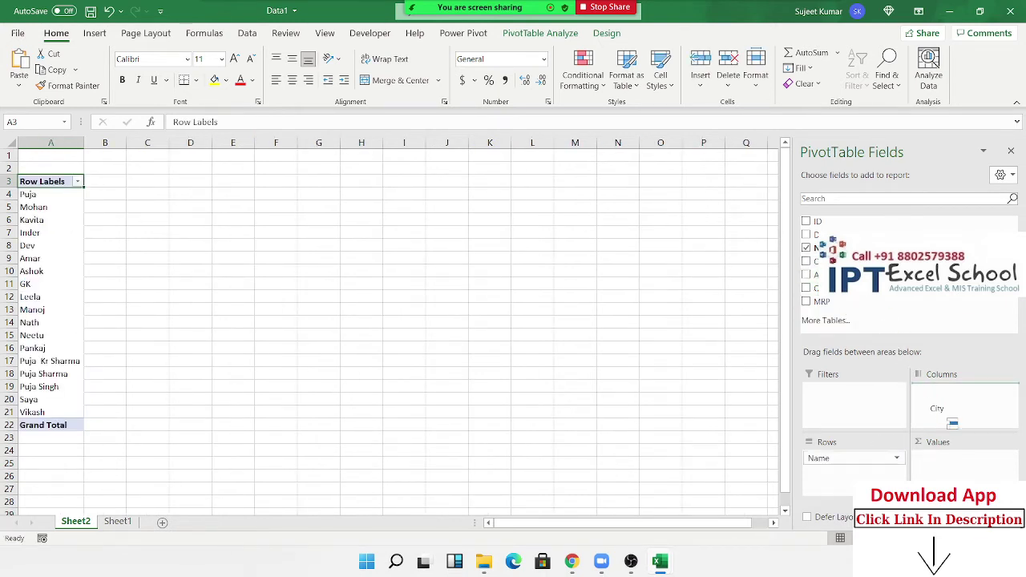
{"action": "mouse_move", "coordinate": [816, 288]}
{"action": "left_mouse_down"}
{"action": "mouse_move", "coordinate": [864, 350]}
{"action": "mouse_move", "coordinate": [919, 478]}
{"action": "mouse_move", "coordinate": [947, 480]}
{"action": "left_mouse_up"}
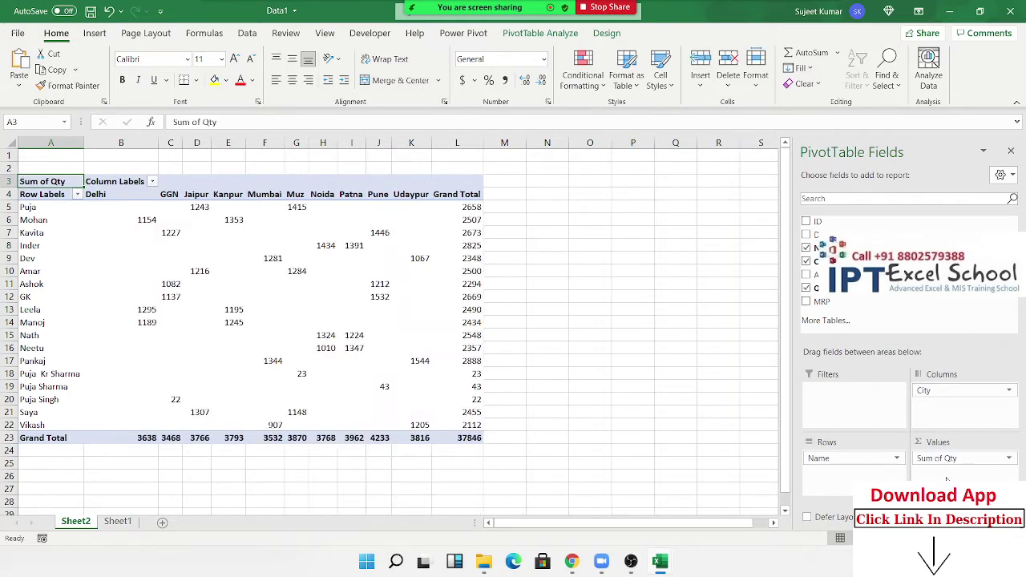
In PivotTable Options, set 'For empty cells show' to 0.
{"action": "right_click", "coordinate": [260, 295]}
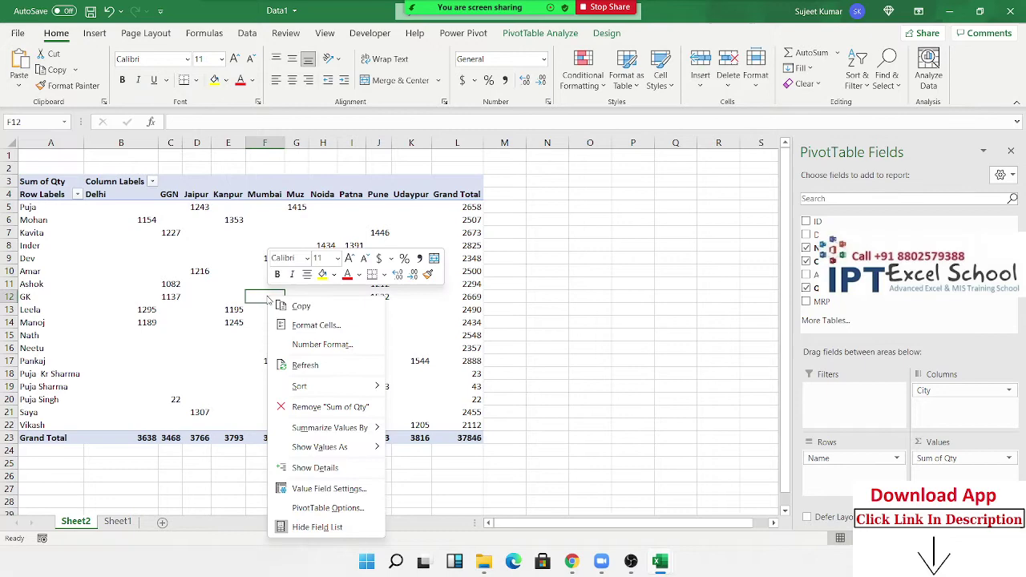
{"action": "left_click", "coordinate": [369, 509]}
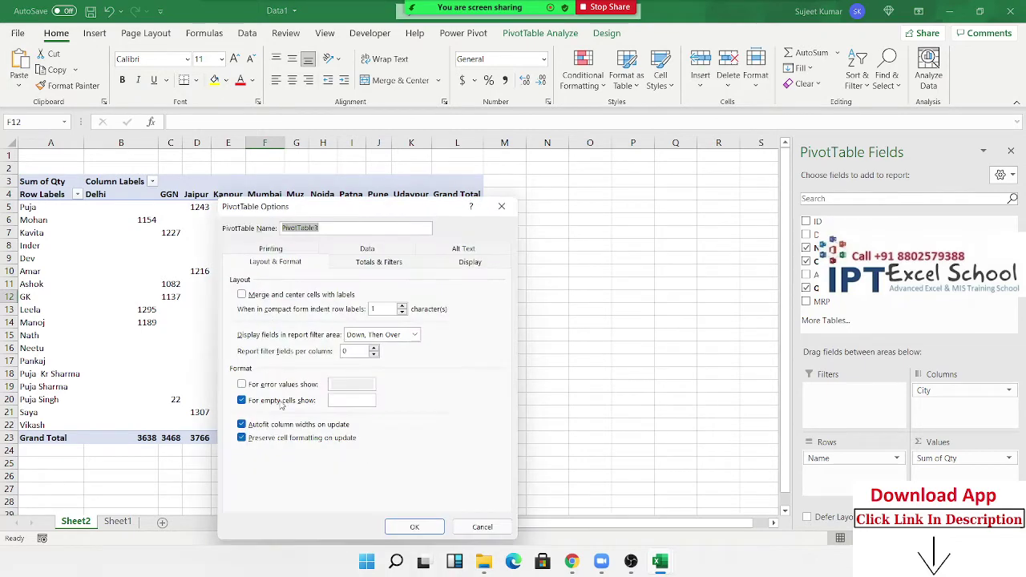
{"action": "left_click", "coordinate": [350, 399]}
{"action": "type", "text": "0"}
{"action": "left_click_drag", "start_coordinate": [323, 210], "coordinate": [474, 127]}
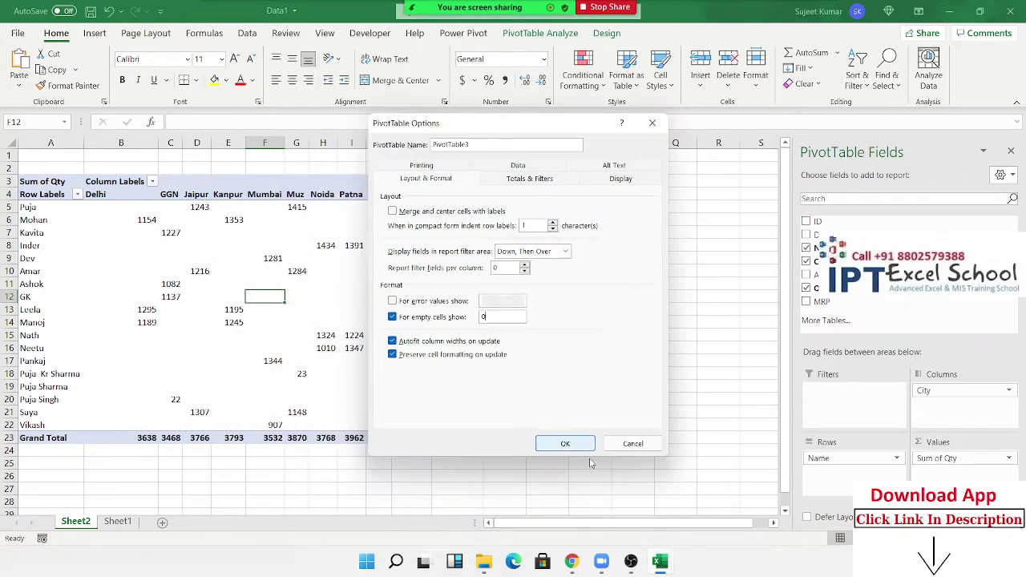
{"action": "left_click", "coordinate": [584, 450]}
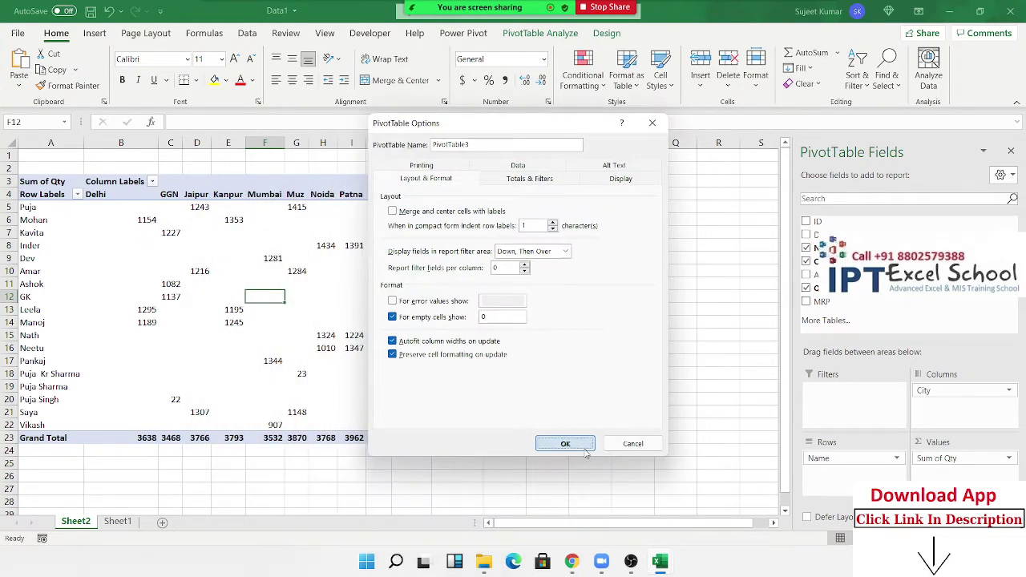
Move City from Columns into Rows above Name, so names nest under each city.
{"action": "left_click", "coordinate": [333, 249]}
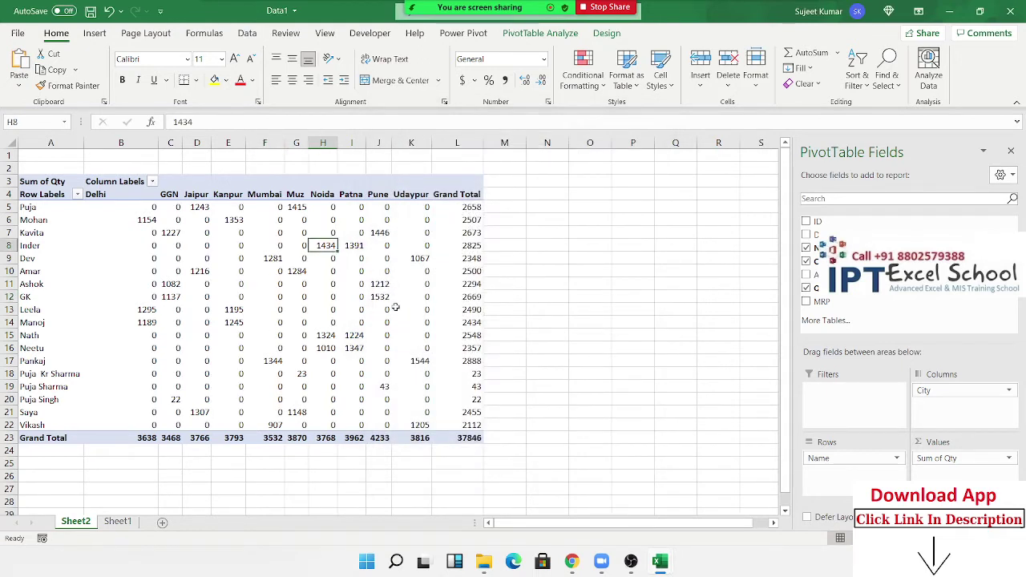
{"action": "left_click", "coordinate": [409, 305]}
{"action": "left_click", "coordinate": [350, 375]}
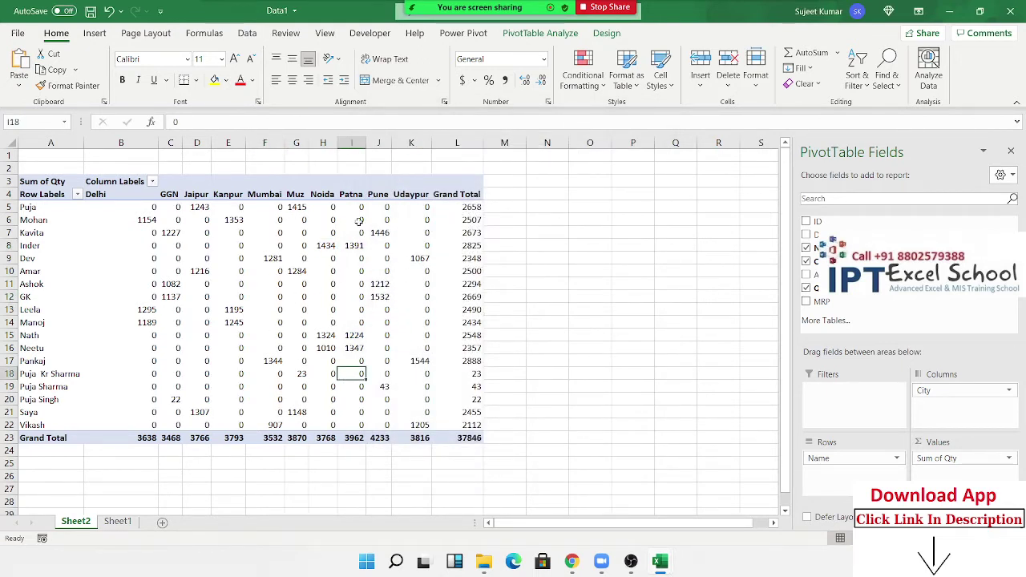
{"action": "left_click_drag", "start_coordinate": [962, 391], "coordinate": [853, 473]}
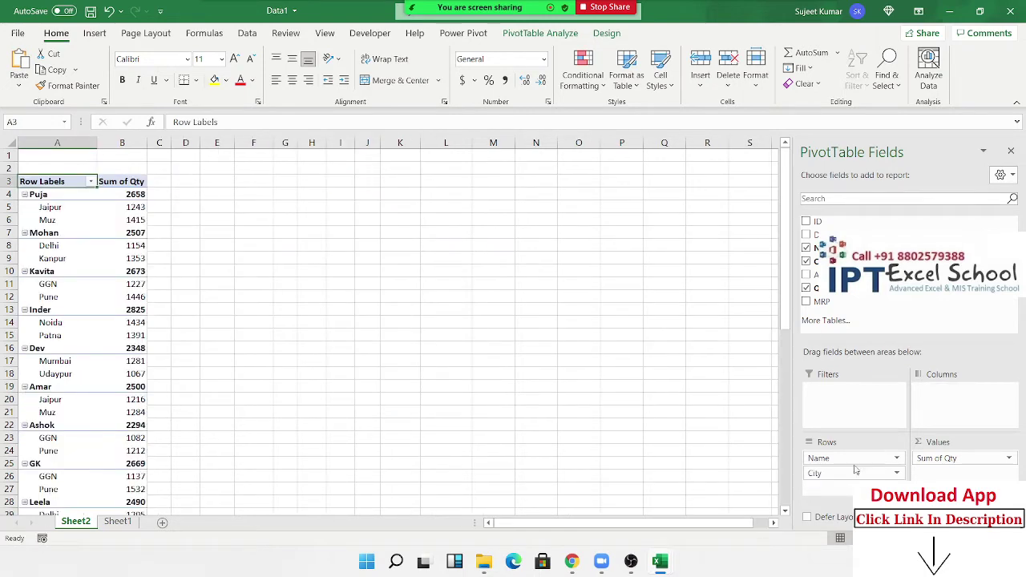
{"action": "left_click_drag", "start_coordinate": [855, 472], "coordinate": [851, 454]}
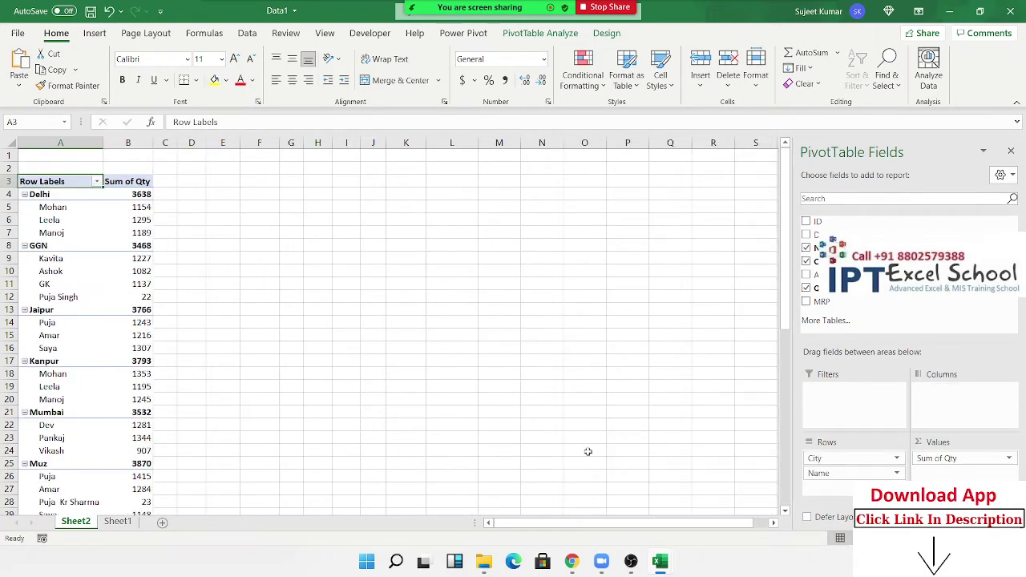
{"action": "scroll", "coordinate": [496, 380], "scroll_direction": "down", "scroll_amount": 5}
{"action": "scroll", "coordinate": [65, 329], "scroll_direction": "down", "scroll_amount": 4}
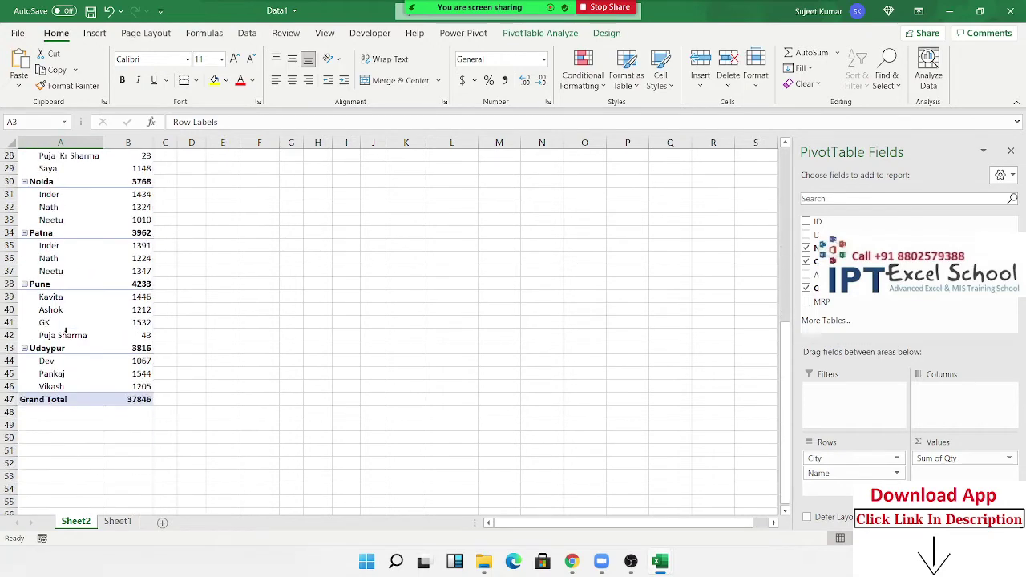
{"action": "scroll", "coordinate": [66, 329], "scroll_direction": "up", "scroll_amount": 4}
{"action": "scroll", "coordinate": [110, 328], "scroll_direction": "up", "scroll_amount": 4}
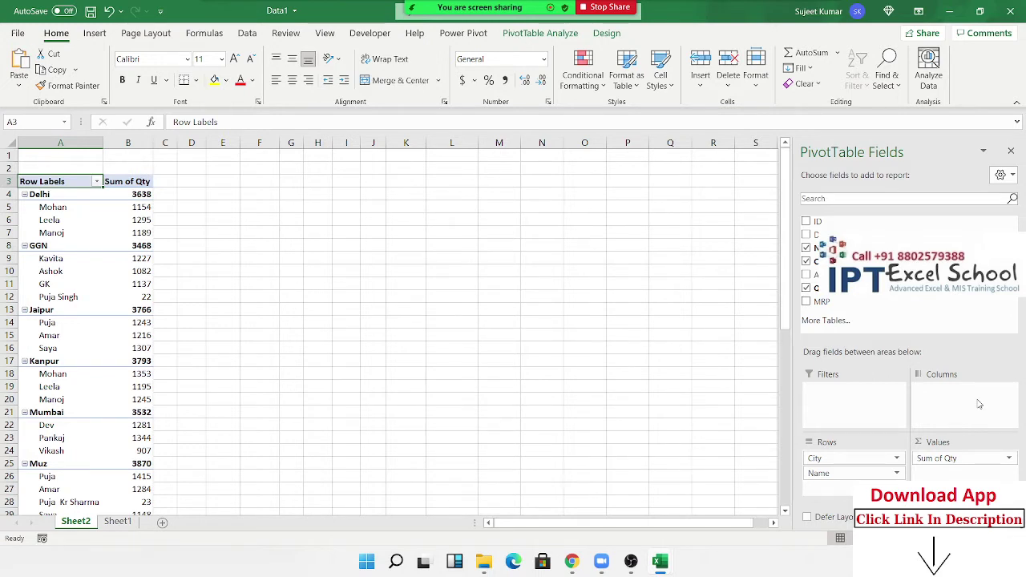
{"action": "left_click", "coordinate": [952, 457]}
{"action": "left_click", "coordinate": [958, 440]}
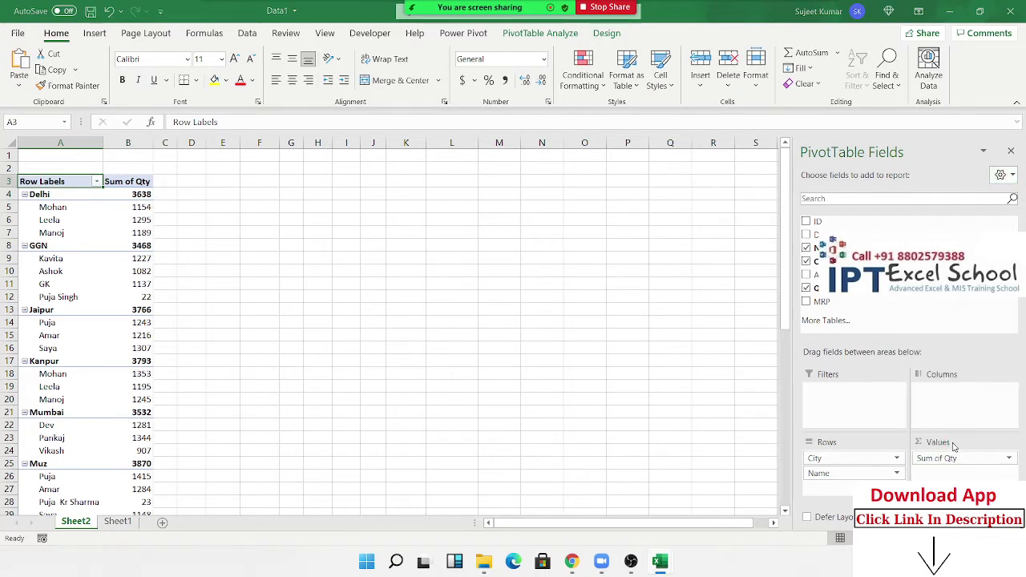
{"action": "left_click", "coordinate": [195, 297]}
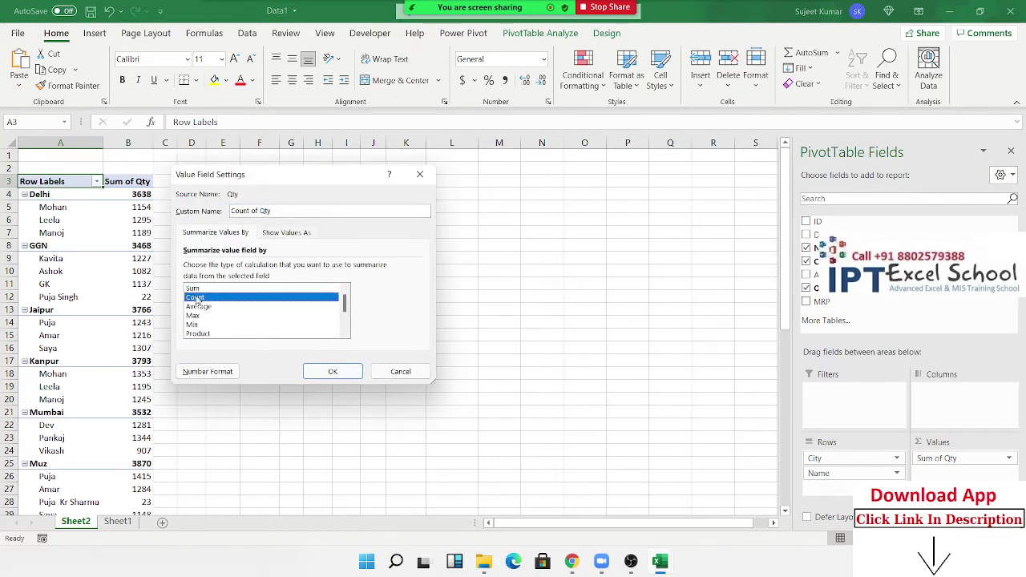
{"action": "left_click", "coordinate": [197, 307]}
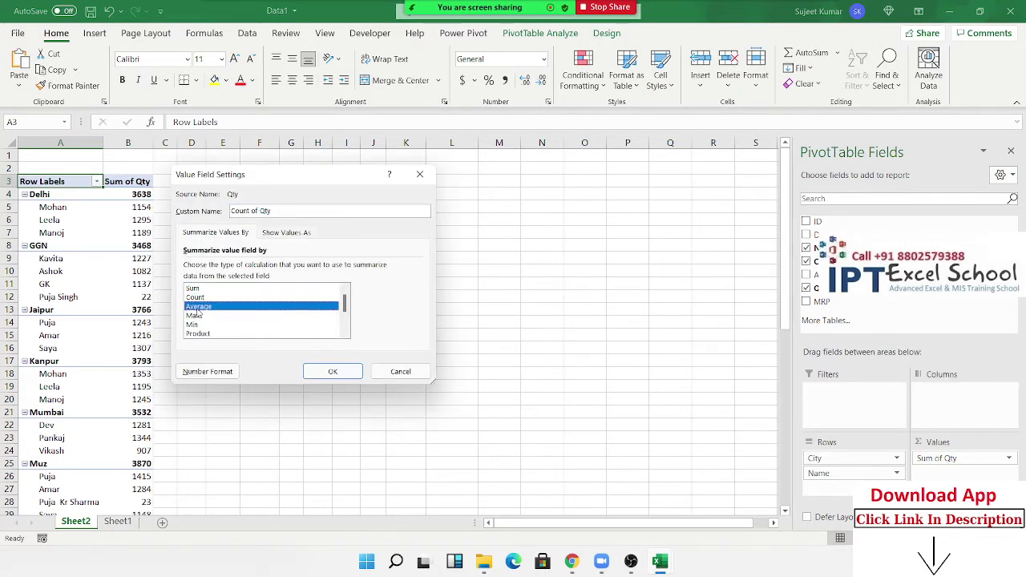
{"action": "left_click", "coordinate": [413, 374]}
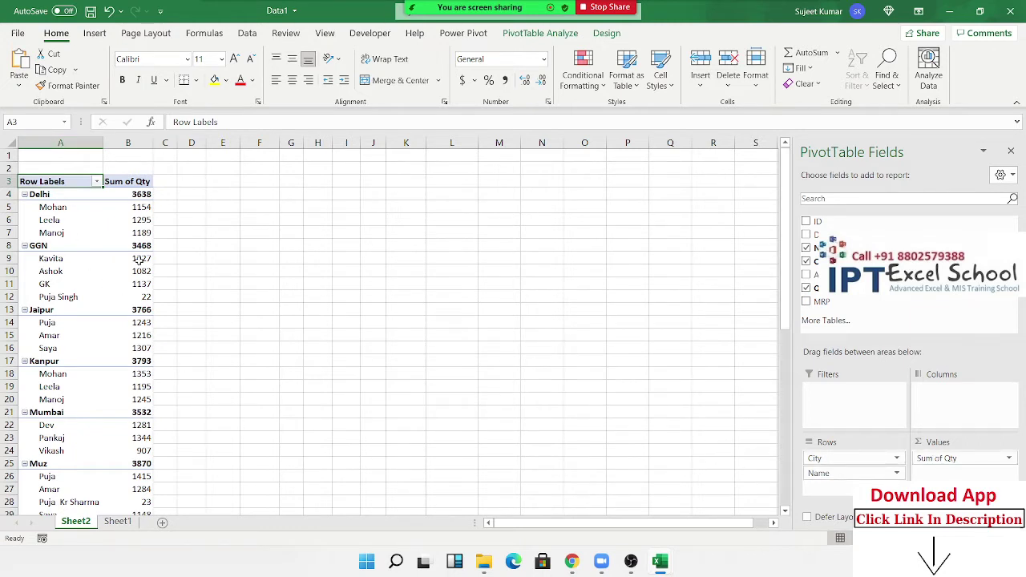
Turn on Classic PivotTable layout in the Display settings of PivotTable Options.
{"action": "right_click", "coordinate": [74, 257]}
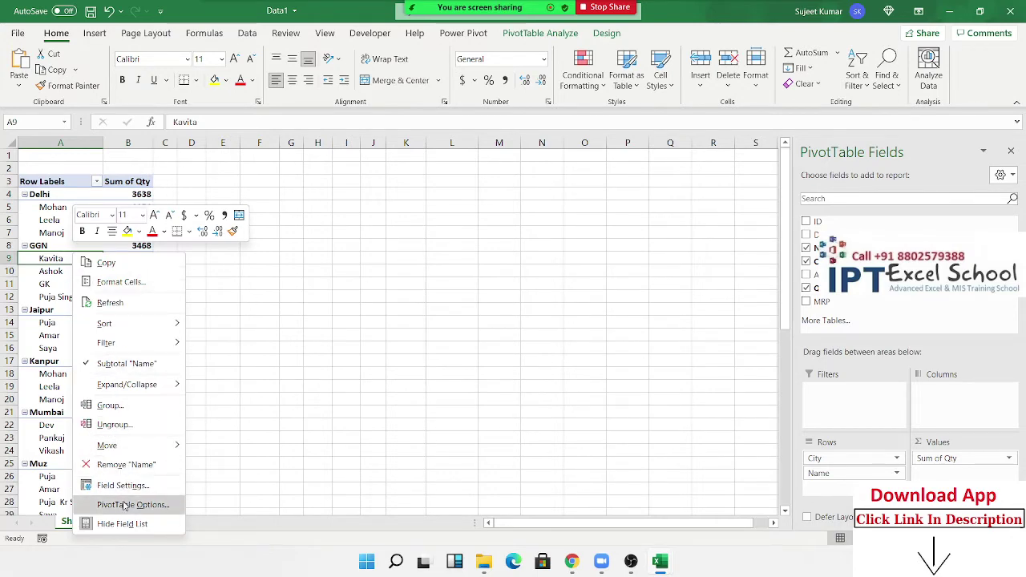
{"action": "left_click", "coordinate": [124, 505]}
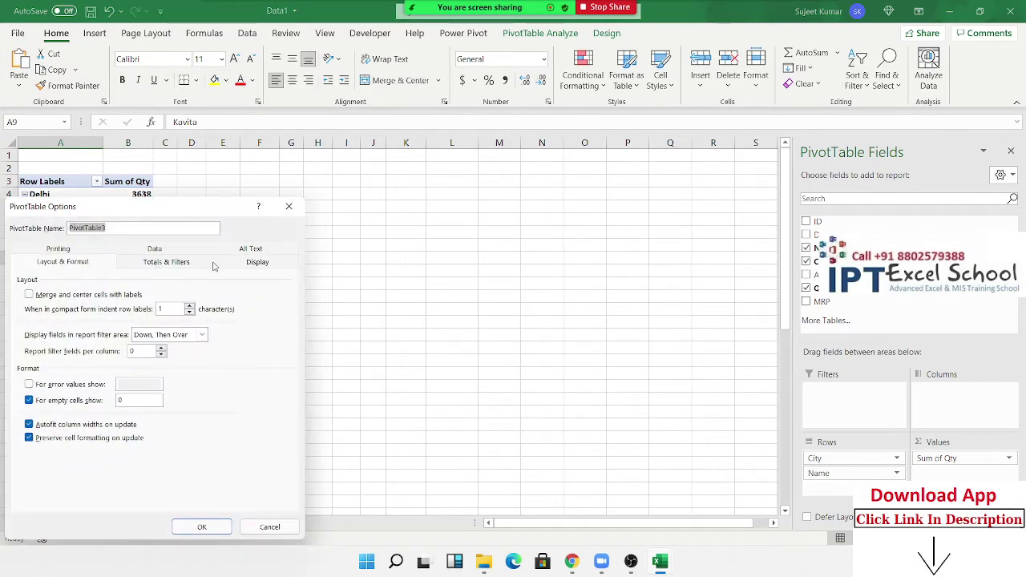
{"action": "left_click", "coordinate": [248, 262]}
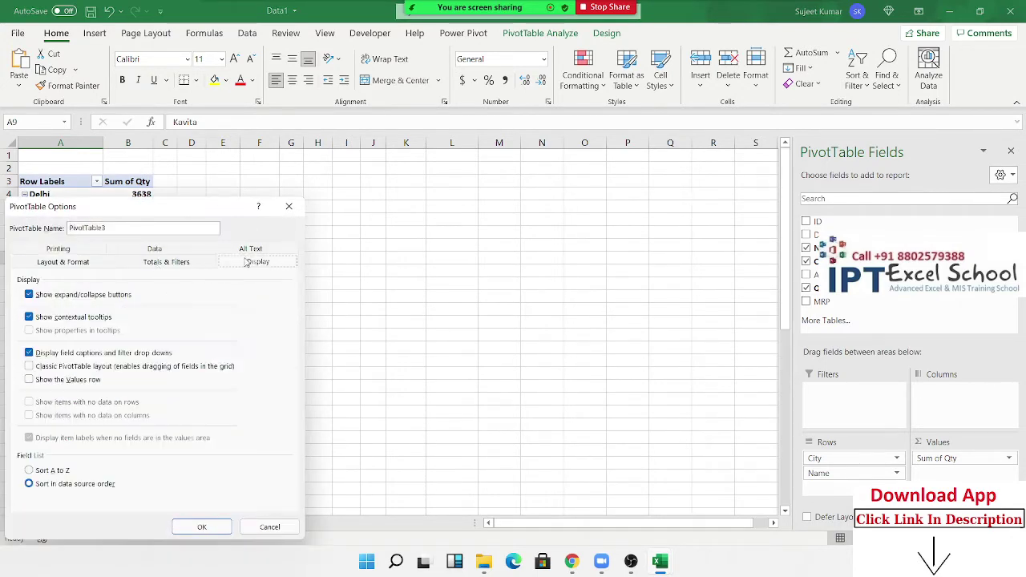
{"action": "left_click", "coordinate": [62, 368]}
{"action": "left_click", "coordinate": [202, 527]}
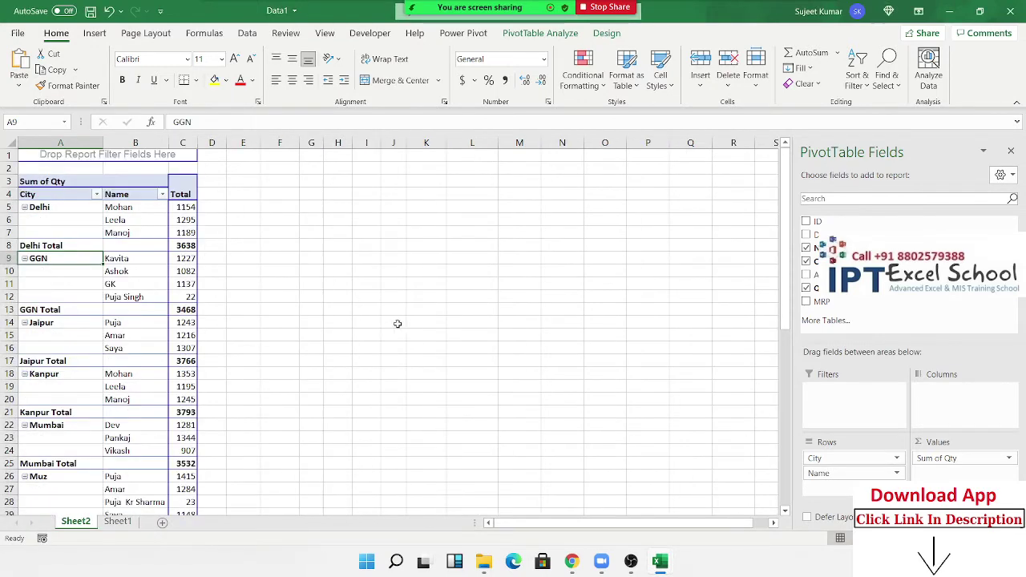
Turn off Subtotal "City" to remove rows like Delhi Total and GGN Total.
{"action": "left_click", "coordinate": [76, 245]}
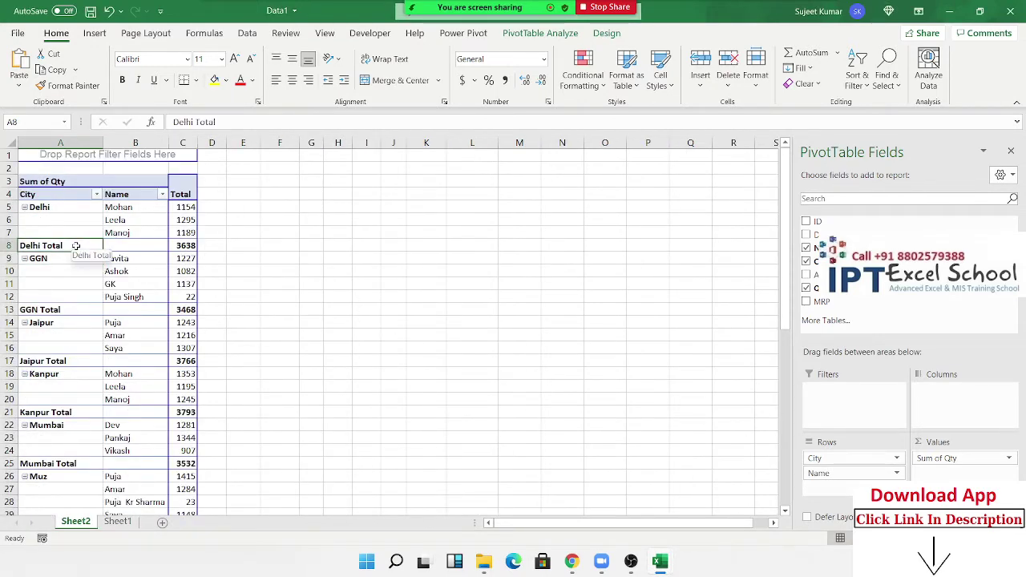
{"action": "right_click", "coordinate": [78, 247]}
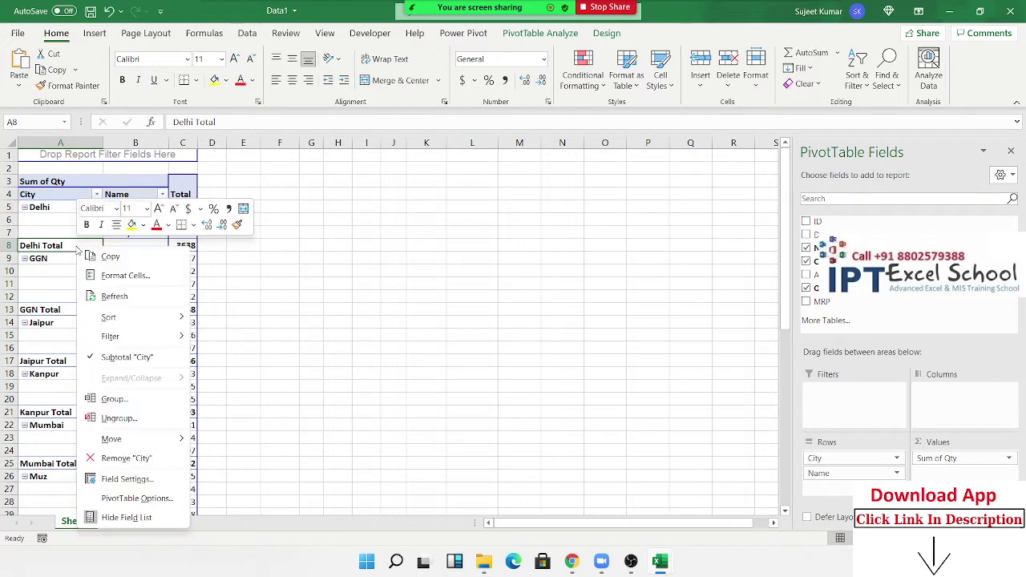
{"action": "left_click", "coordinate": [116, 358]}
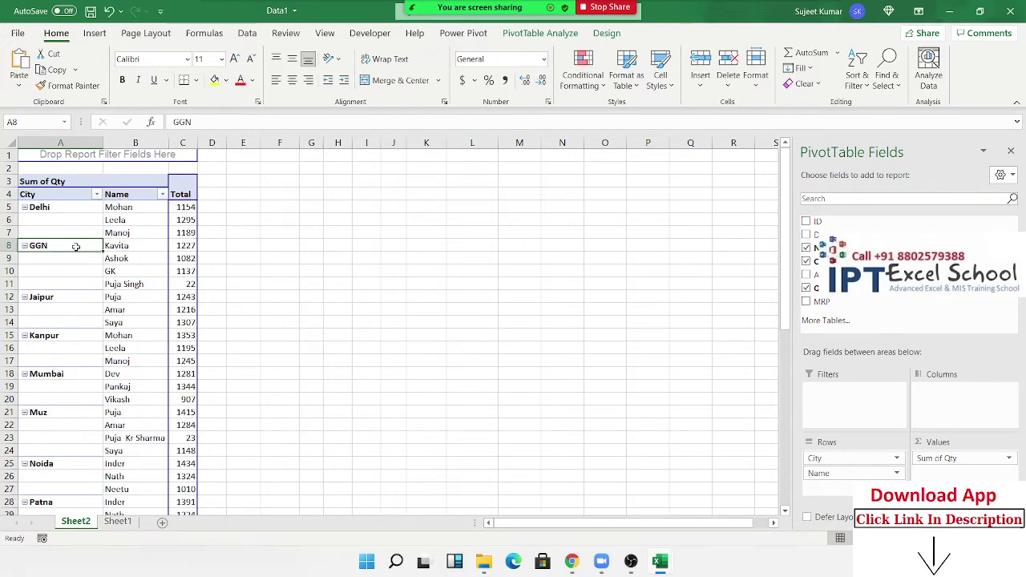
{"action": "right_click", "coordinate": [77, 247]}
{"action": "left_click", "coordinate": [122, 364]}
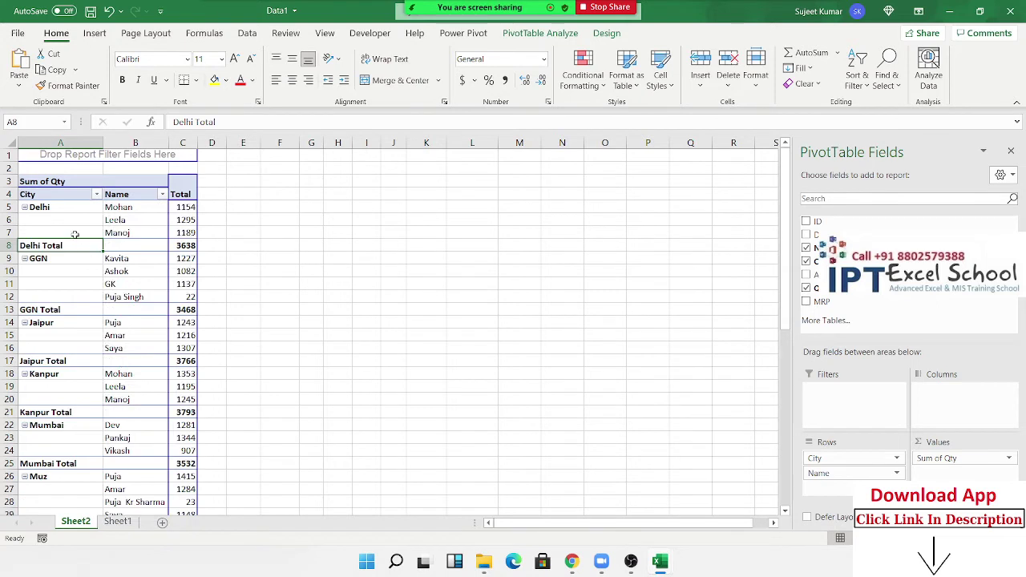
{"action": "right_click", "coordinate": [71, 248]}
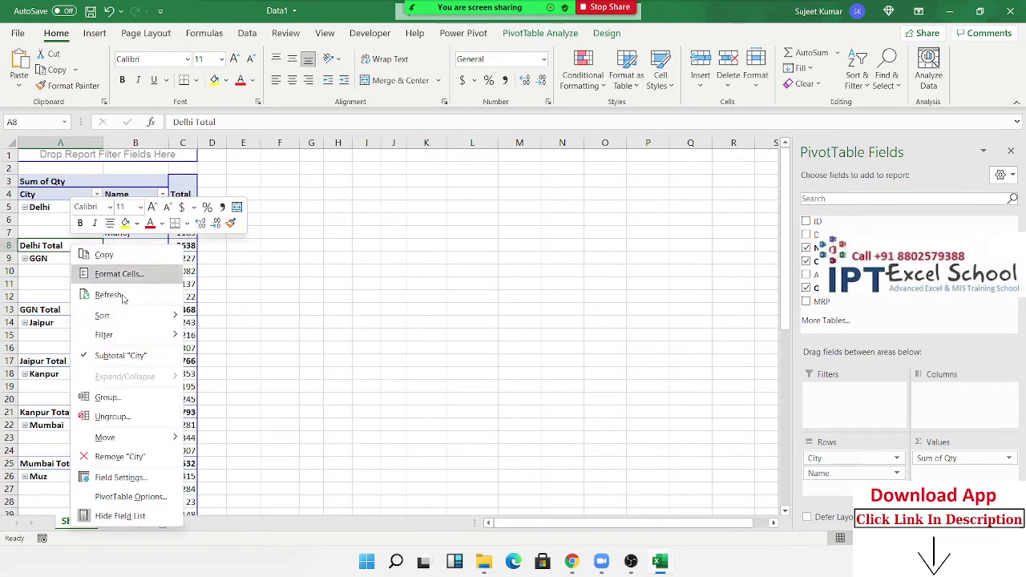
{"action": "left_click", "coordinate": [116, 359]}
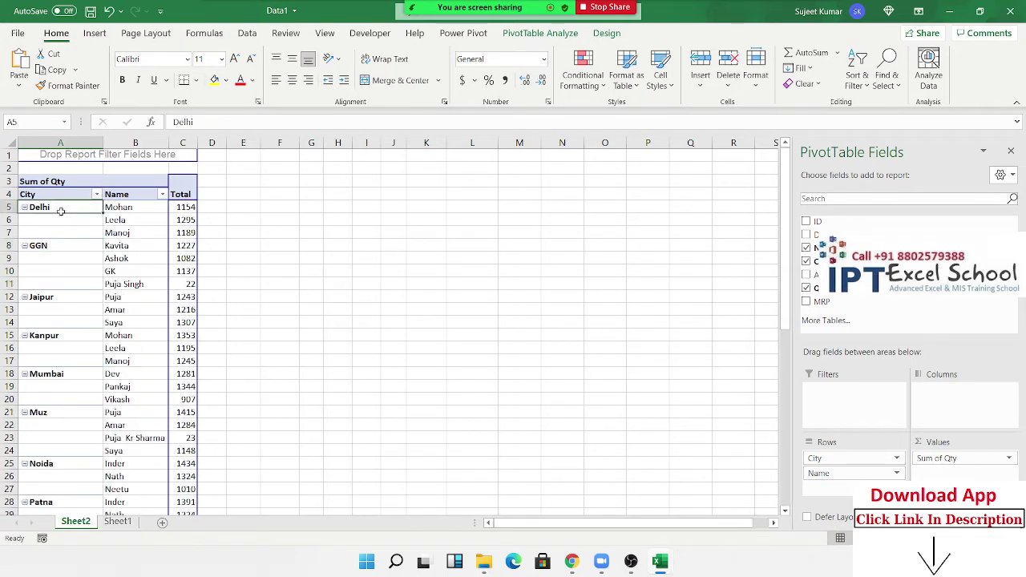
{"action": "left_click_drag", "start_coordinate": [61, 210], "coordinate": [61, 238]}
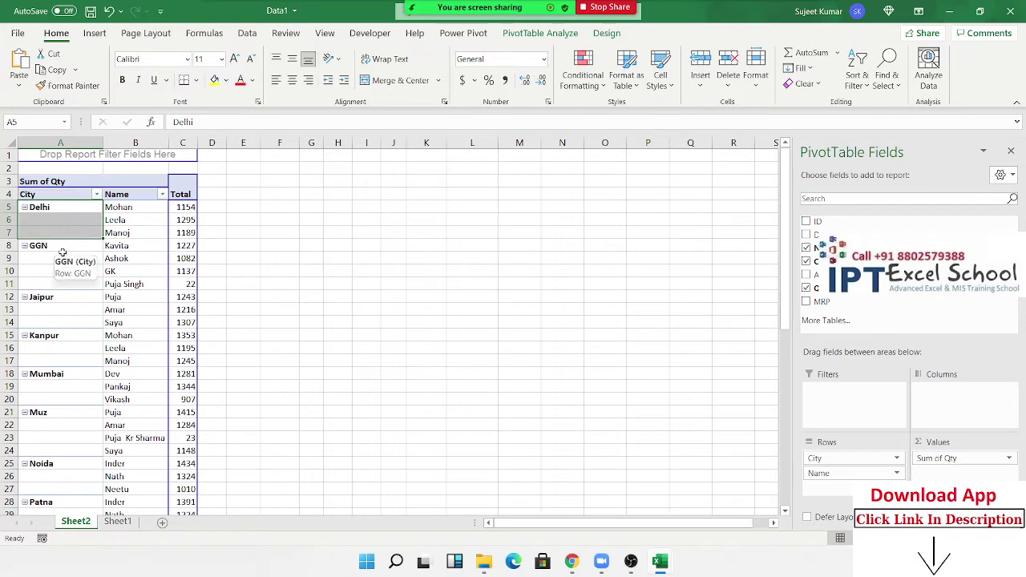
{"action": "left_click_drag", "start_coordinate": [128, 284], "coordinate": [184, 284]}
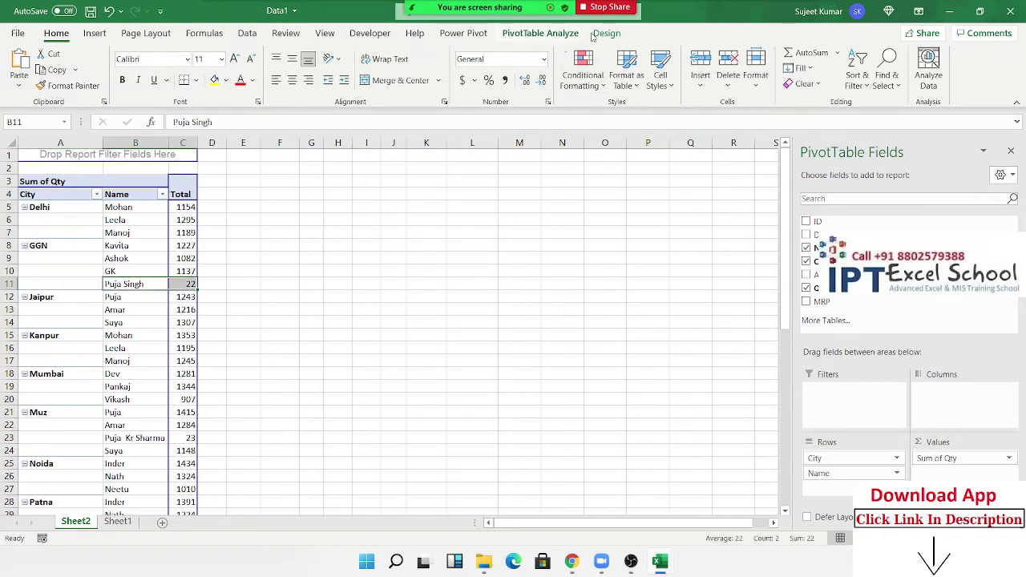
{"action": "left_click", "coordinate": [603, 34]}
Set Report Layout to Repeat All Item Labels, so Delhi, GGN and Jaipur appear beside each name.
{"action": "left_click", "coordinate": [525, 221]}
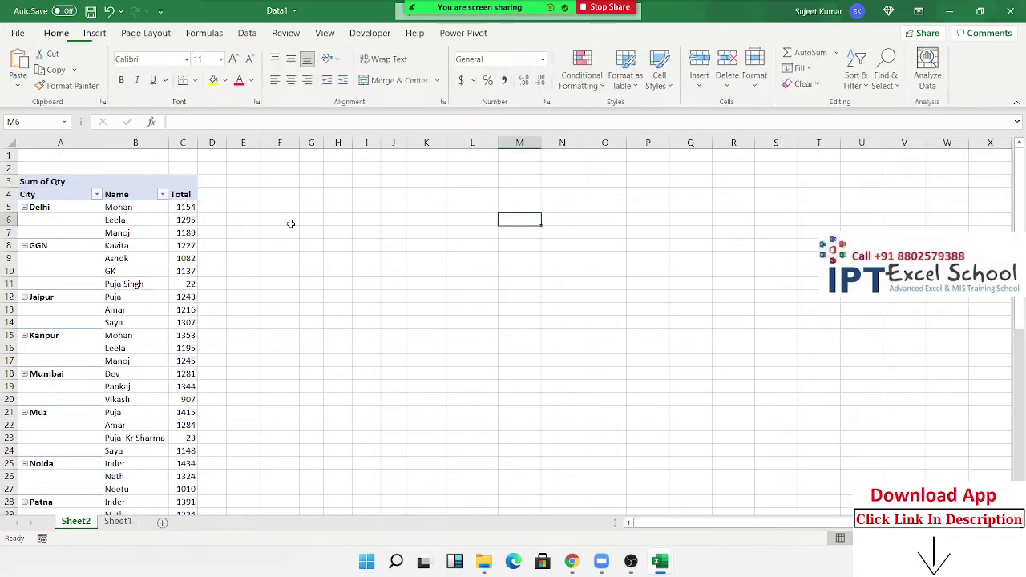
{"action": "left_click", "coordinate": [137, 233]}
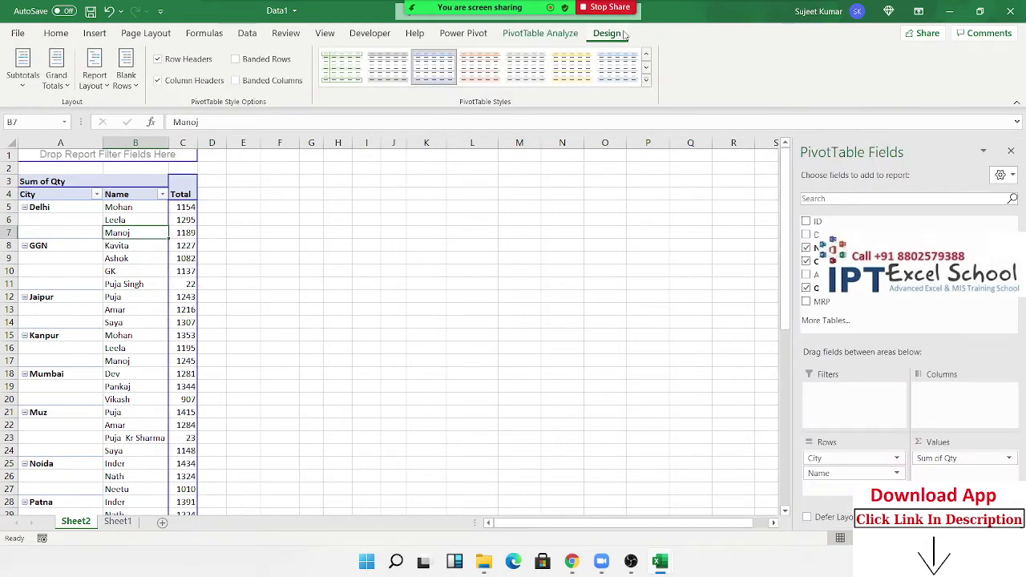
{"action": "left_click", "coordinate": [95, 80]}
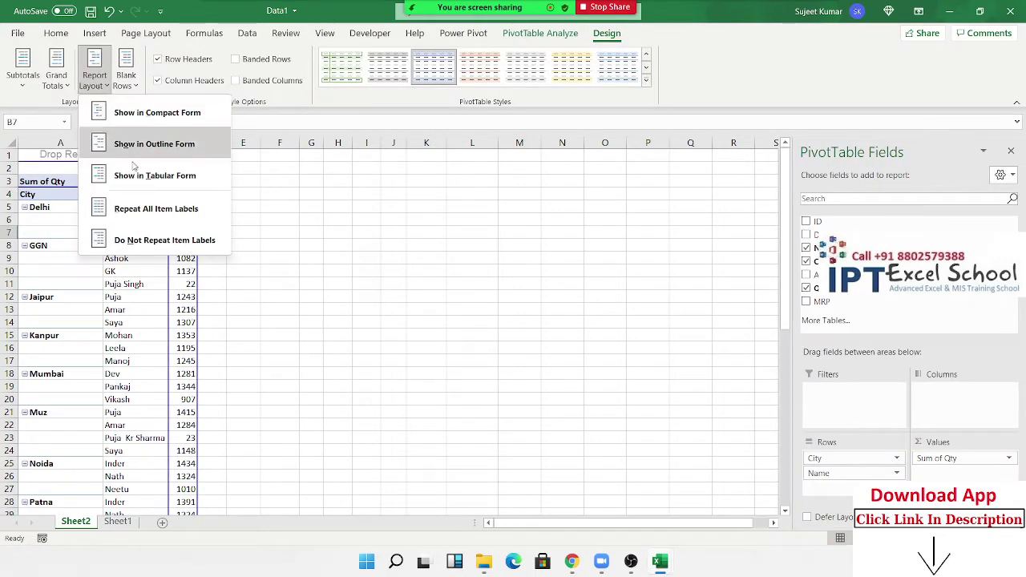
{"action": "left_click", "coordinate": [159, 210]}
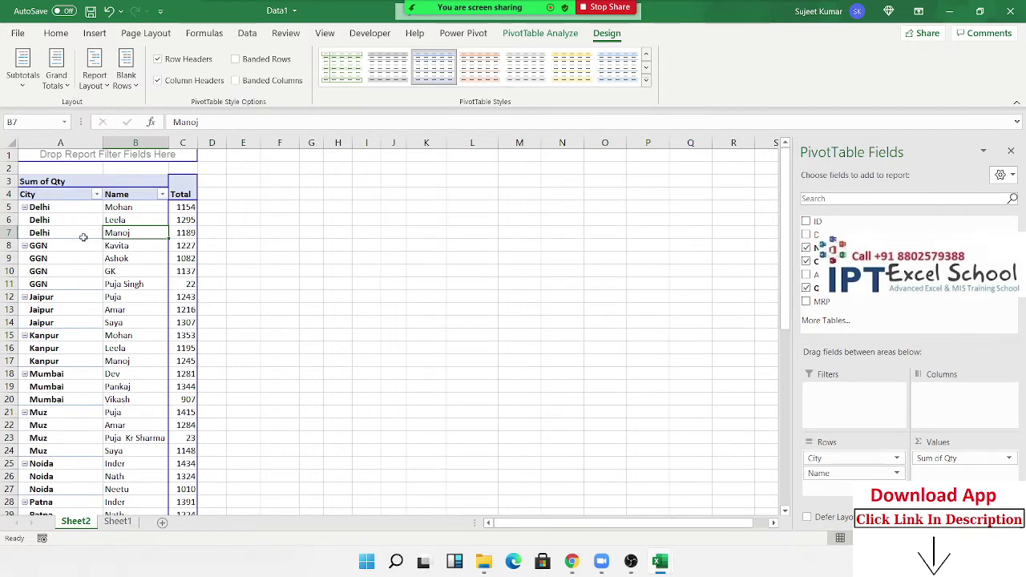
{"action": "scroll", "coordinate": [91, 393], "scroll_direction": "down", "scroll_amount": 5}
{"action": "scroll", "coordinate": [90, 393], "scroll_direction": "up", "scroll_amount": 5}
Insert and then remove the blank lines after each city, and switch to Do Not Repeat Item Labels.
{"action": "left_click", "coordinate": [126, 79]}
{"action": "left_click", "coordinate": [134, 113]}
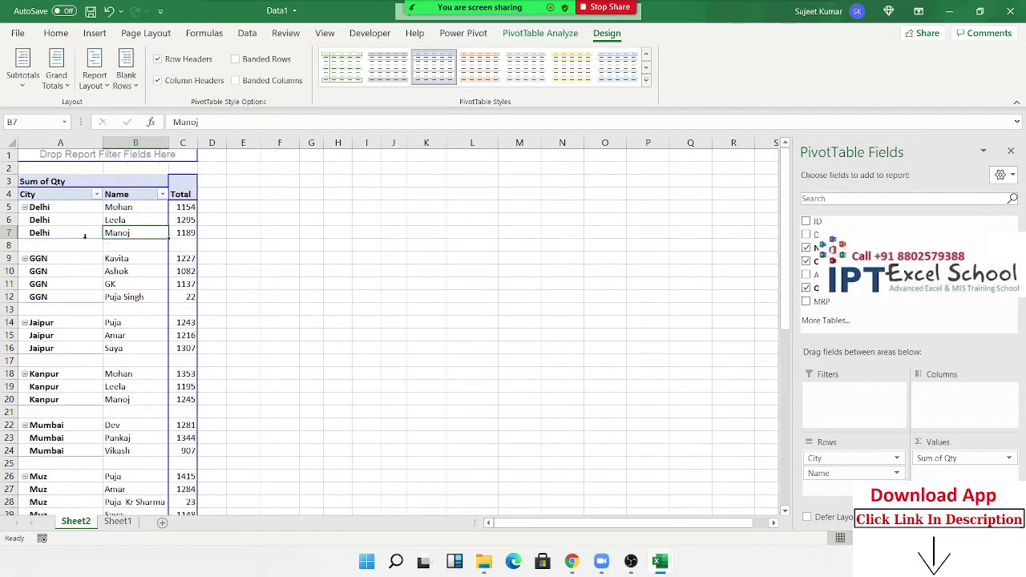
{"action": "left_click", "coordinate": [66, 247]}
{"action": "left_click_drag", "start_coordinate": [190, 247], "coordinate": [68, 249]}
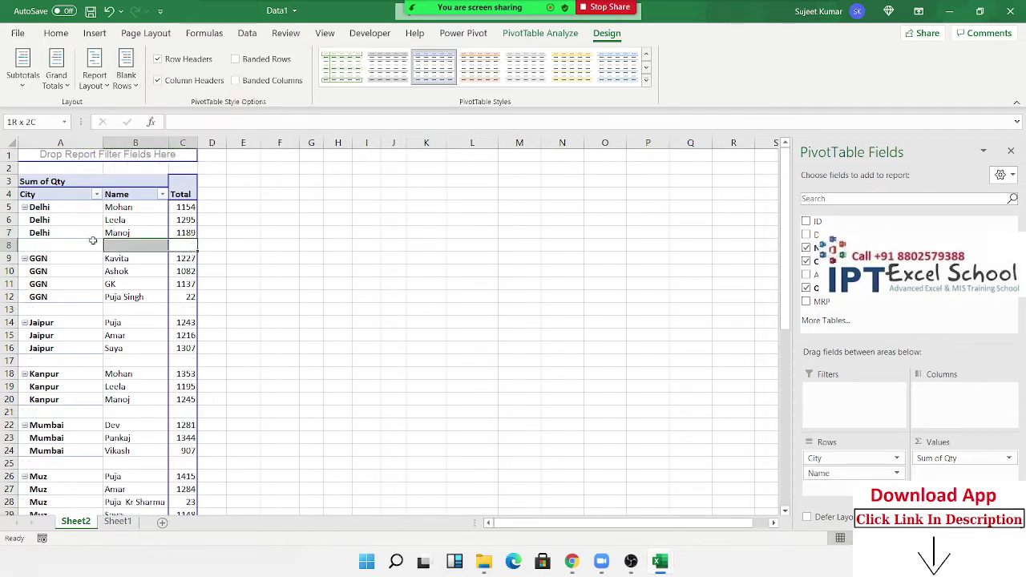
{"action": "left_click_drag", "start_coordinate": [182, 309], "coordinate": [72, 301]}
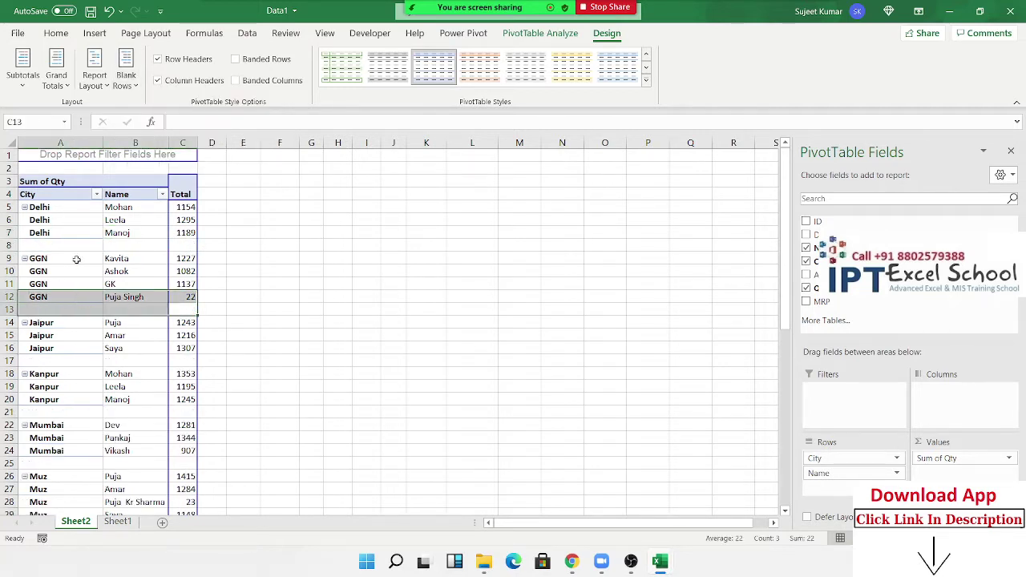
{"action": "left_click", "coordinate": [136, 83]}
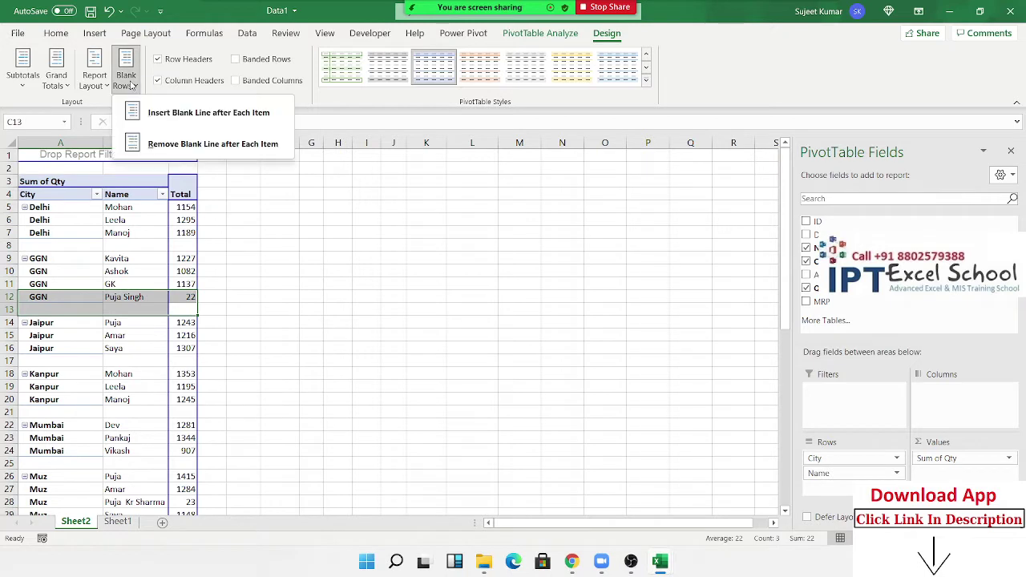
{"action": "left_click", "coordinate": [151, 146]}
{"action": "left_click", "coordinate": [95, 76]}
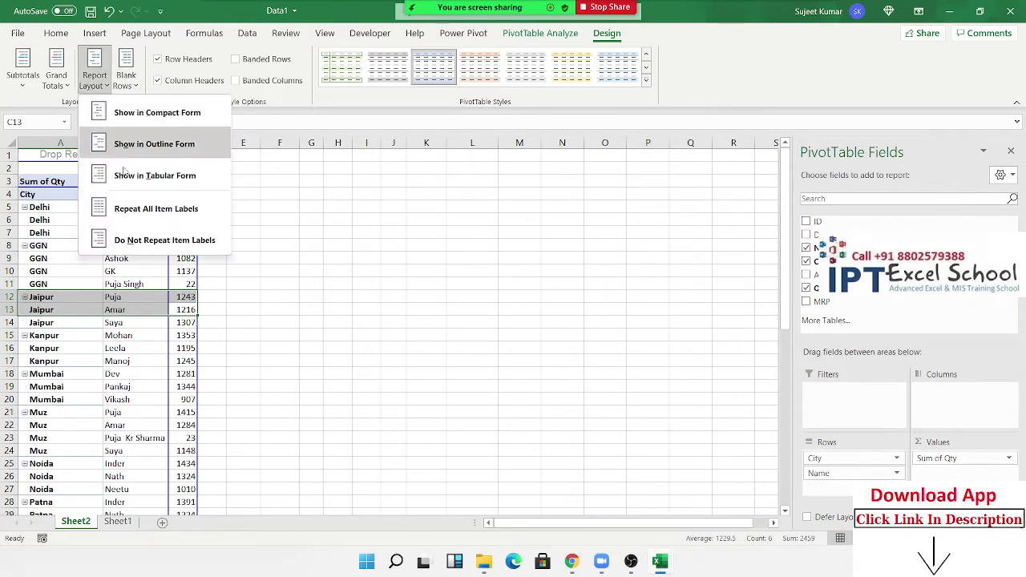
{"action": "left_click", "coordinate": [131, 233]}
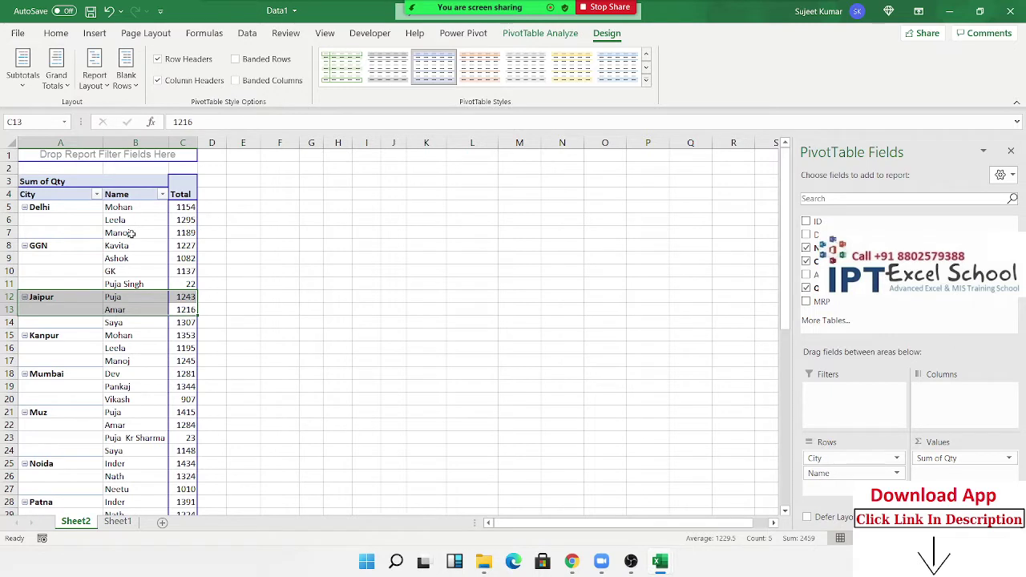
Enable 'Merge and center cells with labels' in PivotTable Options for the City labels.
{"action": "left_click", "coordinate": [69, 226]}
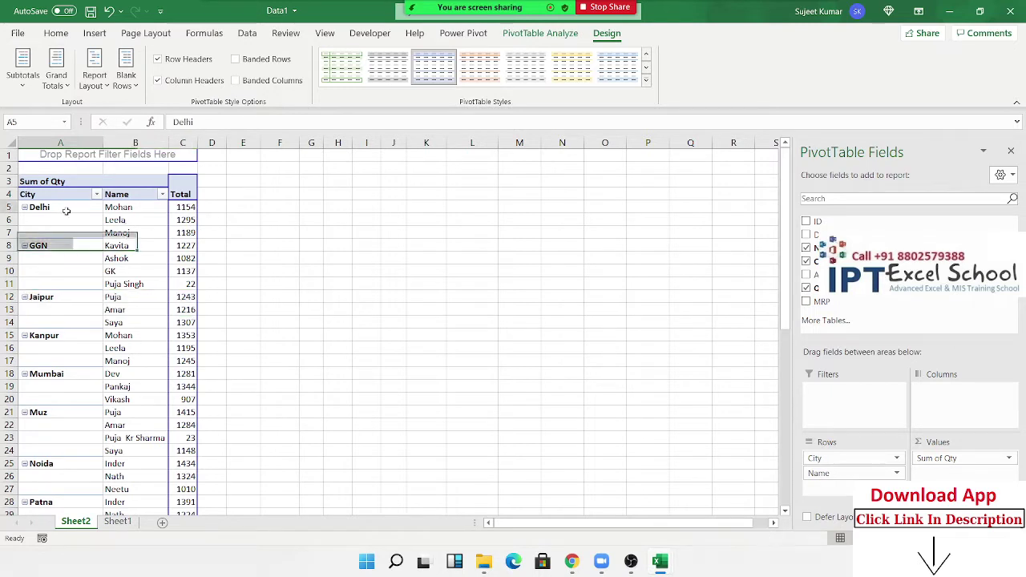
{"action": "right_click", "coordinate": [92, 224]}
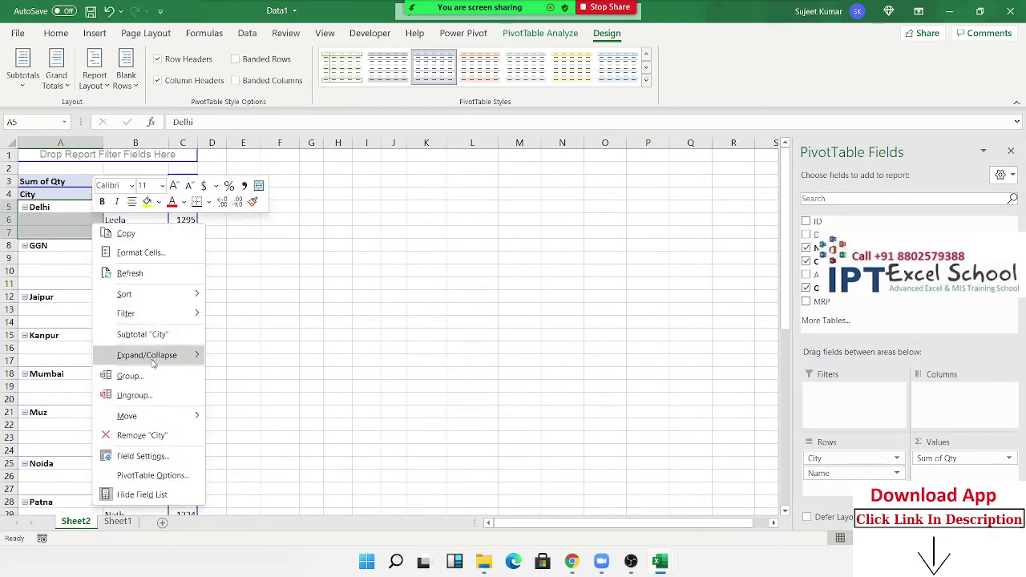
{"action": "mouse_move", "coordinate": [126, 416]}
{"action": "left_click", "coordinate": [152, 475]}
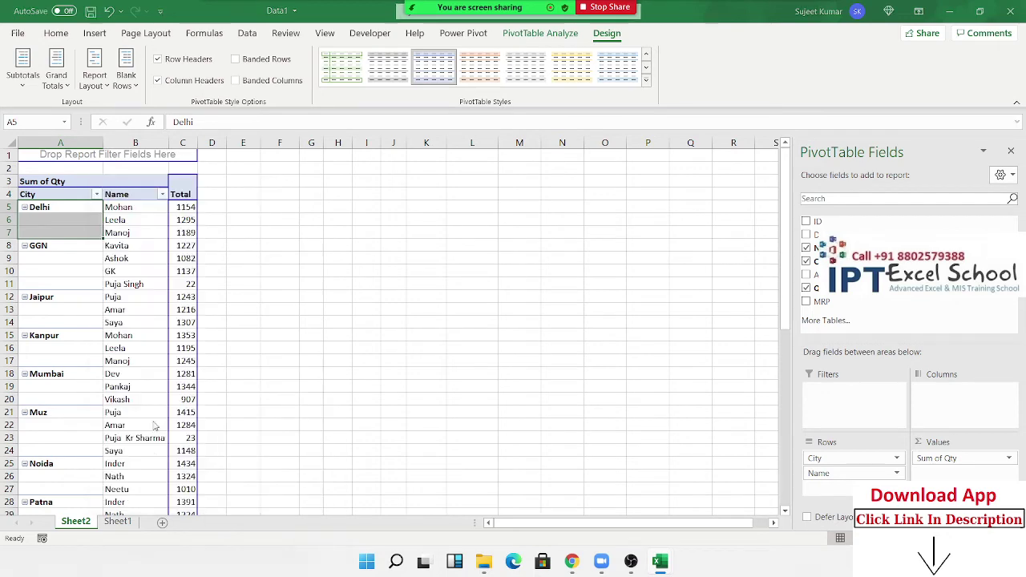
{"action": "left_click", "coordinate": [30, 294]}
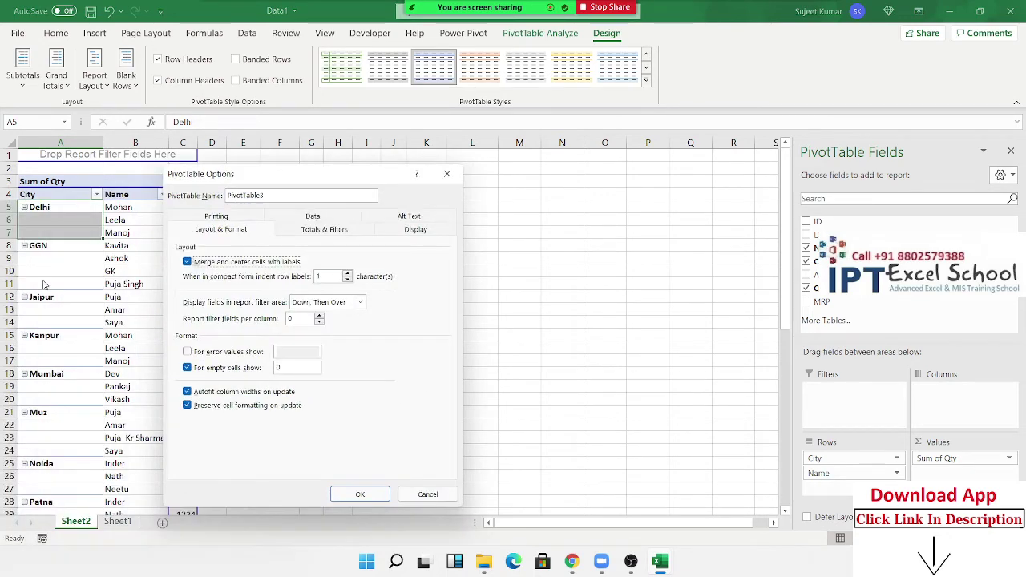
{"action": "left_click", "coordinate": [360, 494]}
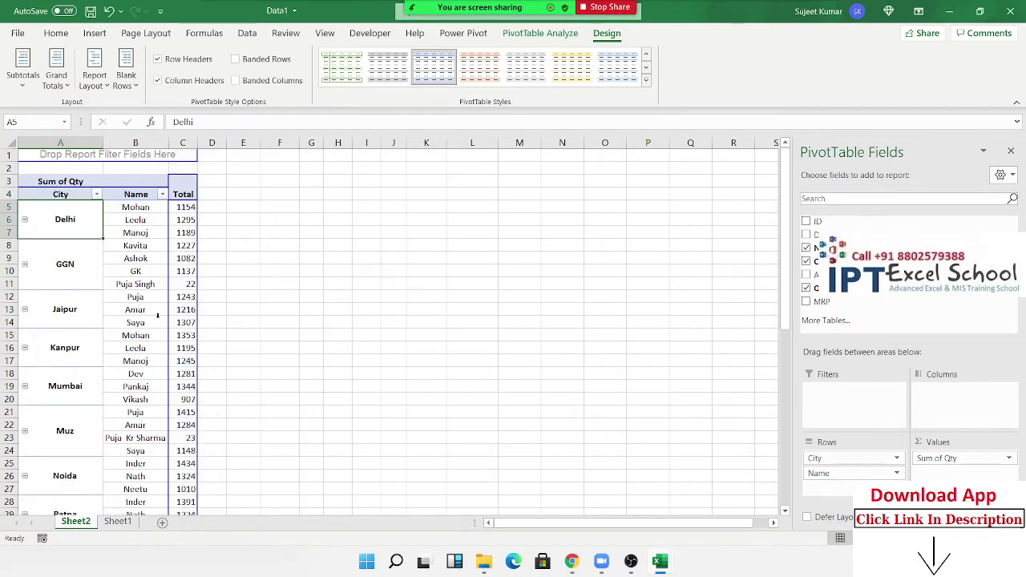
Select the Name field items and the value 1243 in C12 to check the merged layout.
{"action": "left_click", "coordinate": [158, 316]}
{"action": "left_click", "coordinate": [182, 255]}
{"action": "left_click", "coordinate": [190, 294]}
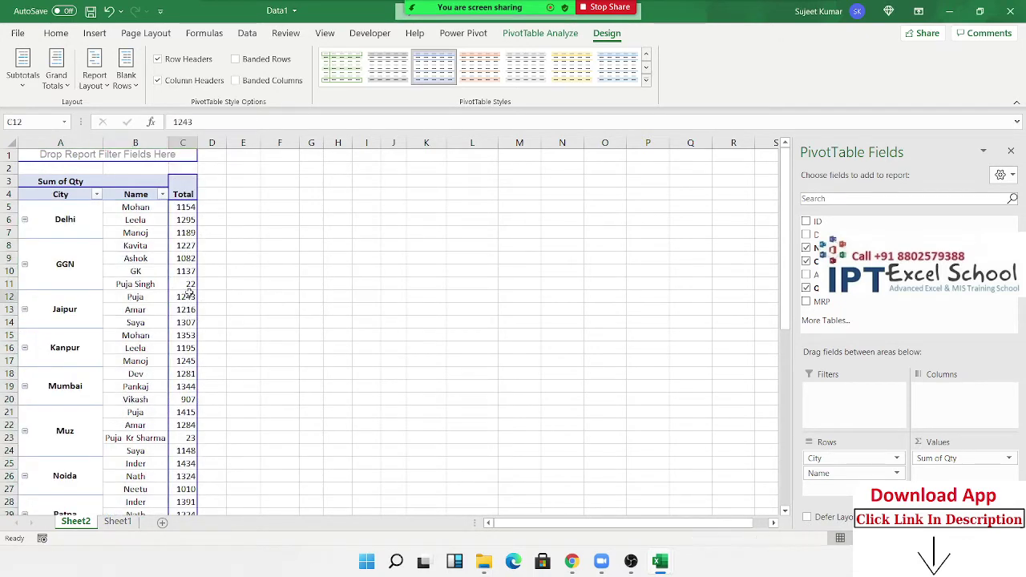
{"action": "scroll", "coordinate": [190, 294], "scroll_direction": "down", "scroll_amount": 5}
{"action": "scroll", "coordinate": [190, 293], "scroll_direction": "up", "scroll_amount": 5}
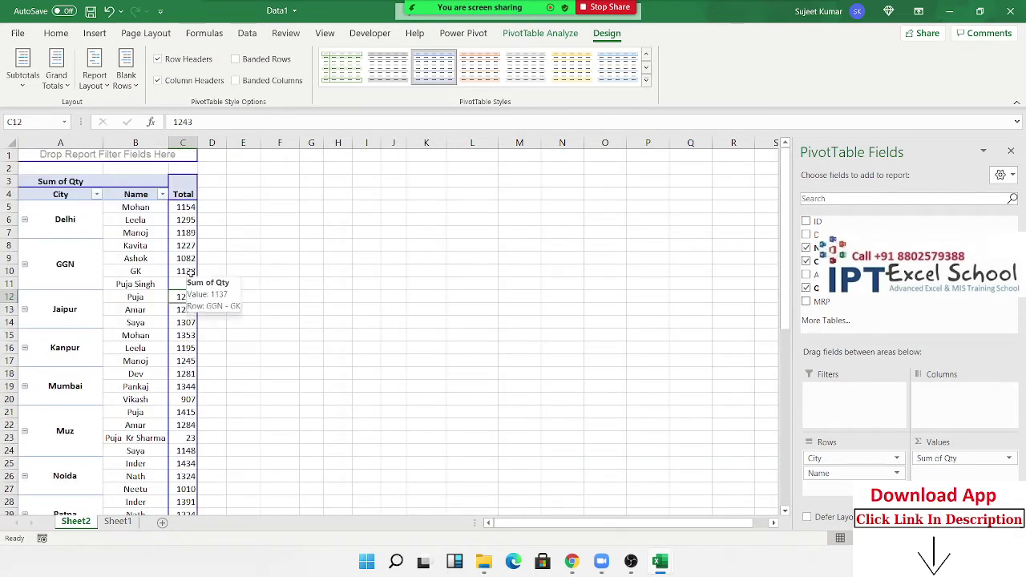
Inspect the context menus for the Name field, the City field and the Sum of Qty values.
{"action": "left_click", "coordinate": [149, 219]}
{"action": "right_click", "coordinate": [148, 220]}
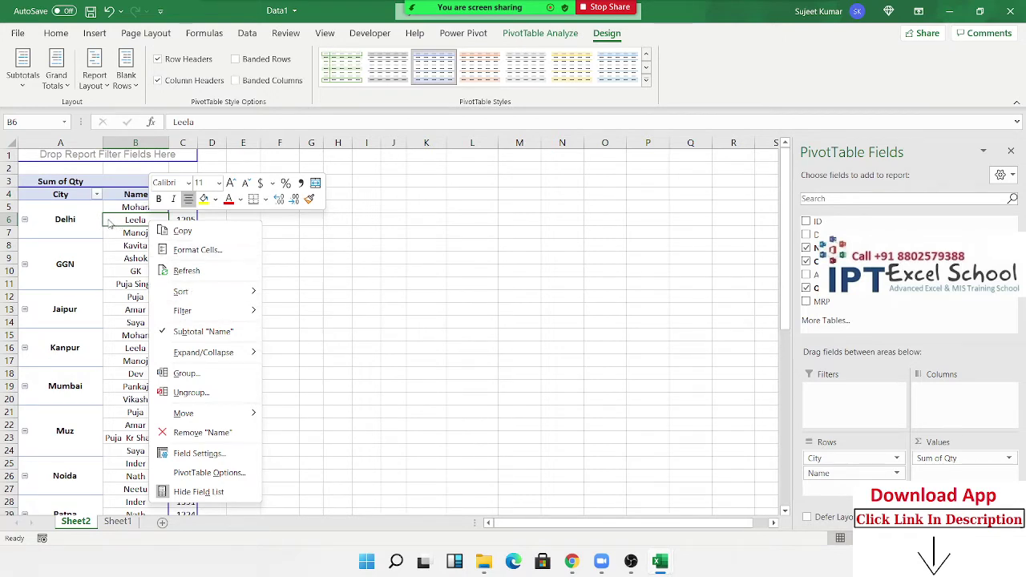
{"action": "key", "text": "Escape"}
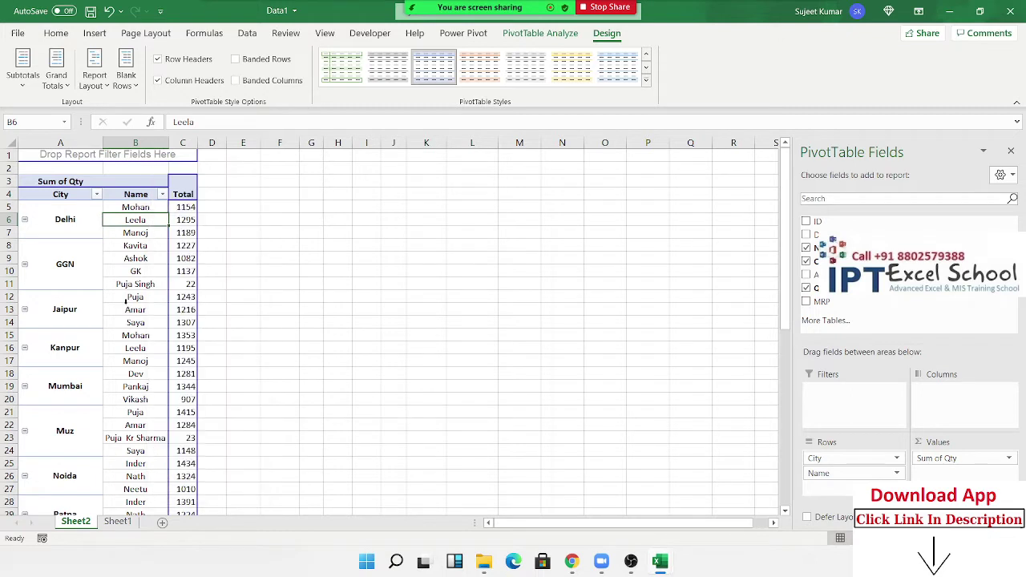
{"action": "left_click", "coordinate": [79, 226]}
{"action": "right_click", "coordinate": [79, 230]}
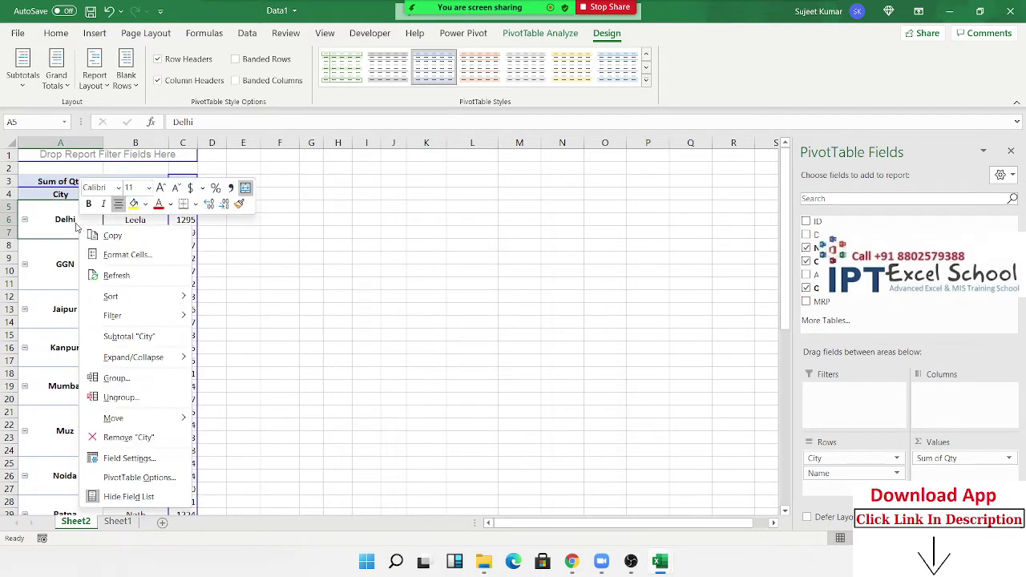
{"action": "key", "text": "Escape"}
{"action": "left_click", "coordinate": [193, 227]}
{"action": "right_click", "coordinate": [193, 227]}
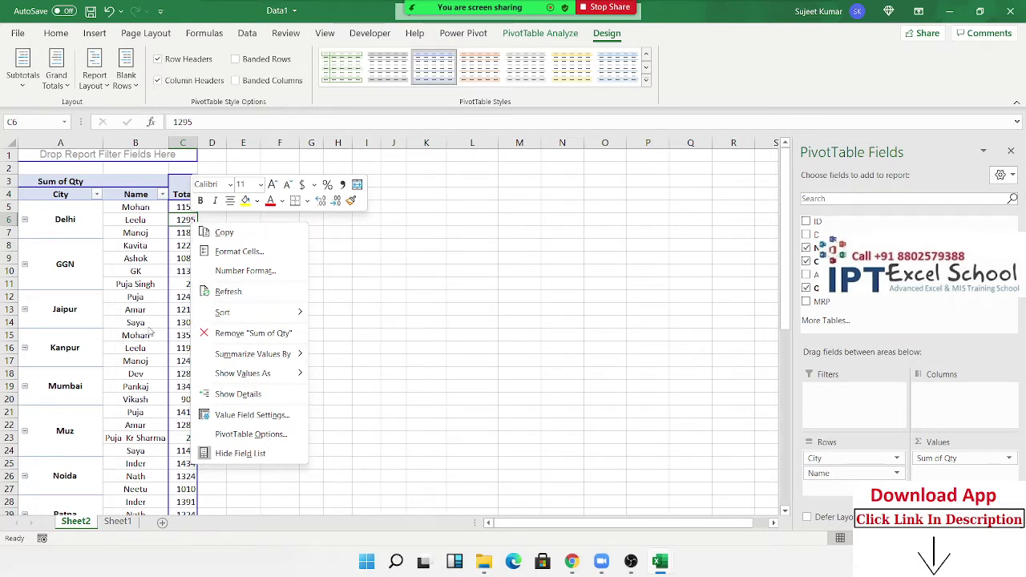
{"action": "key", "text": "Escape"}
Move City to Filters, put Vikash first among names, then move City to Columns.
{"action": "mouse_move", "coordinate": [862, 458]}
{"action": "left_mouse_down"}
{"action": "mouse_move", "coordinate": [906, 415]}
{"action": "mouse_move", "coordinate": [896, 404]}
{"action": "left_mouse_up"}
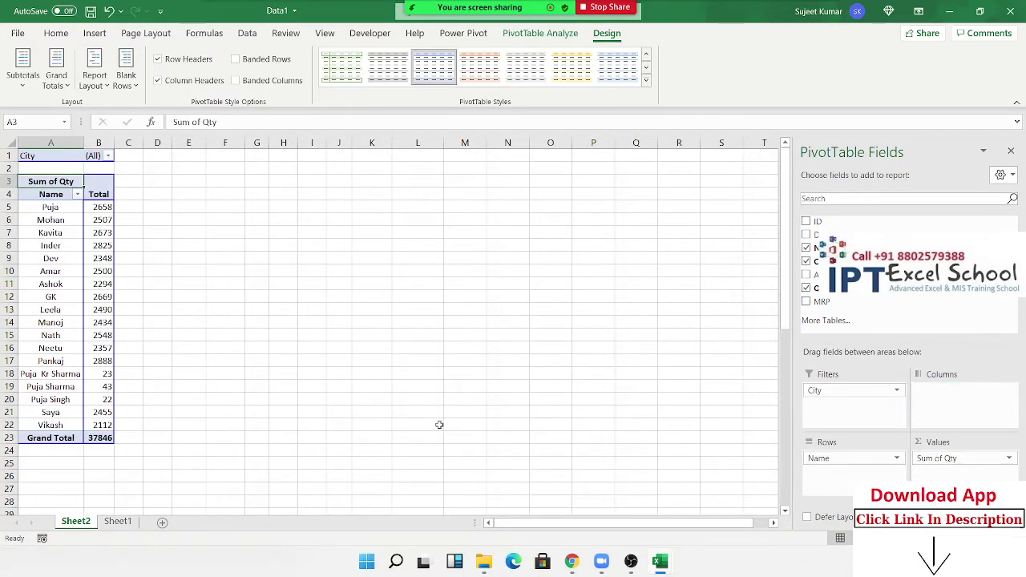
{"action": "left_click", "coordinate": [60, 425]}
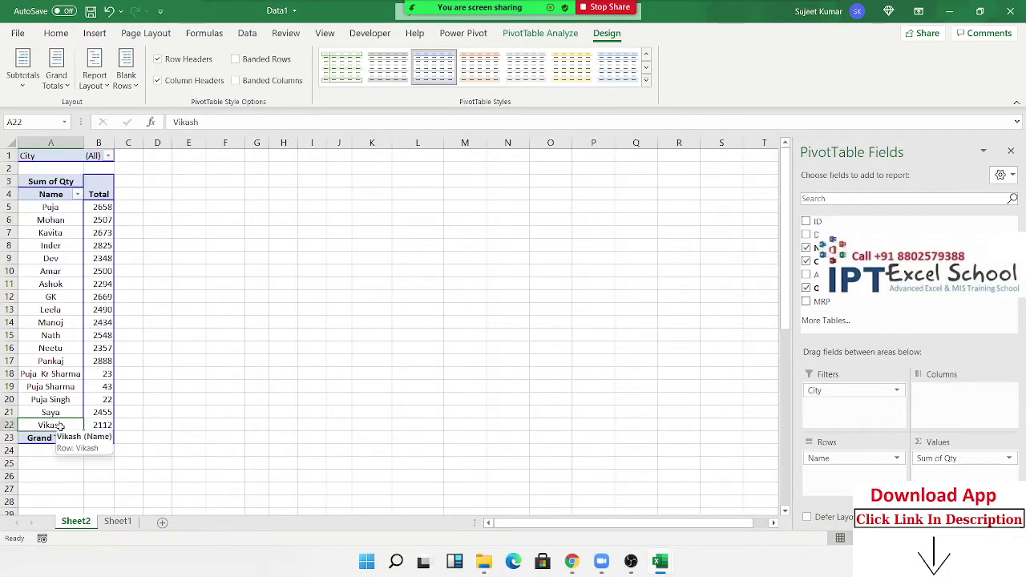
{"action": "right_click", "coordinate": [60, 428]}
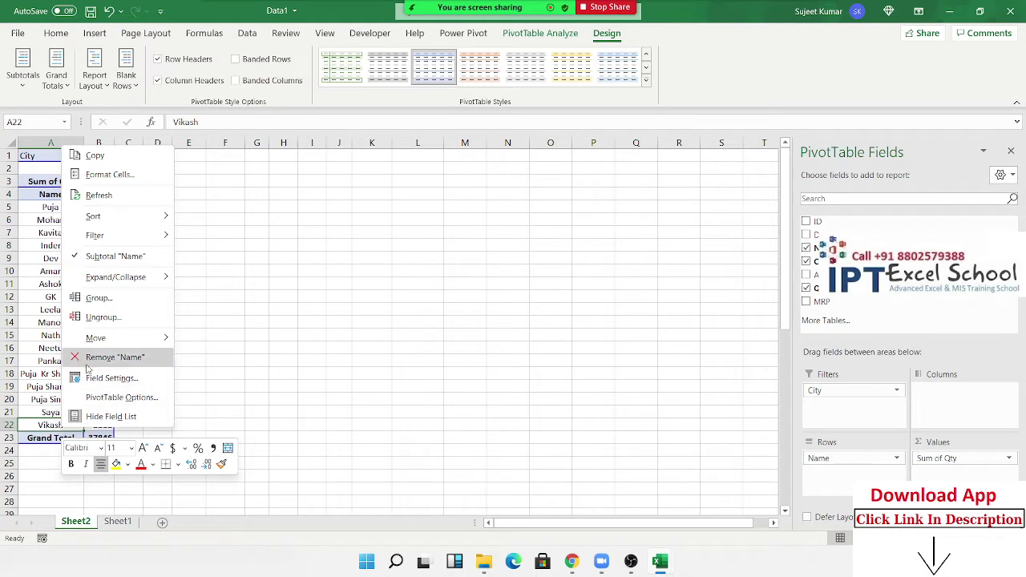
{"action": "mouse_move", "coordinate": [95, 337]}
{"action": "left_click", "coordinate": [206, 340]}
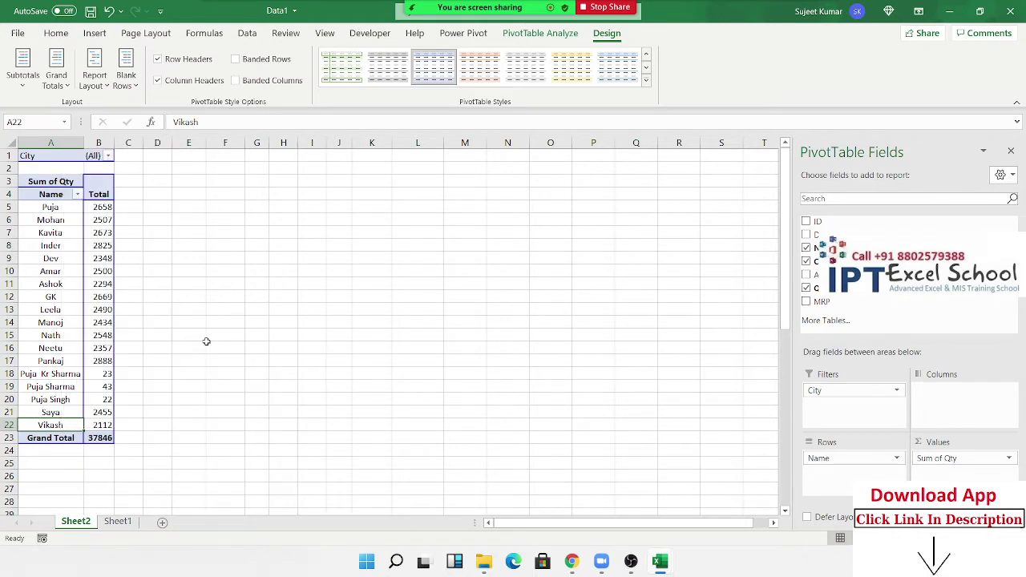
{"action": "left_click_drag", "start_coordinate": [838, 393], "coordinate": [956, 405]}
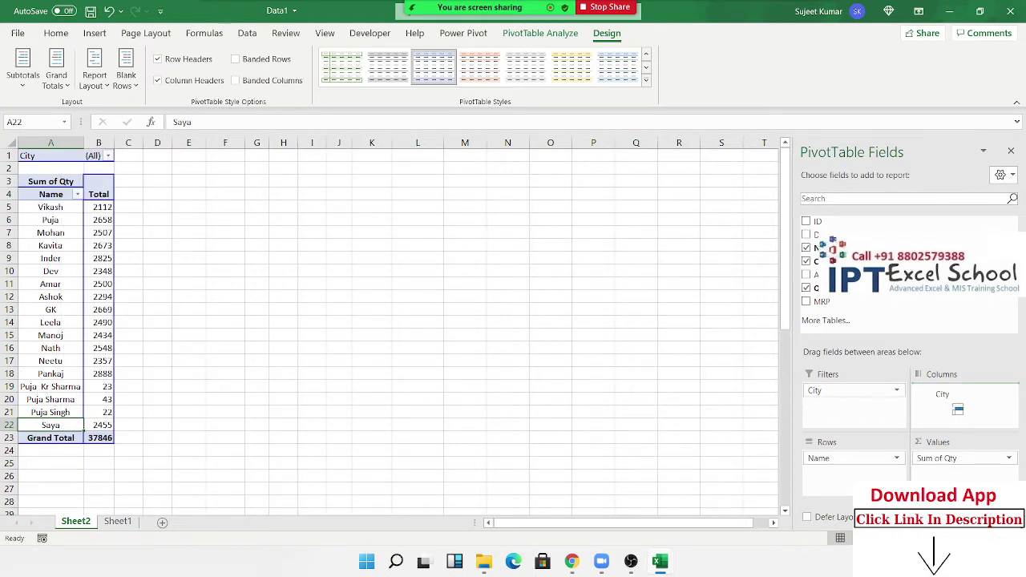
{"action": "left_click", "coordinate": [484, 199]}
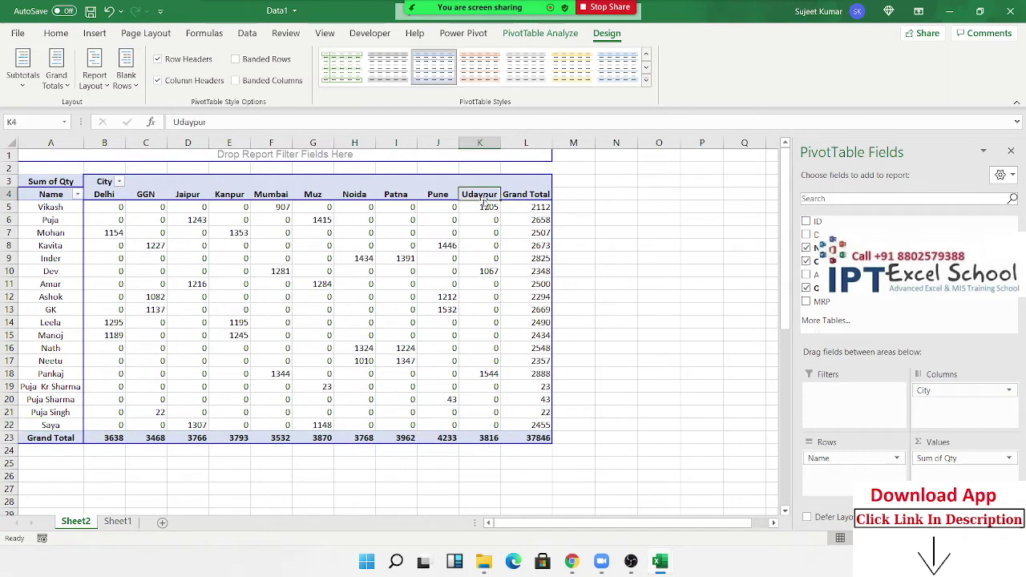
Move the Udaypur column to the beginning of the city columns.
{"action": "right_click", "coordinate": [486, 200]}
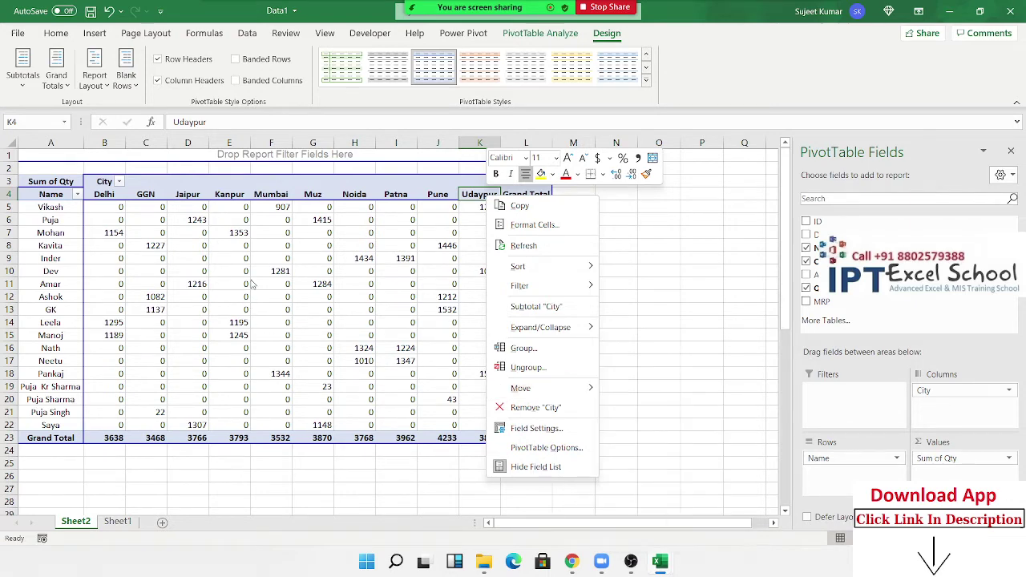
{"action": "mouse_move", "coordinate": [521, 388]}
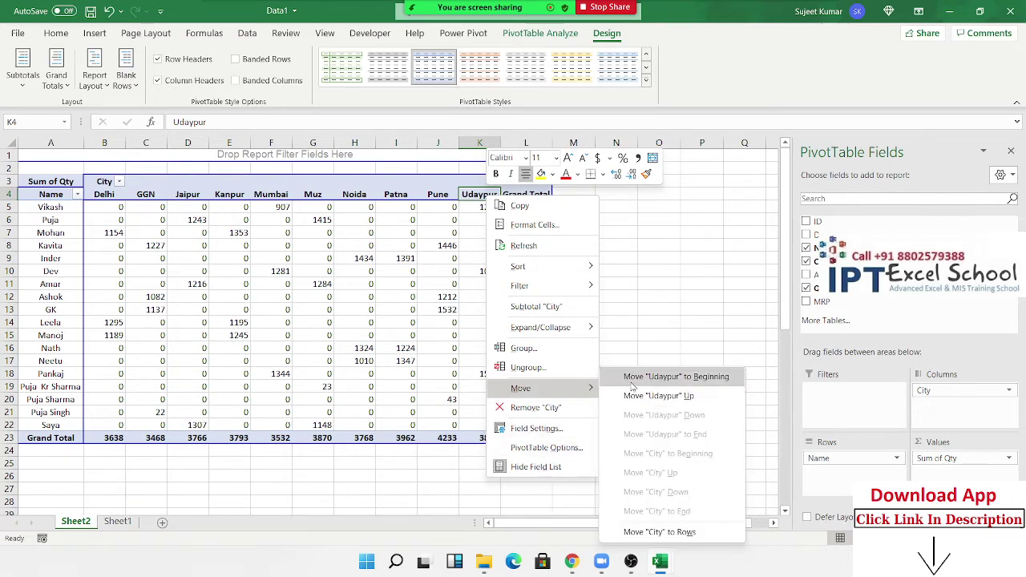
{"action": "left_click", "coordinate": [633, 382]}
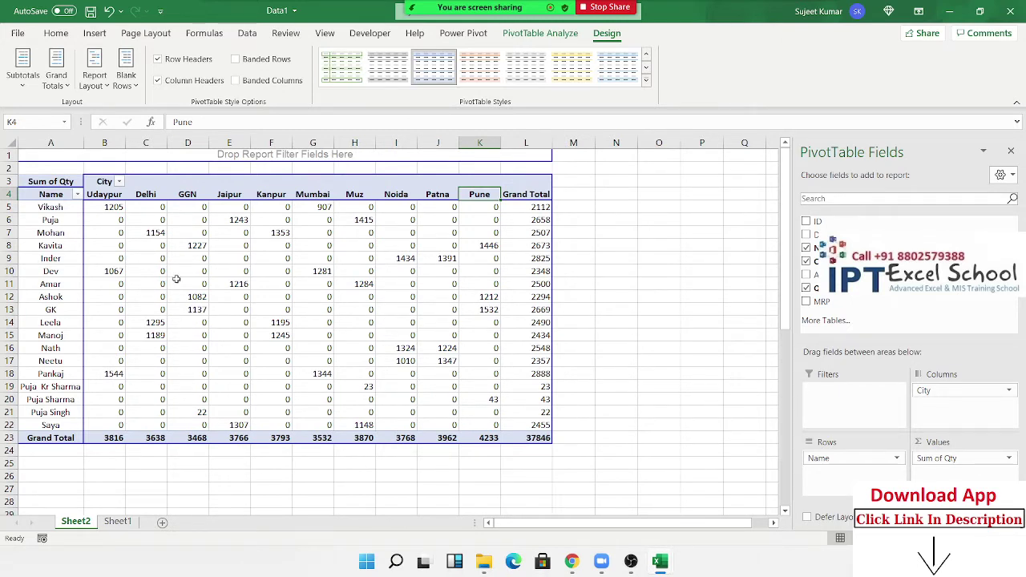
{"action": "left_click", "coordinate": [49, 220]}
Filter the Name field to show only Puja, then clear that filter.
{"action": "left_click", "coordinate": [53, 257]}
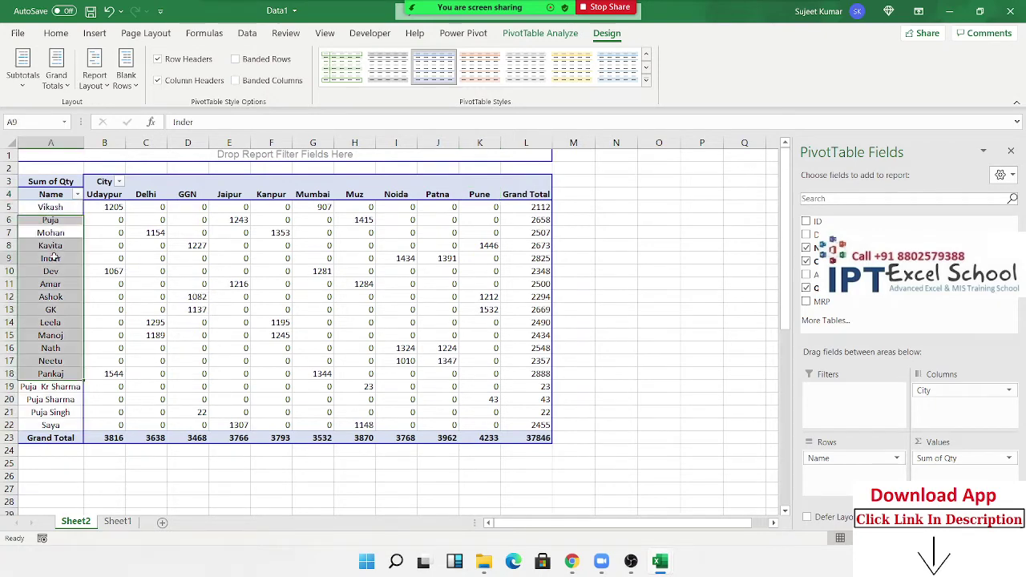
{"action": "left_click", "coordinate": [77, 195]}
{"action": "left_click", "coordinate": [36, 337]}
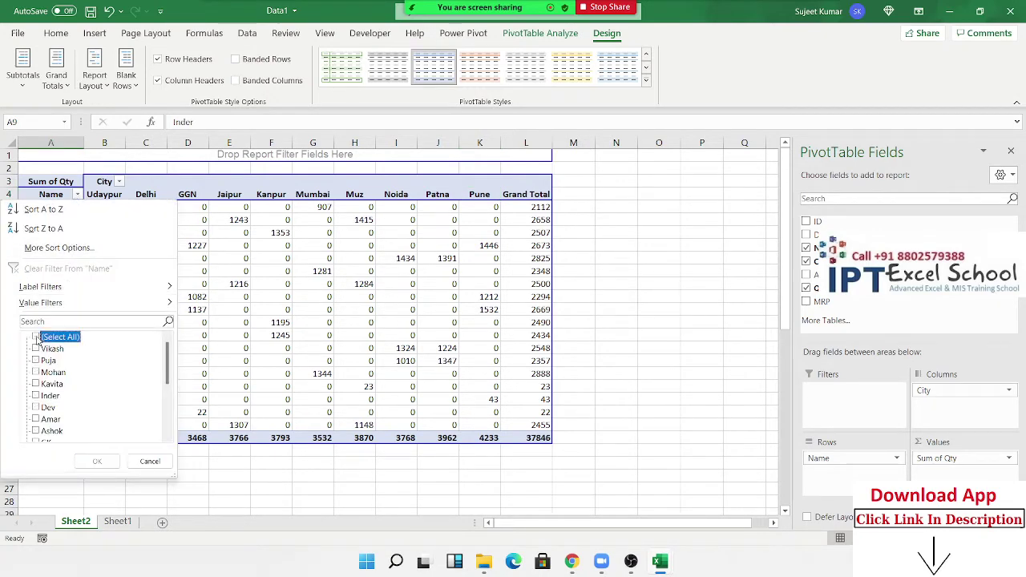
{"action": "left_click", "coordinate": [36, 360]}
{"action": "left_click", "coordinate": [95, 461]}
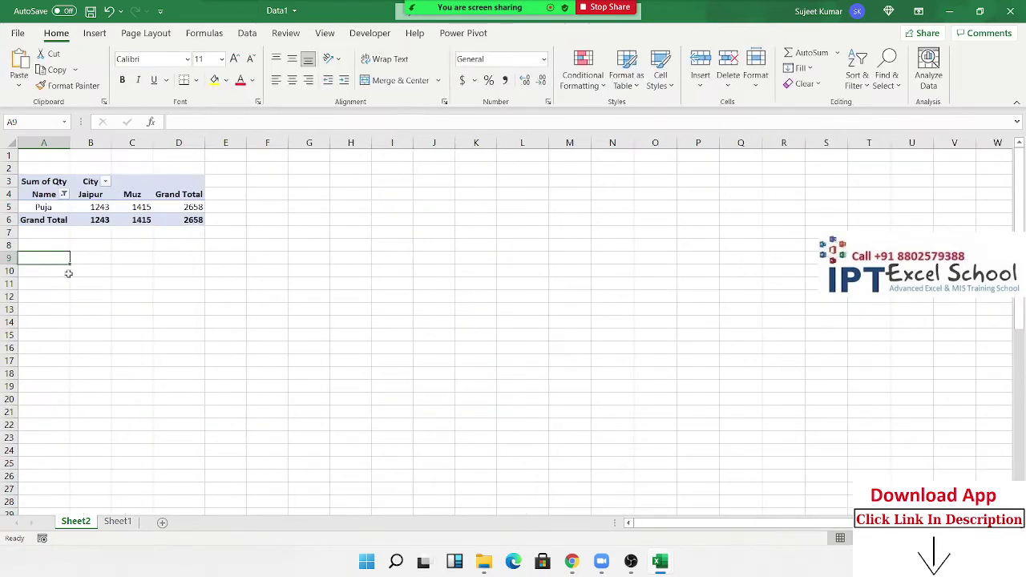
{"action": "left_click", "coordinate": [64, 194]}
{"action": "left_click", "coordinate": [48, 269]}
Apply a Top 10 value filter on Name by Sum of Qty.
{"action": "left_click", "coordinate": [77, 195]}
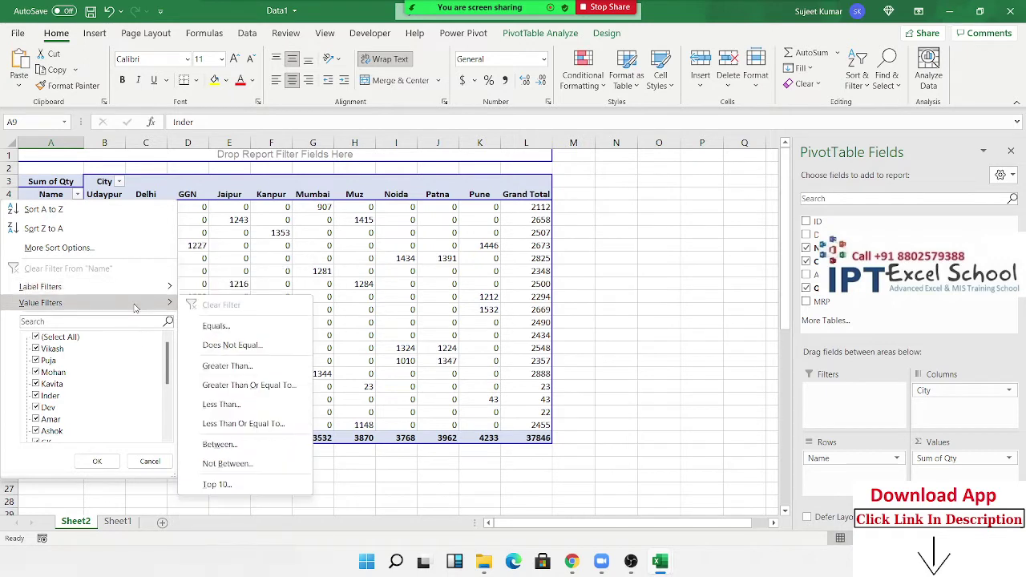
{"action": "mouse_move", "coordinate": [48, 303]}
{"action": "left_click", "coordinate": [264, 485]}
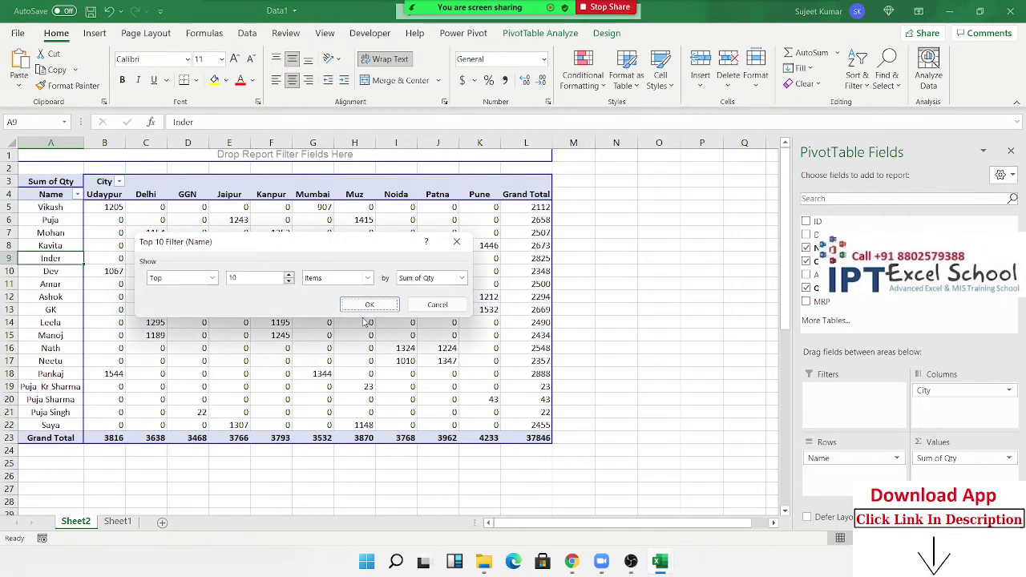
{"action": "left_click", "coordinate": [369, 305]}
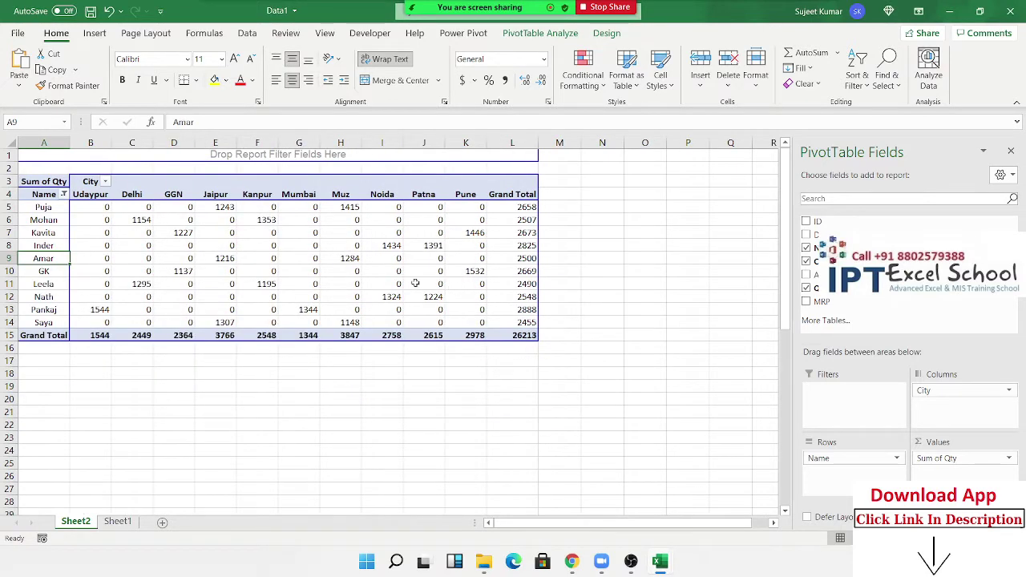
{"action": "left_click", "coordinate": [64, 195]}
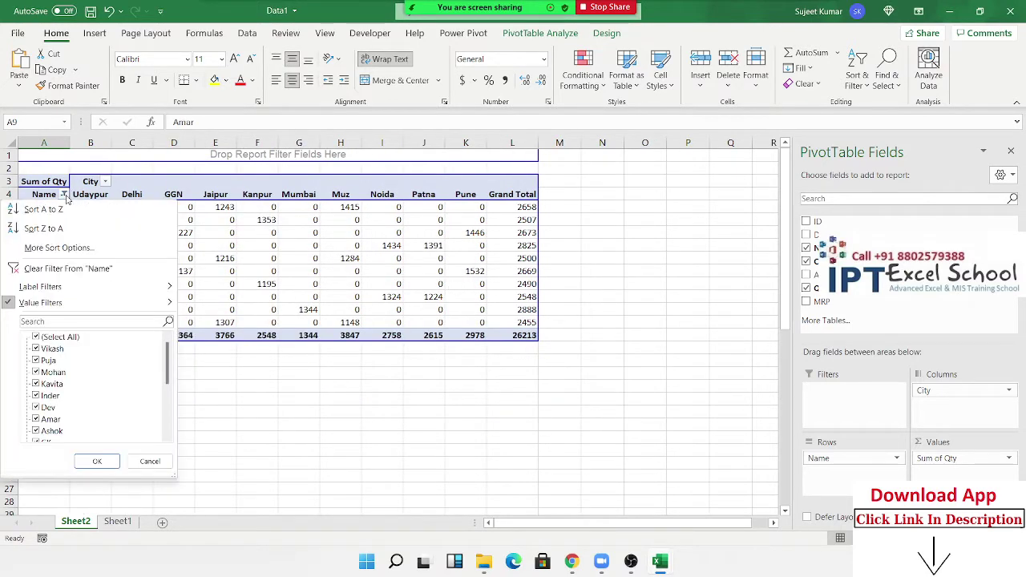
Clear the Name filter and filter City to exclude Udaypur and Kanpur.
{"action": "left_click", "coordinate": [44, 272]}
{"action": "left_click", "coordinate": [120, 181]}
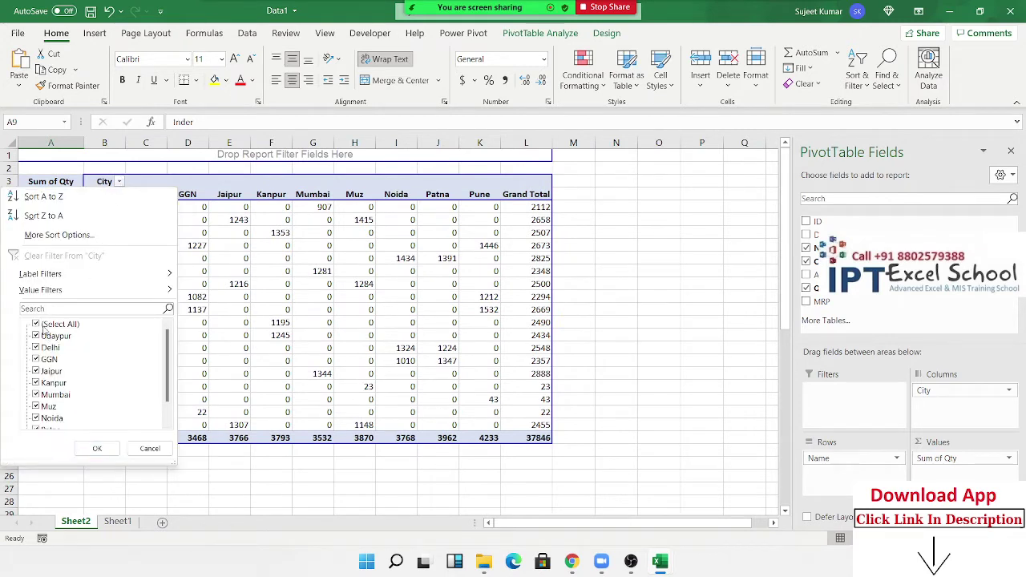
{"action": "left_click", "coordinate": [40, 337]}
{"action": "left_click", "coordinate": [36, 384]}
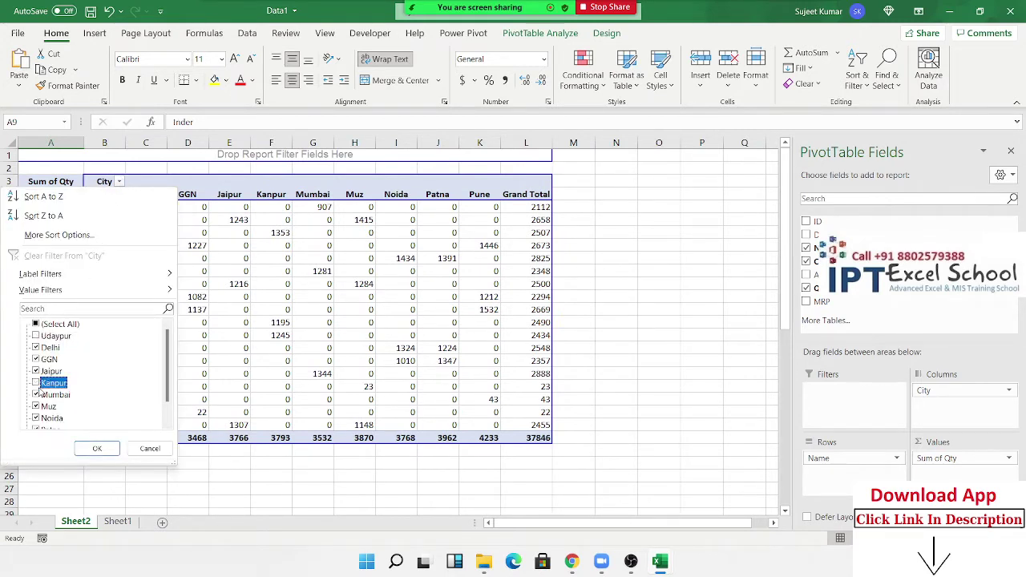
{"action": "left_click", "coordinate": [96, 448]}
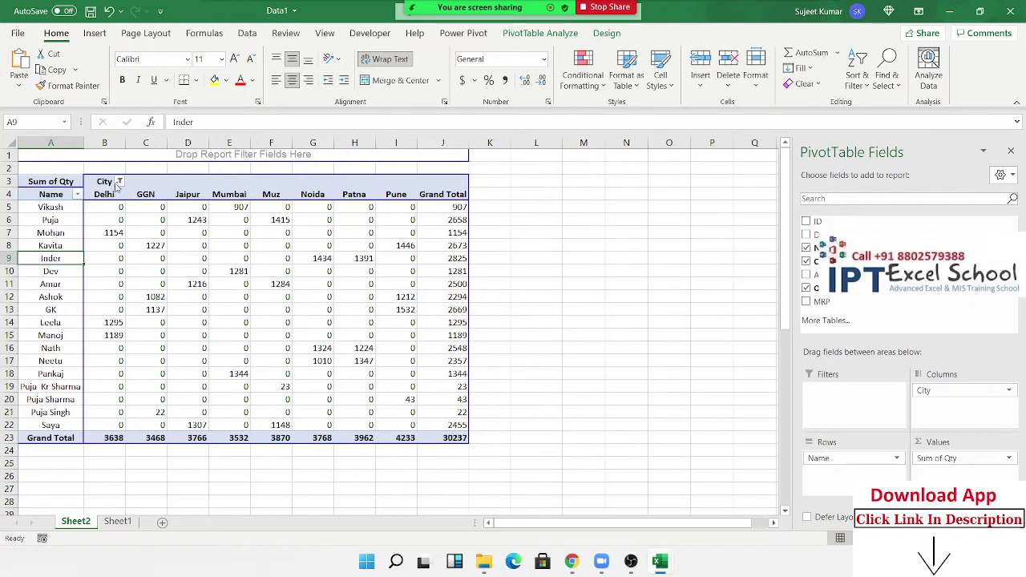
Show only the top 2 cities, then clear the City filter.
{"action": "left_click", "coordinate": [119, 182]}
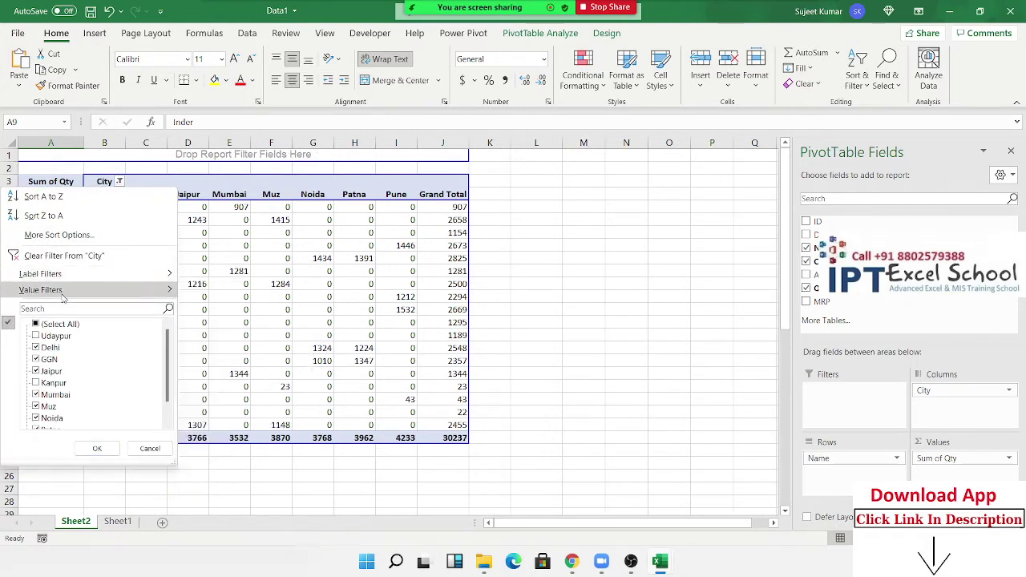
{"action": "mouse_move", "coordinate": [40, 290]}
{"action": "left_click", "coordinate": [241, 470]}
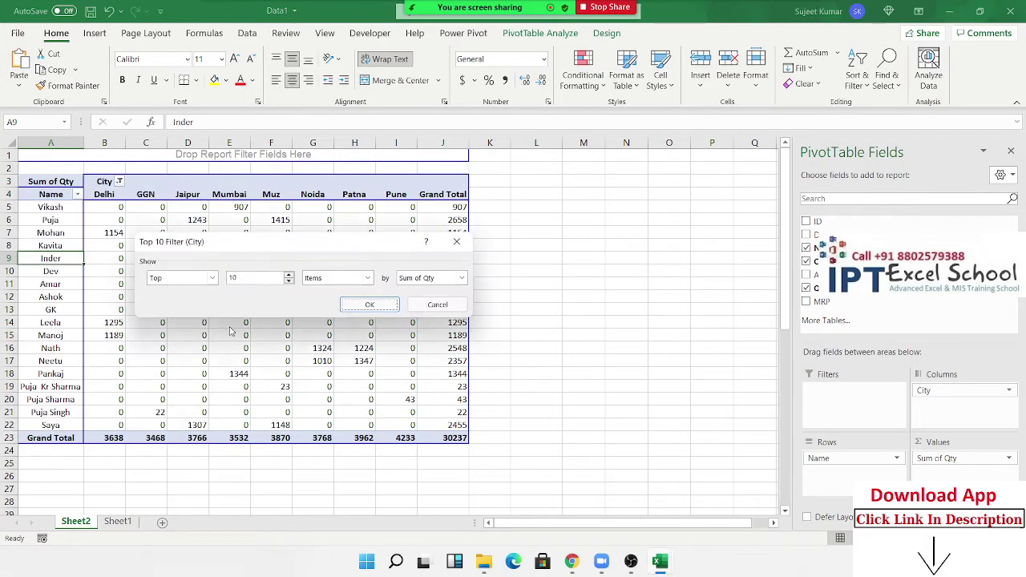
{"action": "type", "text": "2"}
{"action": "key", "text": "Return"}
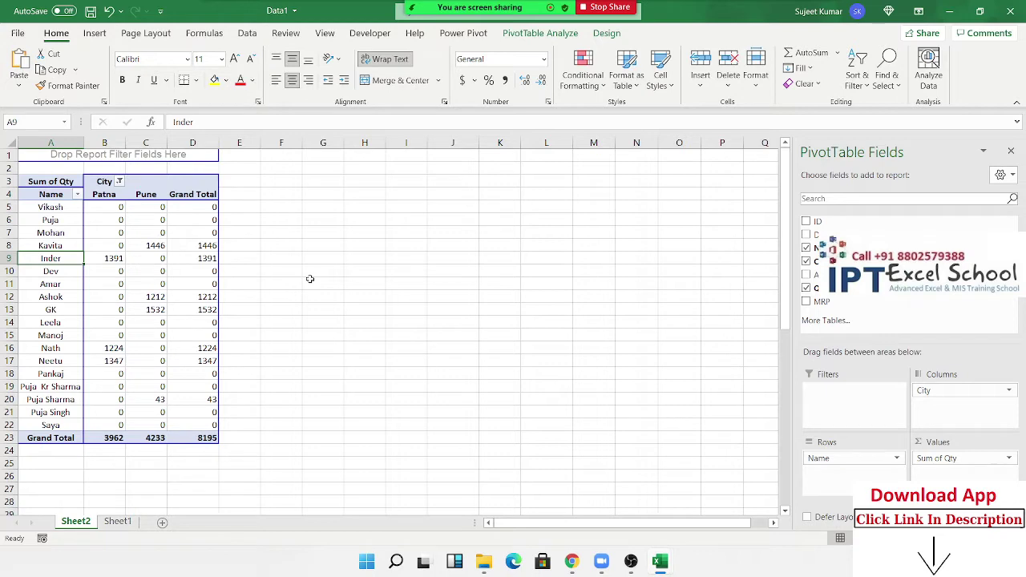
{"action": "left_click", "coordinate": [118, 182]}
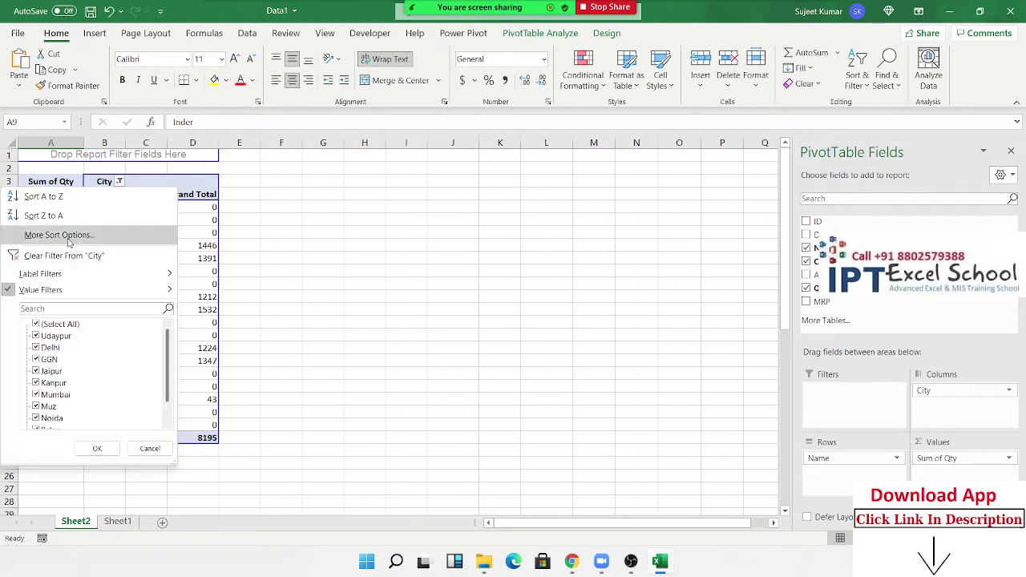
{"action": "left_click", "coordinate": [44, 253]}
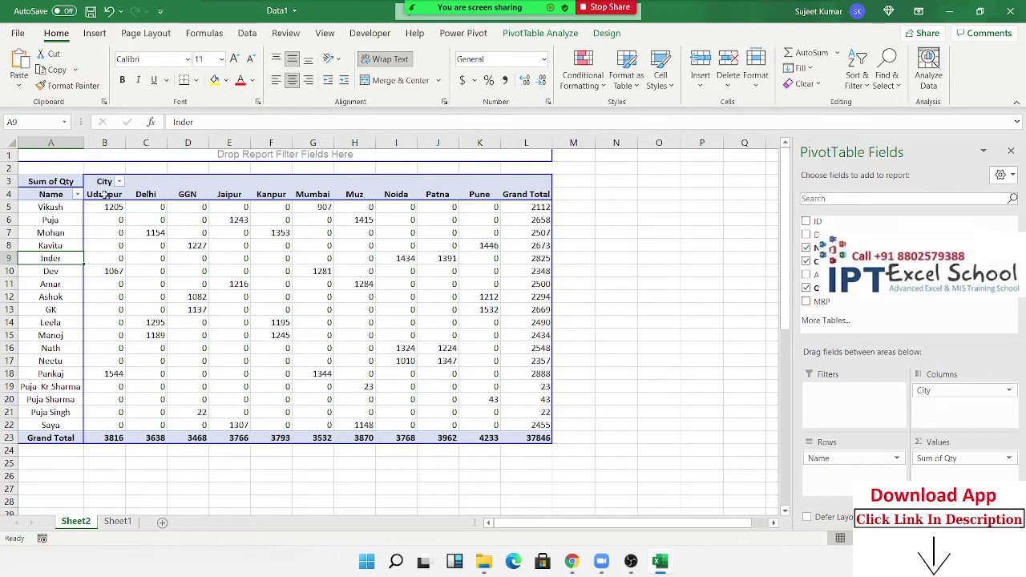
Add Area as a report filter and view the Central, then North areas.
{"action": "left_click_drag", "start_coordinate": [816, 274], "coordinate": [864, 410]}
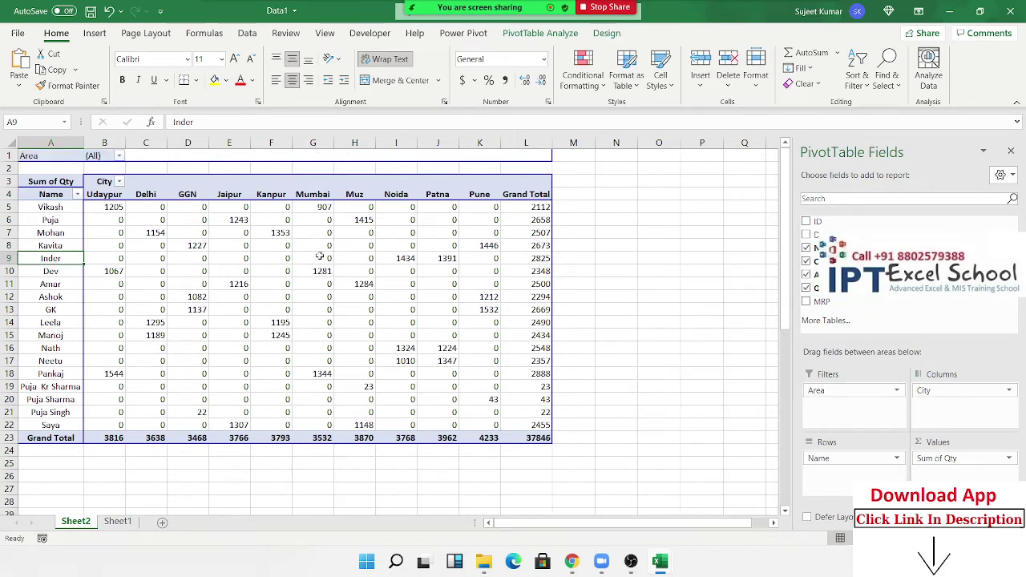
{"action": "left_click", "coordinate": [118, 157]}
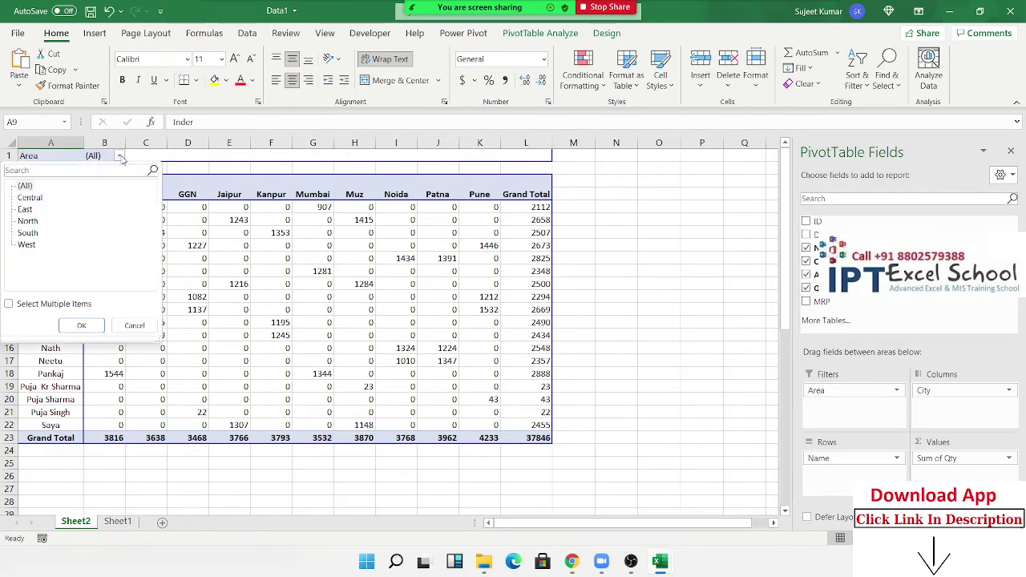
{"action": "left_click", "coordinate": [32, 198]}
{"action": "left_click", "coordinate": [81, 325]}
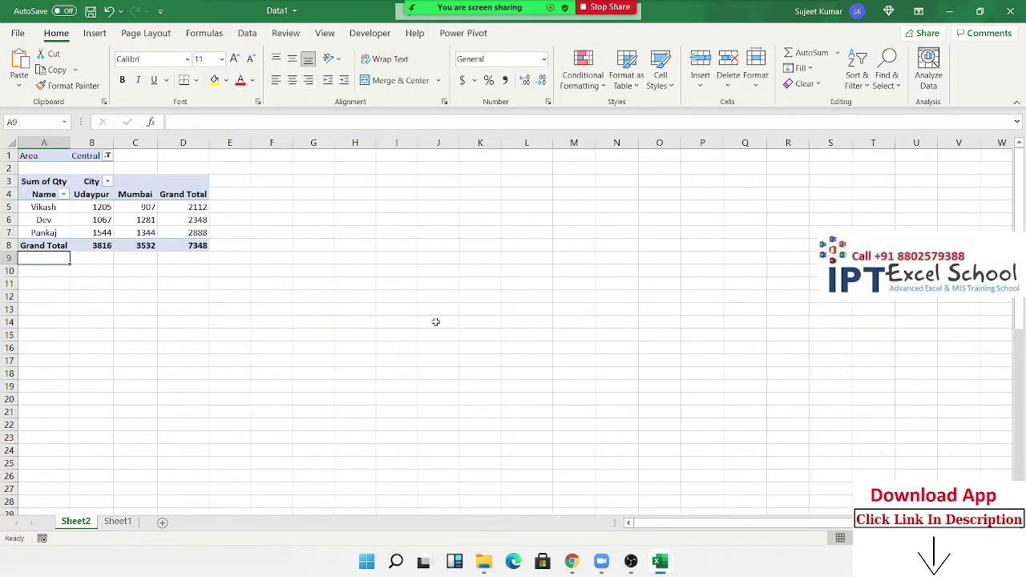
{"action": "left_click", "coordinate": [107, 157]}
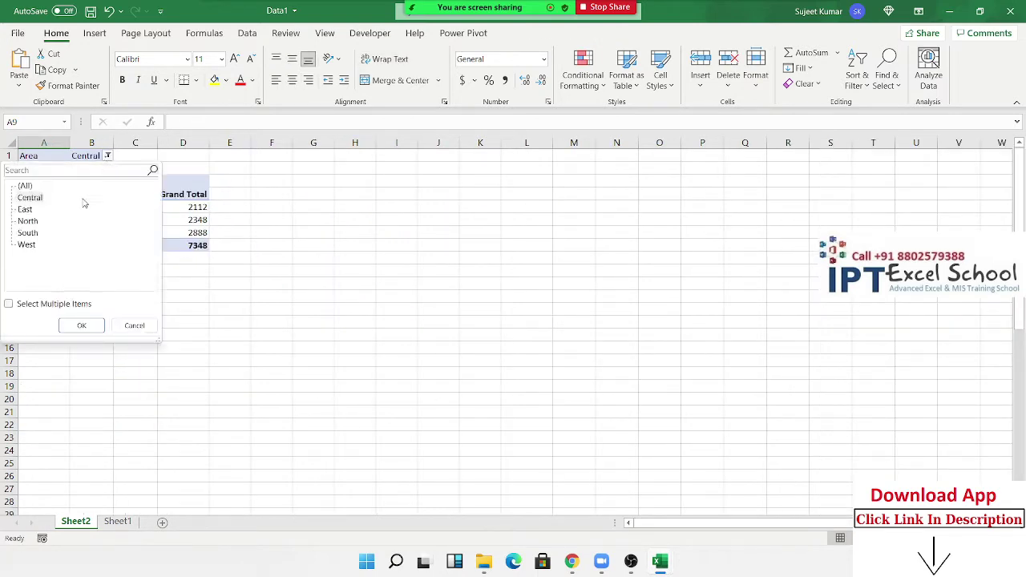
{"action": "left_click", "coordinate": [27, 220]}
{"action": "left_click", "coordinate": [82, 326]}
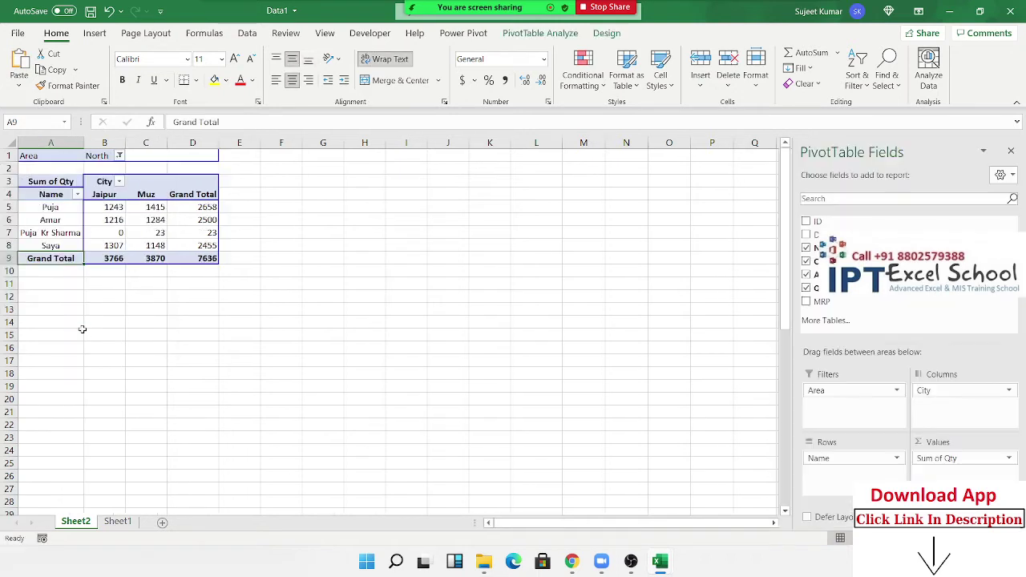
Set the Area report filter back to (All).
{"action": "left_click", "coordinate": [119, 157]}
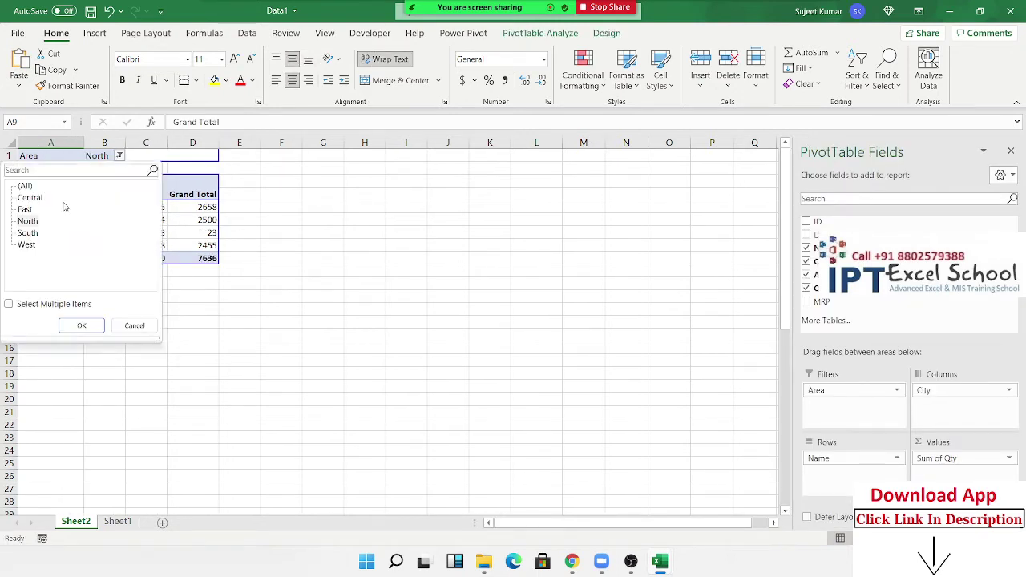
{"action": "left_click", "coordinate": [25, 186]}
{"action": "left_click", "coordinate": [82, 325]}
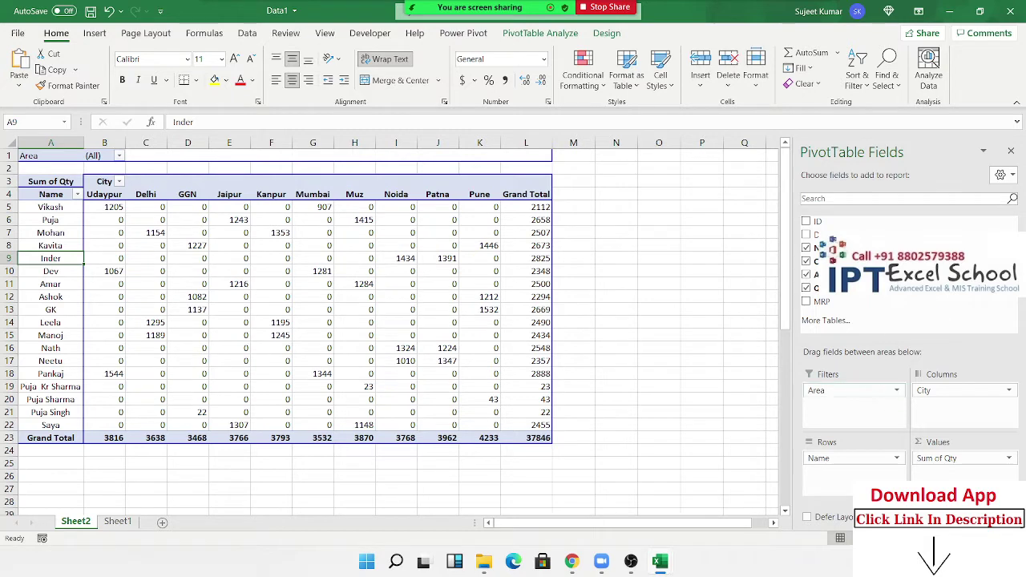
Remove Area from the report filter and select the Delhi, GGN and Noida headers.
{"action": "left_click_drag", "start_coordinate": [866, 392], "coordinate": [939, 345]}
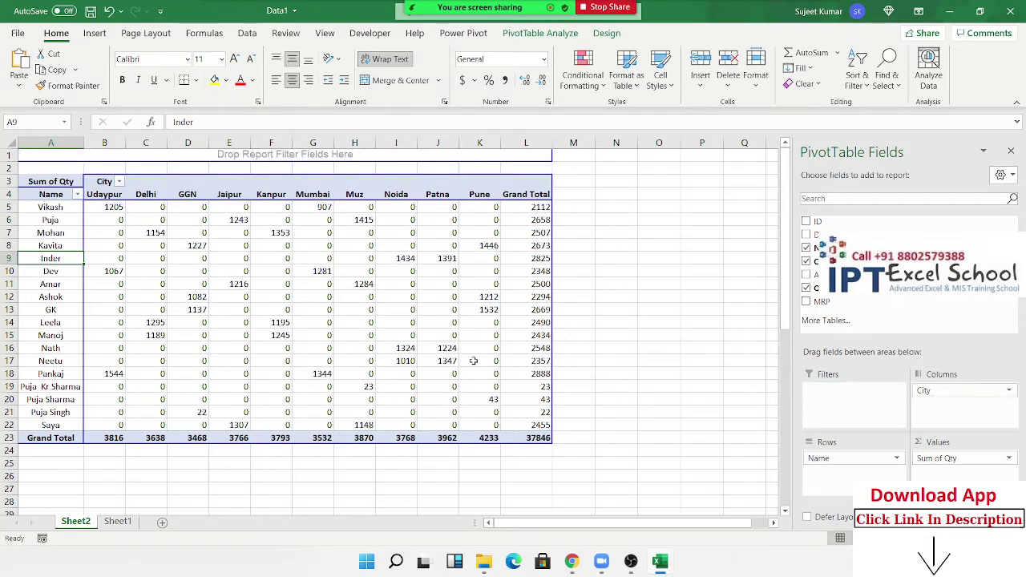
{"action": "left_click", "coordinate": [146, 189]}
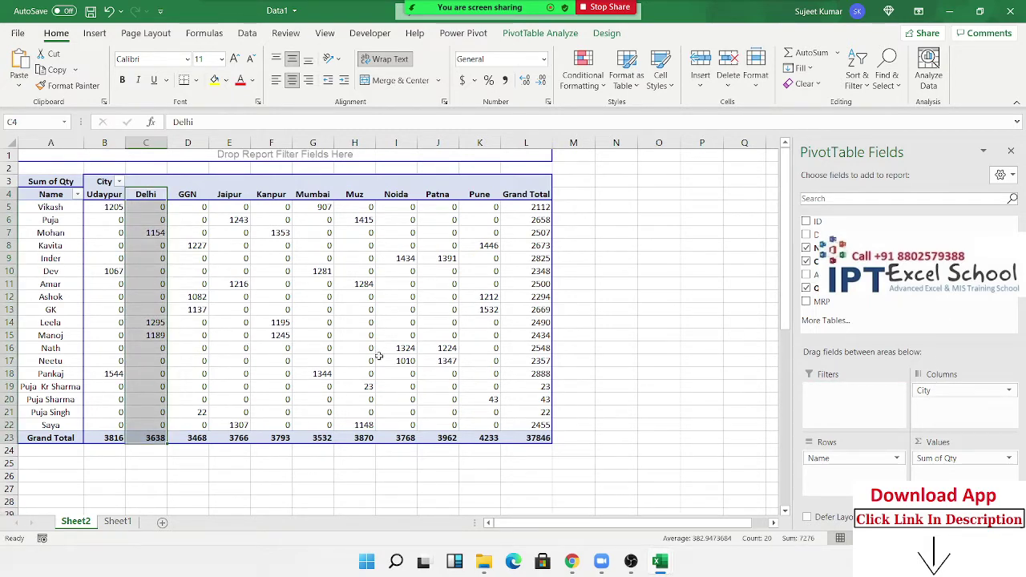
{"action": "left_click", "coordinate": [392, 198]}
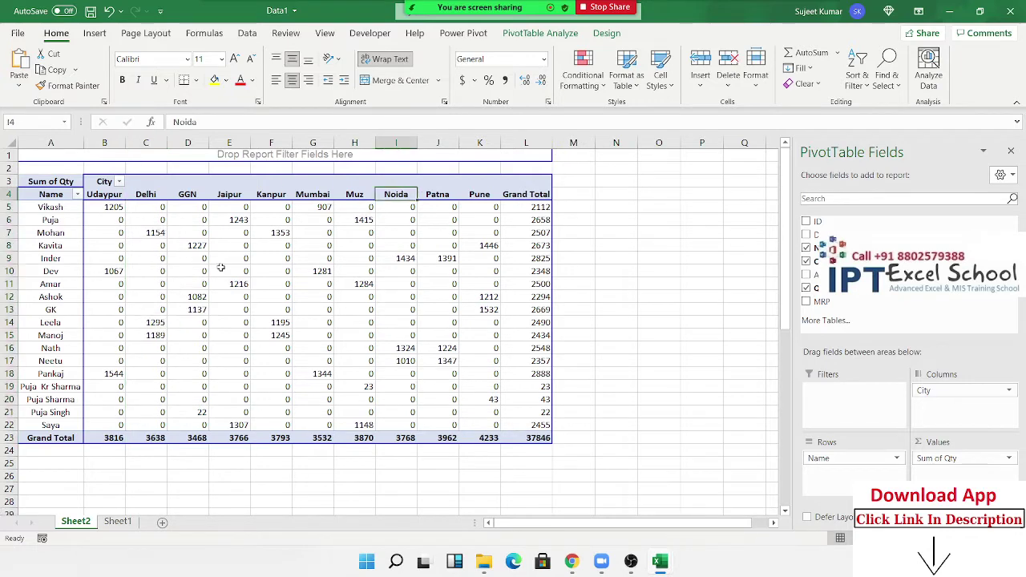
{"action": "left_click", "coordinate": [178, 197]}
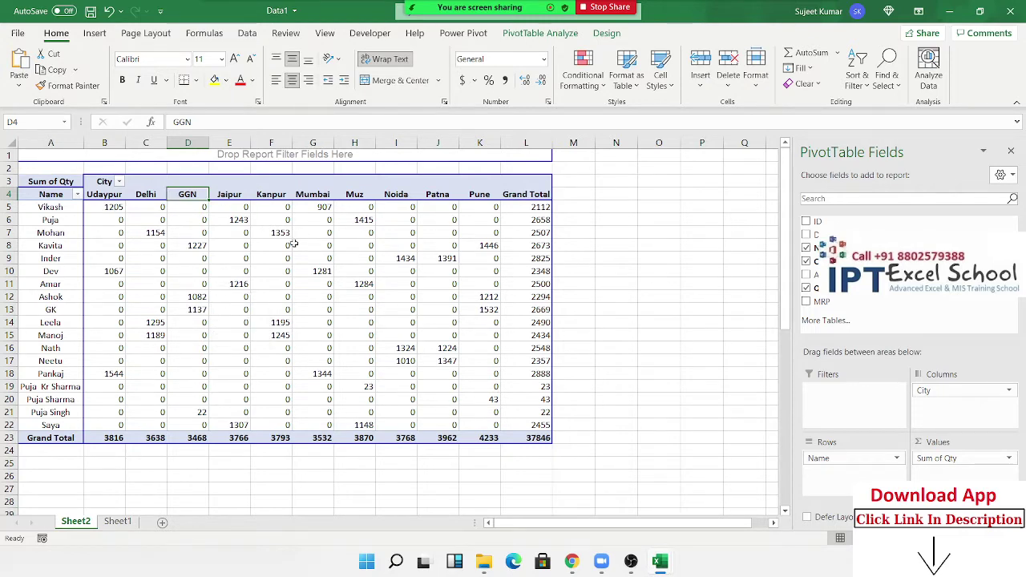
{"action": "left_click", "coordinate": [146, 193]}
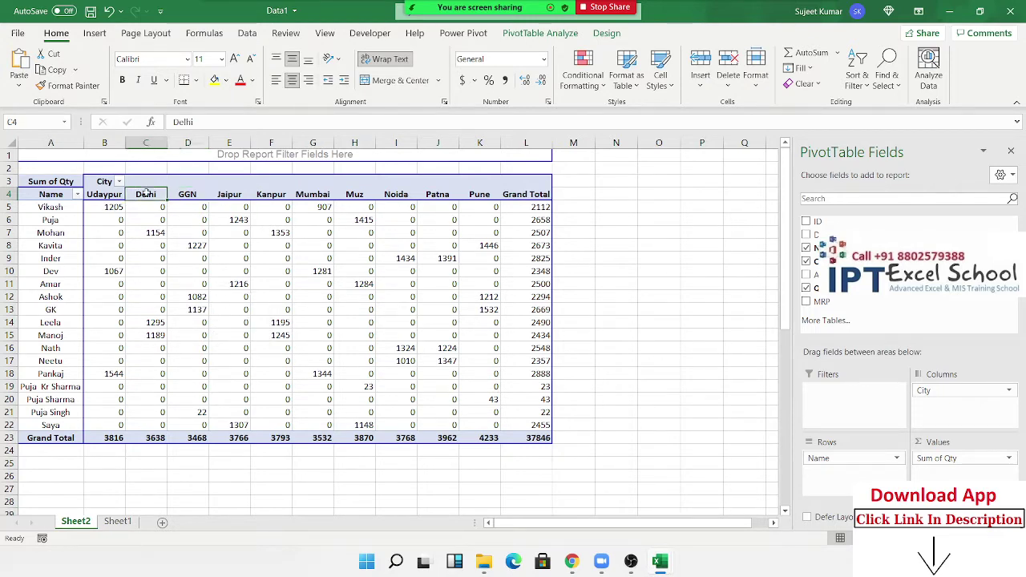
{"action": "left_click", "coordinate": [186, 197], "text": "ctrl"}
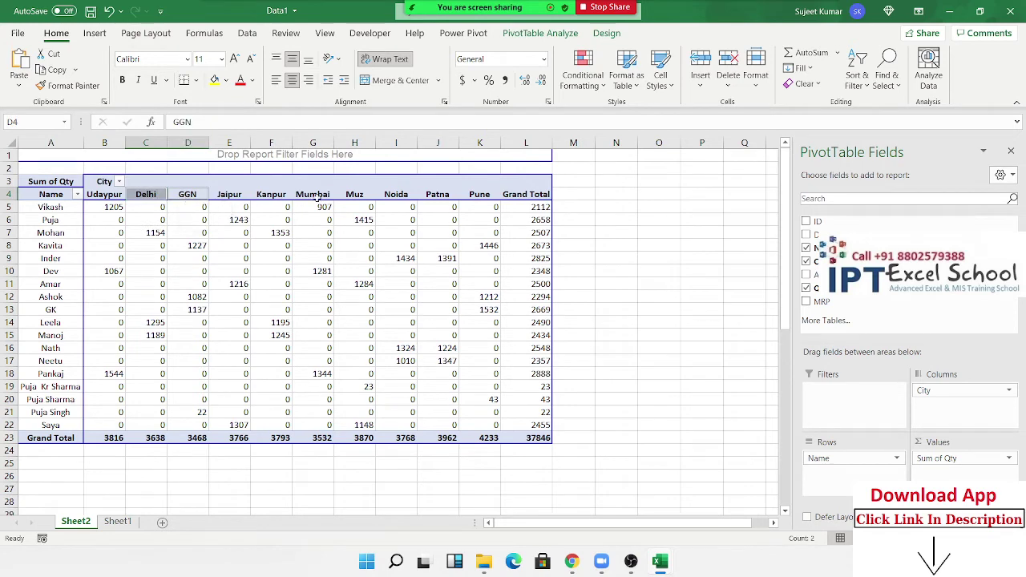
Group Delhi, GGN and Noida into Group1 and drop the original City field from Columns.
{"action": "left_click", "coordinate": [389, 192], "text": "ctrl"}
{"action": "right_click", "coordinate": [390, 194]}
{"action": "mouse_move", "coordinate": [447, 324]}
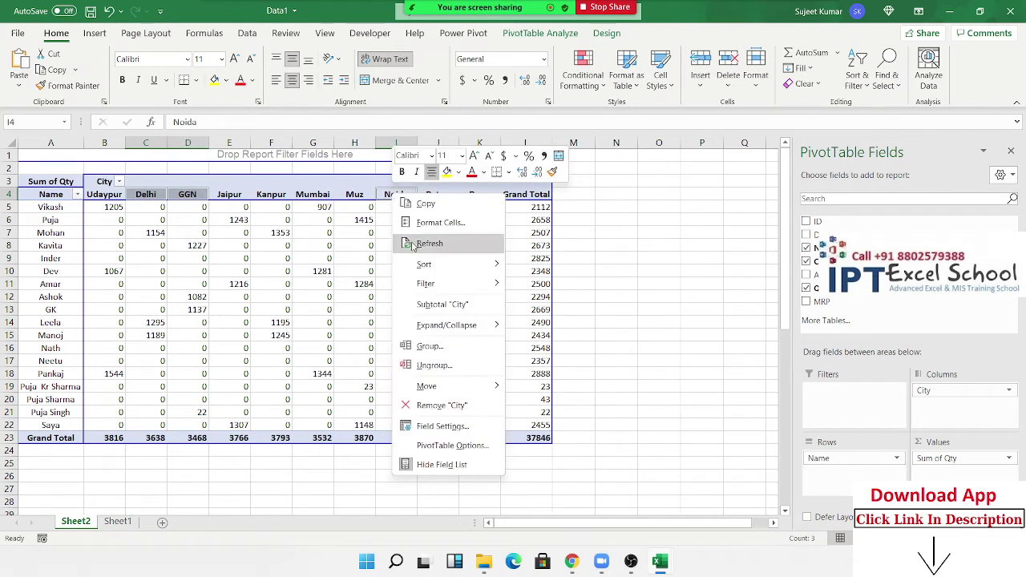
{"action": "left_click", "coordinate": [429, 347]}
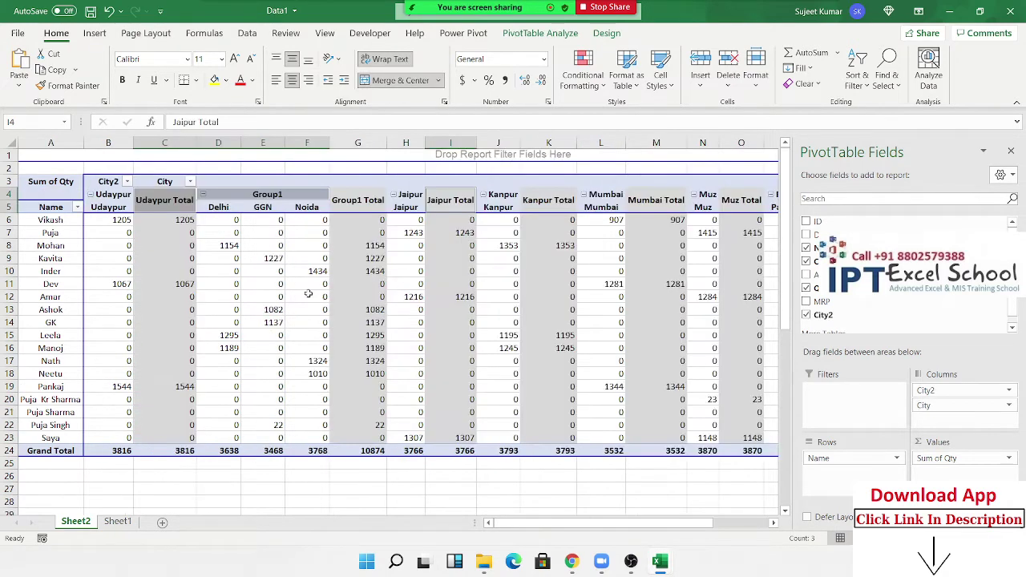
{"action": "left_click", "coordinate": [283, 194]}
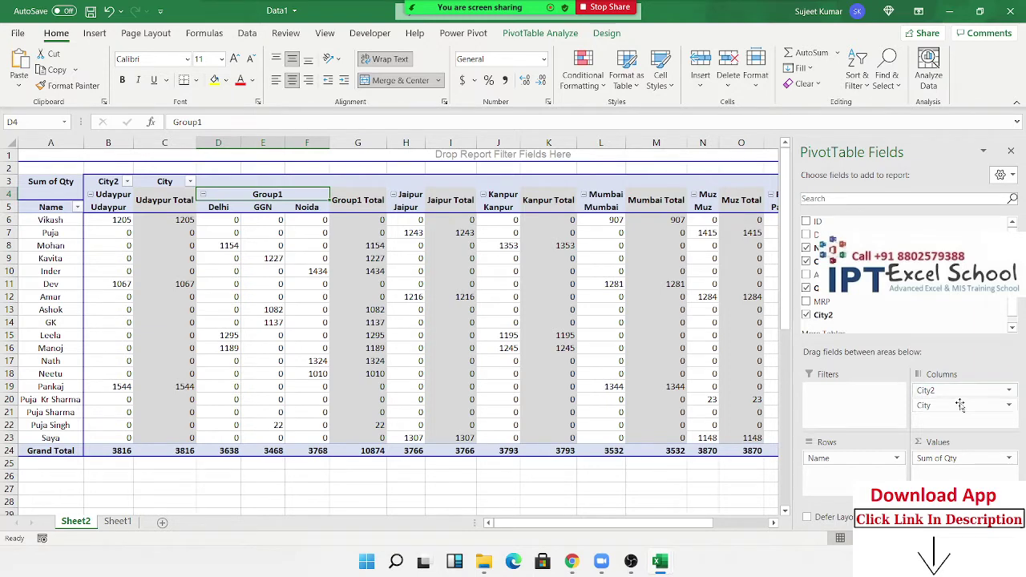
{"action": "left_click_drag", "start_coordinate": [959, 407], "coordinate": [882, 311]}
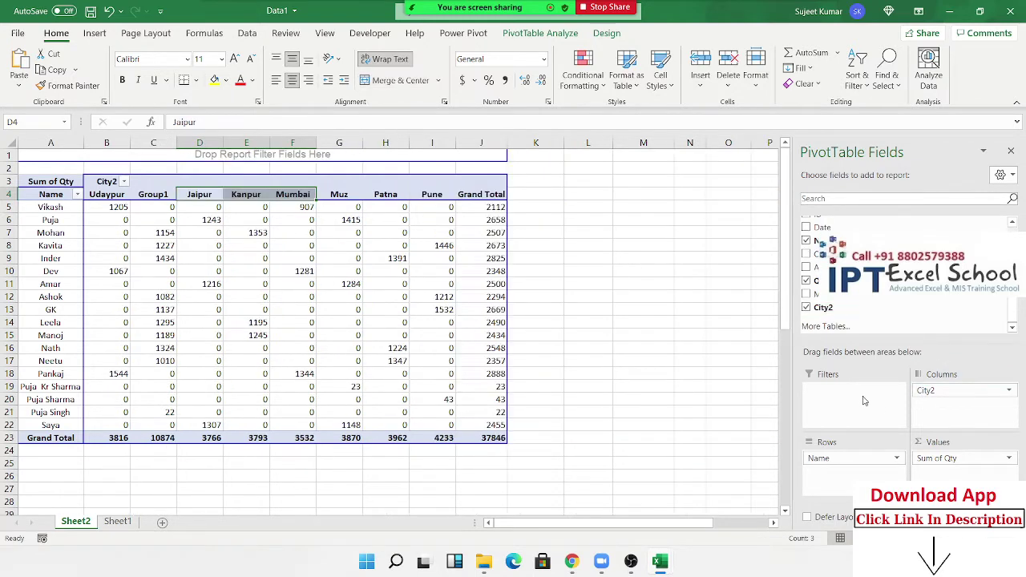
Rename the Group1 header to 'Delhi & NCR' and widen column C to fit it.
{"action": "left_click", "coordinate": [153, 194]}
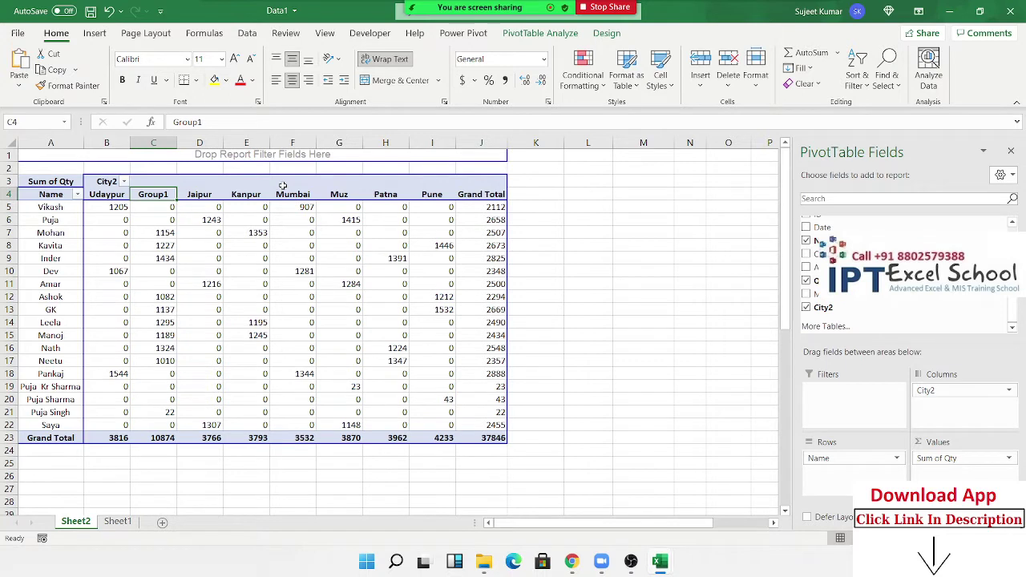
{"action": "type", "text": "Delhi"}
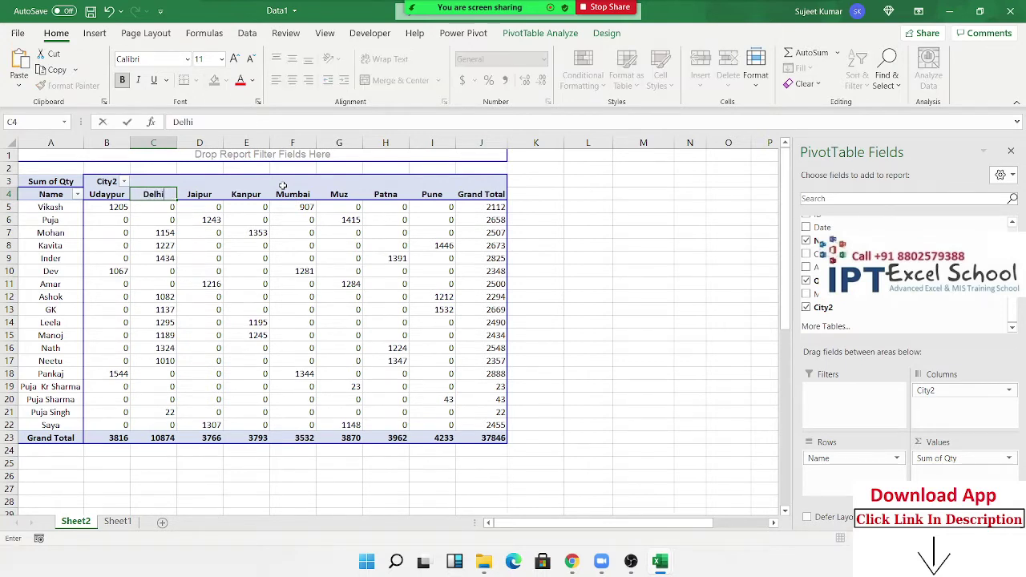
{"action": "type", "text": " &"}
{"action": "type", "text": " NCR"}
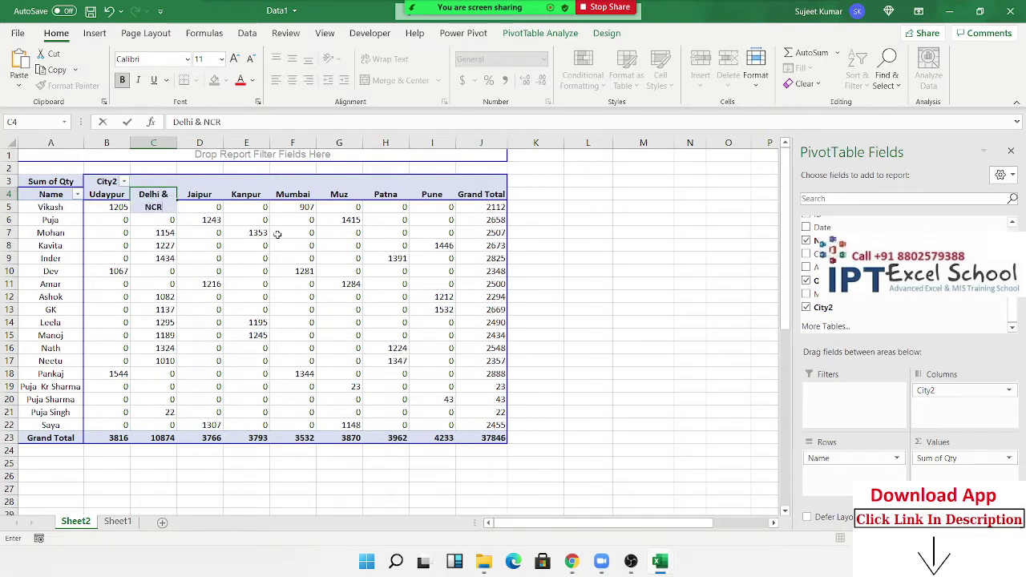
{"action": "left_click", "coordinate": [276, 233]}
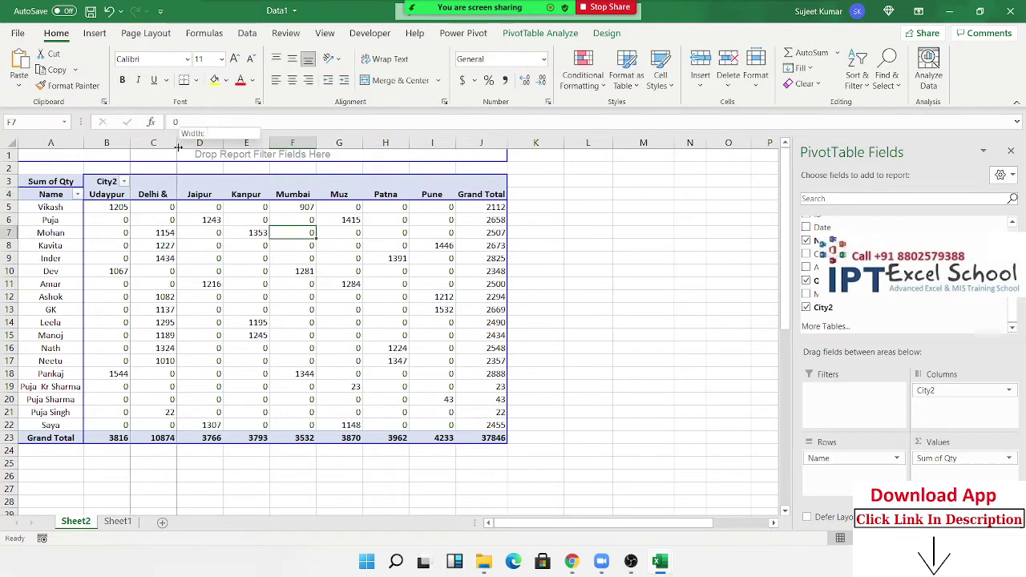
{"action": "left_click_drag", "start_coordinate": [178, 146], "coordinate": [179, 154]}
{"action": "left_click", "coordinate": [171, 215]}
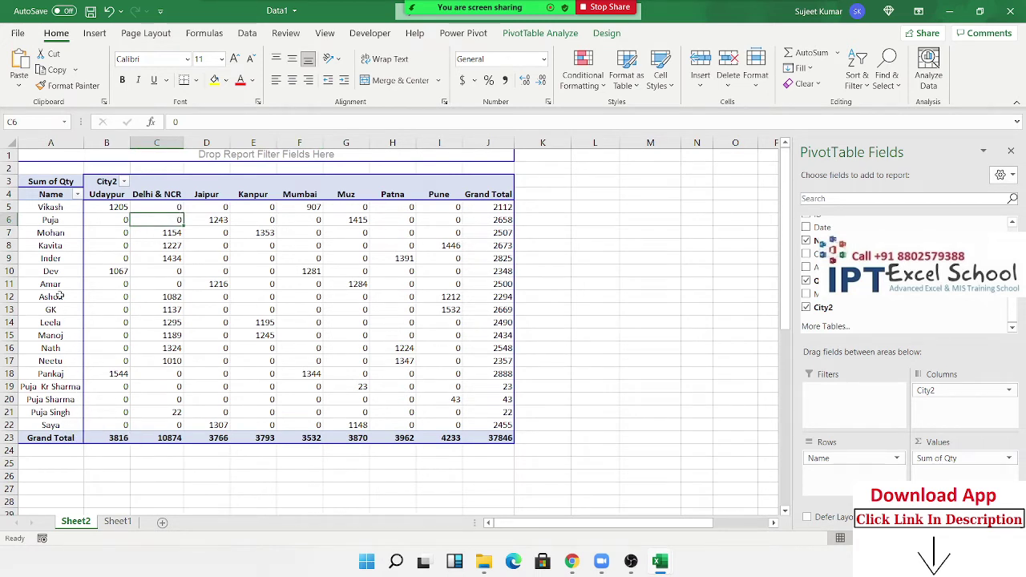
{"action": "left_click", "coordinate": [50, 386]}
{"action": "left_click", "coordinate": [50, 399], "text": "ctrl"}
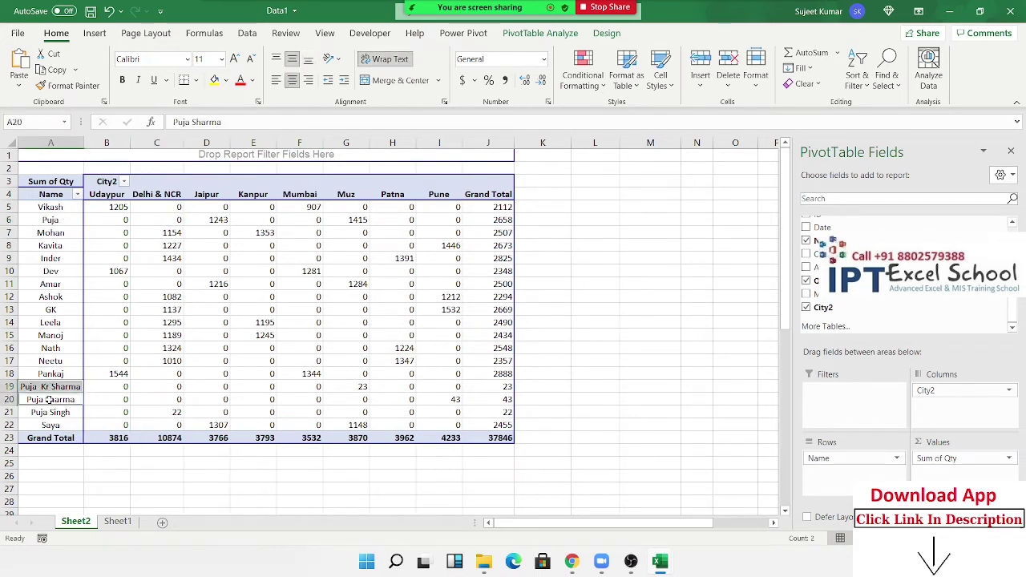
{"action": "left_click", "coordinate": [49, 411], "text": "ctrl"}
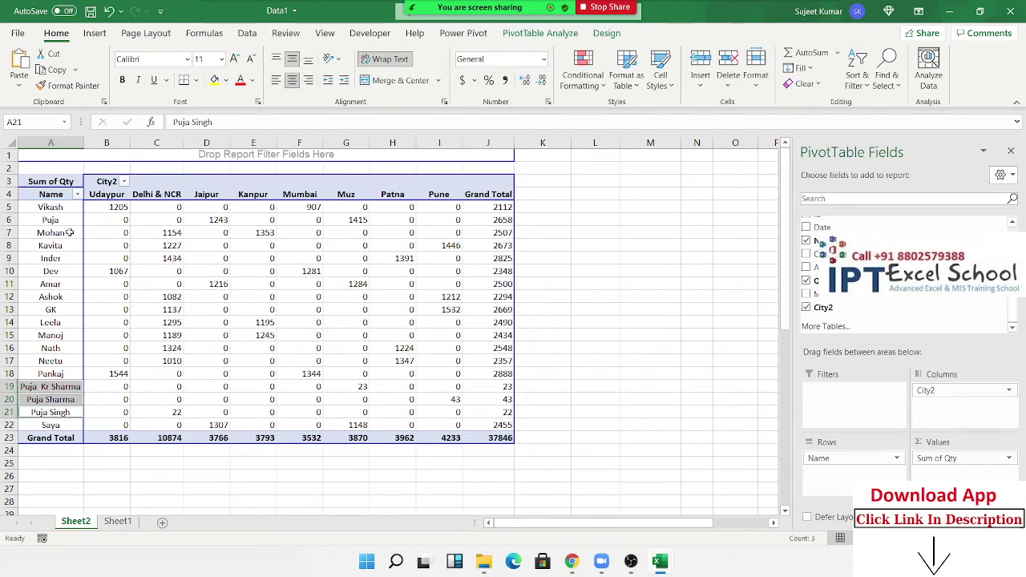
{"action": "left_click", "coordinate": [69, 226]}
{"action": "left_click", "coordinate": [35, 412]}
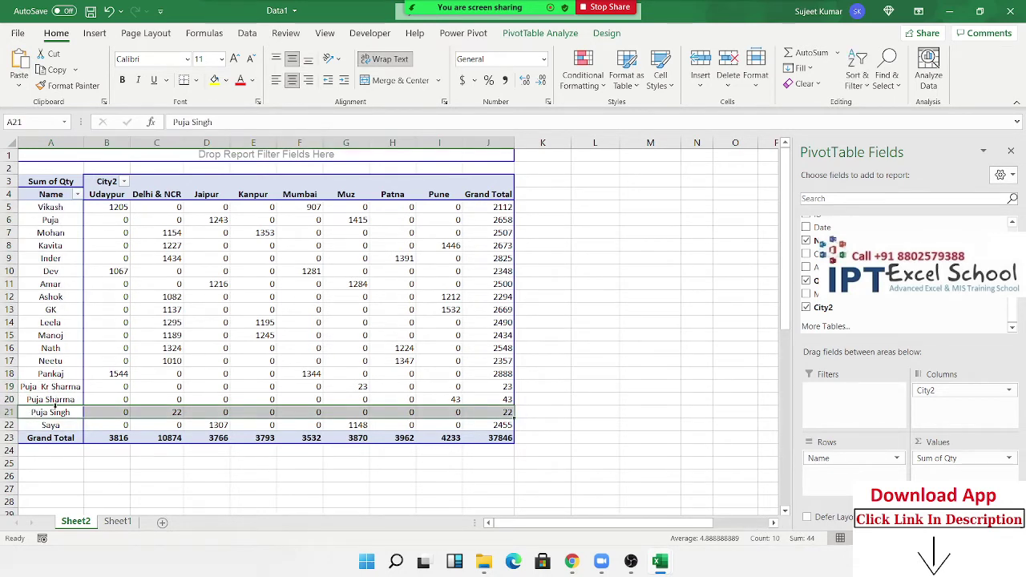
{"action": "left_click", "coordinate": [57, 411]}
{"action": "left_click", "coordinate": [56, 398], "text": "ctrl"}
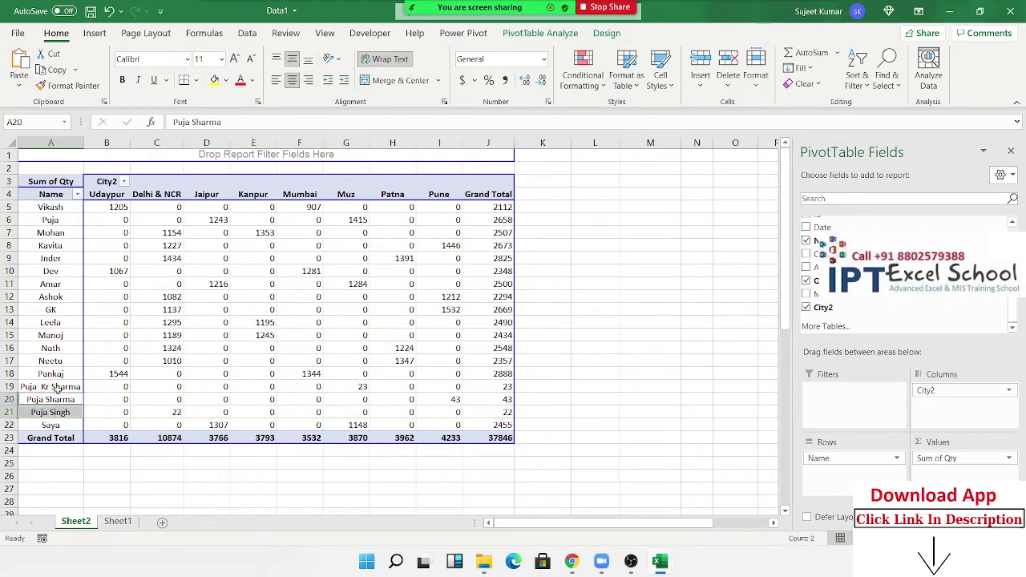
{"action": "left_click", "coordinate": [57, 388], "text": "ctrl"}
{"action": "left_click", "coordinate": [63, 220], "text": "ctrl"}
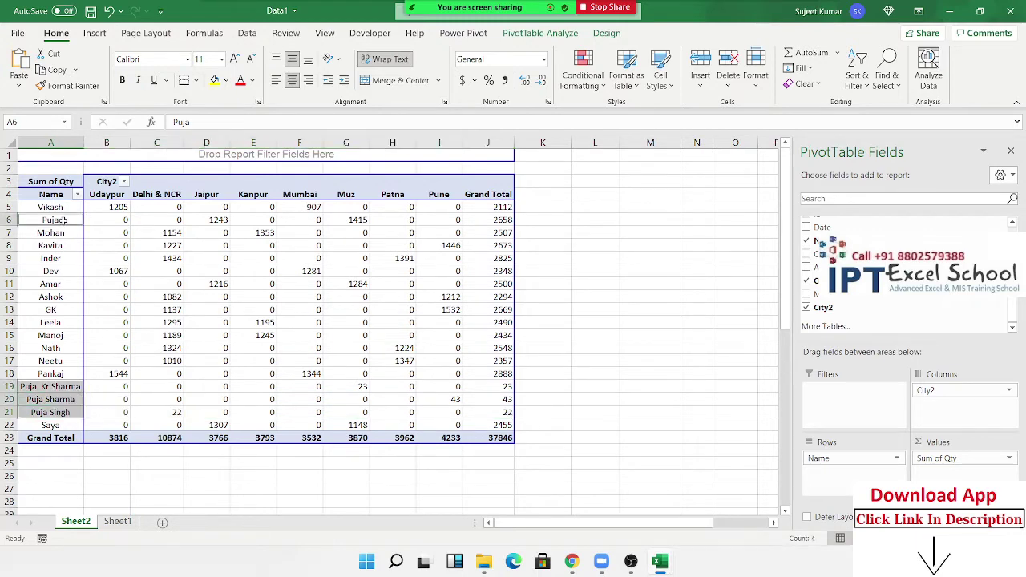
Group the selected Puja names into Group1 and remove the original Name field from Rows.
{"action": "right_click", "coordinate": [48, 386]}
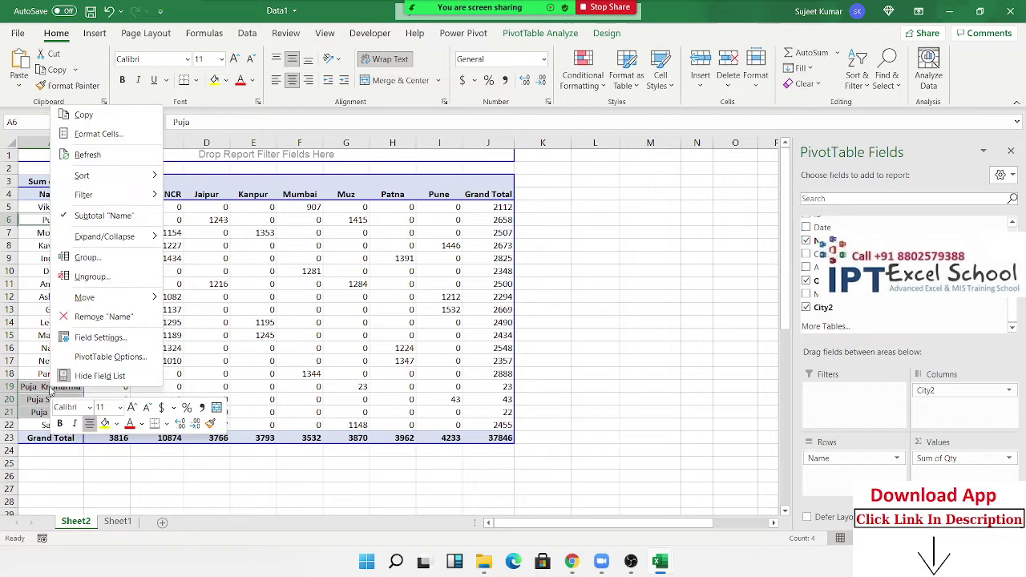
{"action": "left_click", "coordinate": [87, 257]}
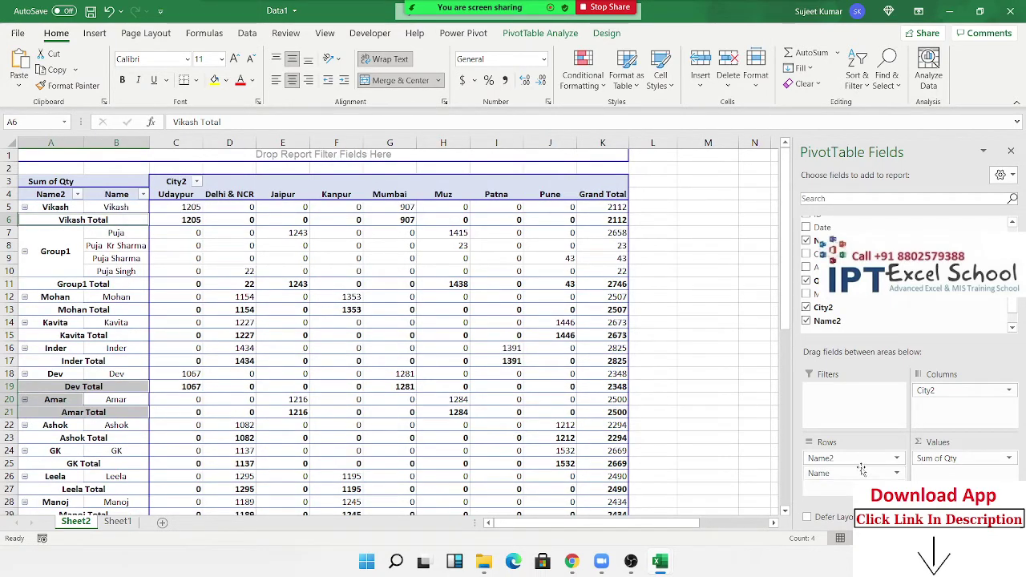
{"action": "left_click_drag", "start_coordinate": [828, 475], "coordinate": [852, 322]}
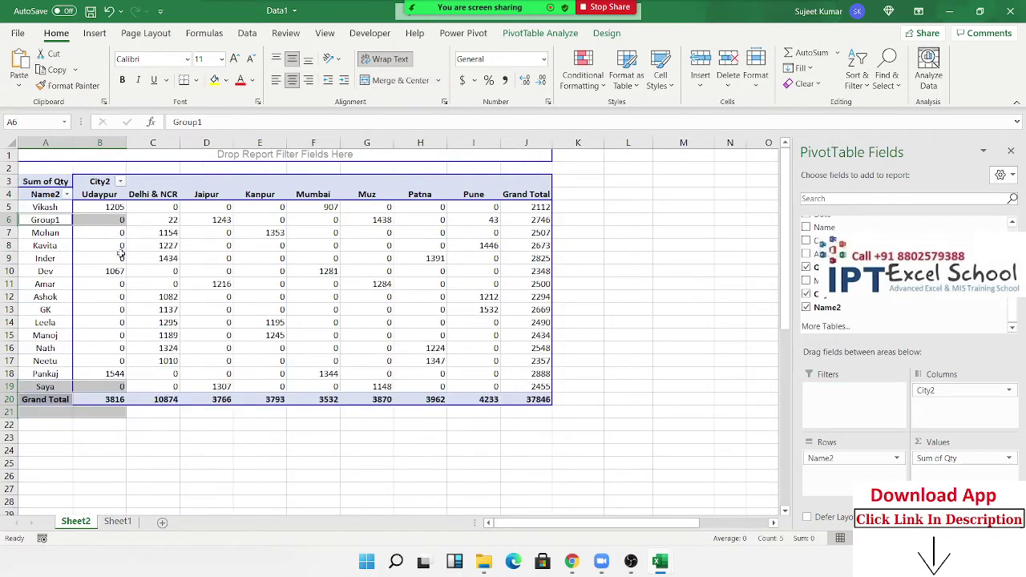
Rename the Group1 row label in A6 to 'Puja All'.
{"action": "left_click", "coordinate": [31, 259]}
{"action": "left_click", "coordinate": [53, 224]}
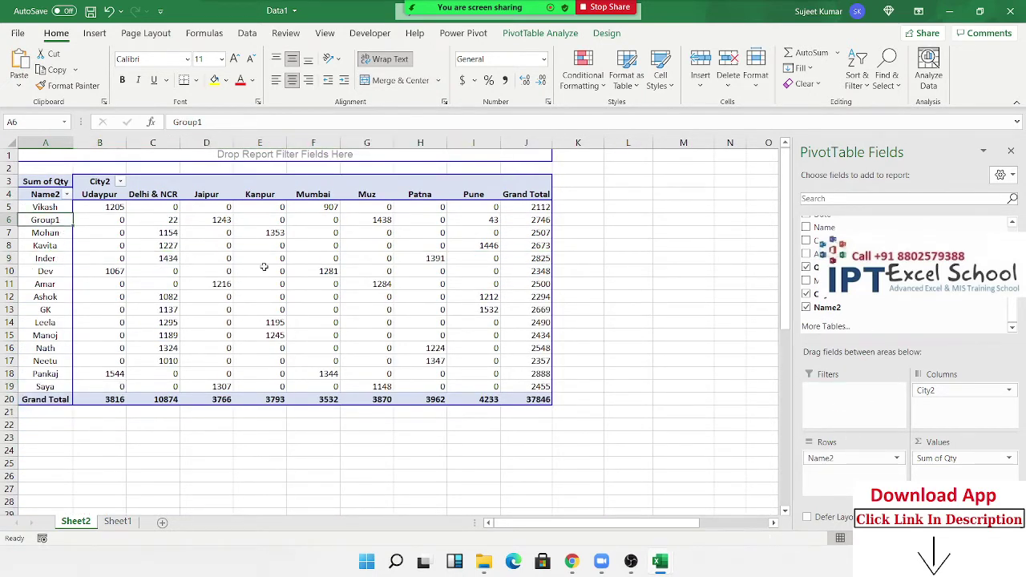
{"action": "mouse_move", "coordinate": [264, 271]}
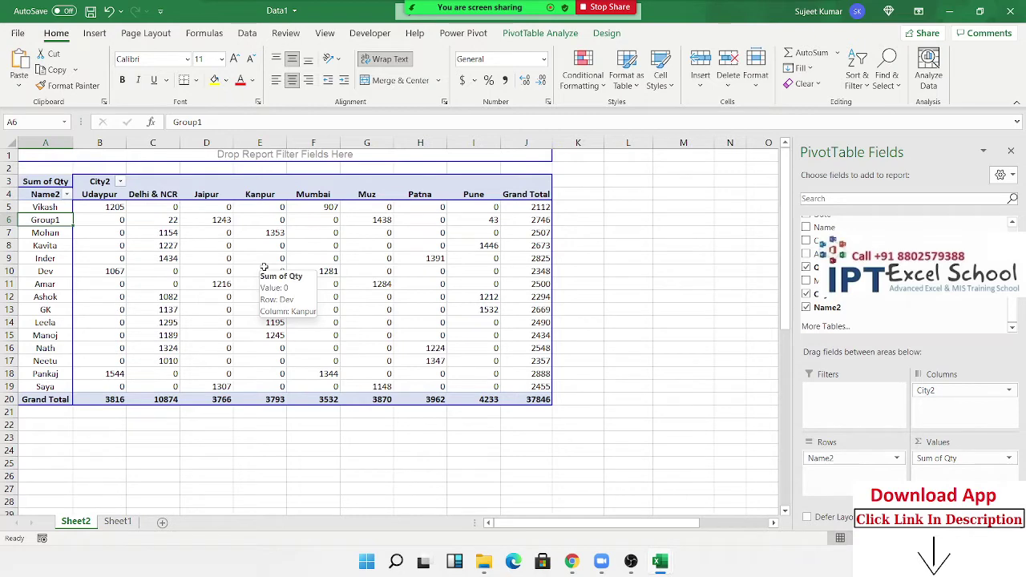
{"action": "type", "text": "Pu"}
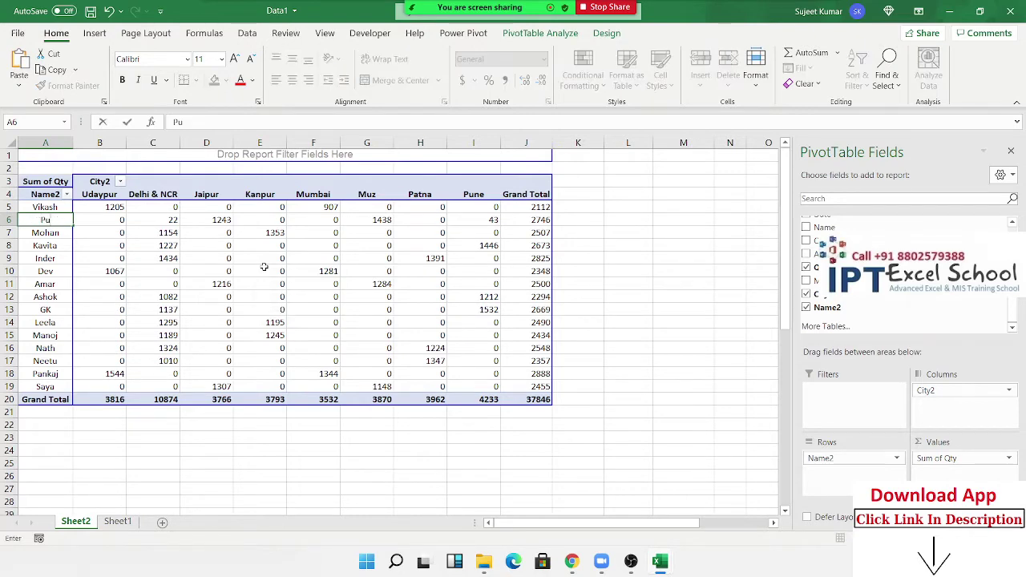
{"action": "type", "text": "ja All"}
{"action": "key", "text": "Return"}
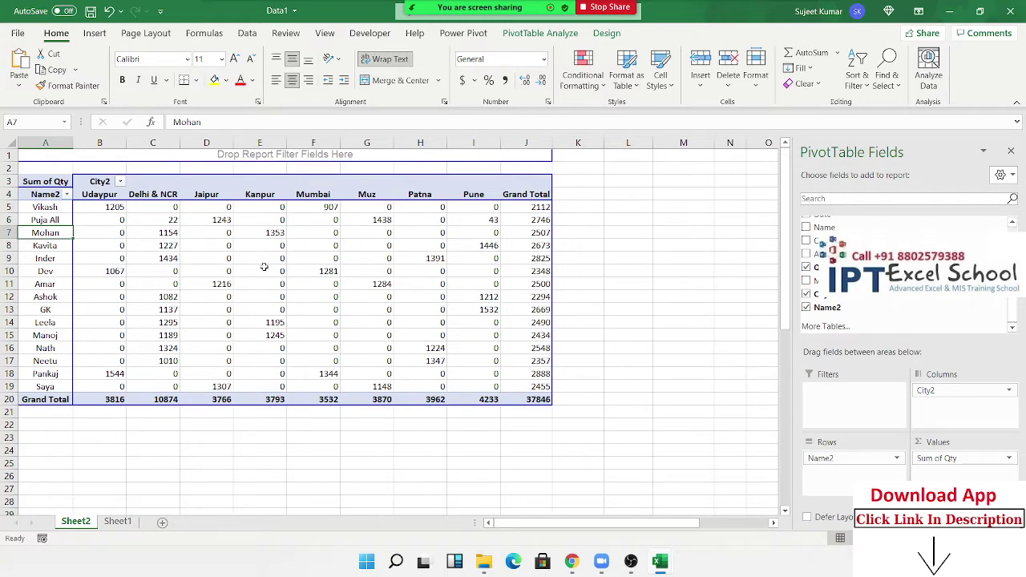
Drop City2 from columns and swap Name2 for MRP rows, showing Sum of Qty per MRP (10 = 589).
{"action": "left_click_drag", "start_coordinate": [930, 390], "coordinate": [810, 281]}
{"action": "left_click_drag", "start_coordinate": [889, 452], "coordinate": [930, 336]}
{"action": "mouse_move", "coordinate": [809, 294]}
{"action": "left_mouse_down"}
{"action": "mouse_move", "coordinate": [873, 477]}
{"action": "mouse_move", "coordinate": [865, 473]}
{"action": "left_mouse_up"}
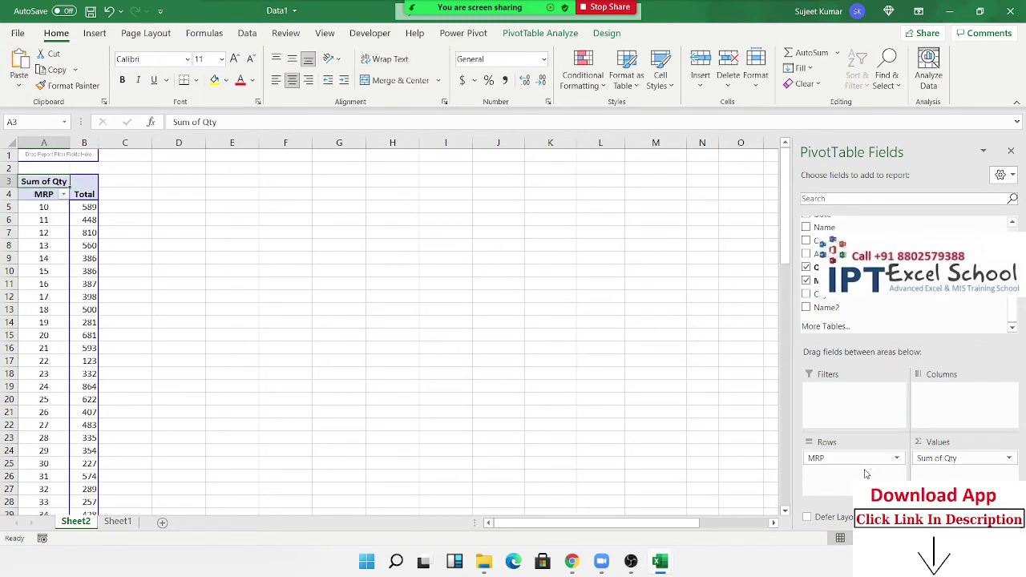
{"action": "left_click", "coordinate": [52, 208]}
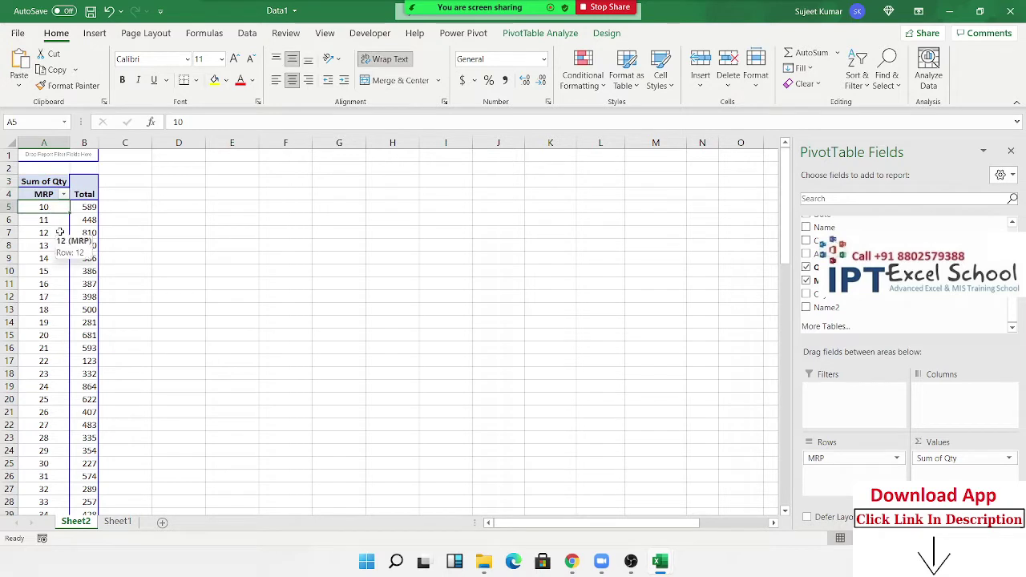
{"action": "left_click", "coordinate": [85, 208]}
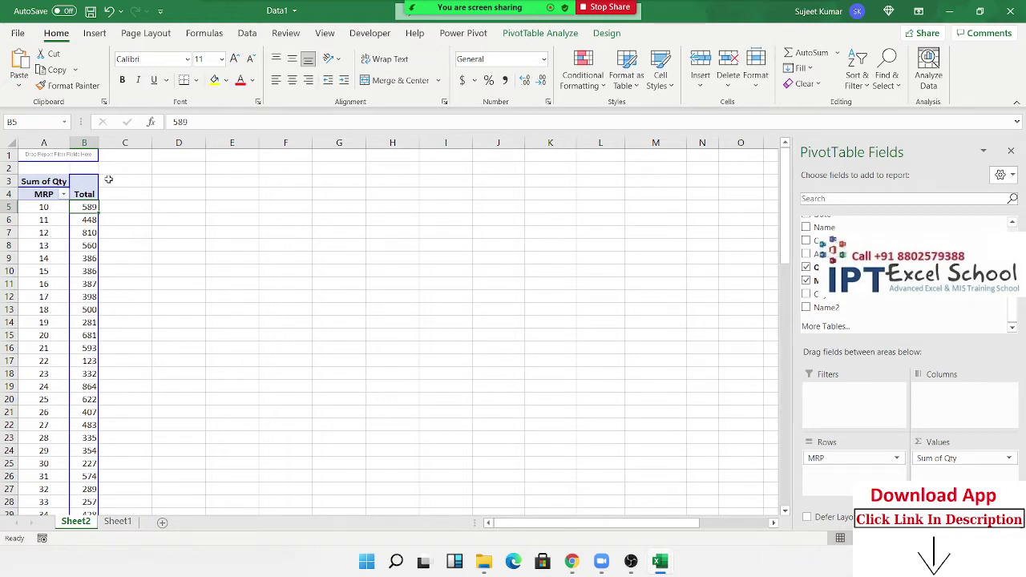
Group the MRP row labels from 10 to 90 by 10.
{"action": "right_click", "coordinate": [40, 270]}
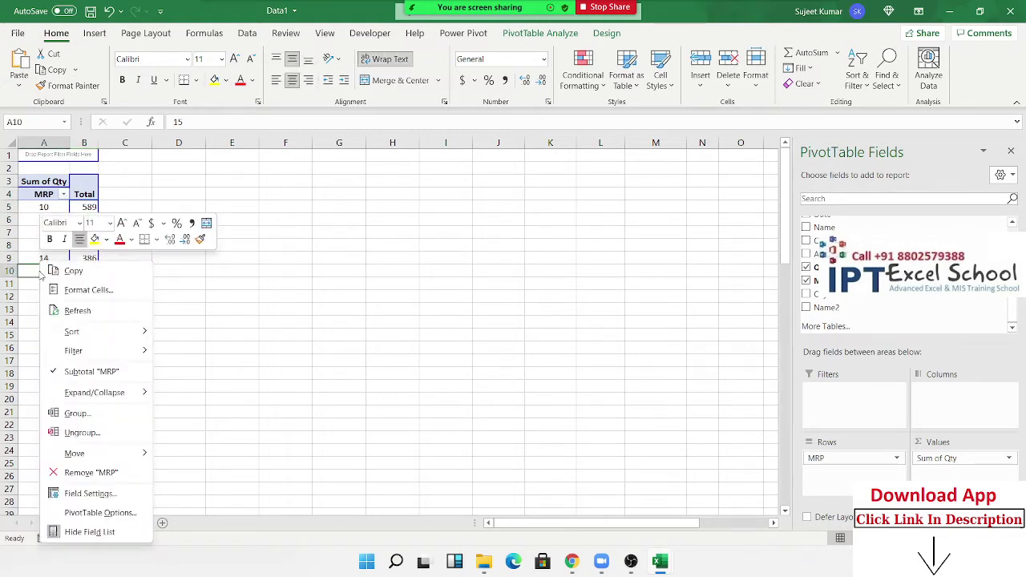
{"action": "left_click", "coordinate": [117, 414]}
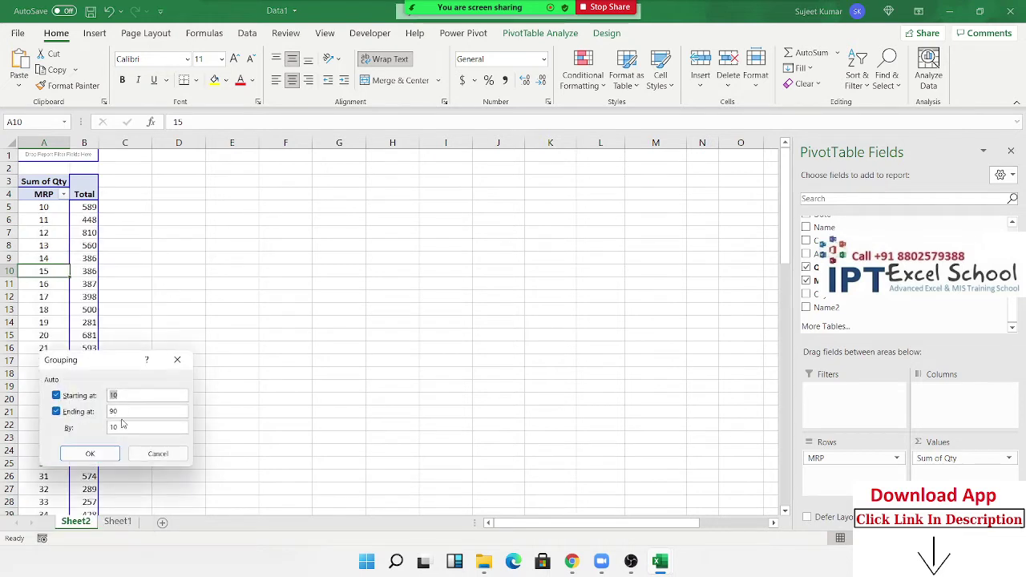
{"action": "left_click", "coordinate": [104, 454]}
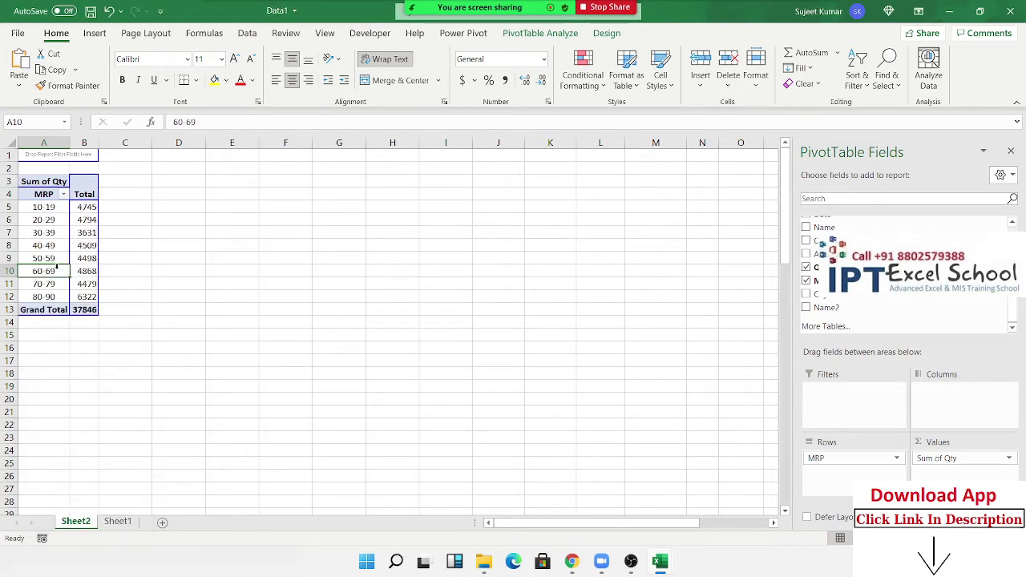
Review the MRP band labels from 10-19 down to 70-79.
{"action": "left_click", "coordinate": [44, 207]}
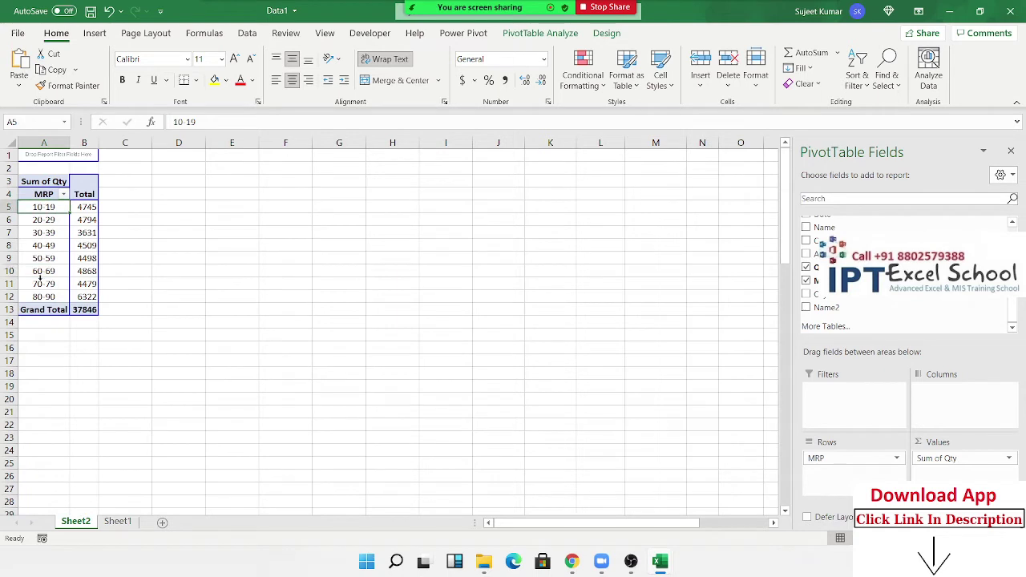
{"action": "left_click", "coordinate": [44, 232]}
{"action": "left_click", "coordinate": [45, 245]}
{"action": "left_click", "coordinate": [44, 258]}
{"action": "left_click", "coordinate": [44, 271]}
{"action": "left_click", "coordinate": [43, 283]}
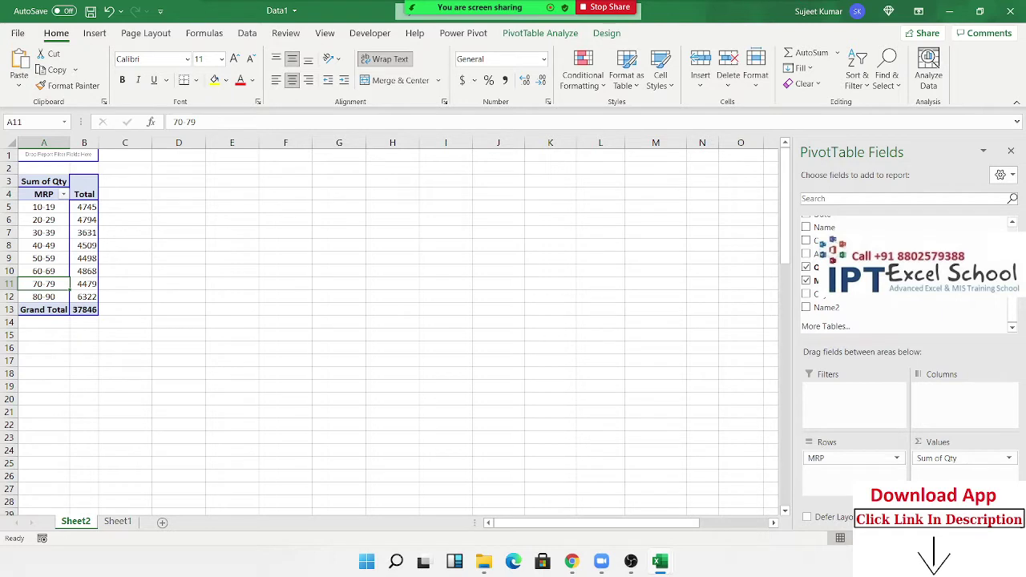
Replace Sum of Qty and MRP with Date in Rows and ungroup it into individual days.
{"action": "left_click_drag", "start_coordinate": [934, 457], "coordinate": [940, 298]}
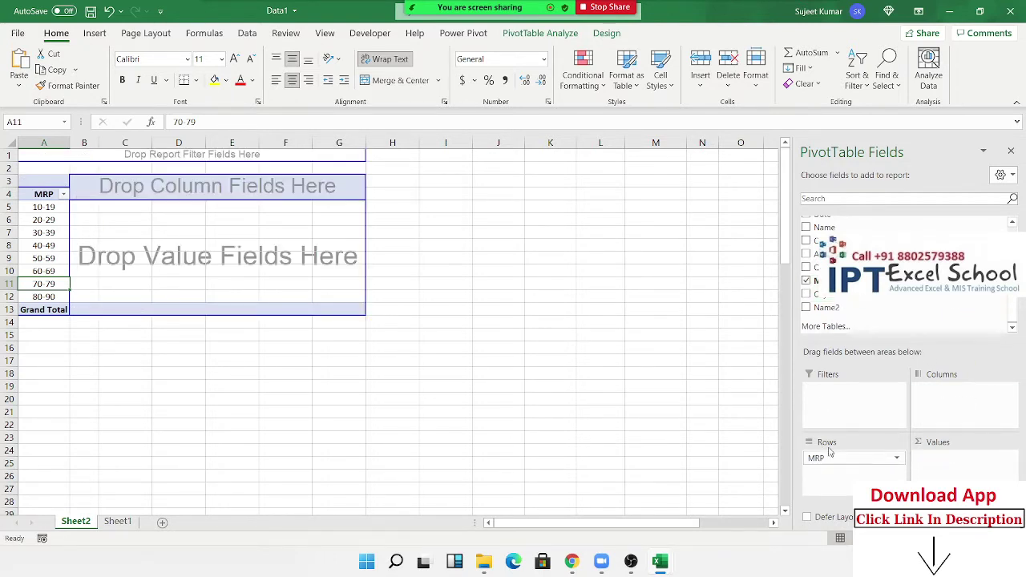
{"action": "left_click_drag", "start_coordinate": [830, 453], "coordinate": [939, 355]}
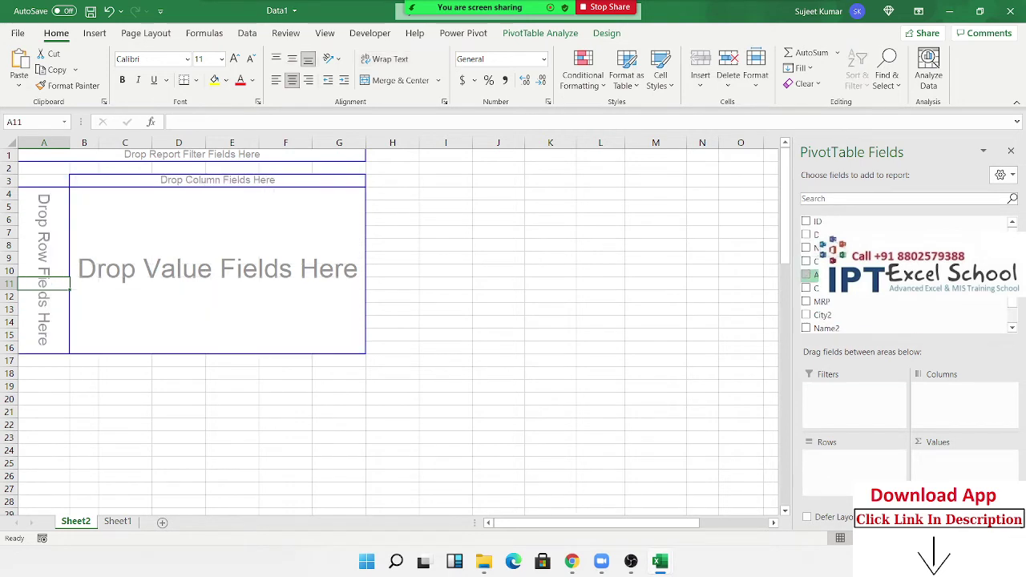
{"action": "left_click_drag", "start_coordinate": [817, 235], "coordinate": [868, 478]}
{"action": "left_click", "coordinate": [84, 220]}
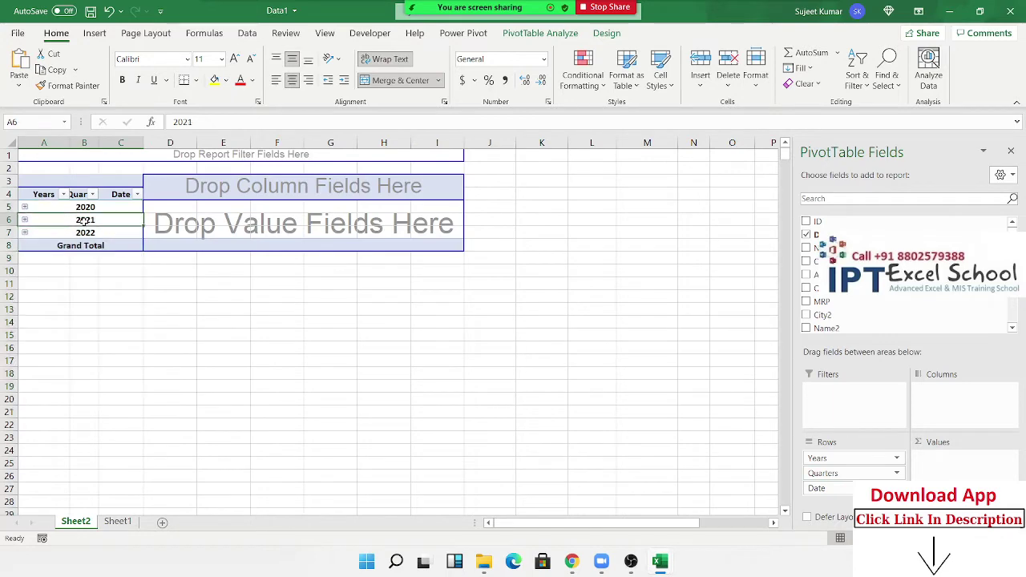
{"action": "right_click", "coordinate": [84, 221]}
{"action": "left_click", "coordinate": [20, 217]}
{"action": "right_click", "coordinate": [58, 222]}
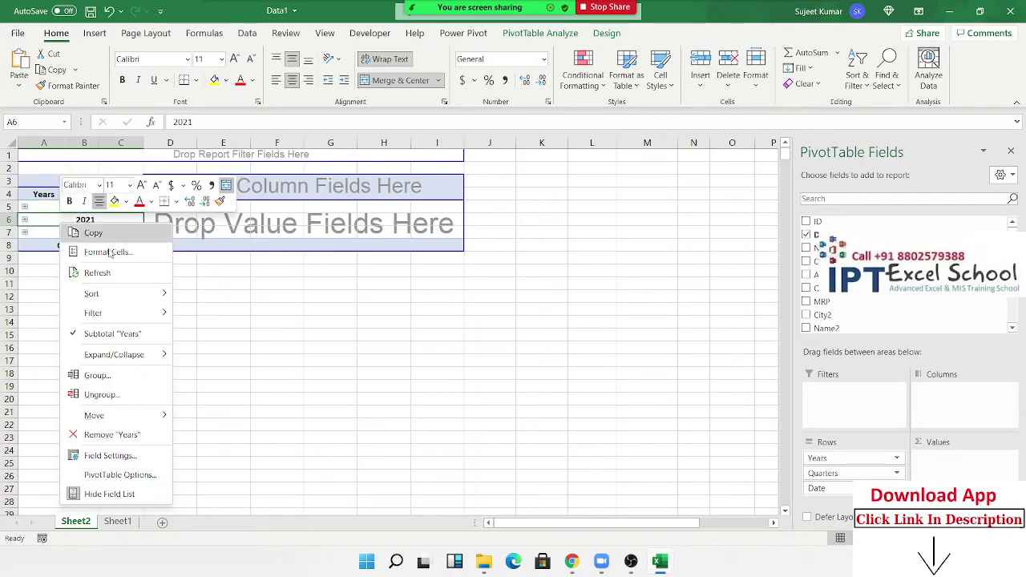
{"action": "left_click", "coordinate": [109, 397]}
Add Sum of Qty back as the values for each date.
{"action": "left_click", "coordinate": [51, 258]}
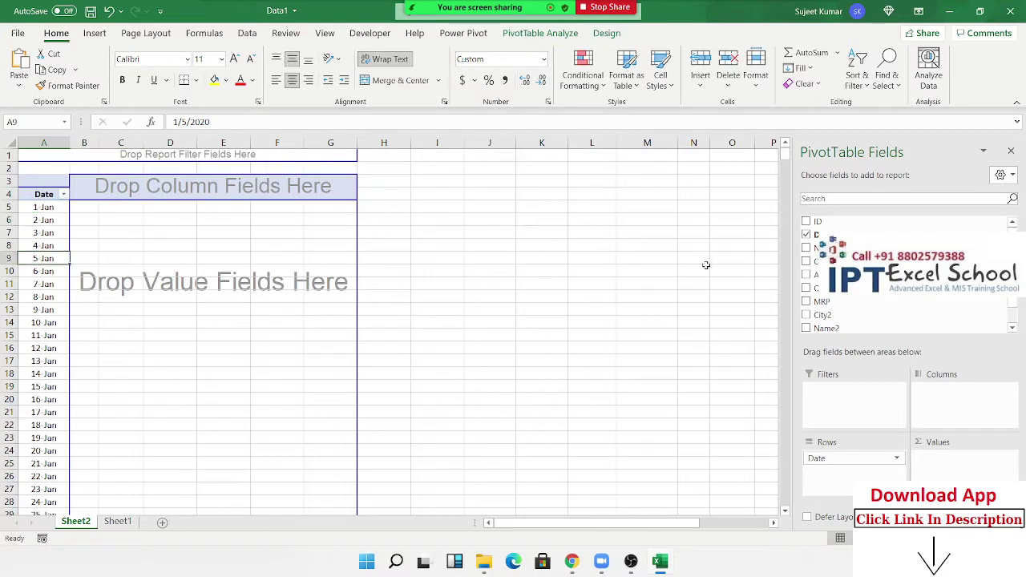
{"action": "left_click_drag", "start_coordinate": [812, 288], "coordinate": [926, 465]}
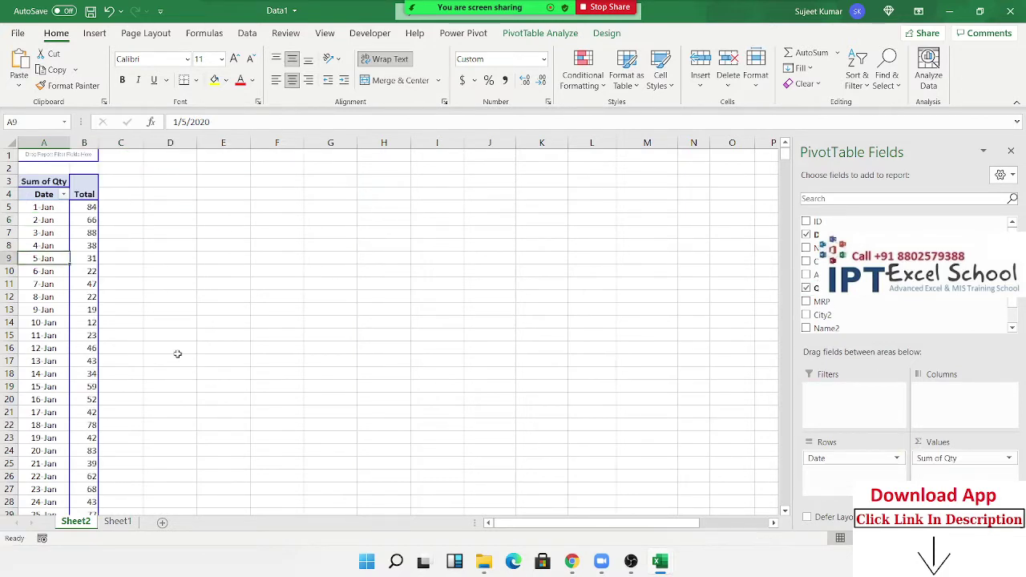
{"action": "right_click", "coordinate": [60, 263]}
{"action": "mouse_move", "coordinate": [120, 331]}
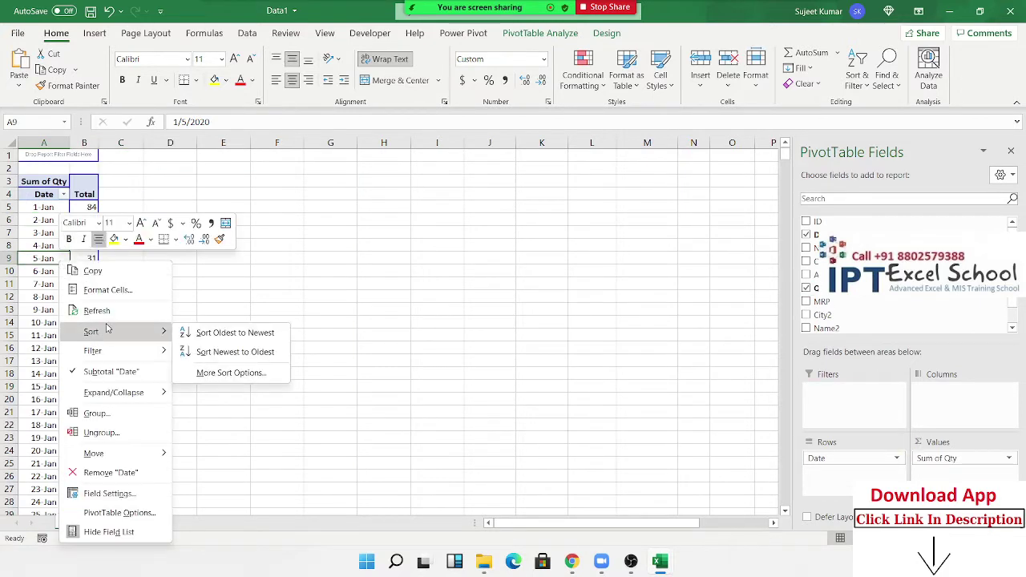
Group the dates by months, then by quarters and months with quarterly subtotals.
{"action": "left_click", "coordinate": [98, 413]}
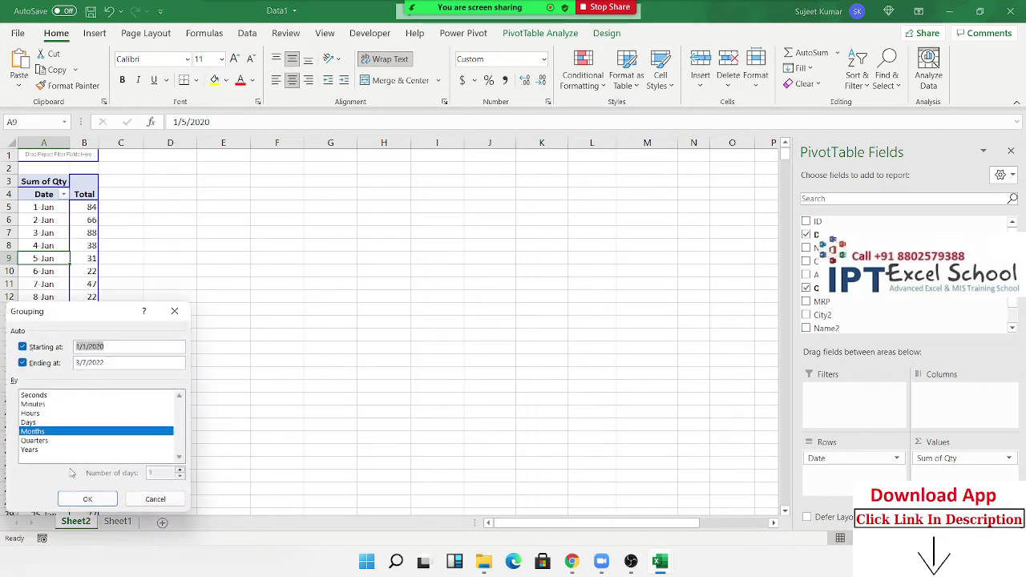
{"action": "left_click", "coordinate": [87, 498]}
{"action": "right_click", "coordinate": [44, 284]}
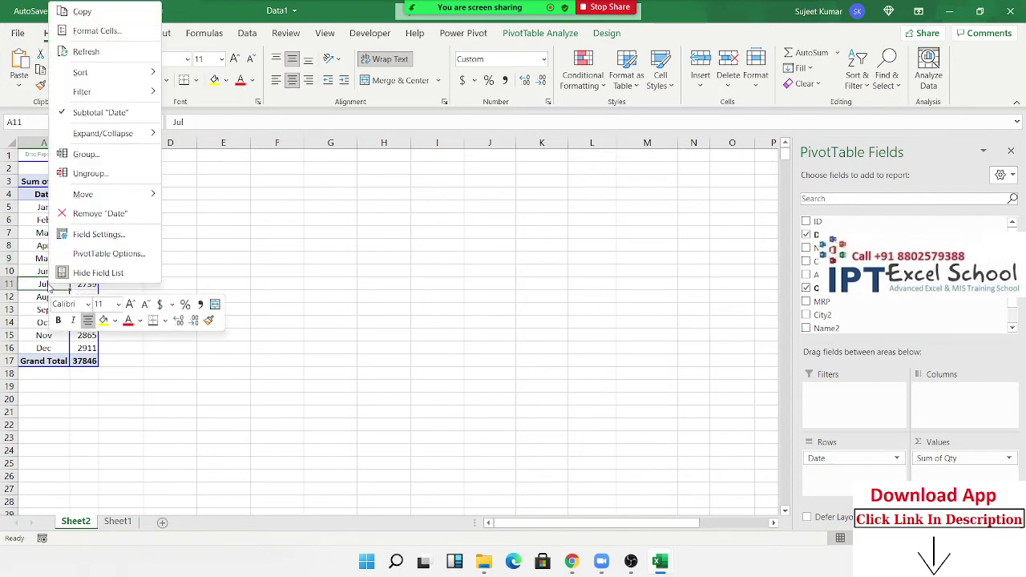
{"action": "left_click", "coordinate": [85, 154]}
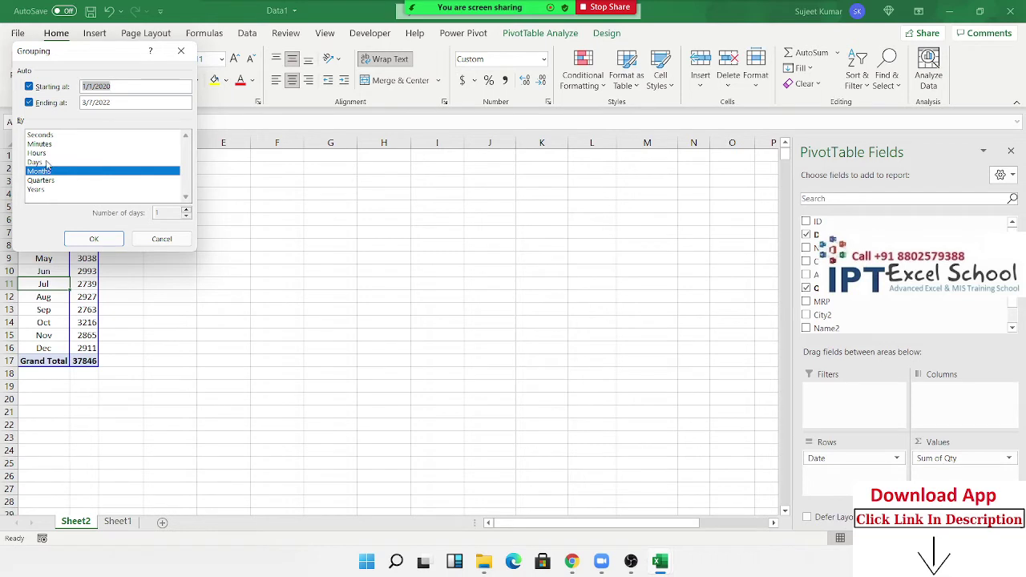
{"action": "left_click", "coordinate": [46, 181]}
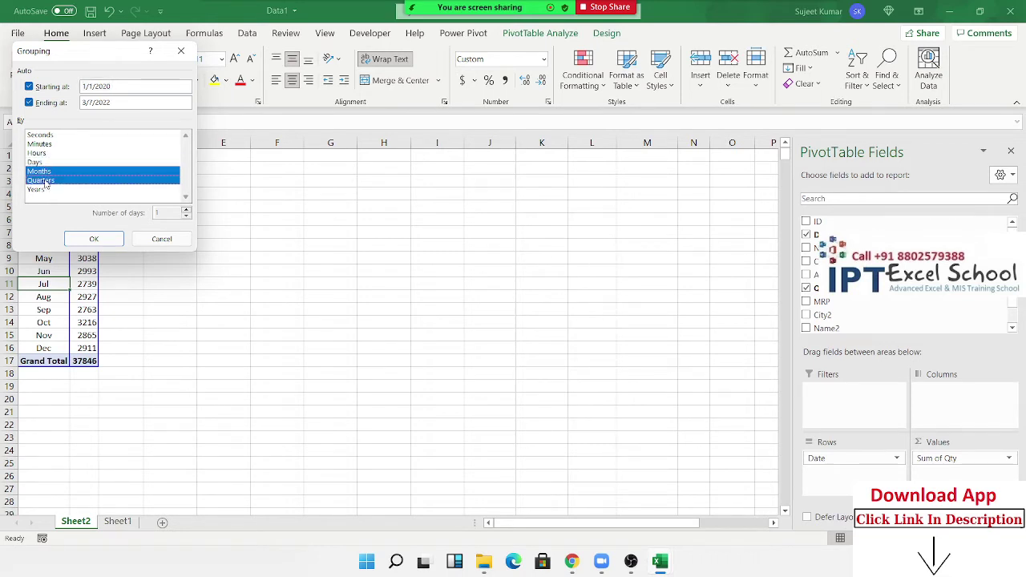
{"action": "left_click", "coordinate": [105, 239]}
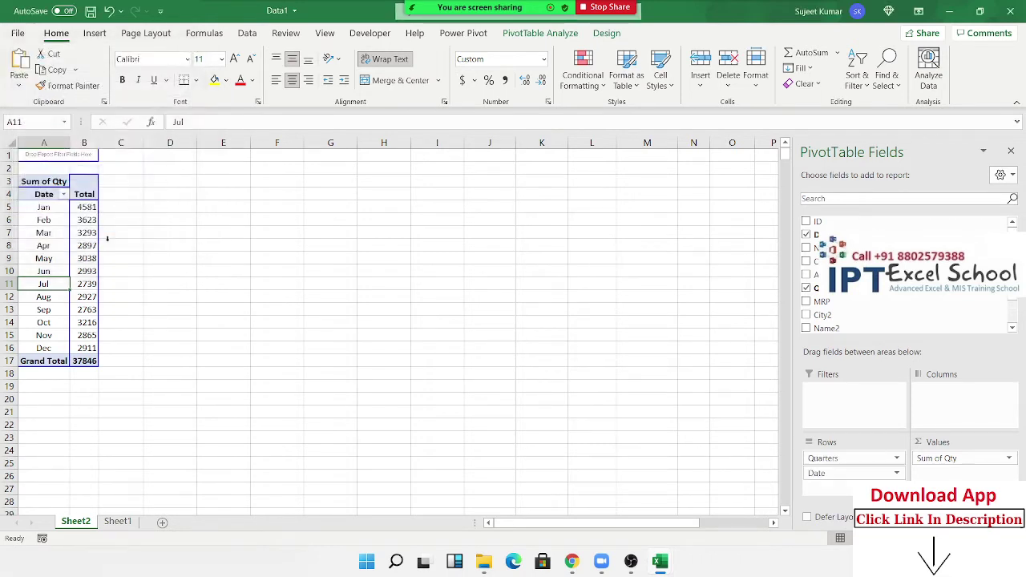
Reopen the date grouping from the Qtr2 label and switch to grouping by days.
{"action": "right_click", "coordinate": [59, 273]}
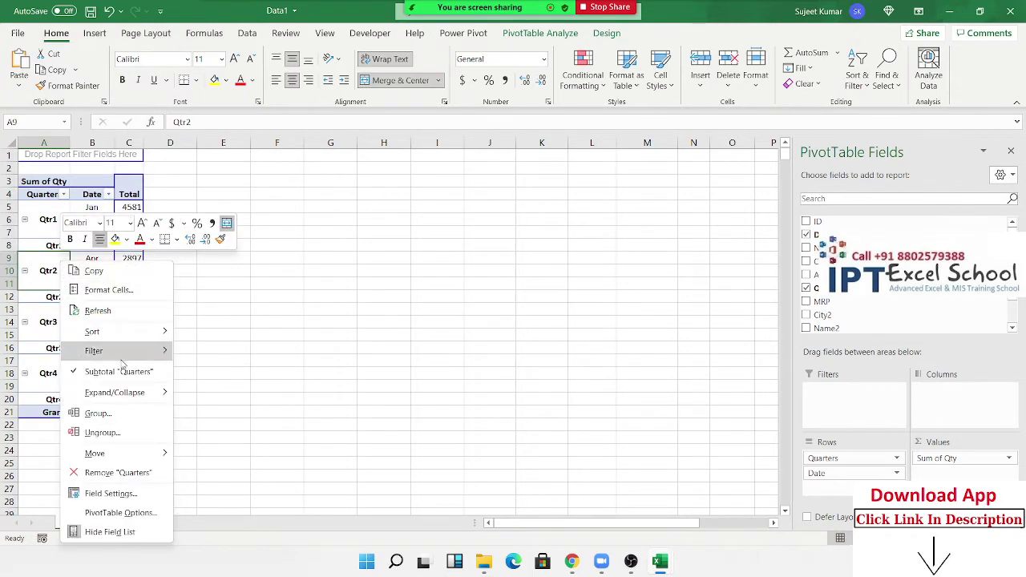
{"action": "left_click", "coordinate": [112, 414]}
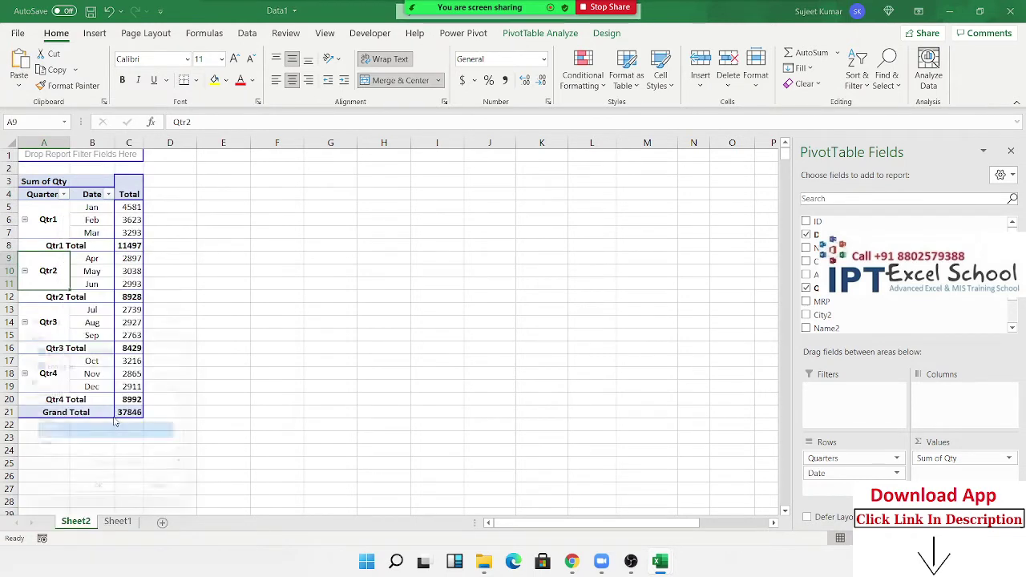
{"action": "left_click", "coordinate": [60, 441]}
Group the dates into 15-day ranges and scroll through the result.
{"action": "left_click", "coordinate": [58, 433]}
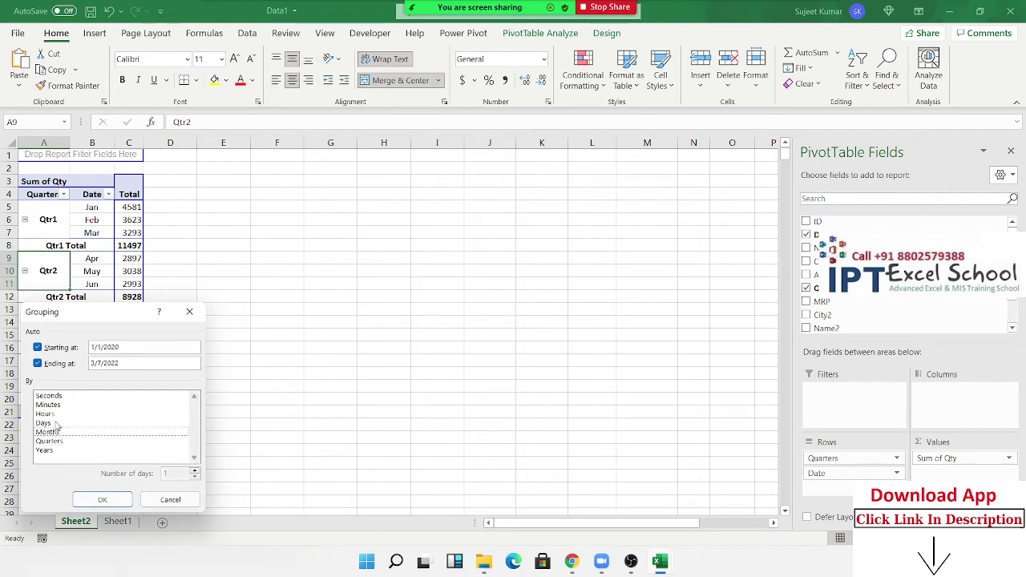
{"action": "left_click", "coordinate": [57, 423]}
{"action": "type", "text": "5"}
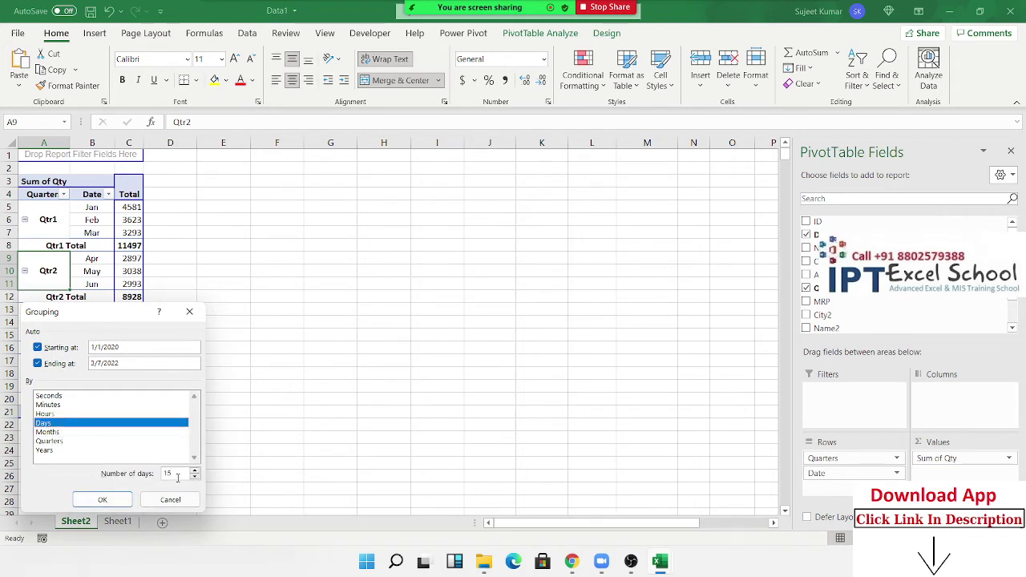
{"action": "left_click", "coordinate": [101, 500]}
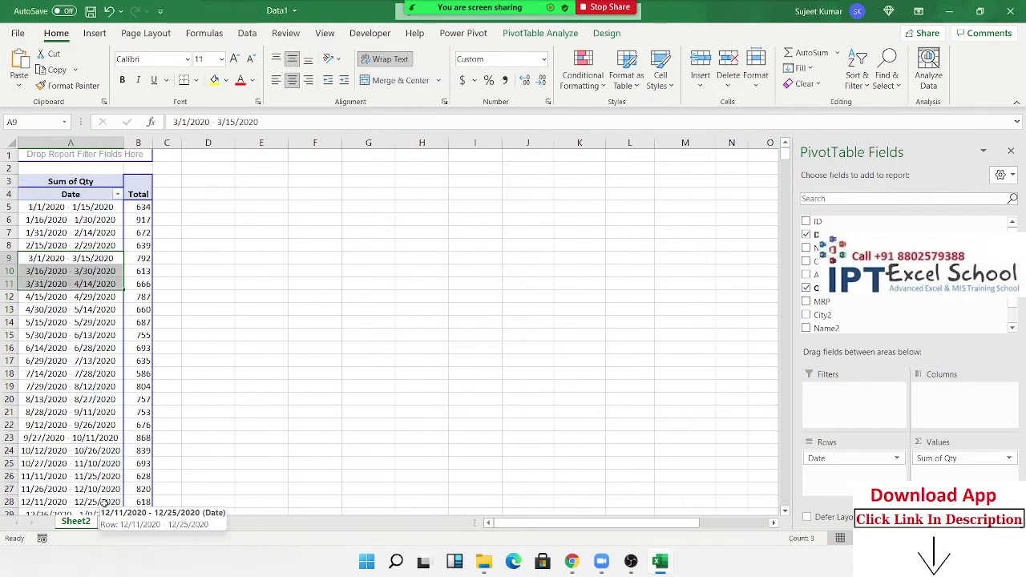
{"action": "scroll", "coordinate": [100, 449], "scroll_direction": "down", "scroll_amount": 4}
{"action": "scroll", "coordinate": [97, 377], "scroll_direction": "down", "scroll_amount": 10}
{"action": "scroll", "coordinate": [96, 360], "scroll_direction": "down", "scroll_amount": 1}
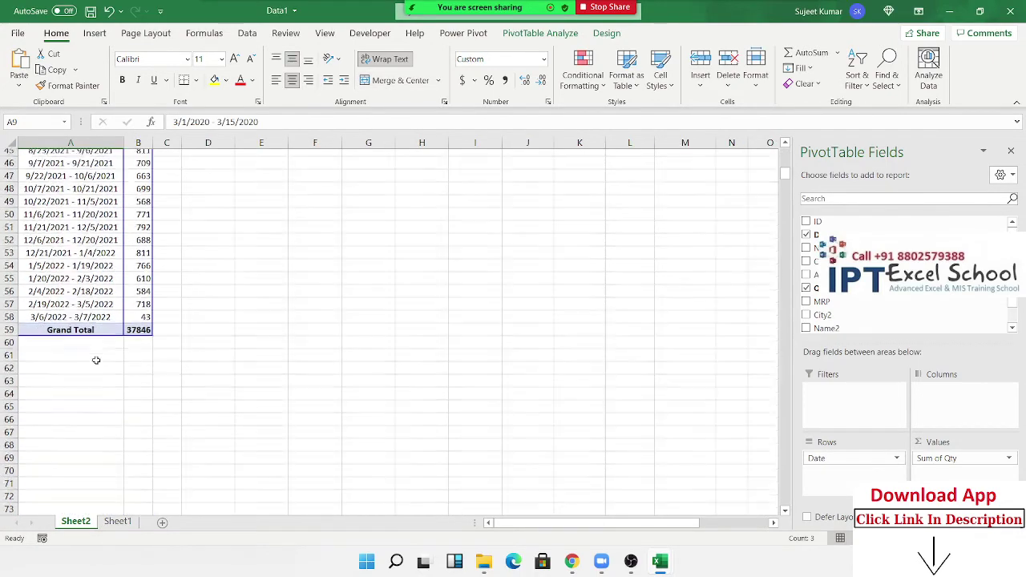
{"action": "scroll", "coordinate": [95, 360], "scroll_direction": "up", "scroll_amount": 8}
{"action": "scroll", "coordinate": [96, 360], "scroll_direction": "up", "scroll_amount": 7}
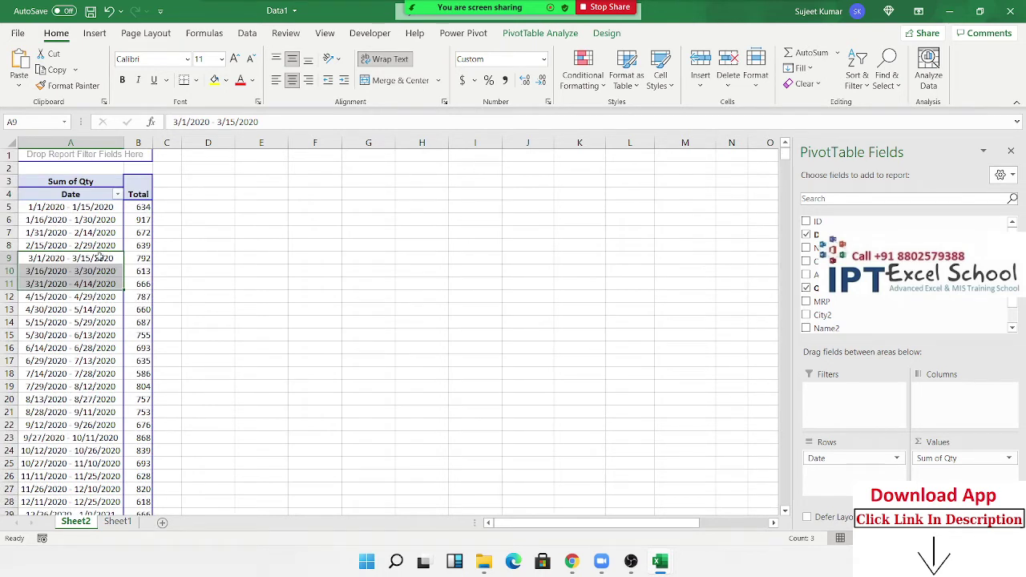
Inspect the range labels and the 660 total, then remove Date from the rows.
{"action": "left_click", "coordinate": [95, 373]}
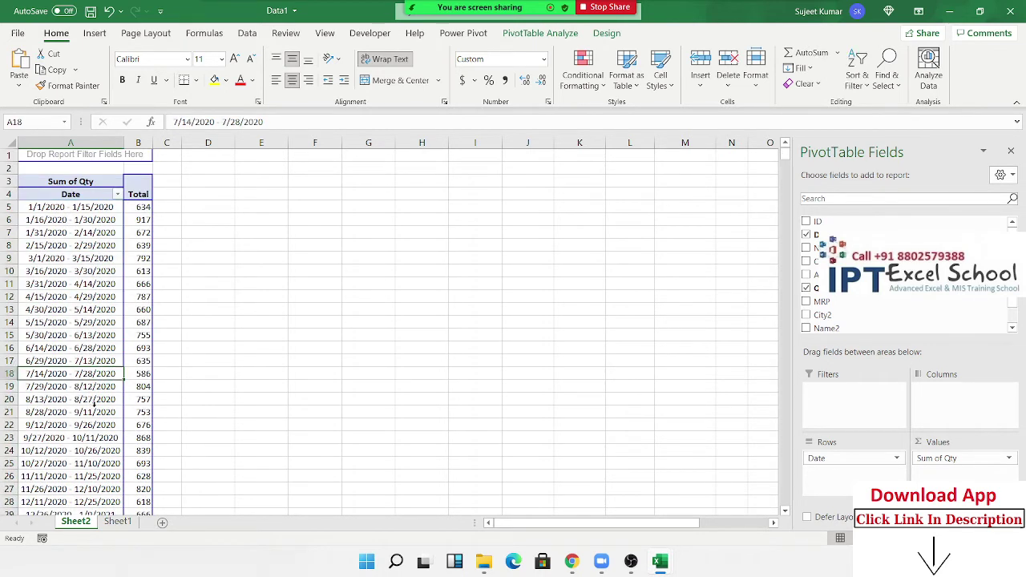
{"action": "left_click", "coordinate": [94, 405]}
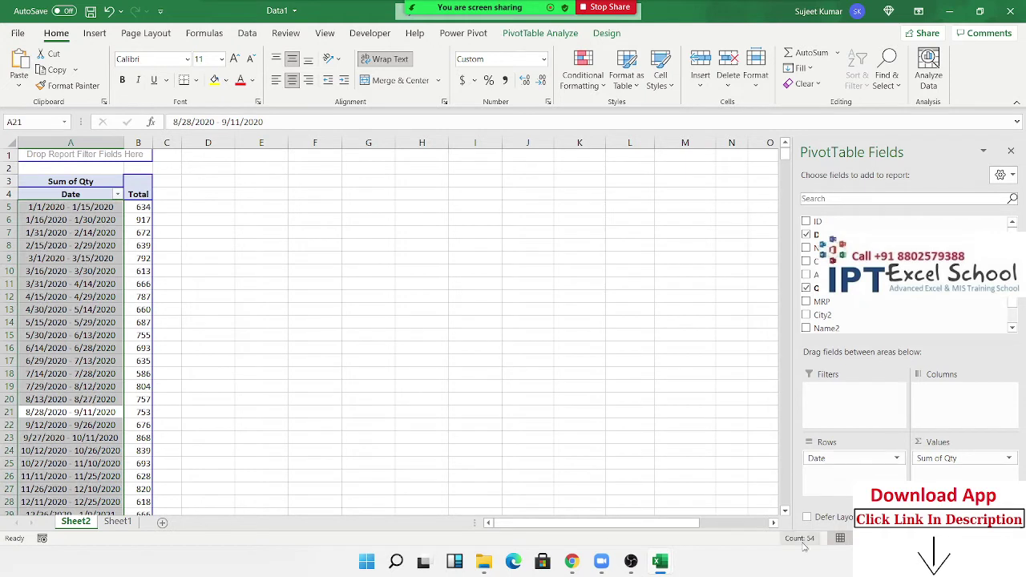
{"action": "left_click", "coordinate": [144, 309]}
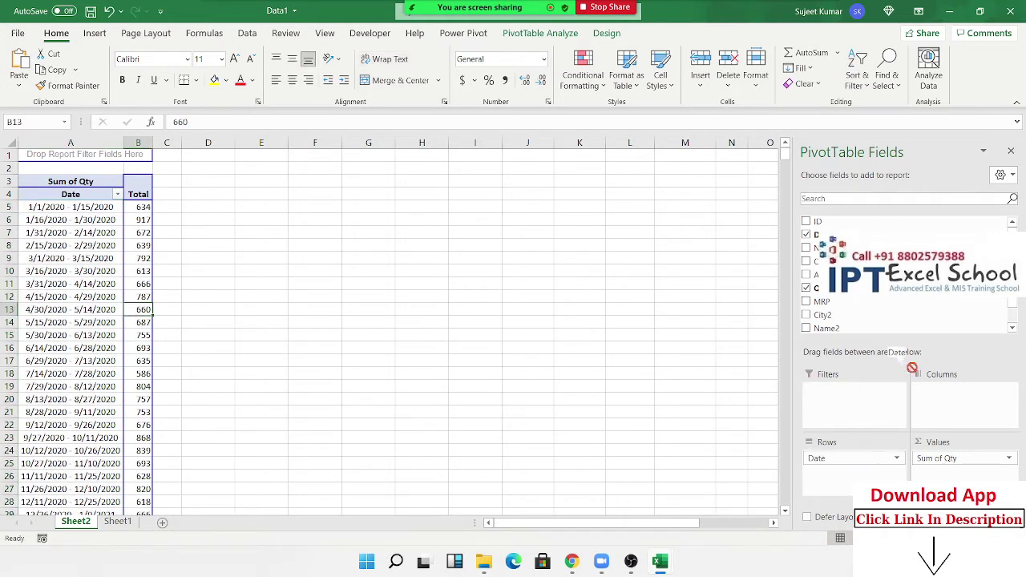
{"action": "left_click_drag", "start_coordinate": [850, 461], "coordinate": [827, 316]}
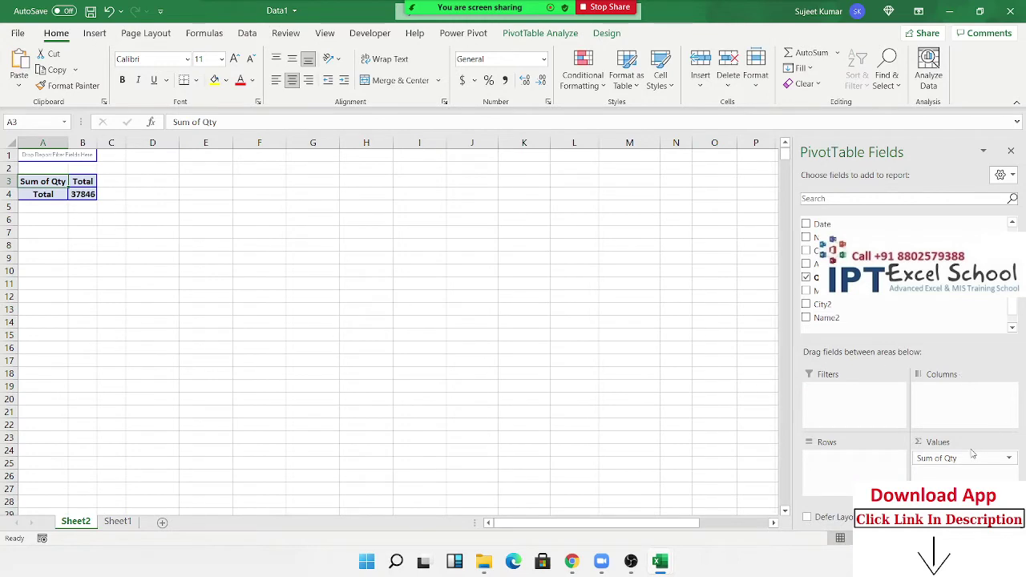
Delete the Sheet2 pivot sheet.
{"action": "right_click", "coordinate": [76, 523]}
{"action": "left_click", "coordinate": [128, 349]}
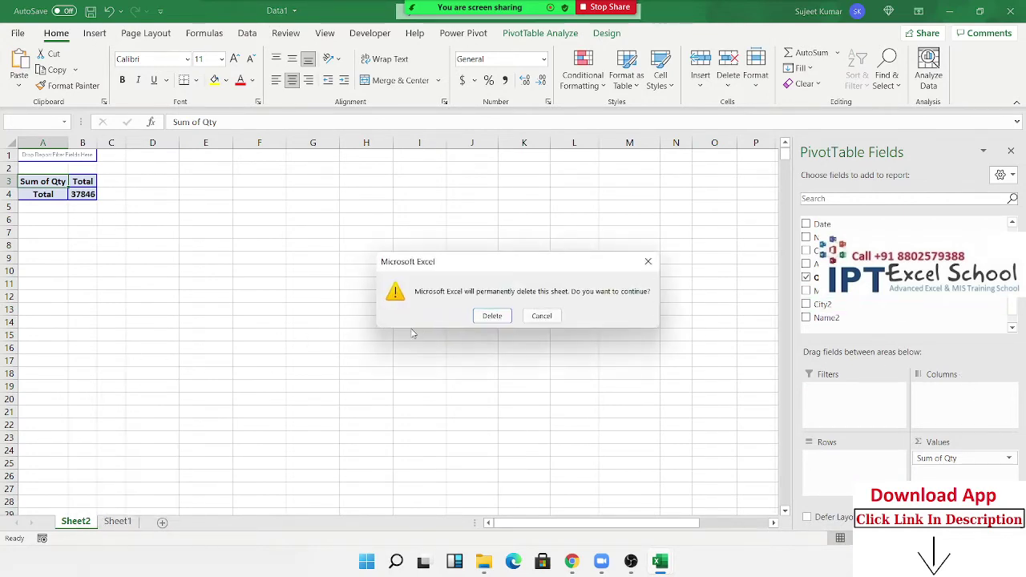
{"action": "left_click", "coordinate": [492, 316]}
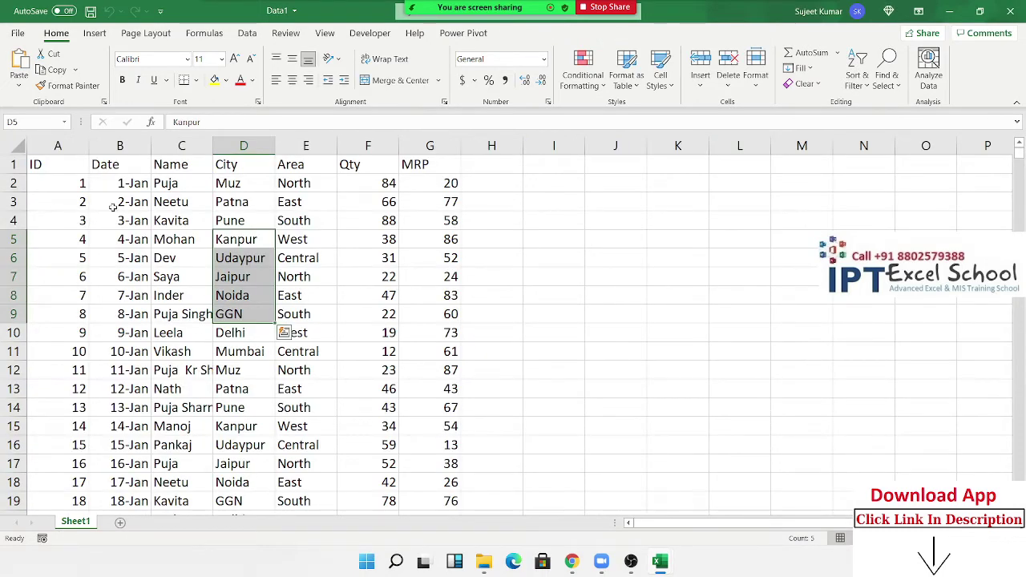
Insert a PivotTable from cells B2:B3 on a new worksheet.
{"action": "left_click_drag", "start_coordinate": [113, 206], "coordinate": [120, 182]}
{"action": "left_click", "coordinate": [94, 33]}
{"action": "left_click", "coordinate": [24, 68]}
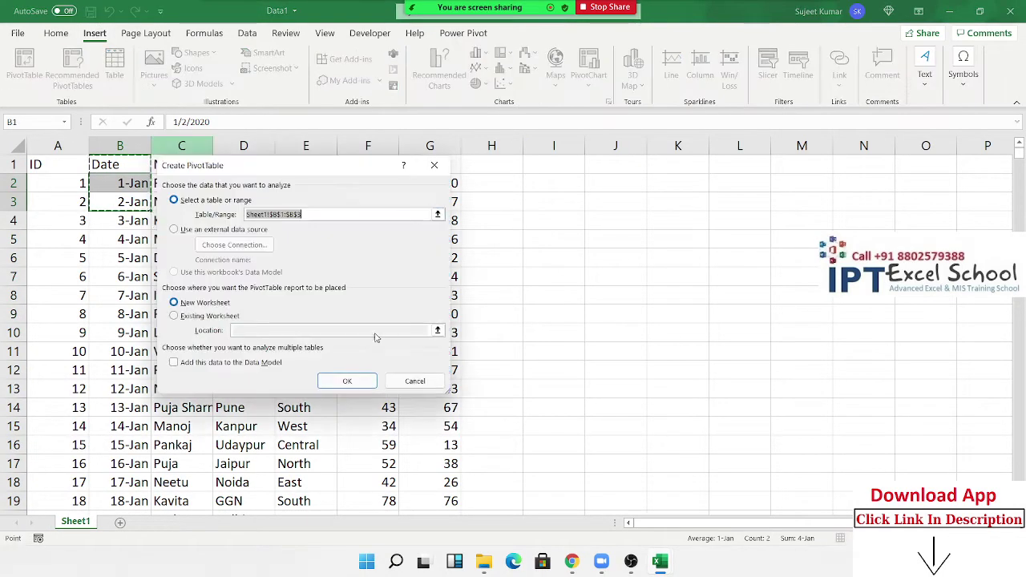
{"action": "left_click", "coordinate": [347, 381]}
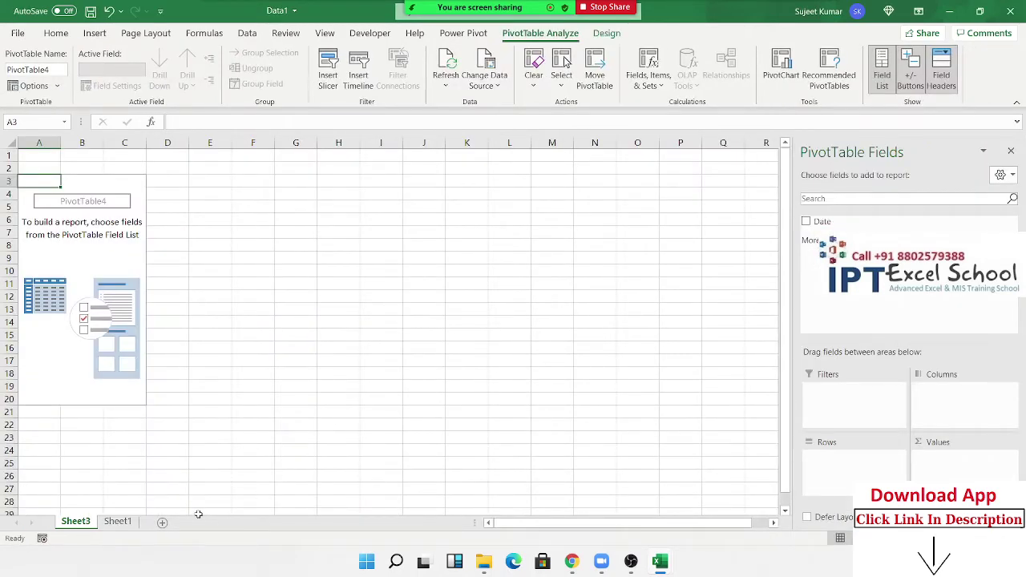
Delete the new Sheet3 pivot sheet as well.
{"action": "right_click", "coordinate": [68, 524]}
{"action": "left_click", "coordinate": [98, 356]}
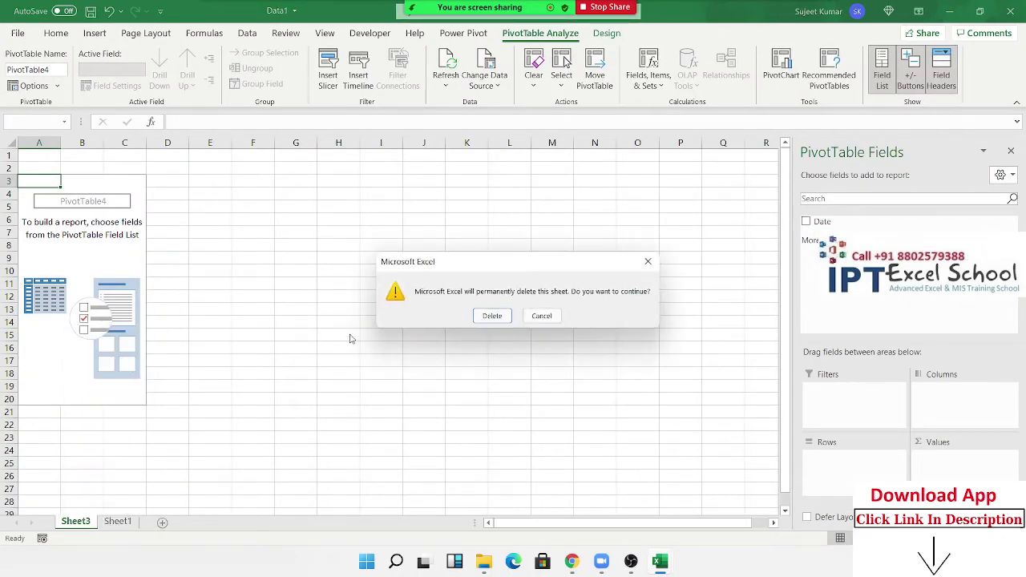
{"action": "left_click", "coordinate": [492, 317]}
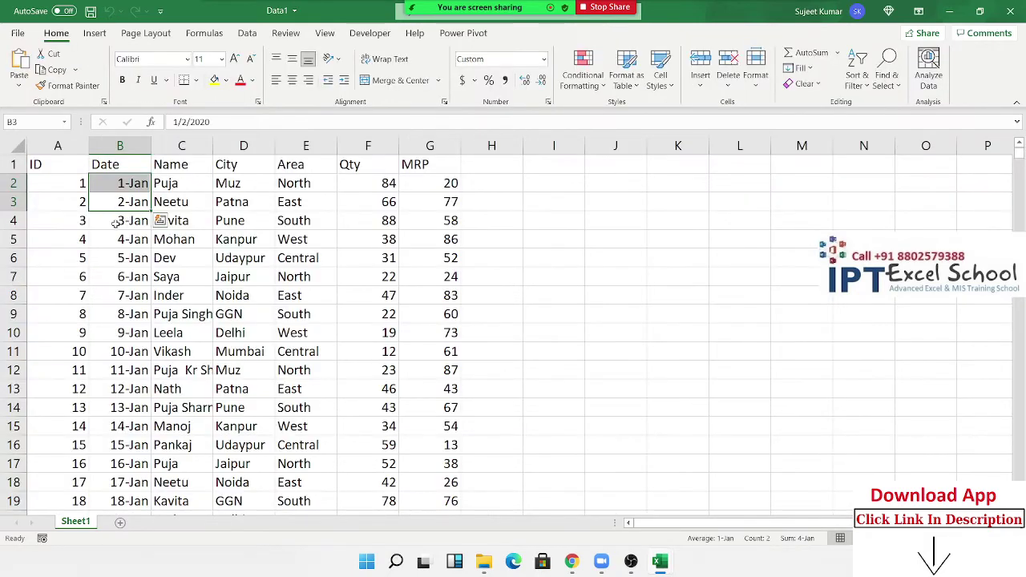
Insert a PivotTable from the whole data table on a new worksheet.
{"action": "left_click", "coordinate": [57, 166]}
{"action": "left_click", "coordinate": [95, 33]}
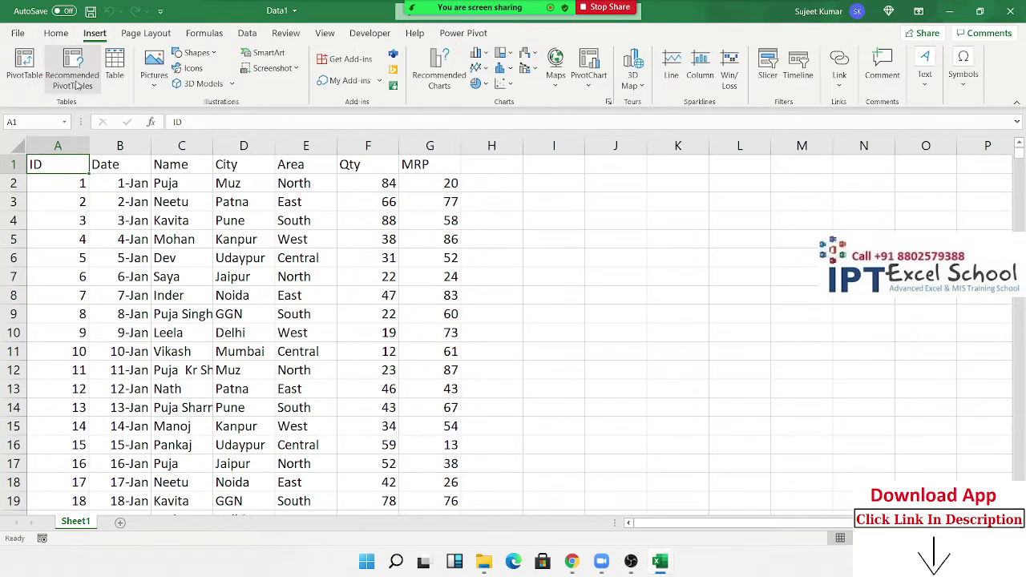
{"action": "left_click", "coordinate": [27, 76]}
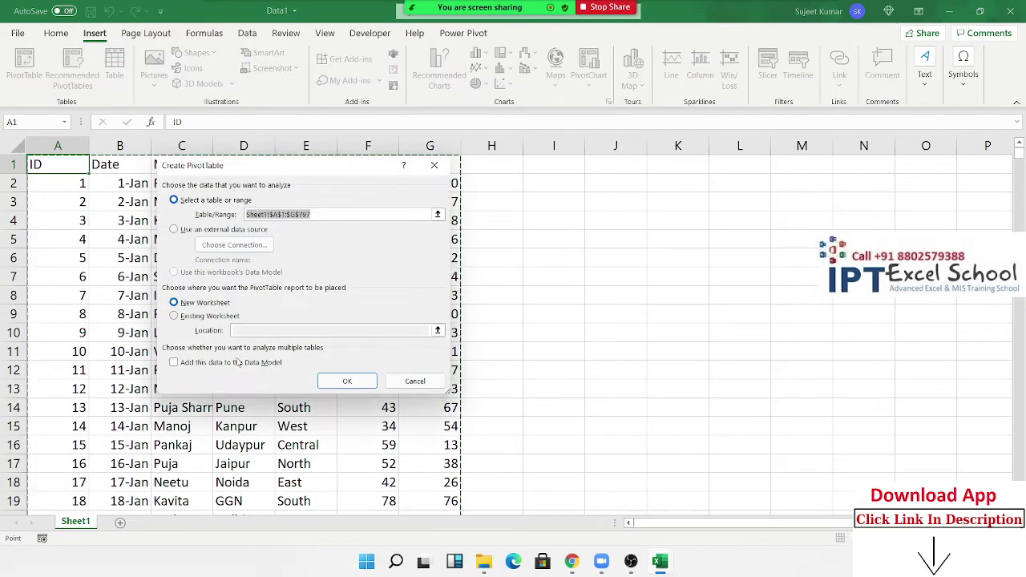
{"action": "left_click", "coordinate": [346, 382]}
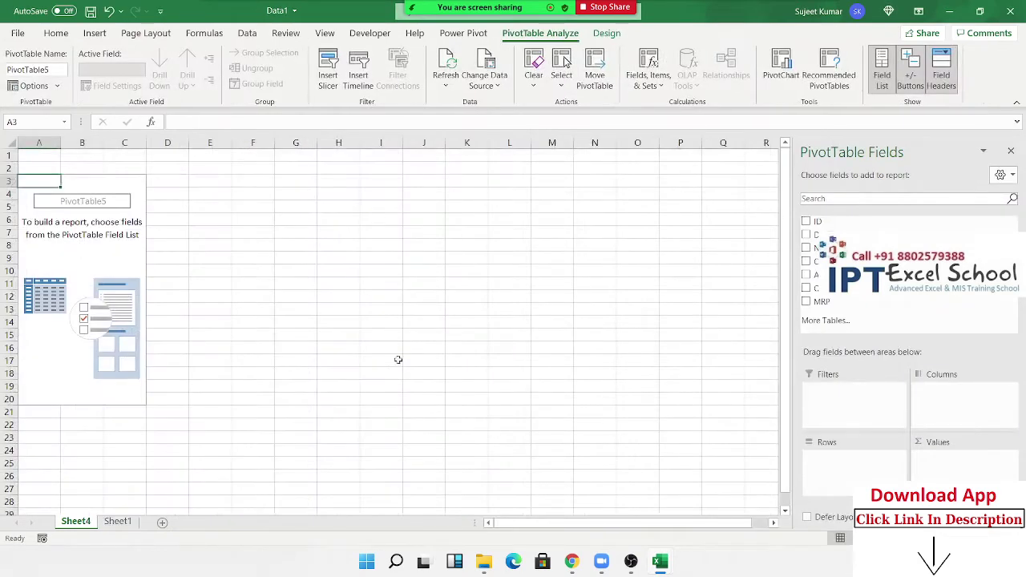
Put Name in Rows and Qty in Values, giving a 37846 grand total.
{"action": "left_click_drag", "start_coordinate": [817, 248], "coordinate": [854, 453]}
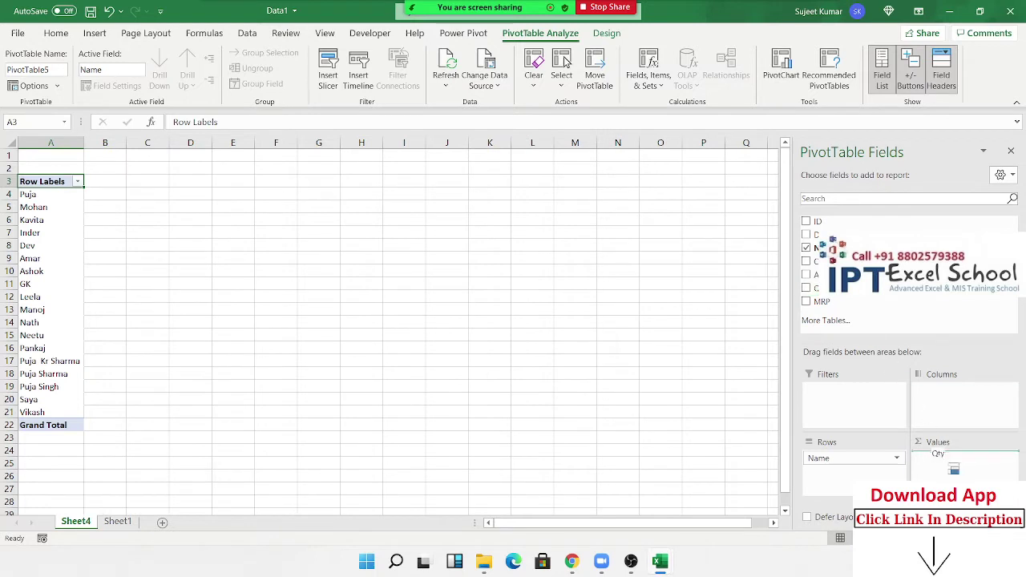
{"action": "left_click_drag", "start_coordinate": [818, 287], "coordinate": [950, 471]}
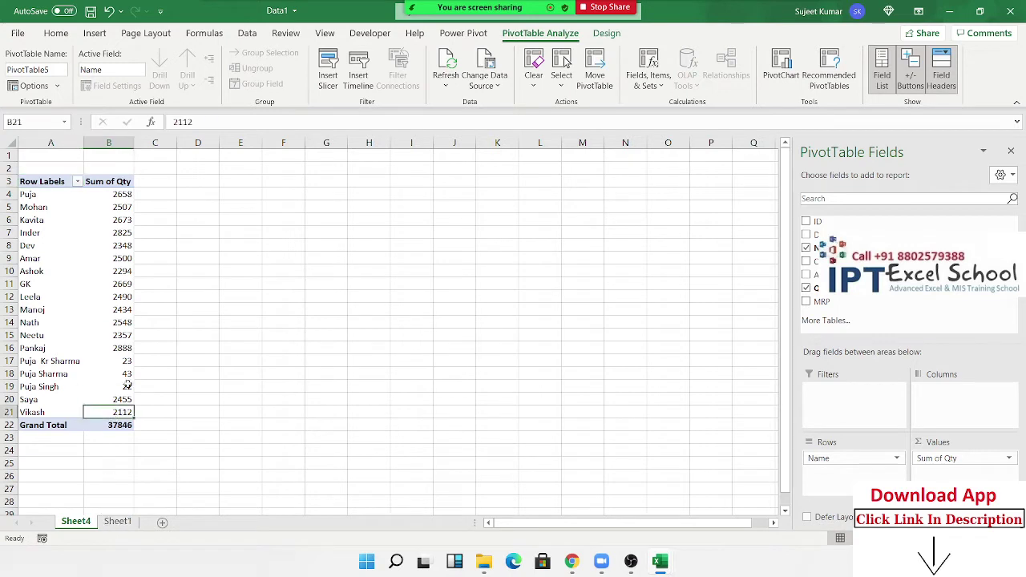
{"action": "left_click_drag", "start_coordinate": [120, 412], "coordinate": [121, 195]}
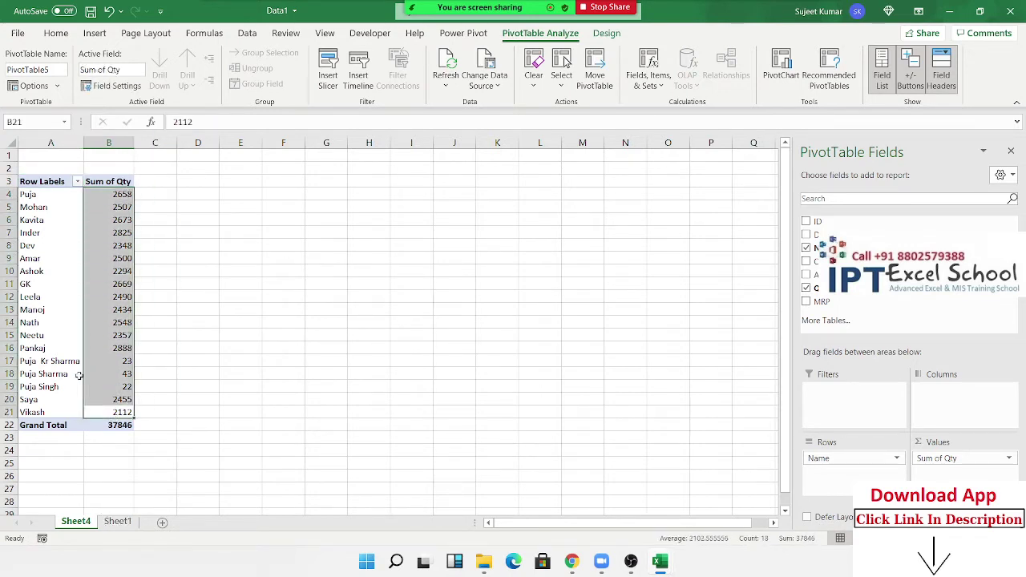
On Sheet1, type 'Target' in C798, the first empty row below the data.
{"action": "left_click", "coordinate": [118, 522]}
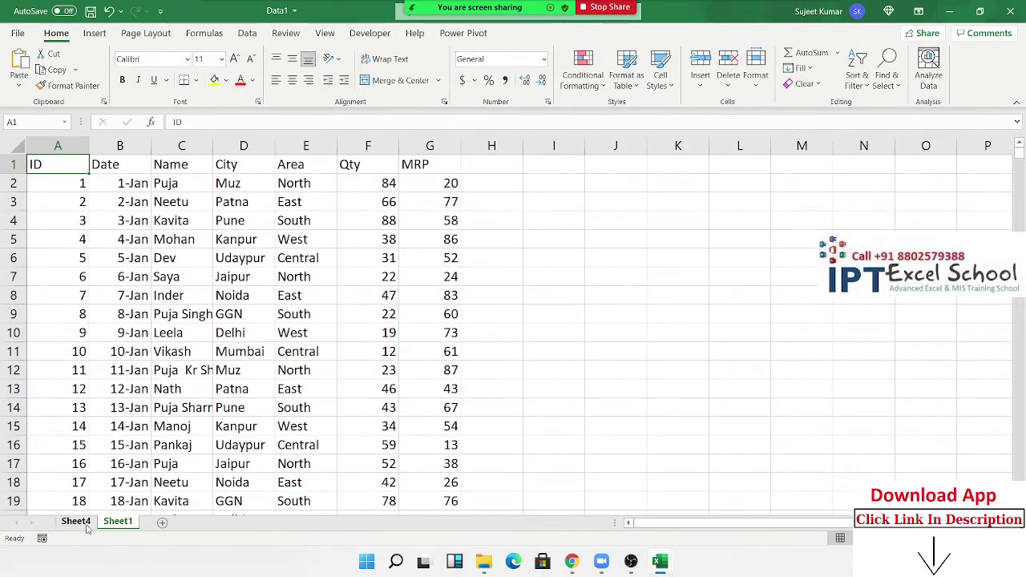
{"action": "left_click", "coordinate": [86, 526]}
{"action": "left_click", "coordinate": [107, 528]}
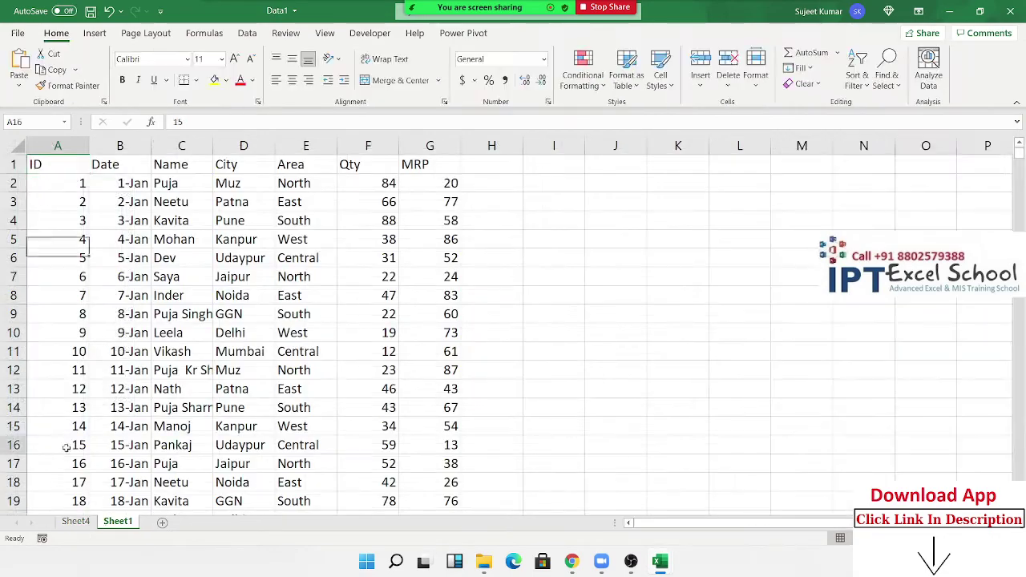
{"action": "left_click", "coordinate": [68, 445]}
{"action": "key", "text": "ctrl+Down"}
{"action": "key", "text": "Down"}
{"action": "key", "text": "Right"}
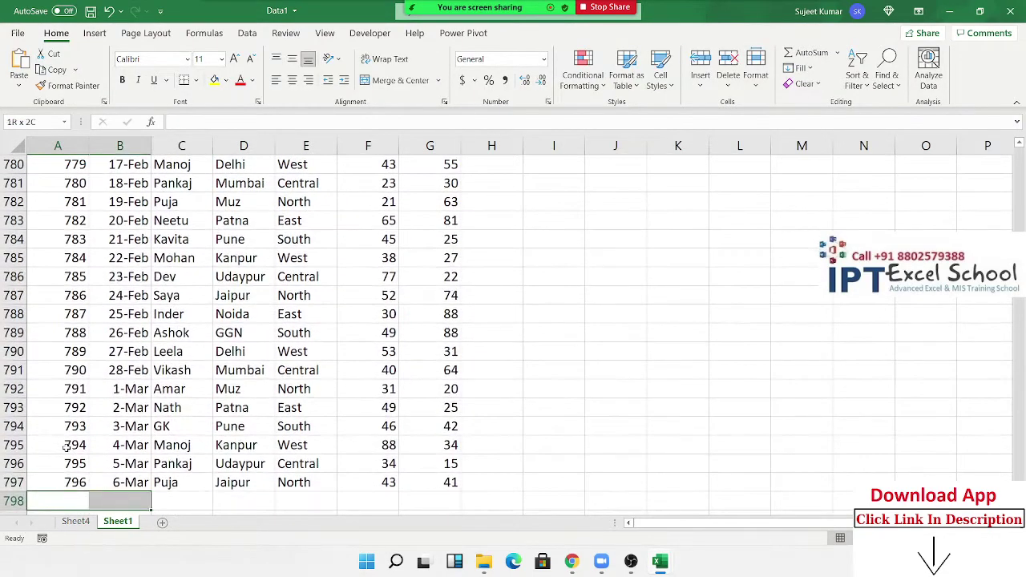
{"action": "key", "text": "Right"}
{"action": "type", "text": "Tar"}
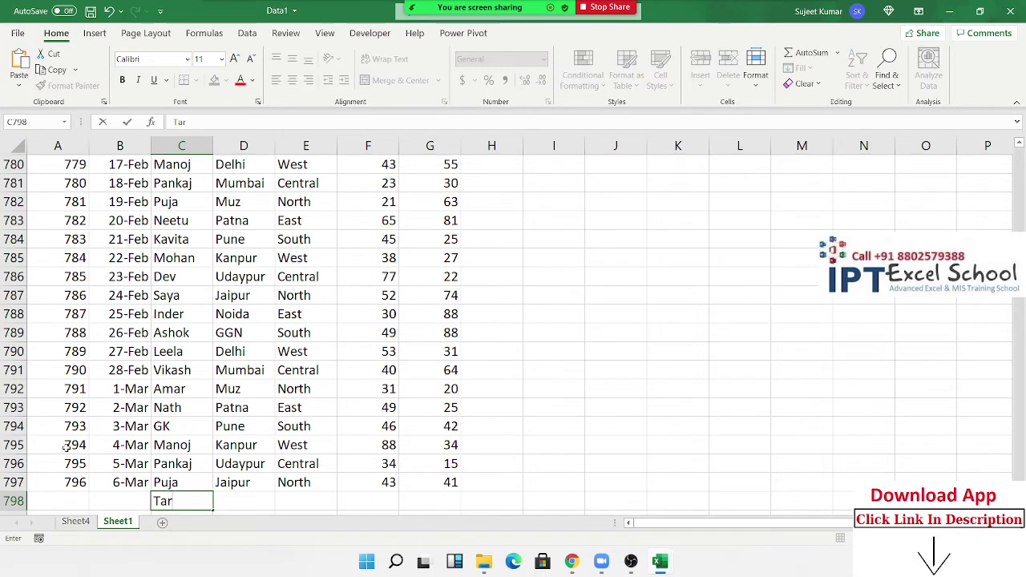
{"action": "type", "text": "get"}
{"action": "key", "text": "Right"}
Enter 3000 in the Qty cell F798 of the Target row.
{"action": "key", "text": "Right"}
{"action": "key", "text": "Right"}
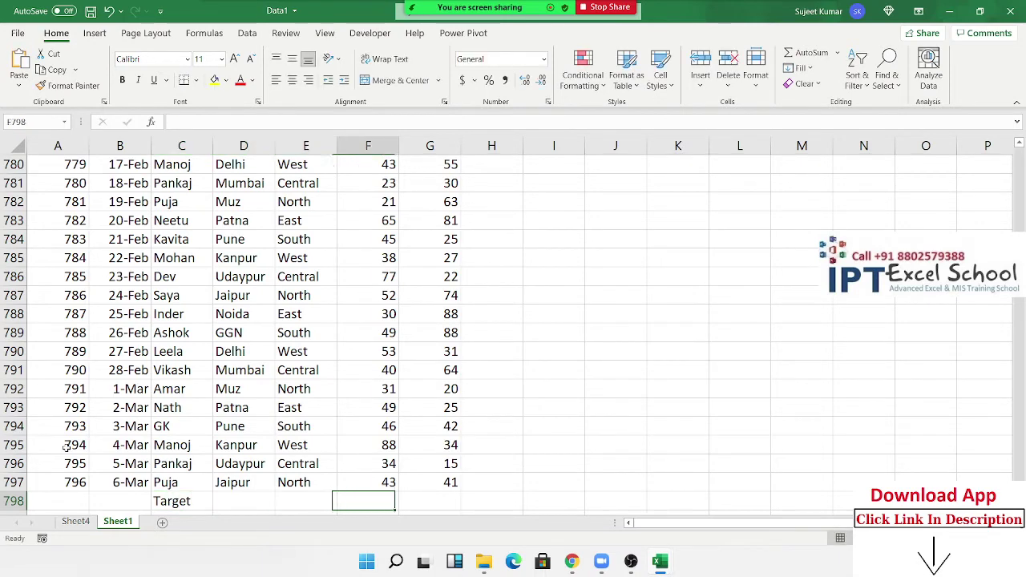
{"action": "key", "text": "Right"}
{"action": "key", "text": "Left"}
{"action": "type", "text": "3"}
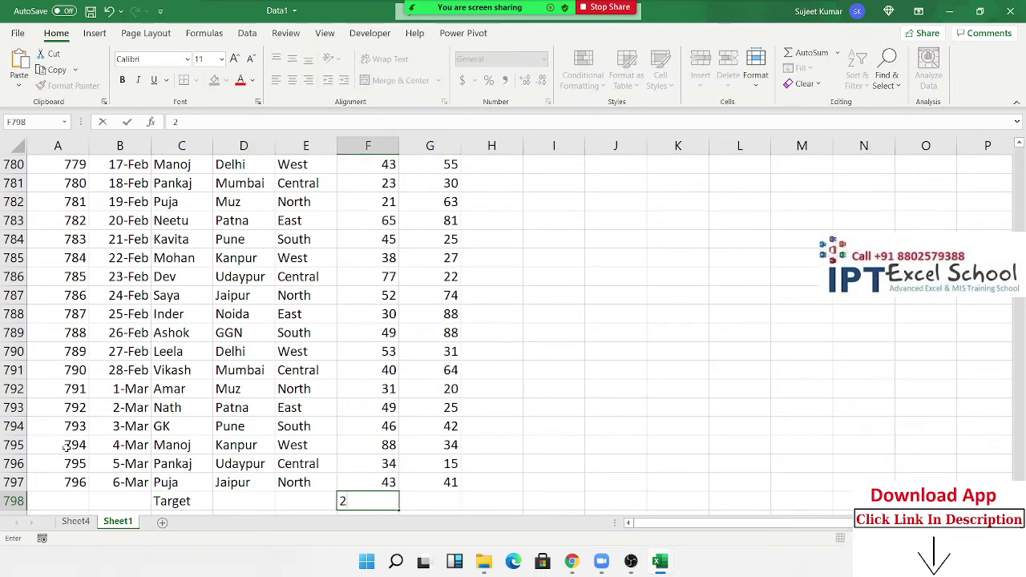
{"action": "type", "text": "000"}
{"action": "key", "text": "Return"}
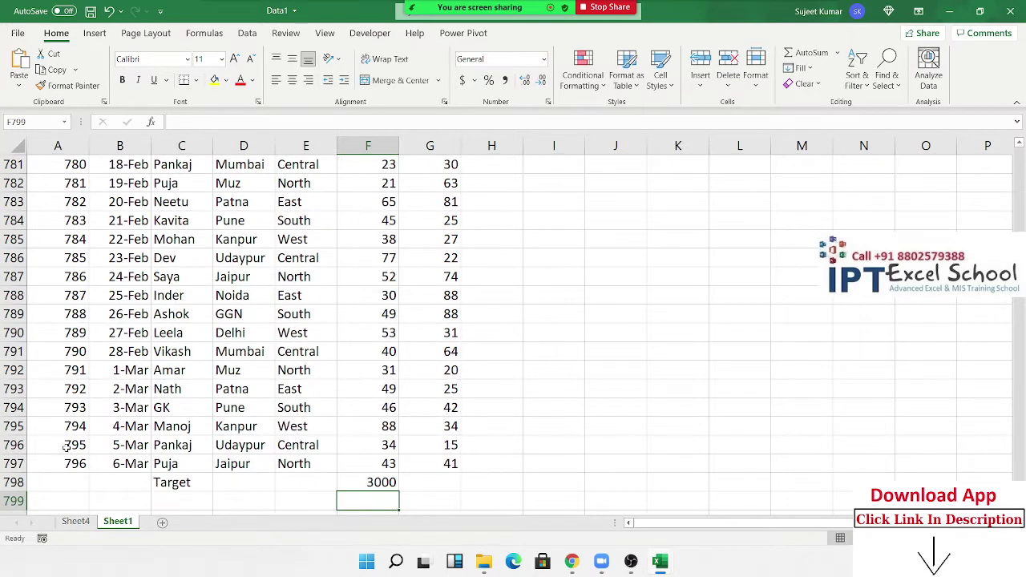
{"action": "left_click", "coordinate": [76, 522]}
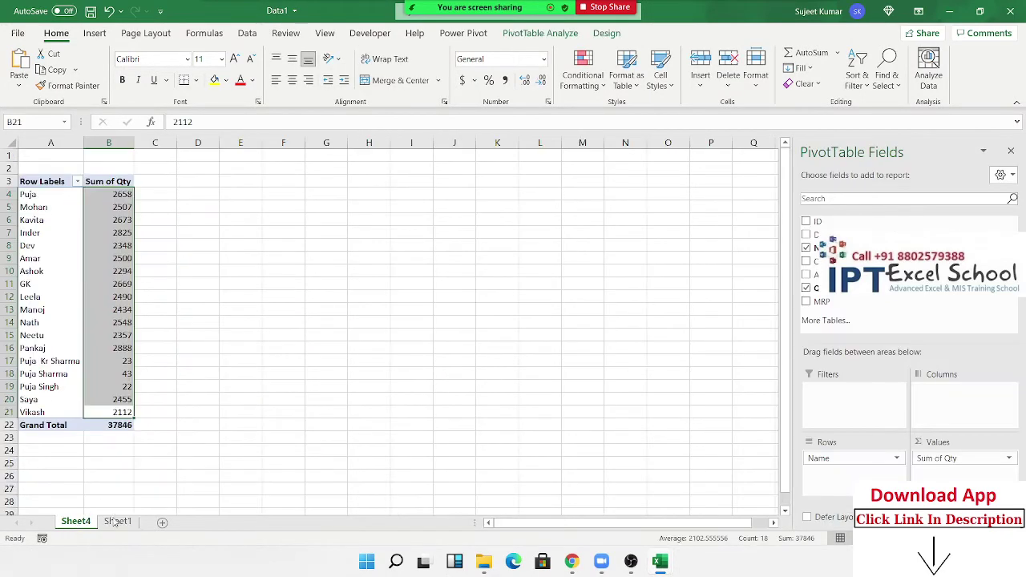
Refresh the pivot and check the new Target row on Sheet1.
{"action": "left_click", "coordinate": [105, 297]}
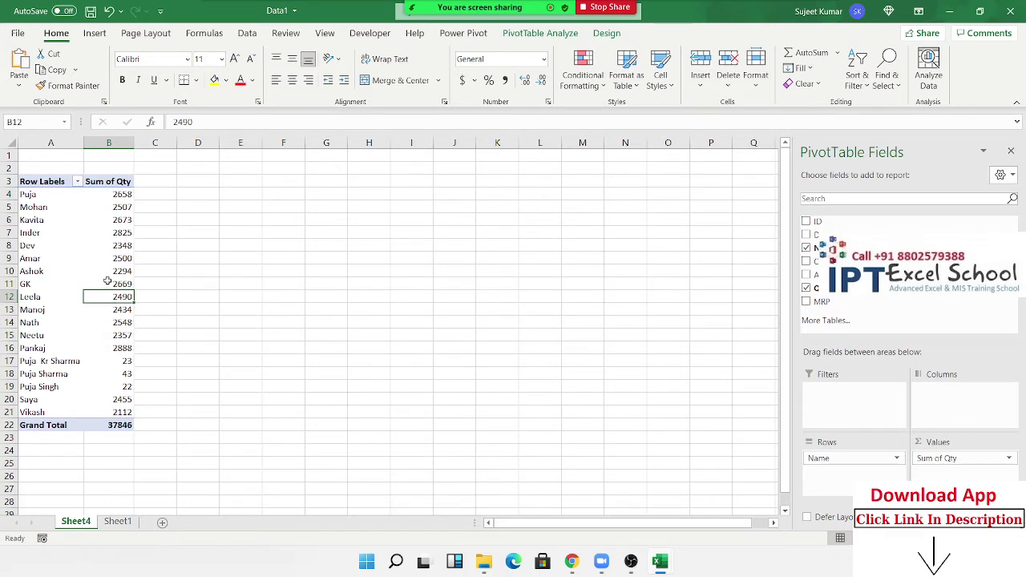
{"action": "right_click", "coordinate": [129, 249]}
{"action": "mouse_move", "coordinate": [154, 341]}
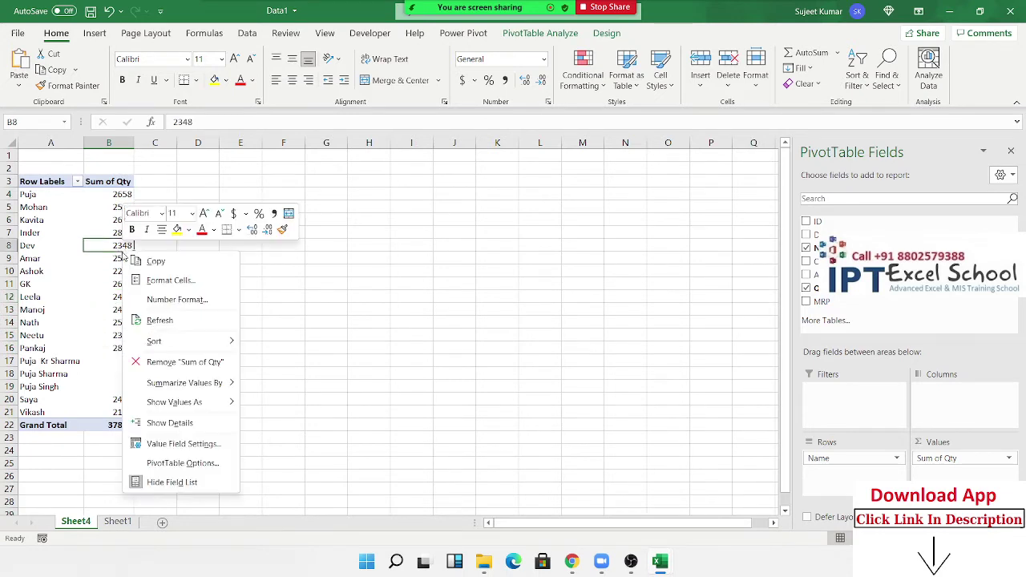
{"action": "left_click", "coordinate": [165, 320]}
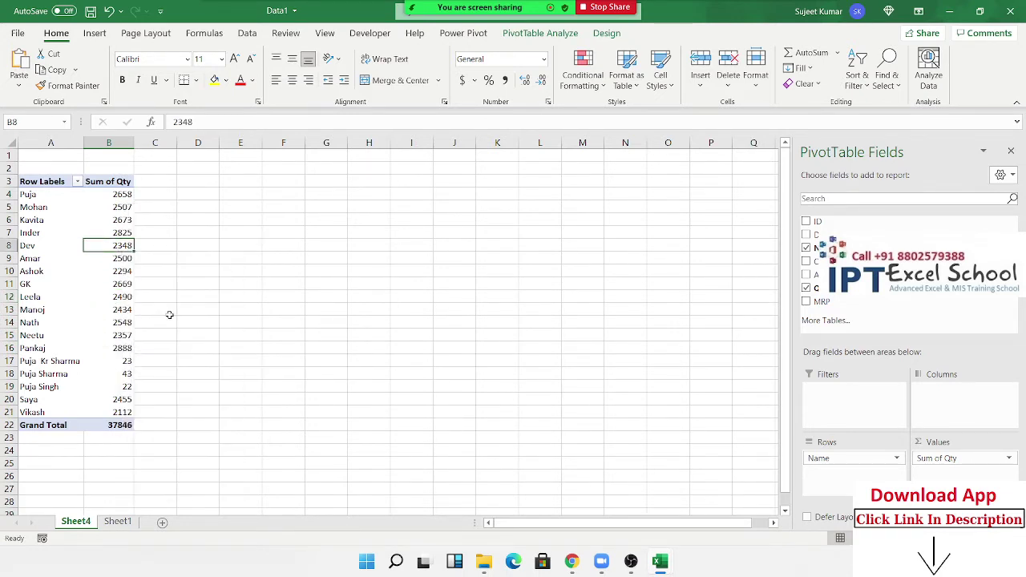
{"action": "left_click", "coordinate": [118, 522]}
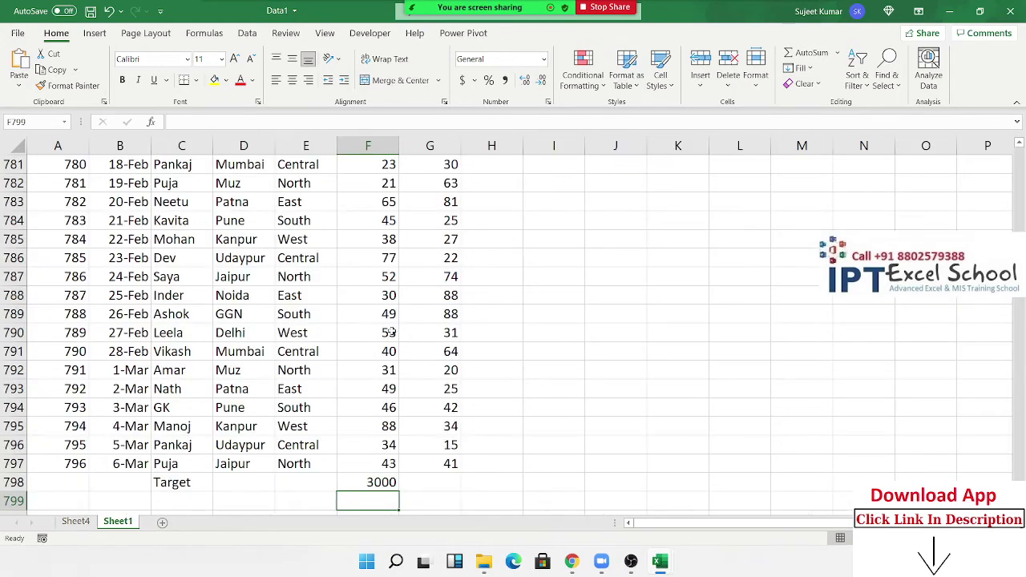
{"action": "left_click_drag", "start_coordinate": [391, 332], "coordinate": [391, 165]}
{"action": "left_click_drag", "start_coordinate": [132, 481], "coordinate": [362, 482]}
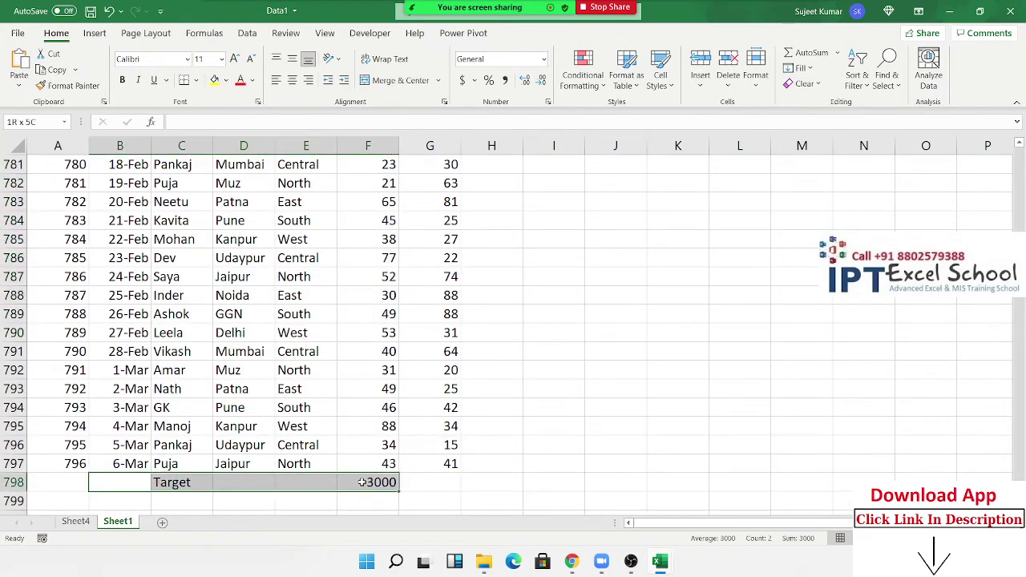
{"action": "left_click", "coordinate": [76, 522]}
Change the pivot's data source to Sheet1!$A$1:$G$798 to include the Target row.
{"action": "left_click", "coordinate": [121, 324]}
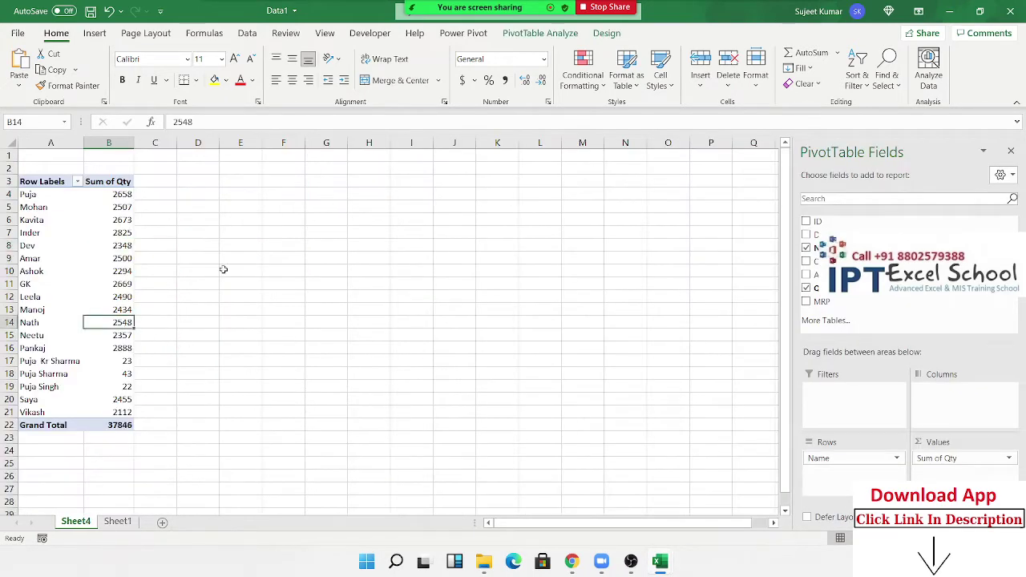
{"action": "left_click", "coordinate": [541, 33]}
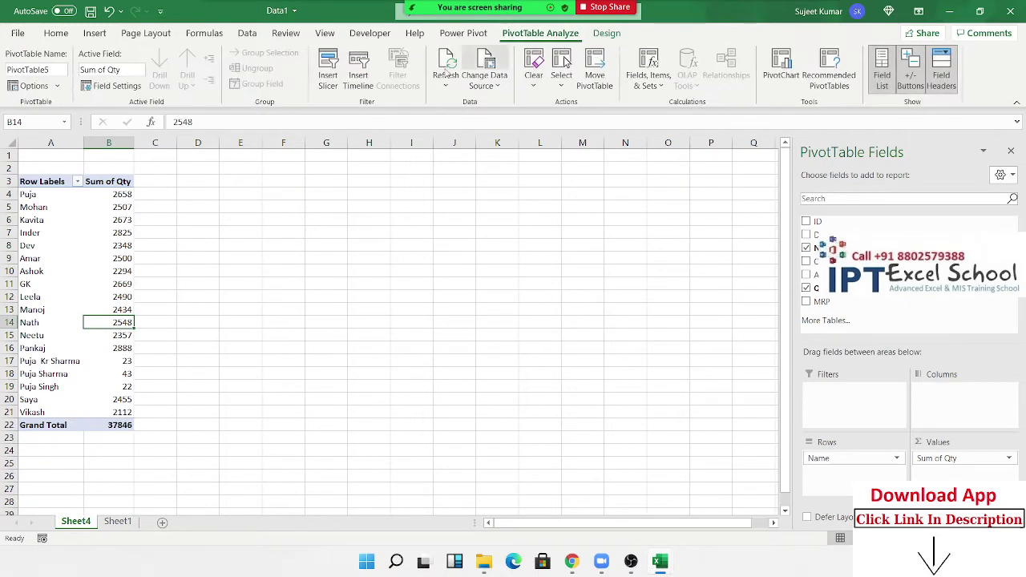
{"action": "left_click", "coordinate": [485, 80]}
{"action": "left_click", "coordinate": [497, 106]}
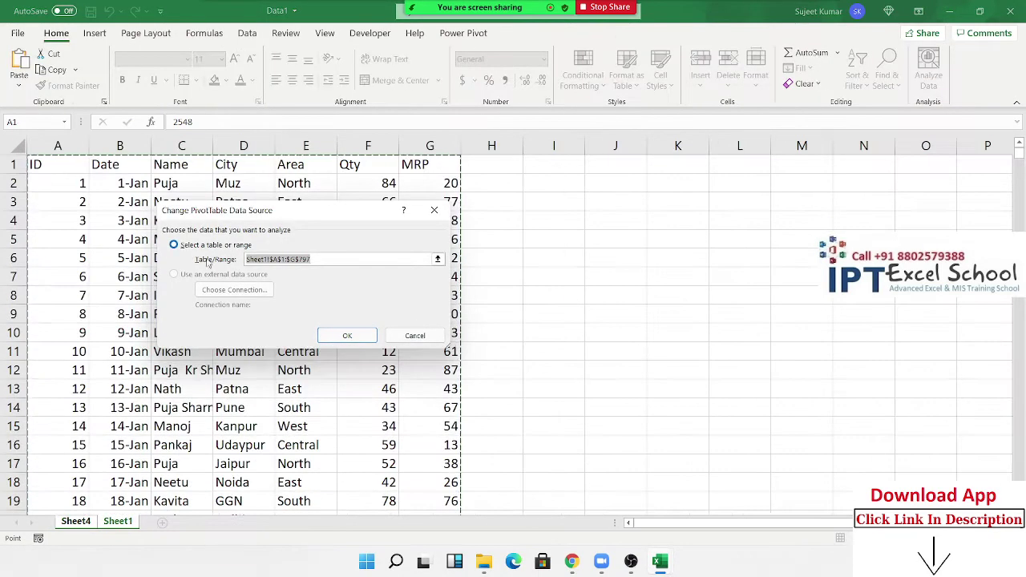
{"action": "left_click", "coordinate": [59, 159]}
{"action": "key", "text": "ctrl+shift+Right"}
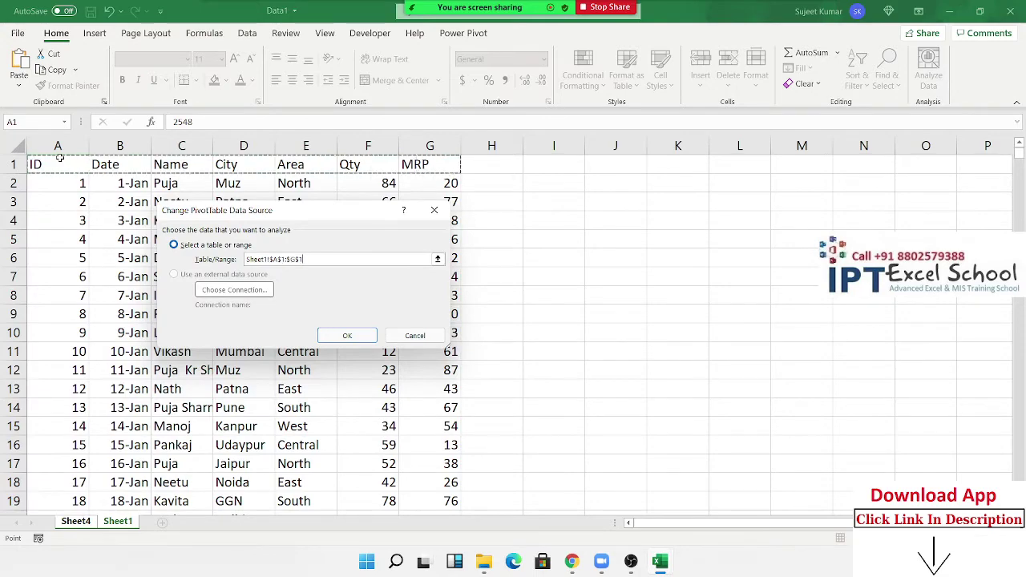
{"action": "key", "text": "ctrl+shift+Down"}
{"action": "key", "text": "shift+Down"}
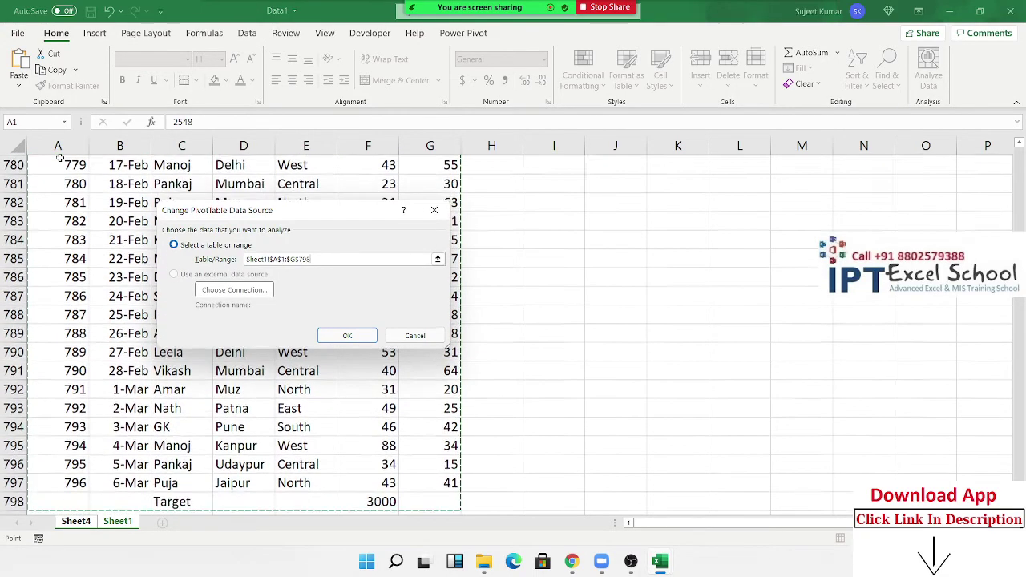
{"action": "left_click", "coordinate": [347, 335]}
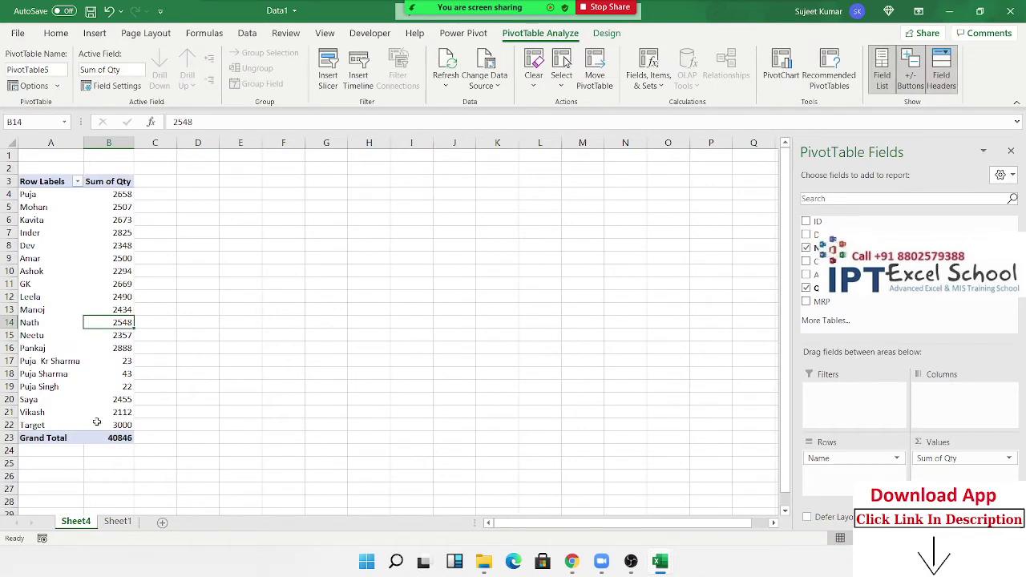
Add Qty to Values again and show Sum of Qty2 as % Of Name, base item Target.
{"action": "left_click_drag", "start_coordinate": [961, 477], "coordinate": [961, 473]}
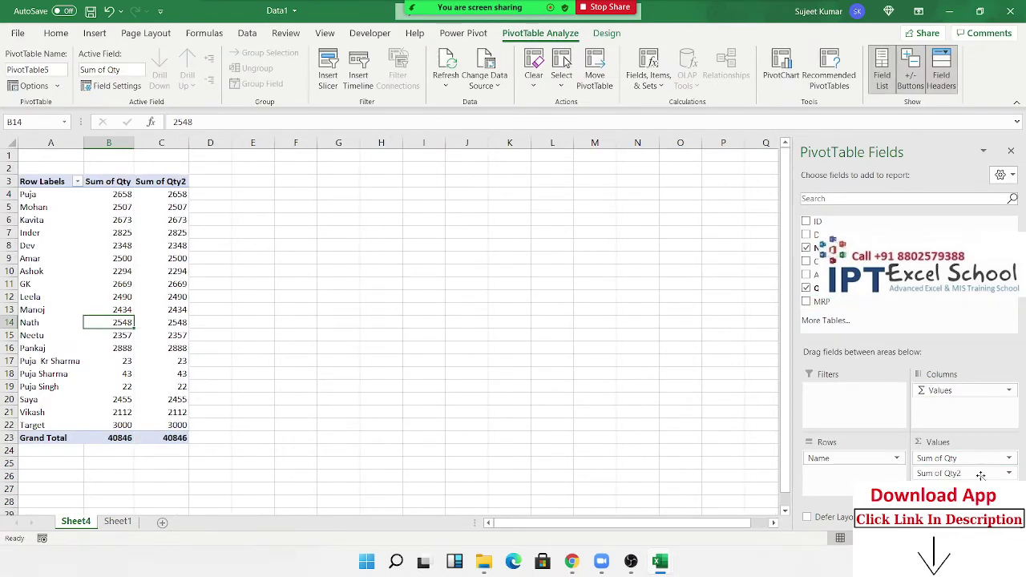
{"action": "left_click", "coordinate": [1009, 473]}
{"action": "left_click", "coordinate": [890, 456]}
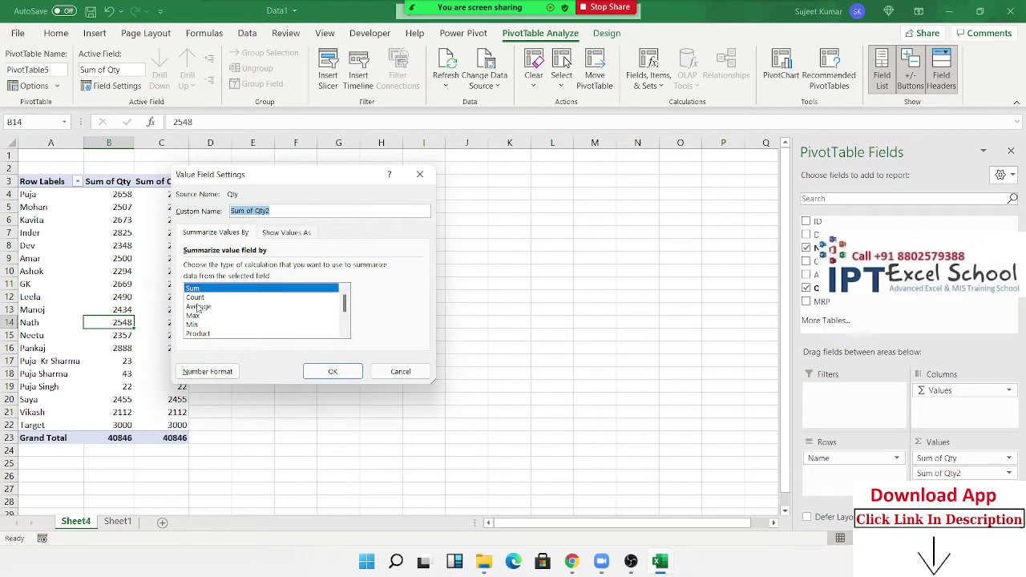
{"action": "left_click", "coordinate": [303, 233]}
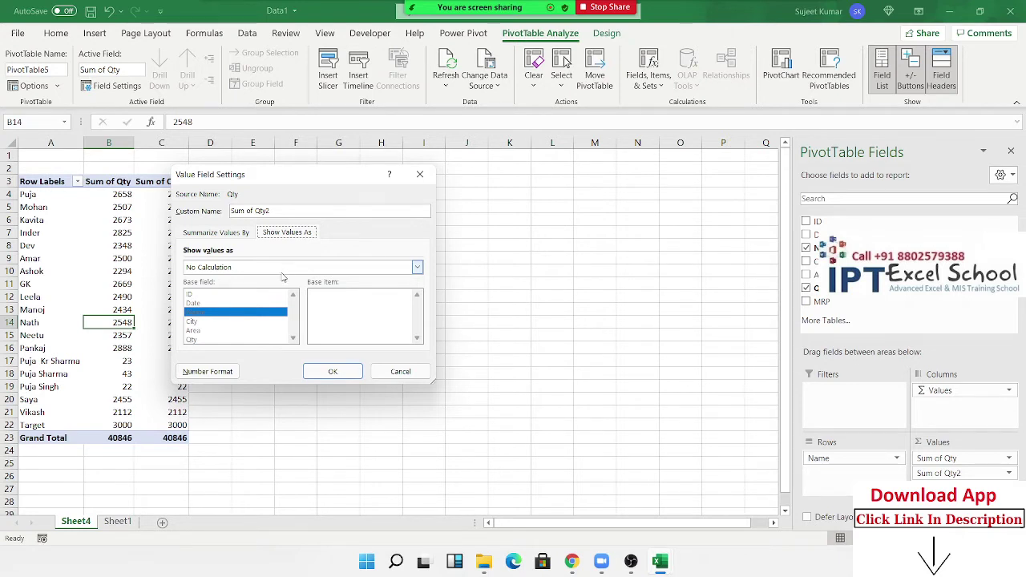
{"action": "left_click", "coordinate": [282, 271]}
{"action": "key", "text": "Down"}
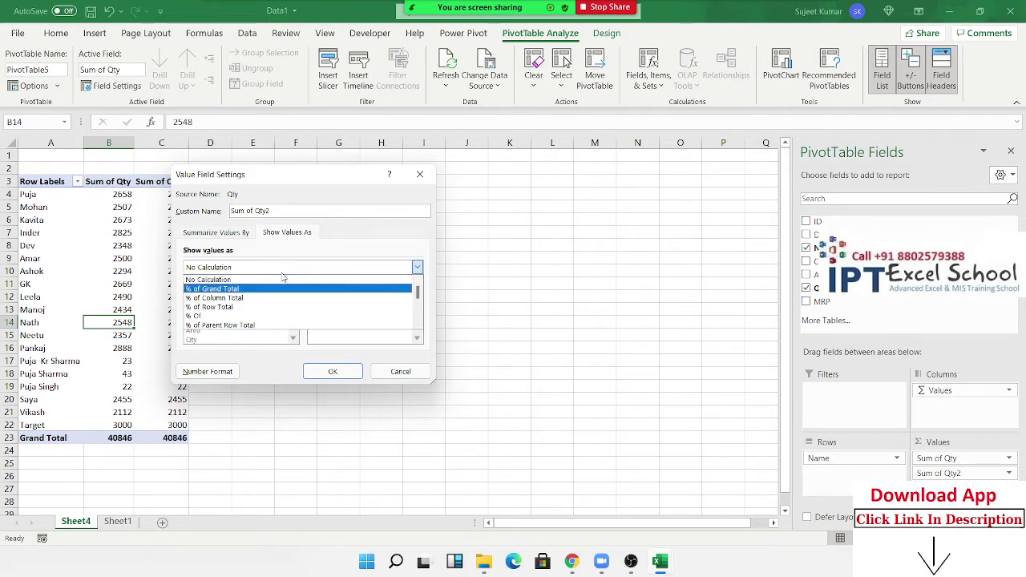
{"action": "key", "text": "Down"}
{"action": "key", "text": "Down"}
{"action": "key", "text": "Down"}
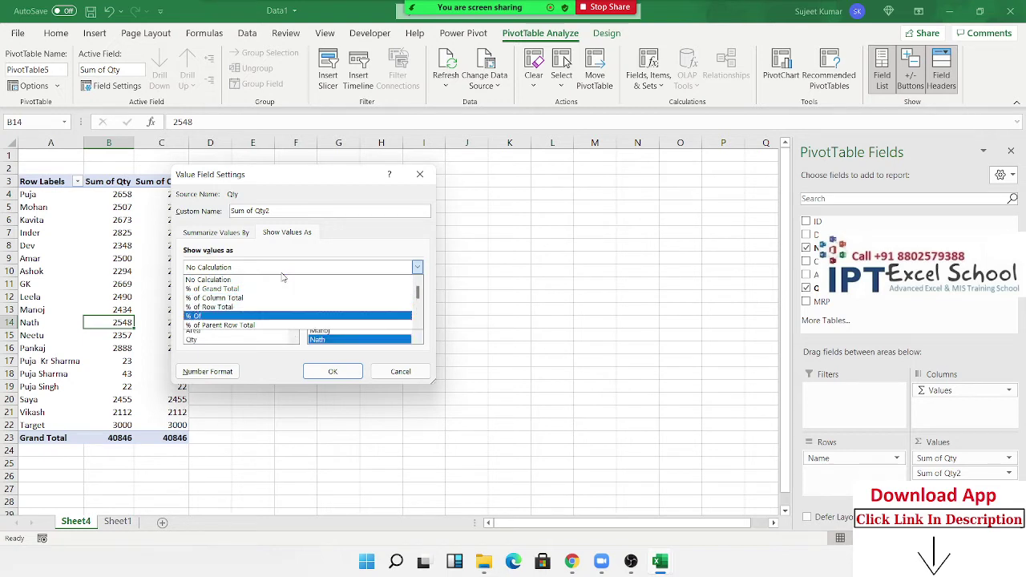
{"action": "left_click", "coordinate": [273, 317]}
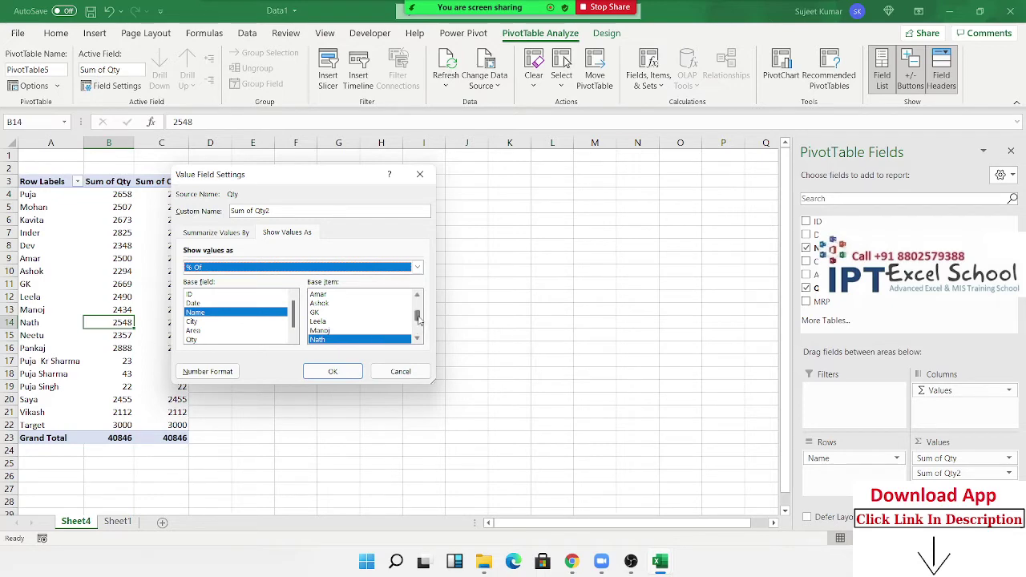
{"action": "left_click_drag", "start_coordinate": [418, 321], "coordinate": [421, 360]}
{"action": "left_click", "coordinate": [335, 342]}
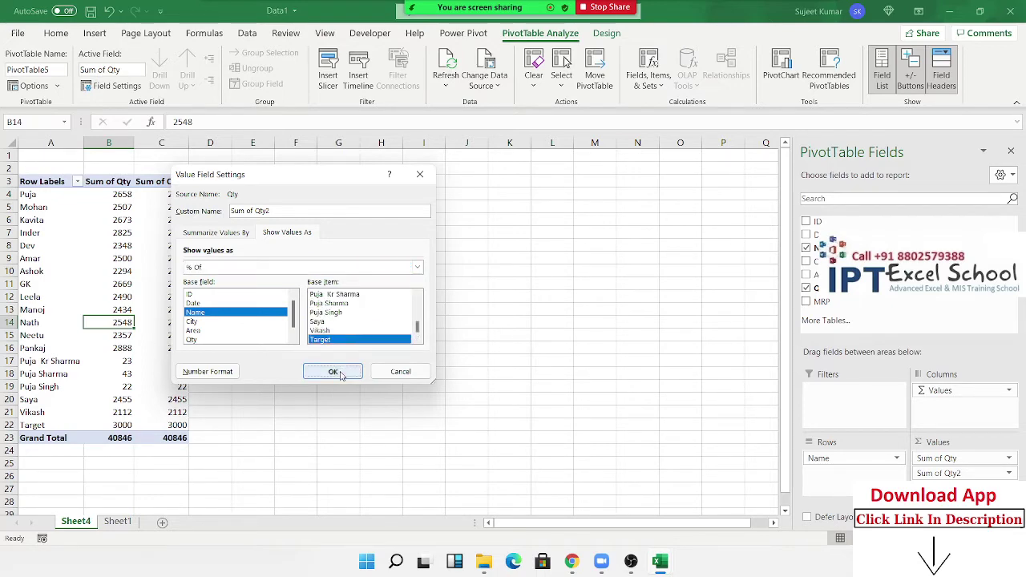
{"action": "left_click", "coordinate": [340, 373]}
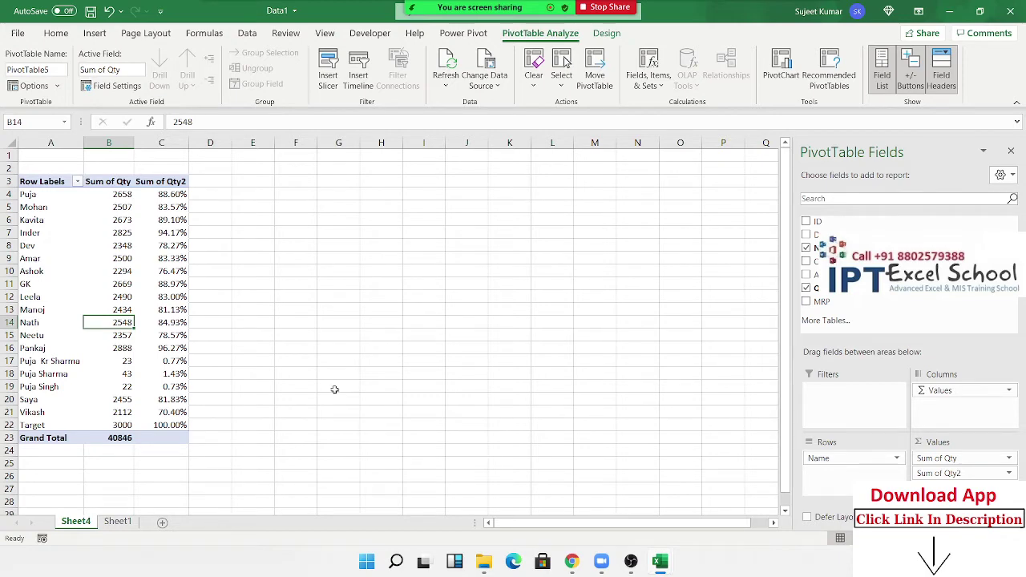
Browse the Sheet1 source data and select the first names in column C, then return to Sheet4.
{"action": "left_click", "coordinate": [133, 525]}
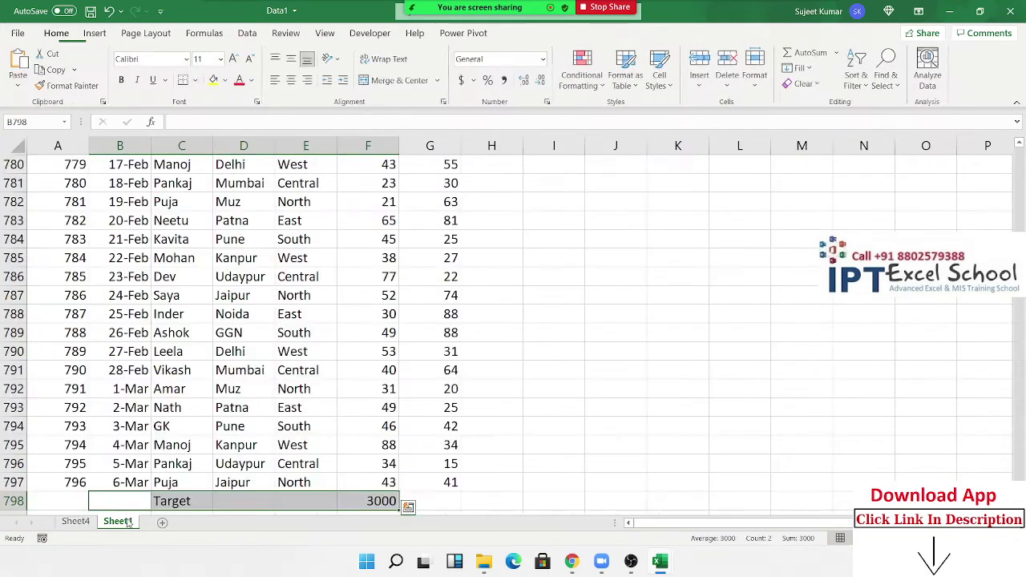
{"action": "left_click", "coordinate": [96, 275]}
{"action": "key", "text": "Up"}
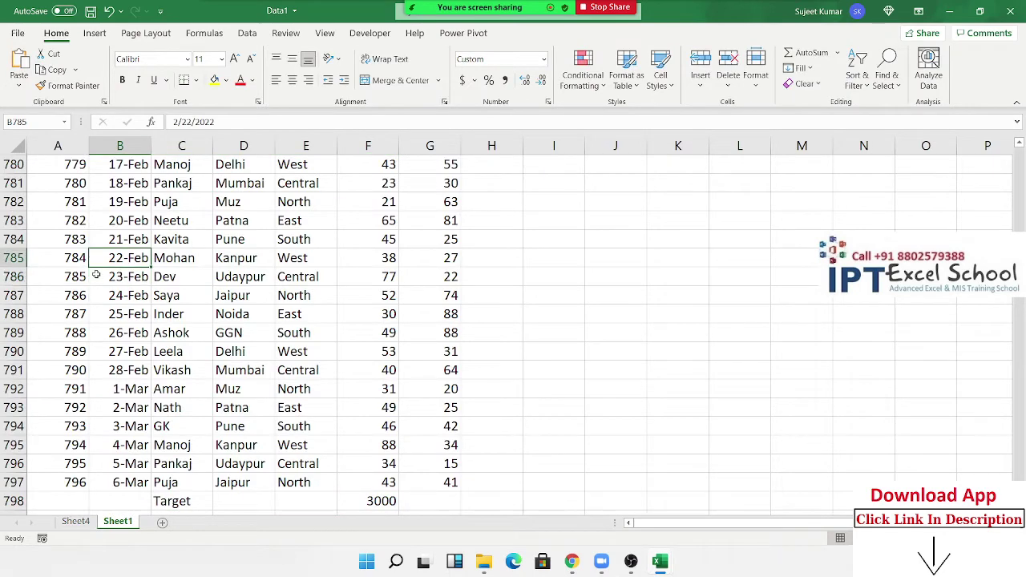
{"action": "key", "text": "ctrl+Up"}
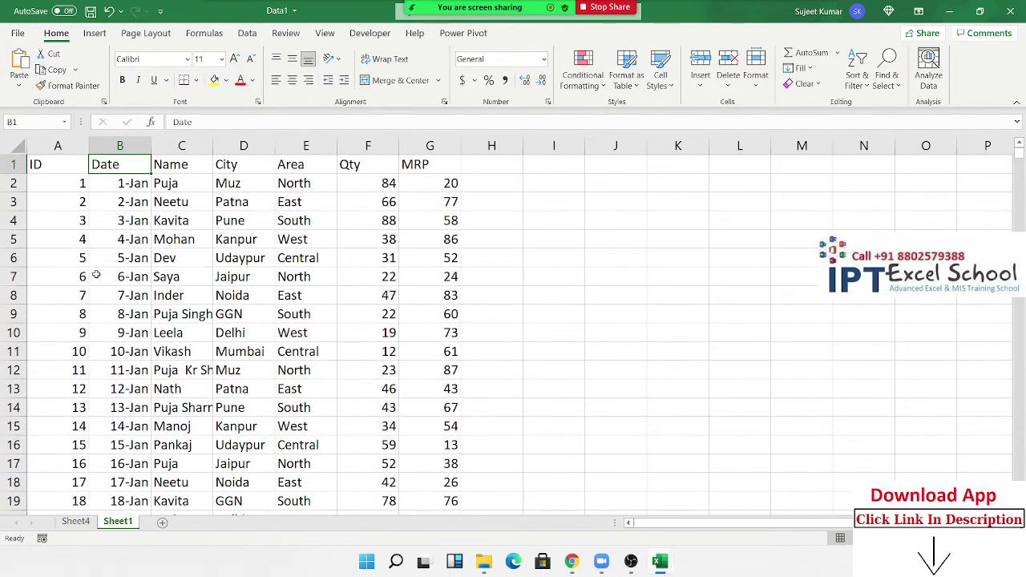
{"action": "key", "text": "Down"}
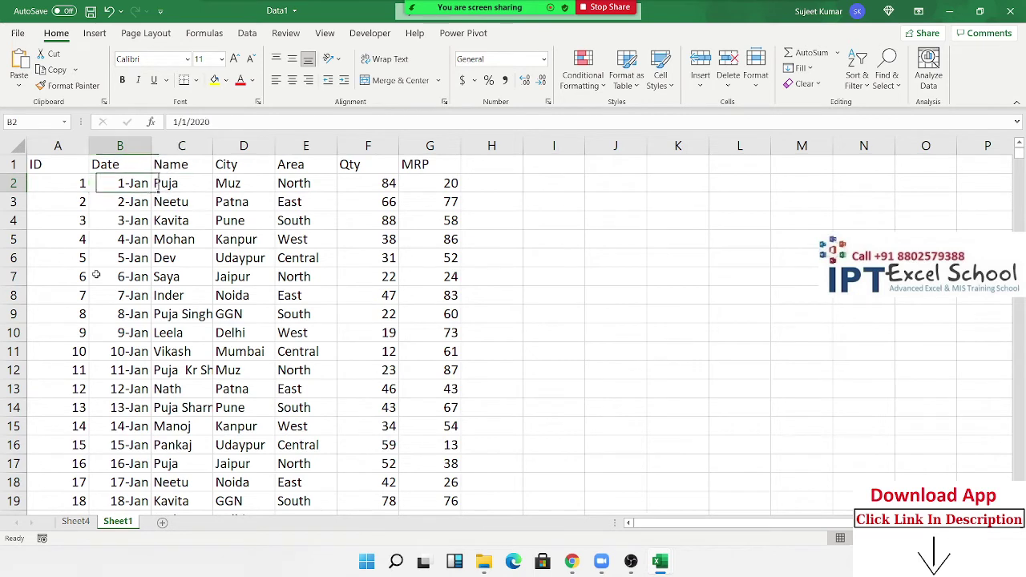
{"action": "key", "text": "Right"}
{"action": "key", "text": "Left"}
{"action": "key", "text": "Right"}
{"action": "key", "text": "Right"}
{"action": "key", "text": "Right"}
{"action": "key", "text": "Right"}
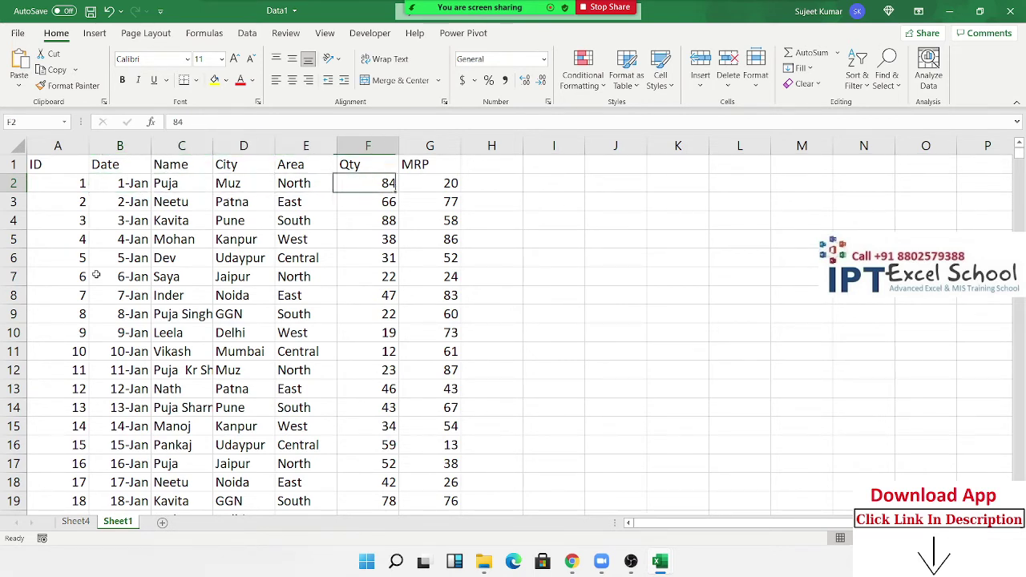
{"action": "key", "text": "Right"}
{"action": "key", "text": "Right"}
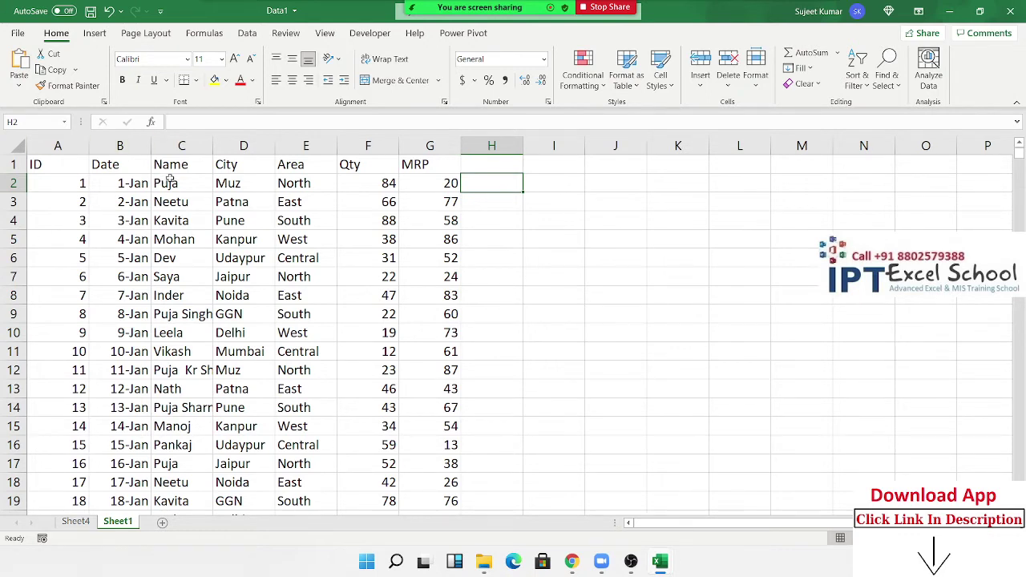
{"action": "left_click_drag", "start_coordinate": [165, 181], "coordinate": [173, 295]}
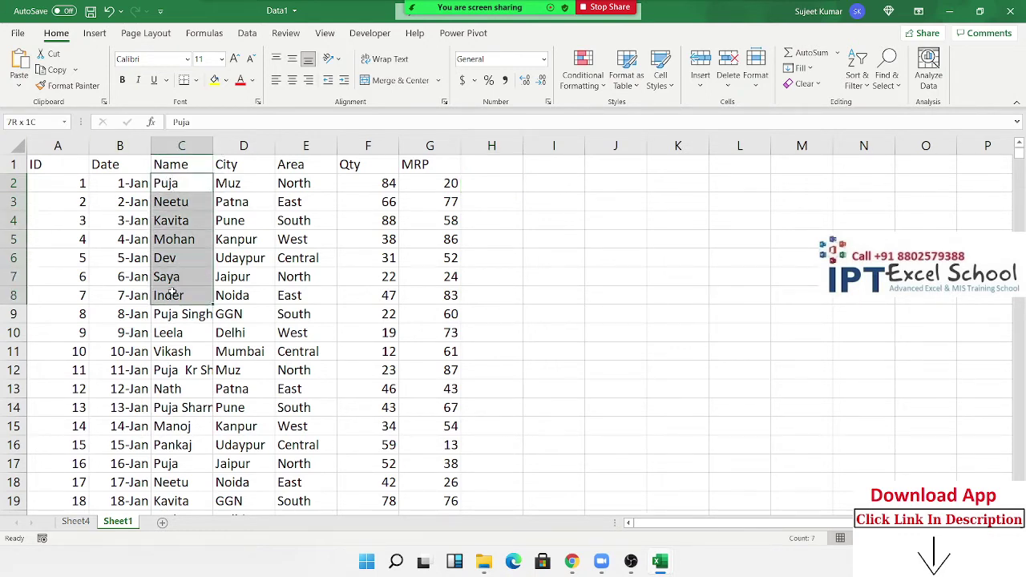
{"action": "left_click", "coordinate": [88, 523]}
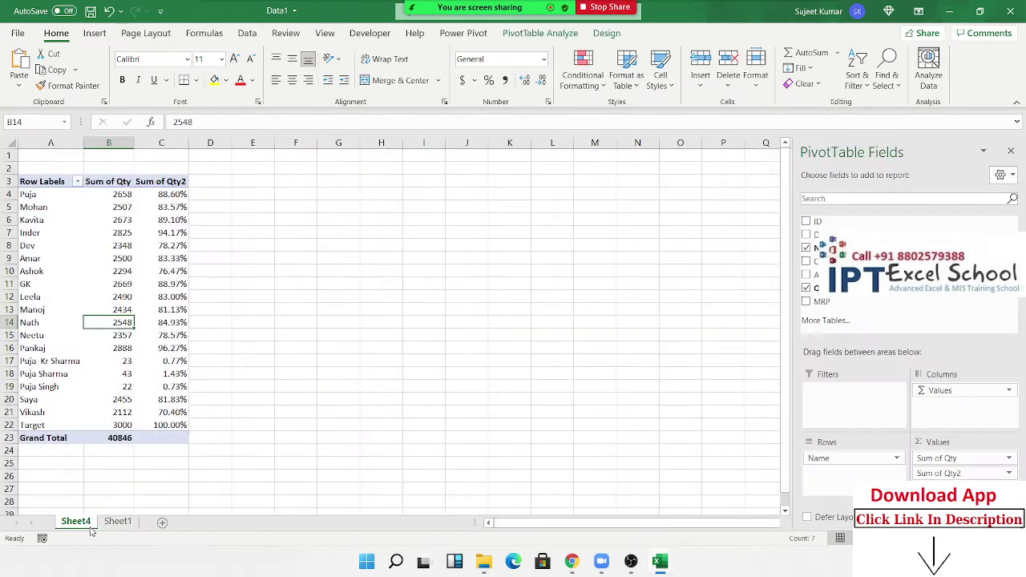
{"action": "left_click", "coordinate": [179, 207]}
{"action": "mouse_move", "coordinate": [161, 207]}
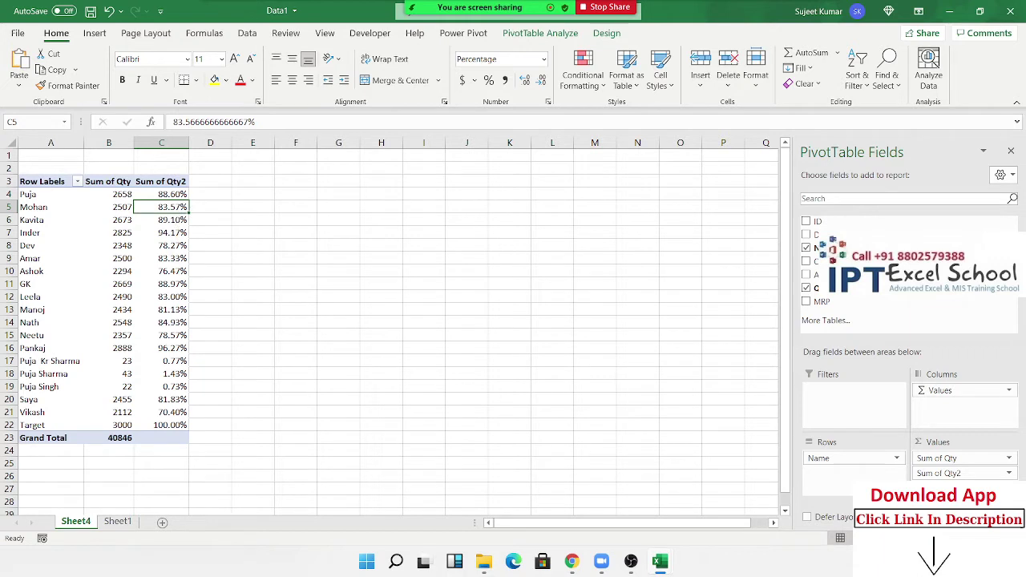
{"action": "left_click", "coordinate": [1009, 473]}
{"action": "left_click", "coordinate": [951, 460]}
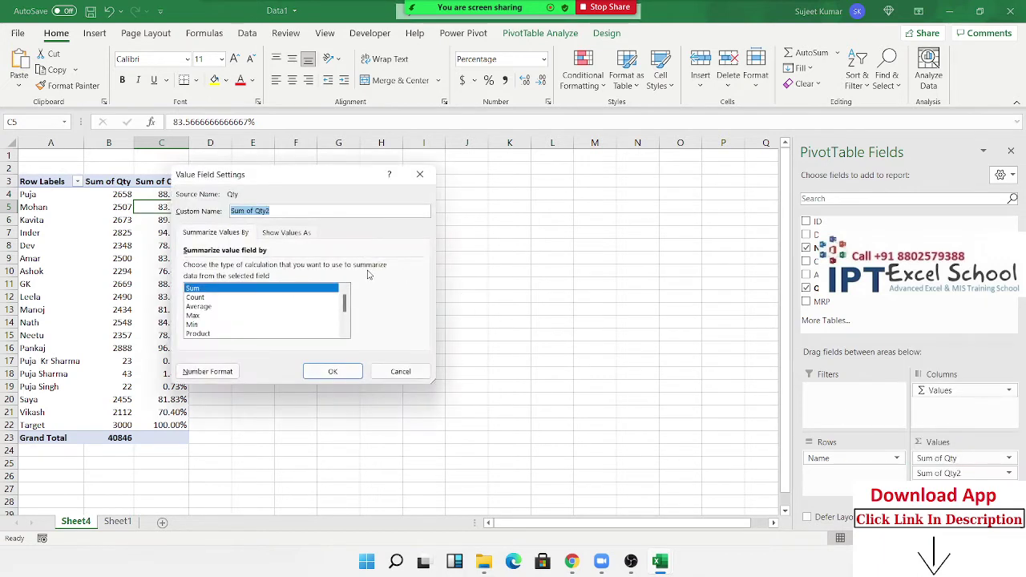
{"action": "left_click", "coordinate": [286, 233]}
{"action": "left_click", "coordinate": [262, 270]}
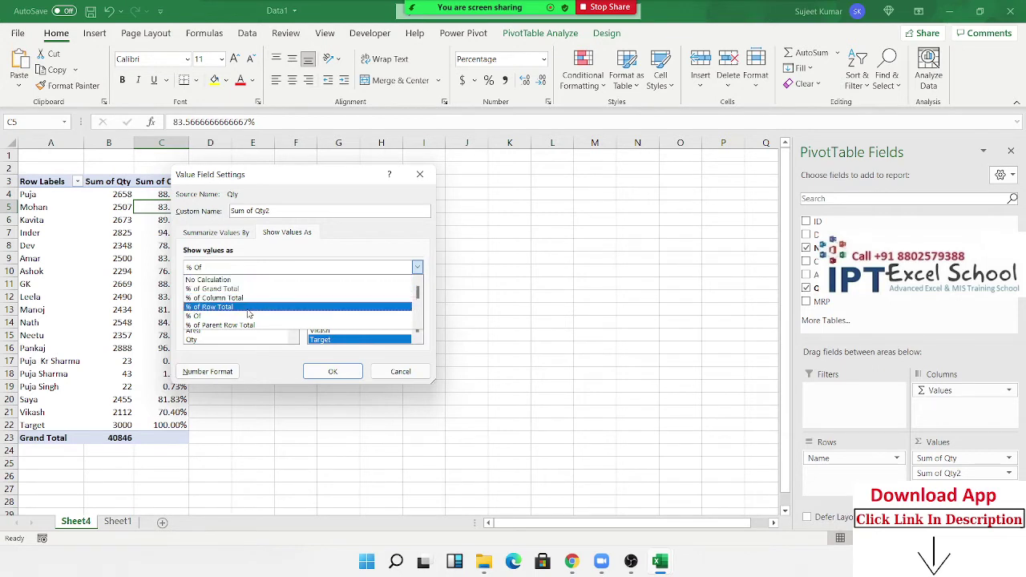
{"action": "scroll", "coordinate": [248, 321], "scroll_direction": "down", "scroll_amount": 1}
{"action": "scroll", "coordinate": [248, 325], "scroll_direction": "down", "scroll_amount": 1}
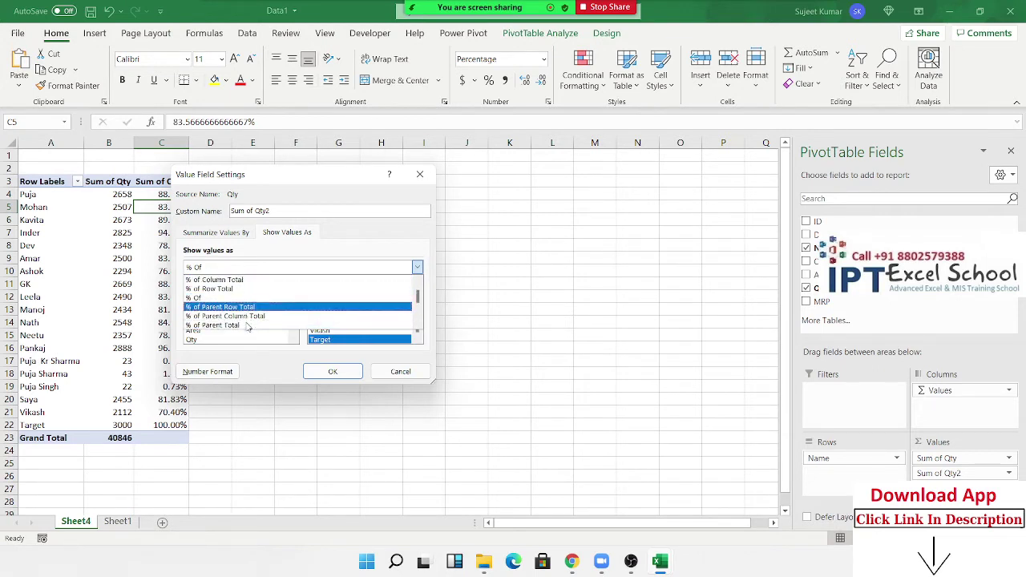
{"action": "scroll", "coordinate": [248, 327], "scroll_direction": "down", "scroll_amount": 1}
{"action": "scroll", "coordinate": [249, 327], "scroll_direction": "down", "scroll_amount": 1}
{"action": "scroll", "coordinate": [249, 327], "scroll_direction": "down", "scroll_amount": 1}
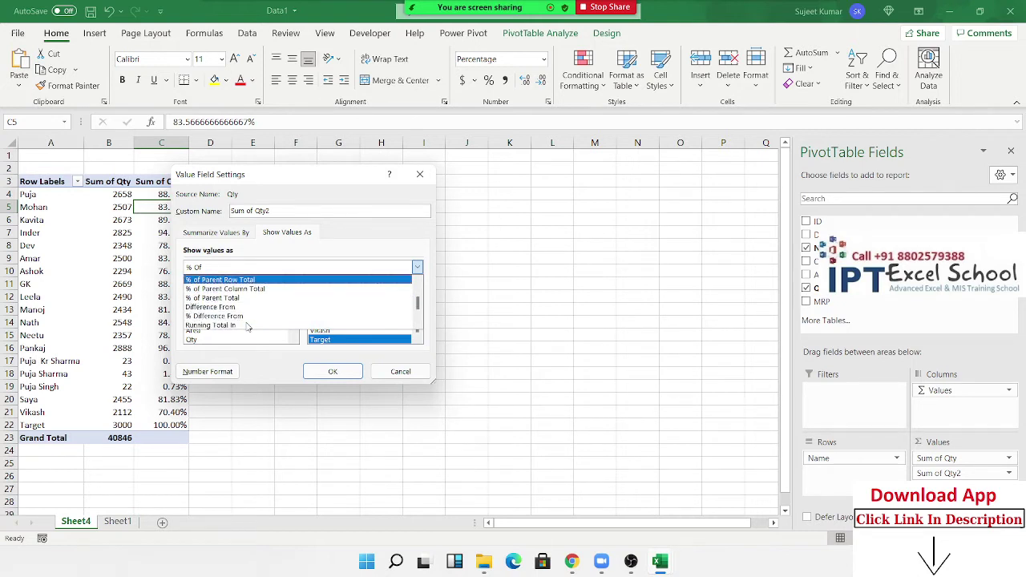
{"action": "scroll", "coordinate": [249, 327], "scroll_direction": "down", "scroll_amount": 2}
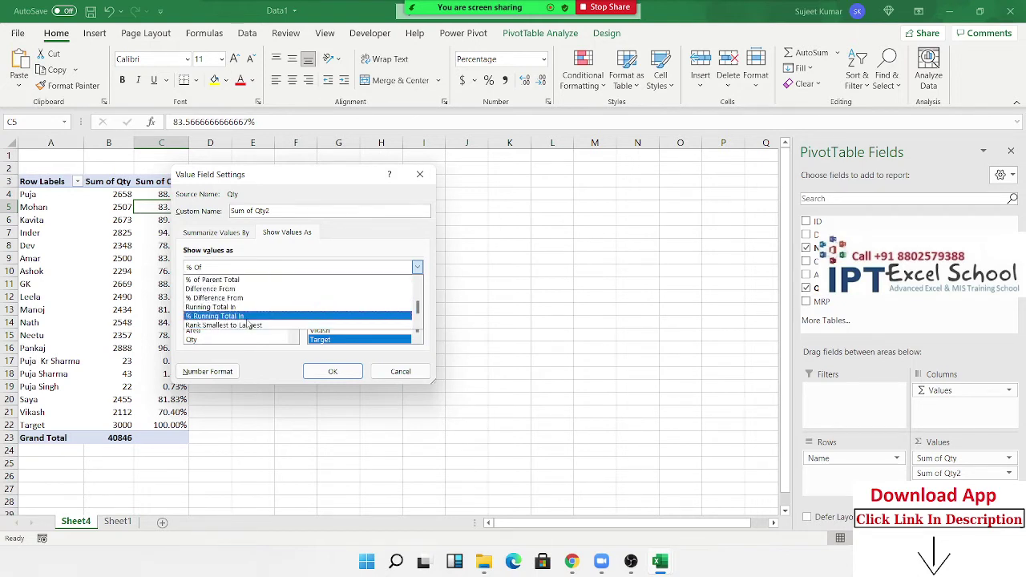
{"action": "scroll", "coordinate": [250, 324], "scroll_direction": "down", "scroll_amount": 1}
{"action": "scroll", "coordinate": [255, 320], "scroll_direction": "up", "scroll_amount": 2}
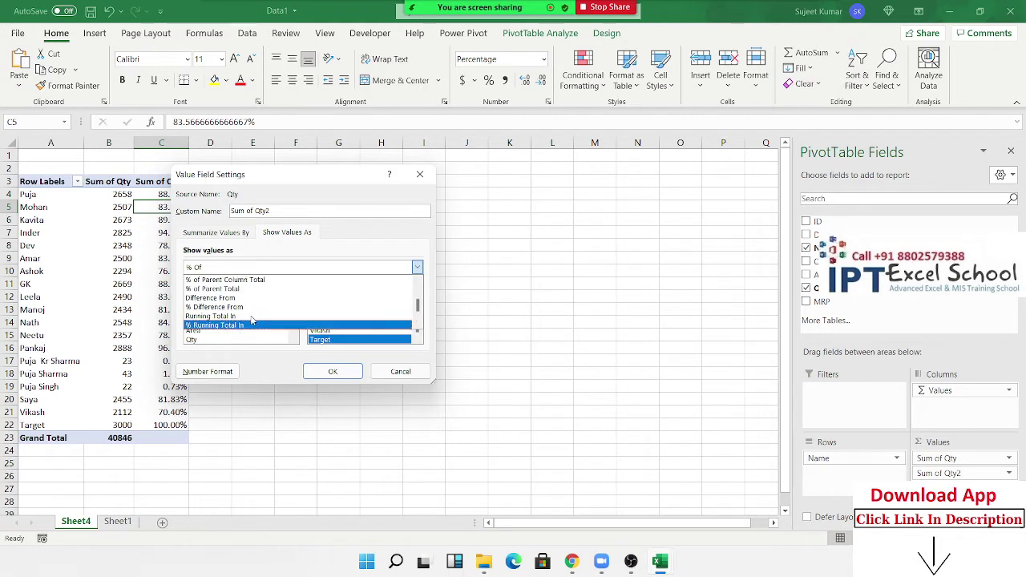
{"action": "scroll", "coordinate": [231, 335], "scroll_direction": "down", "scroll_amount": 1}
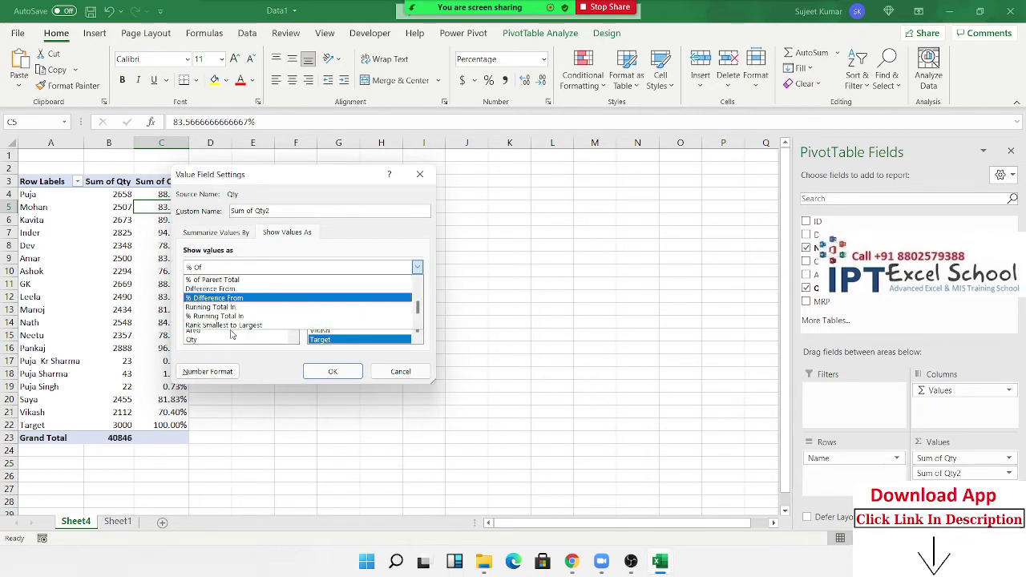
{"action": "scroll", "coordinate": [230, 334], "scroll_direction": "up", "scroll_amount": 2}
{"action": "scroll", "coordinate": [231, 334], "scroll_direction": "down", "scroll_amount": 2}
{"action": "scroll", "coordinate": [231, 334], "scroll_direction": "down", "scroll_amount": 2}
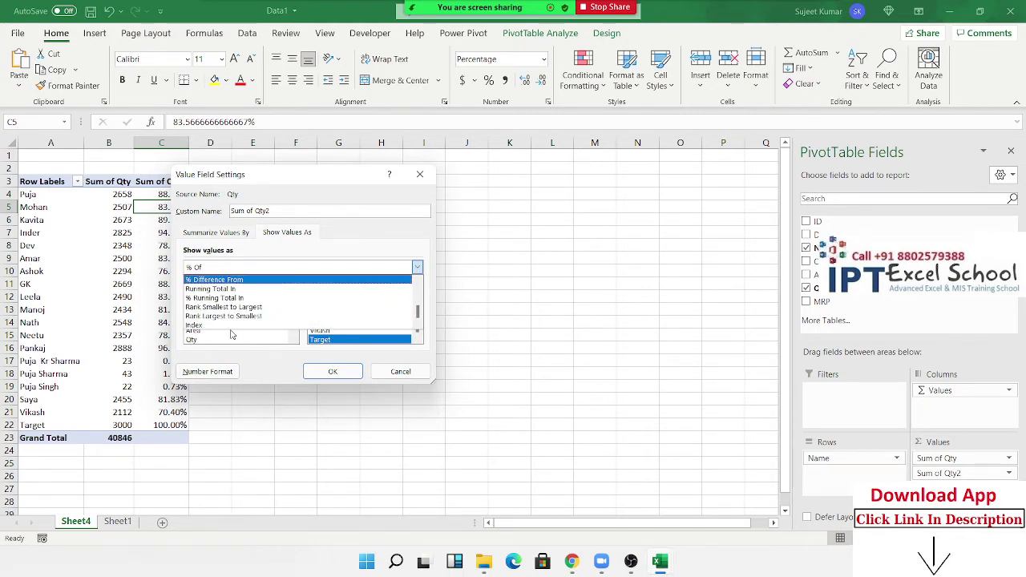
{"action": "scroll", "coordinate": [231, 334], "scroll_direction": "up", "scroll_amount": 2}
{"action": "scroll", "coordinate": [231, 335], "scroll_direction": "down", "scroll_amount": 2}
{"action": "scroll", "coordinate": [231, 335], "scroll_direction": "up", "scroll_amount": 9}
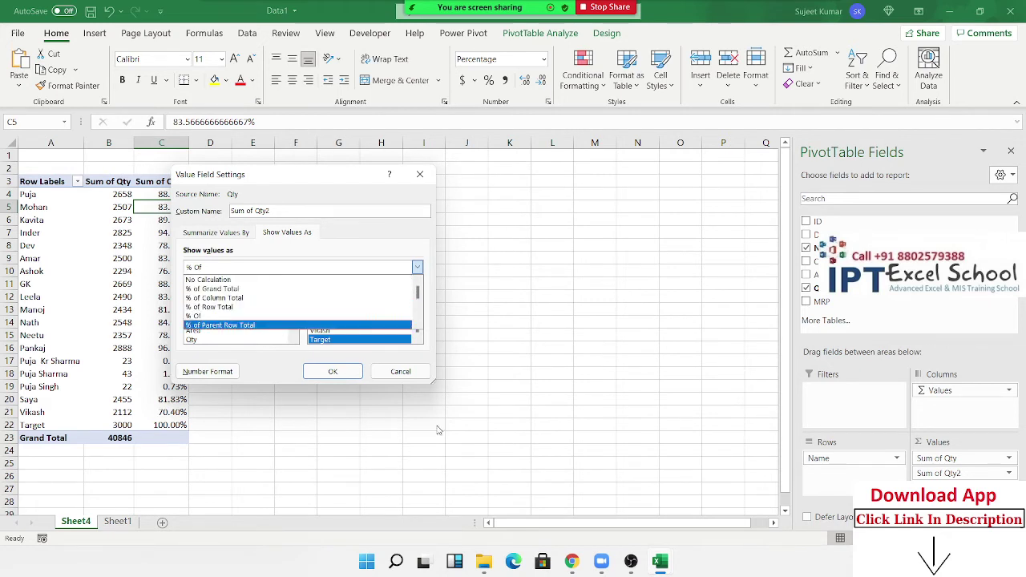
{"action": "left_click", "coordinate": [400, 371]}
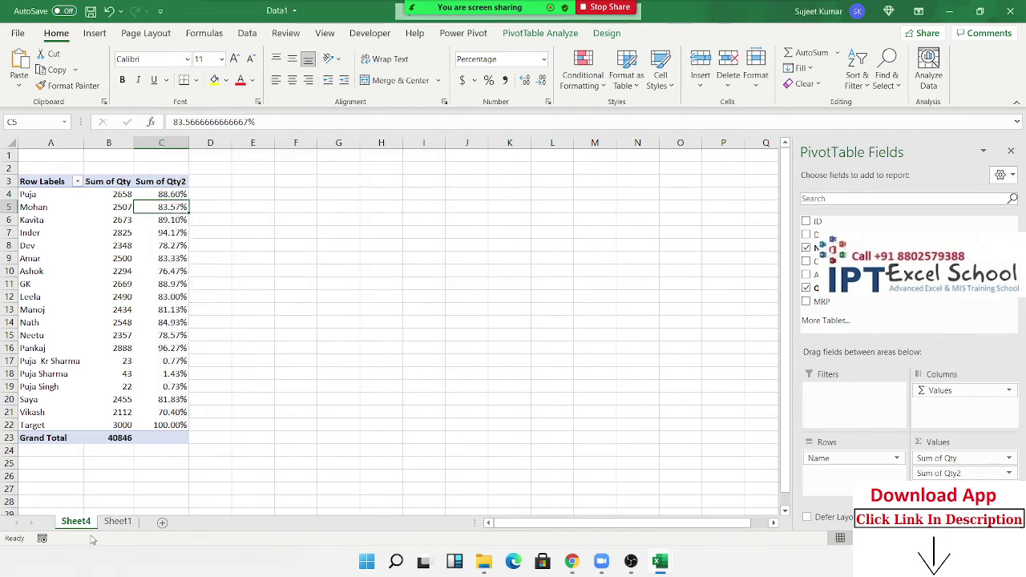
{"action": "left_click", "coordinate": [113, 523]}
{"action": "left_click", "coordinate": [76, 523]}
{"action": "right_click", "coordinate": [74, 525]}
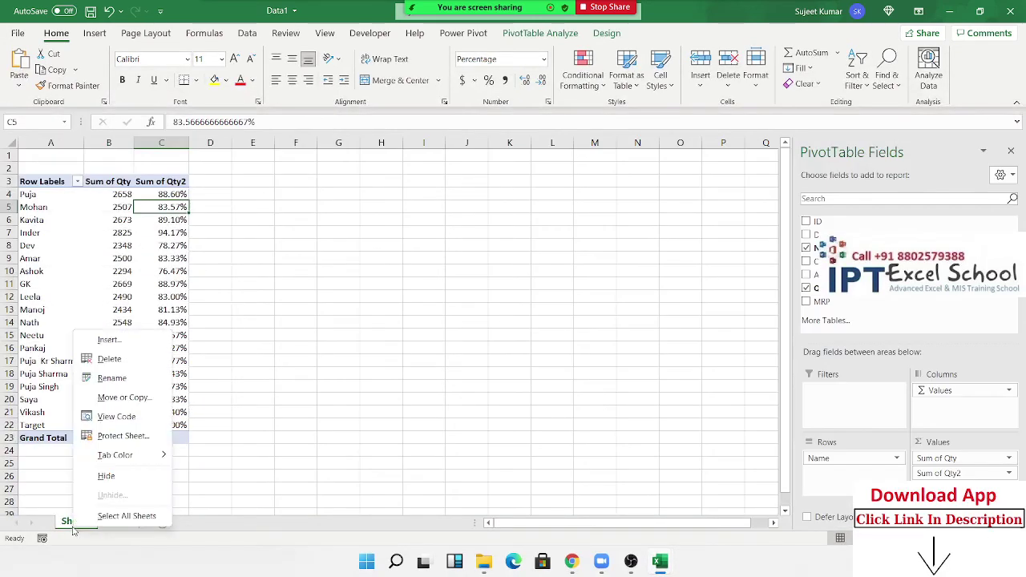
{"action": "left_click", "coordinate": [107, 358]}
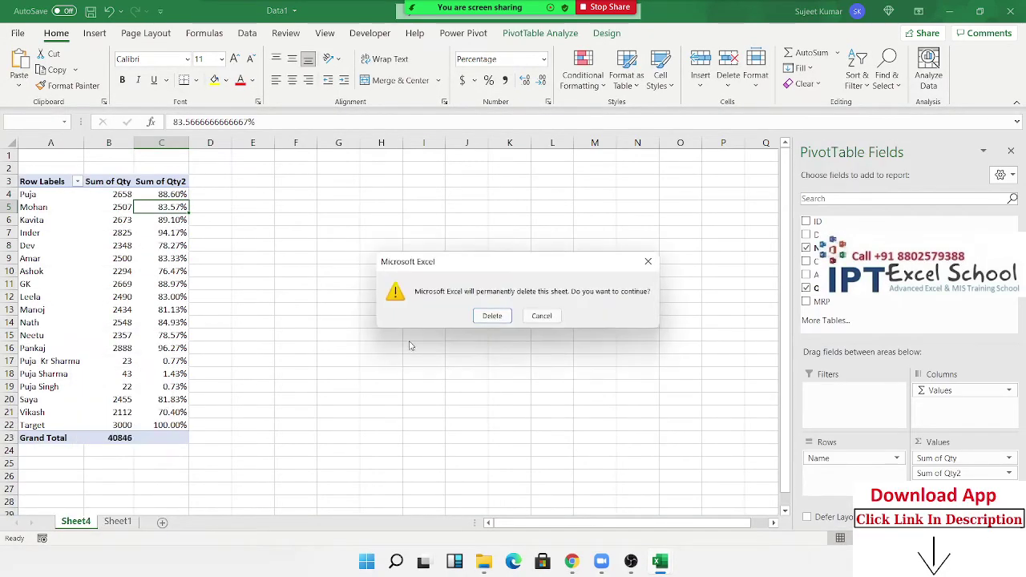
{"action": "left_click", "coordinate": [492, 316]}
{"action": "left_click", "coordinate": [317, 239]}
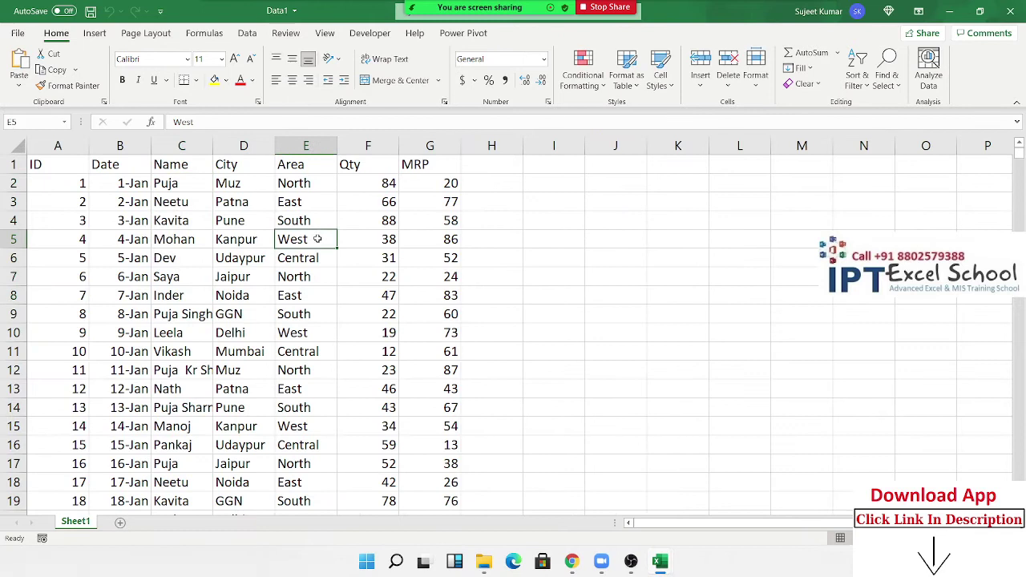
{"action": "left_click", "coordinate": [354, 165]}
{"action": "left_click", "coordinate": [408, 165]}
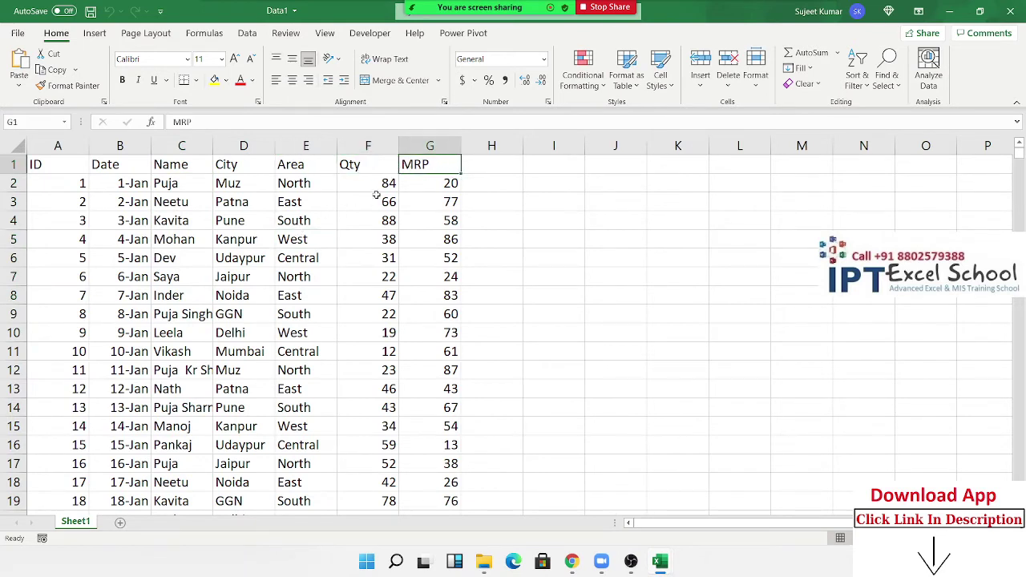
{"action": "left_click_drag", "start_coordinate": [379, 185], "coordinate": [429, 184]}
{"action": "left_click_drag", "start_coordinate": [479, 164], "coordinate": [487, 292]}
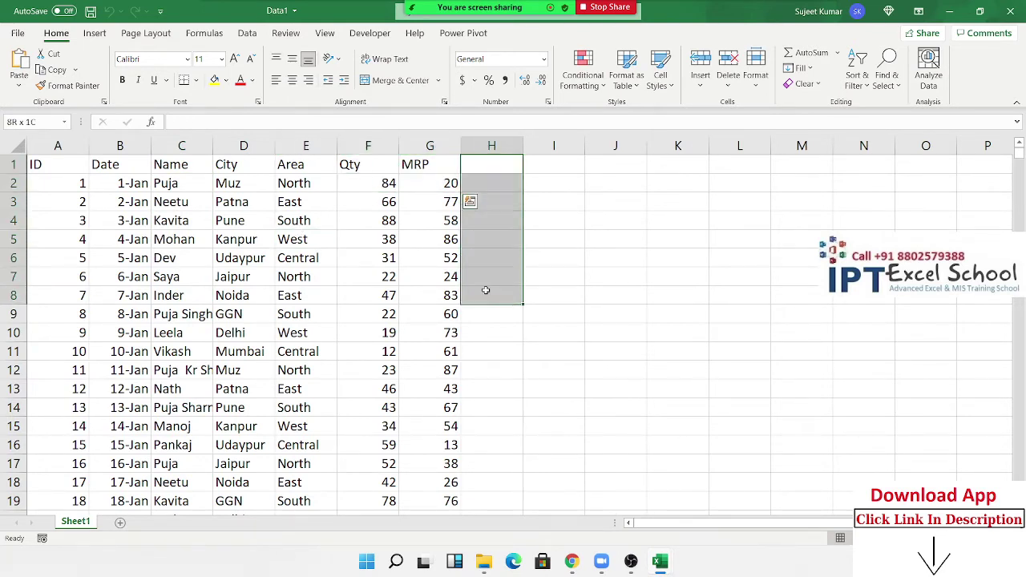
{"action": "left_click", "coordinate": [361, 187]}
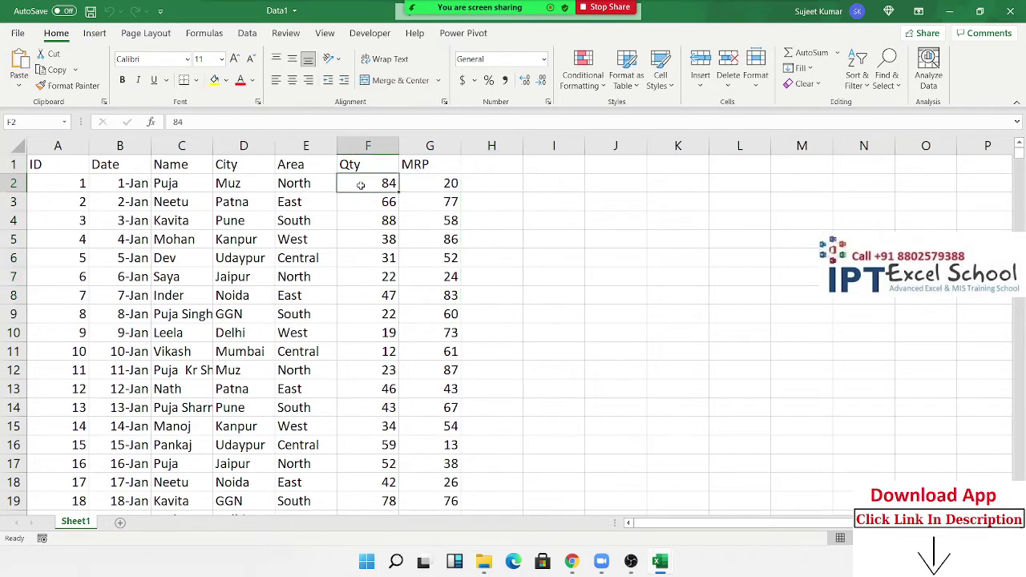
{"action": "left_click", "coordinate": [431, 185]}
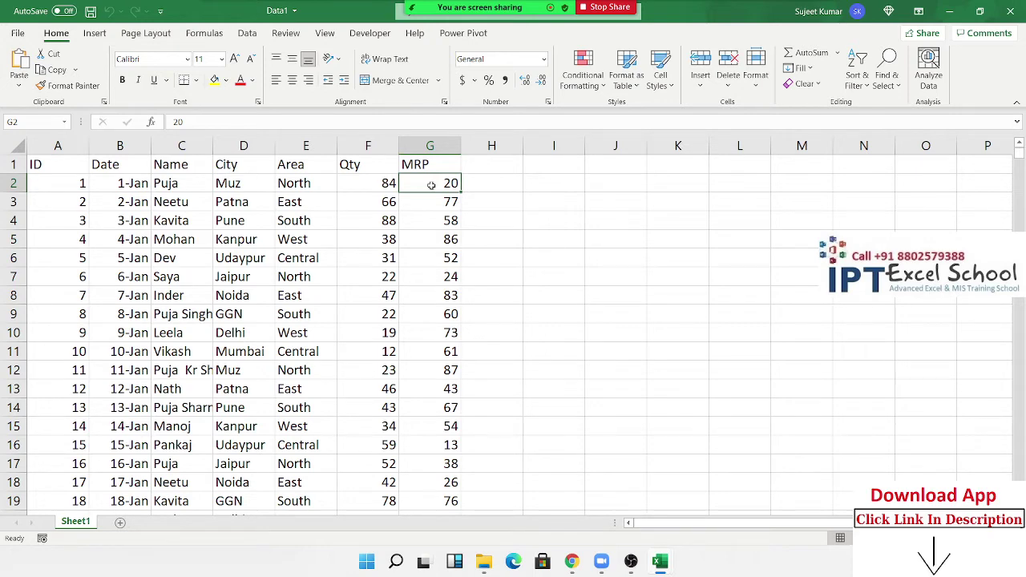
{"action": "left_click", "coordinate": [60, 200]}
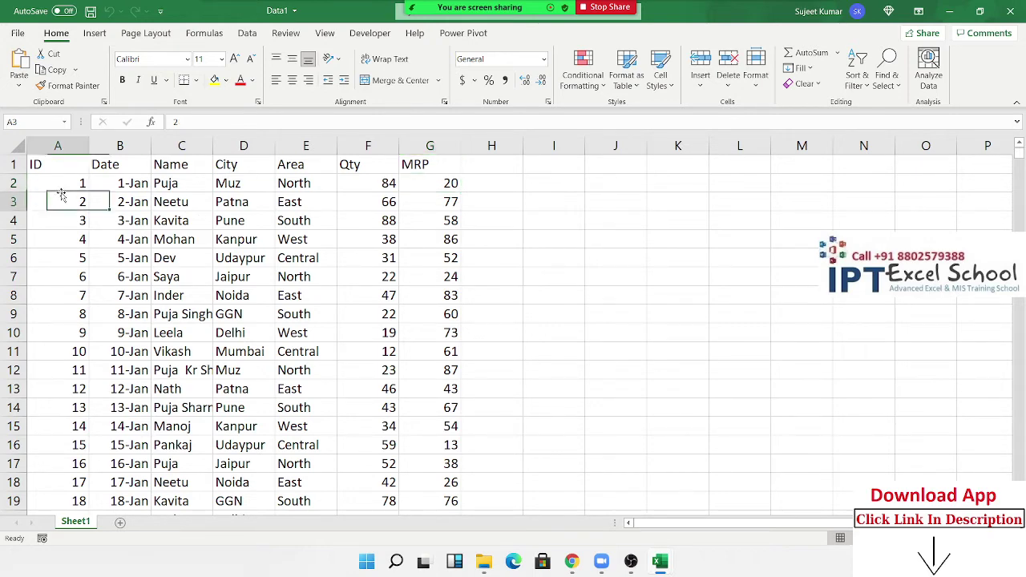
Insert a PivotTable on a new sheet with Name as rows and Sum of Qty and Sum of MRP.
{"action": "left_click", "coordinate": [95, 33]}
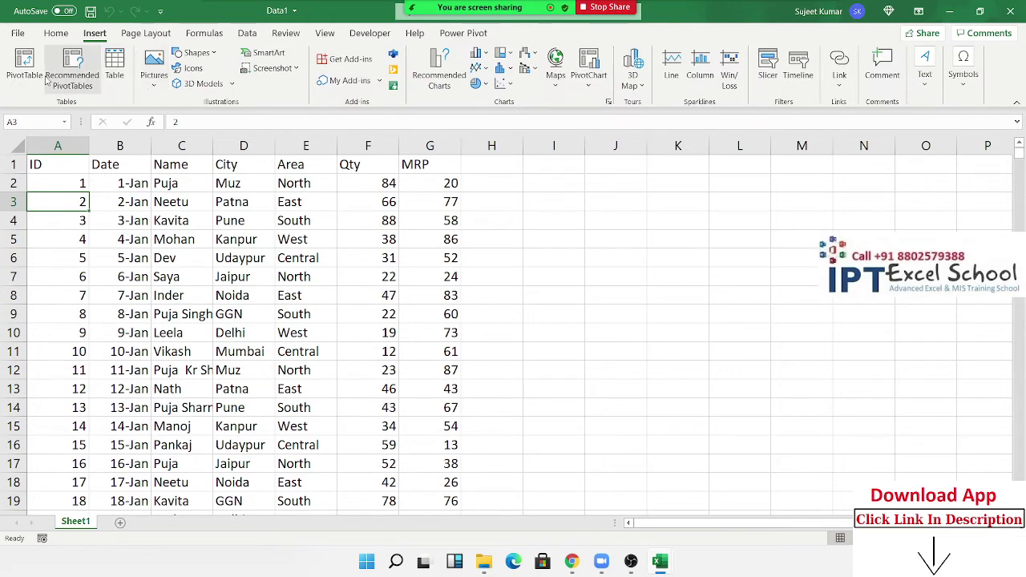
{"action": "left_click", "coordinate": [24, 66]}
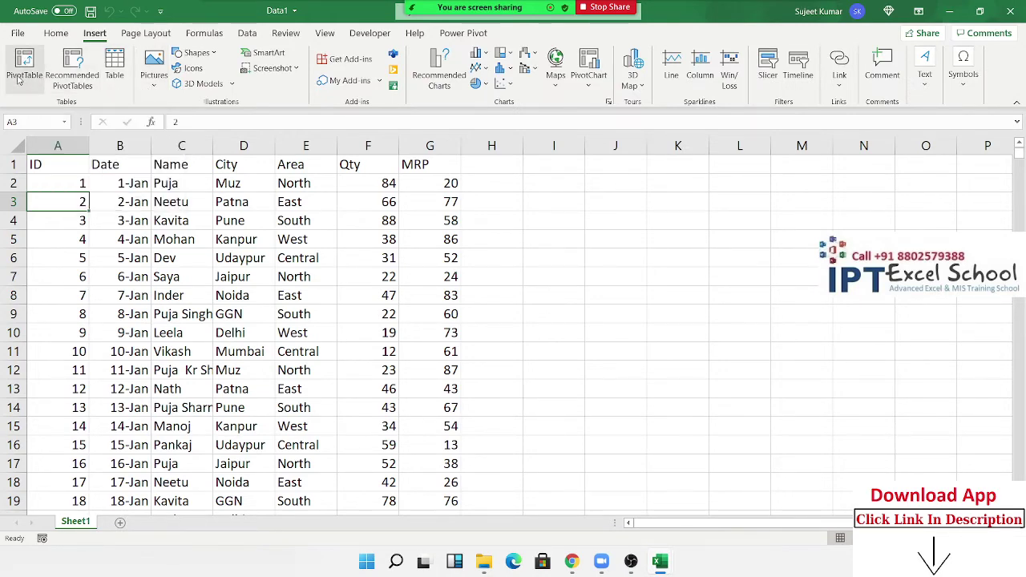
{"action": "left_click", "coordinate": [347, 379]}
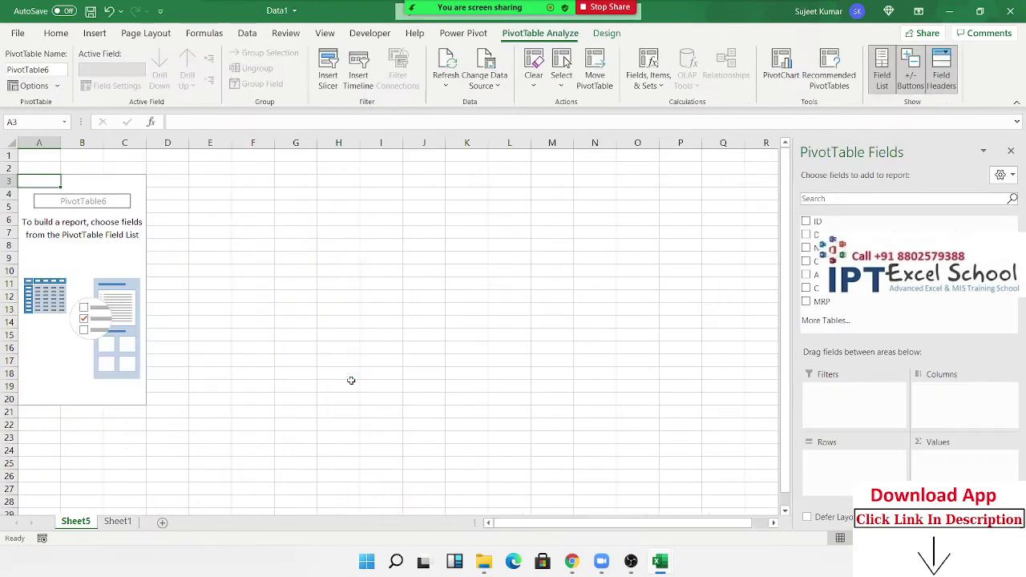
{"action": "left_click_drag", "start_coordinate": [816, 248], "coordinate": [851, 474]}
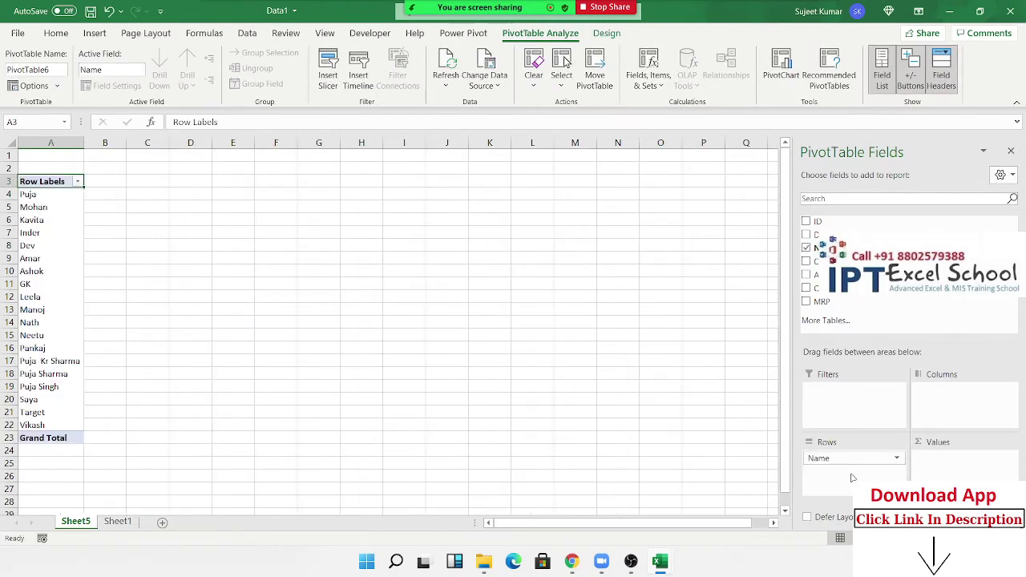
{"action": "mouse_move", "coordinate": [822, 301]}
{"action": "left_mouse_down"}
{"action": "mouse_move", "coordinate": [934, 468]}
{"action": "mouse_move", "coordinate": [949, 474]}
{"action": "left_mouse_up"}
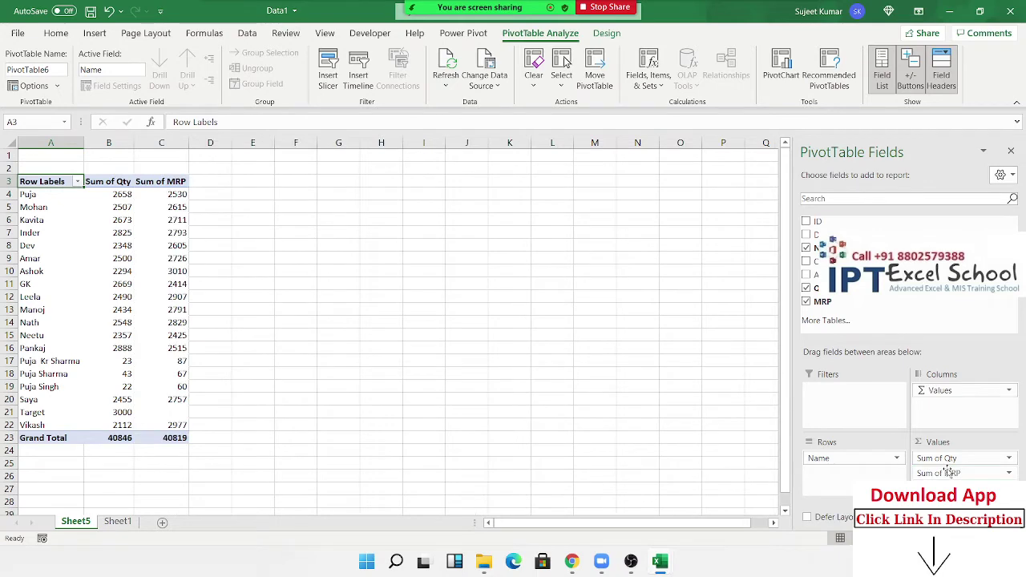
{"action": "left_click", "coordinate": [948, 473]}
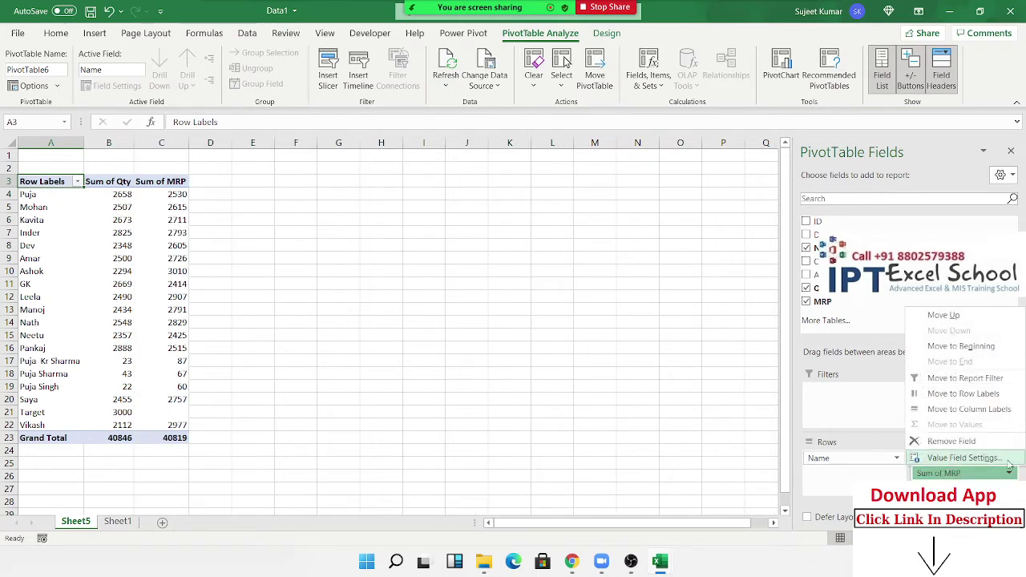
Summarise the MRP field as Average instead of Sum in PivotTable6.
{"action": "left_click", "coordinate": [963, 458]}
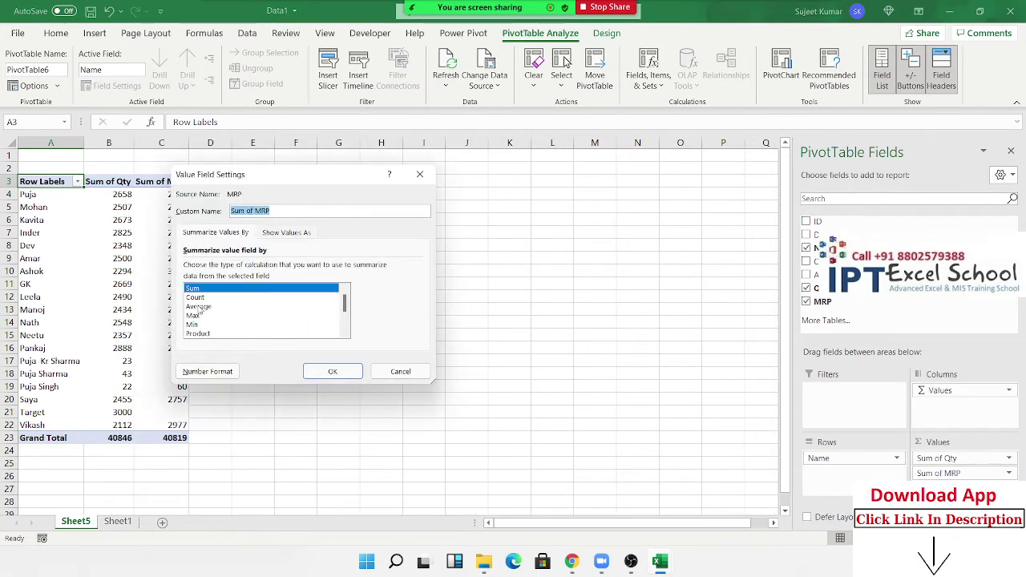
{"action": "left_click", "coordinate": [198, 306]}
{"action": "left_click", "coordinate": [315, 371]}
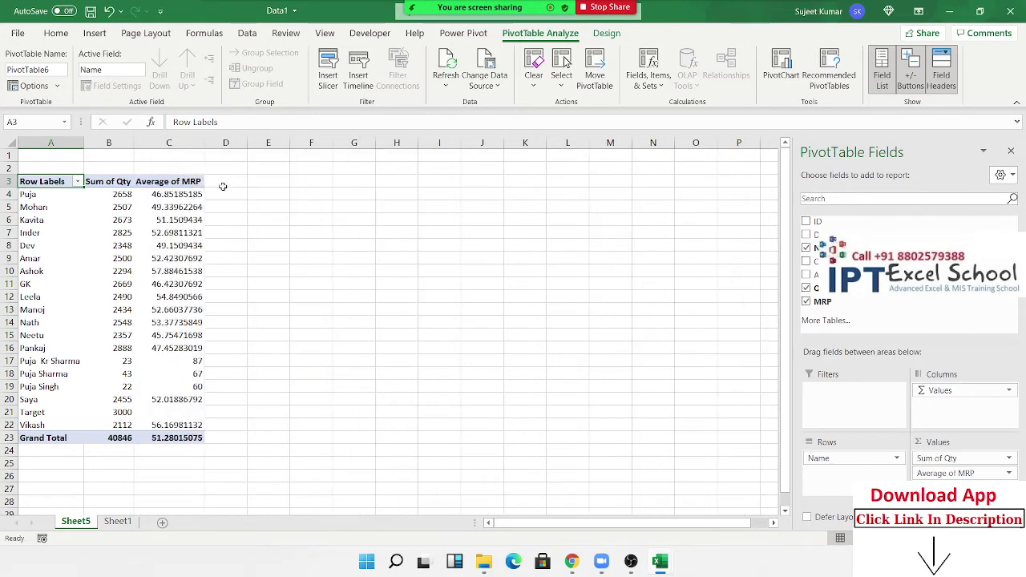
{"action": "left_click_drag", "start_coordinate": [223, 187], "coordinate": [223, 329]}
{"action": "left_click", "coordinate": [168, 271]}
{"action": "left_click", "coordinate": [541, 33]}
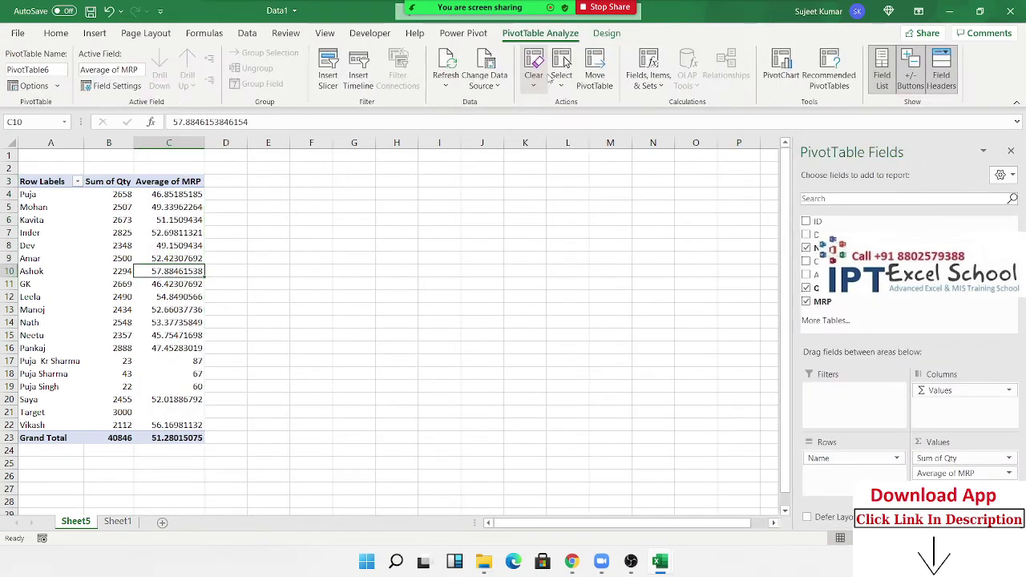
Create the calculated field Total with formula =Qty*MRP and add it to PivotTable6.
{"action": "left_click", "coordinate": [638, 87]}
{"action": "left_click", "coordinate": [651, 105]}
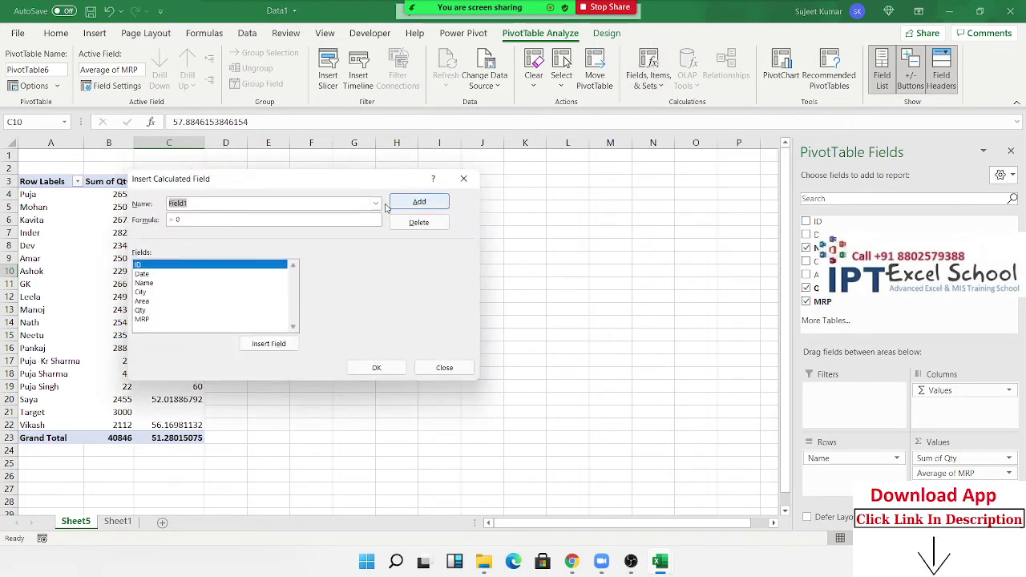
{"action": "type", "text": "Total"}
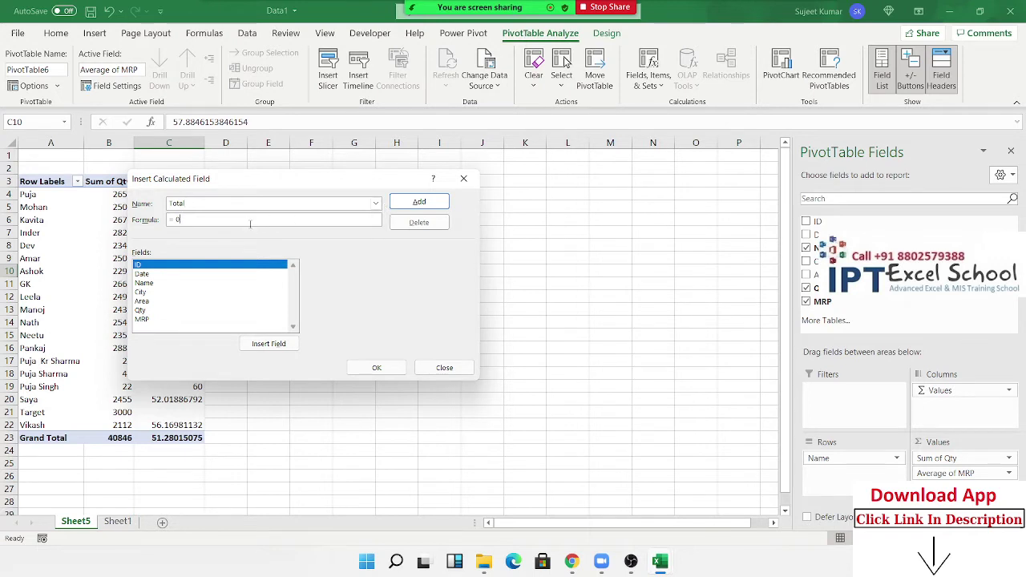
{"action": "key", "text": "BackSpace"}
{"action": "double_click", "coordinate": [144, 310]}
{"action": "type", "text": "*"}
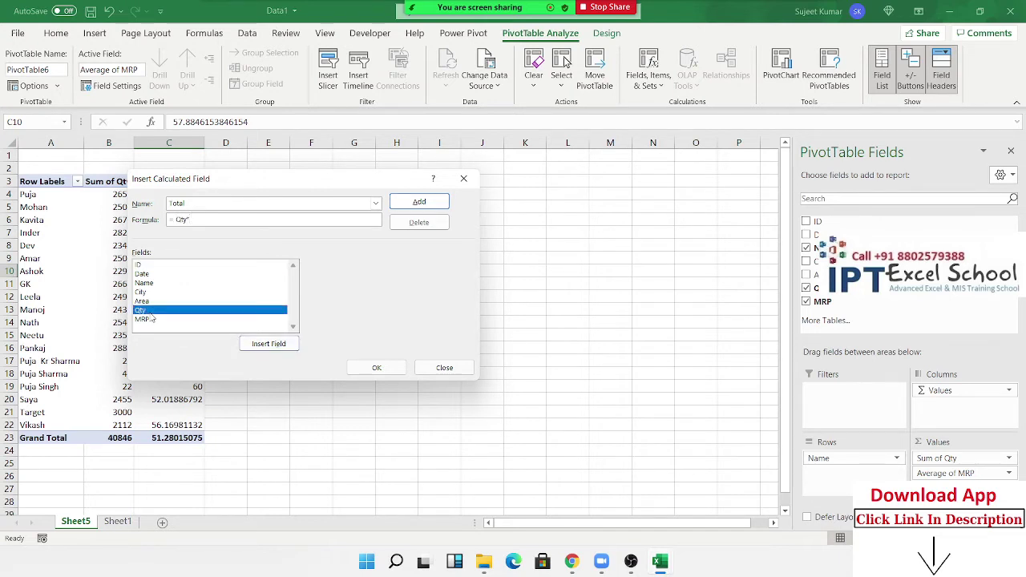
{"action": "double_click", "coordinate": [144, 319]}
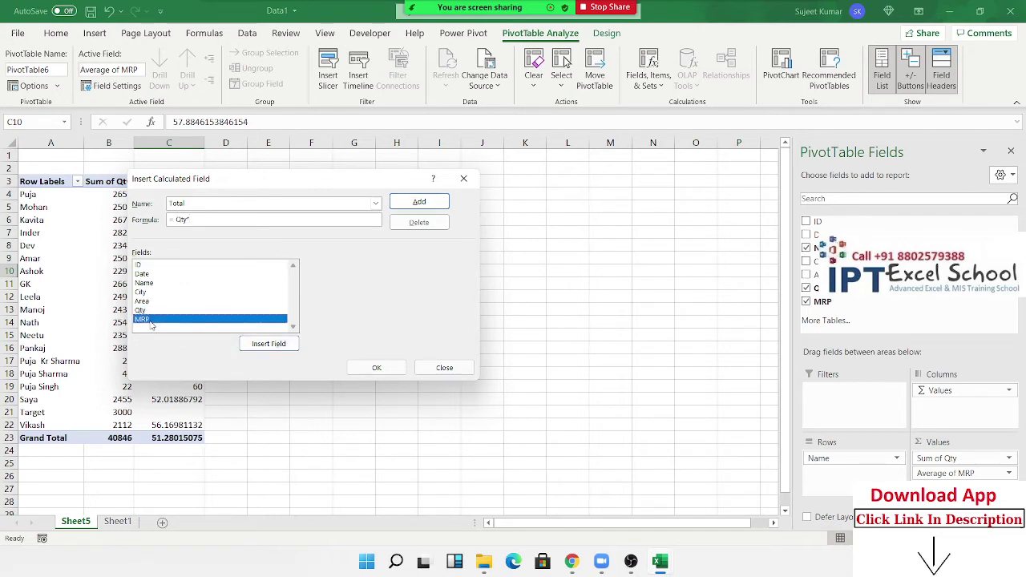
{"action": "left_click", "coordinate": [445, 206]}
{"action": "left_click", "coordinate": [377, 367]}
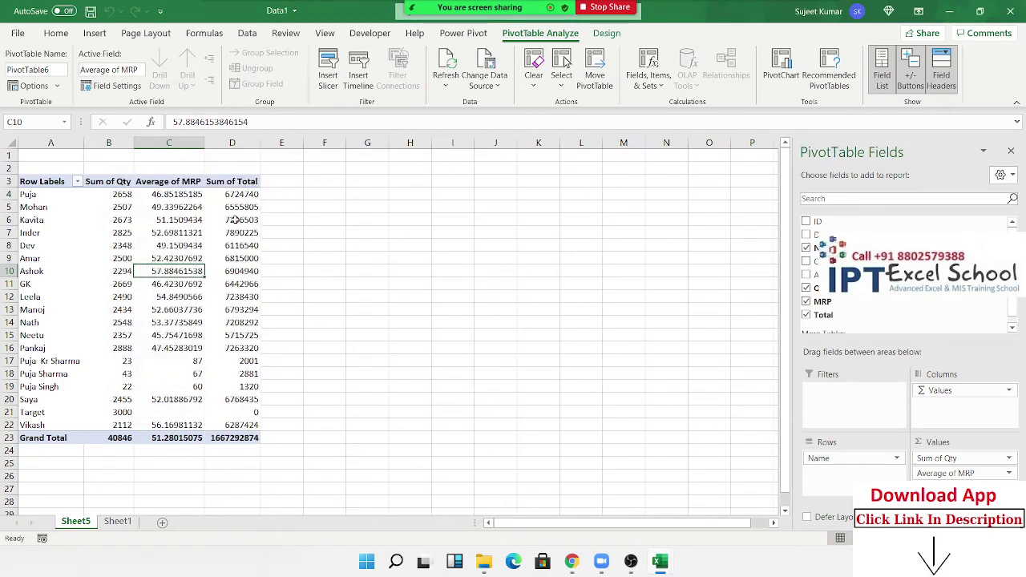
{"action": "left_click_drag", "start_coordinate": [233, 220], "coordinate": [232, 335]}
Create the calculated field GST with formula =Total*18% and add it to PivotTable6.
{"action": "left_click", "coordinate": [667, 77]}
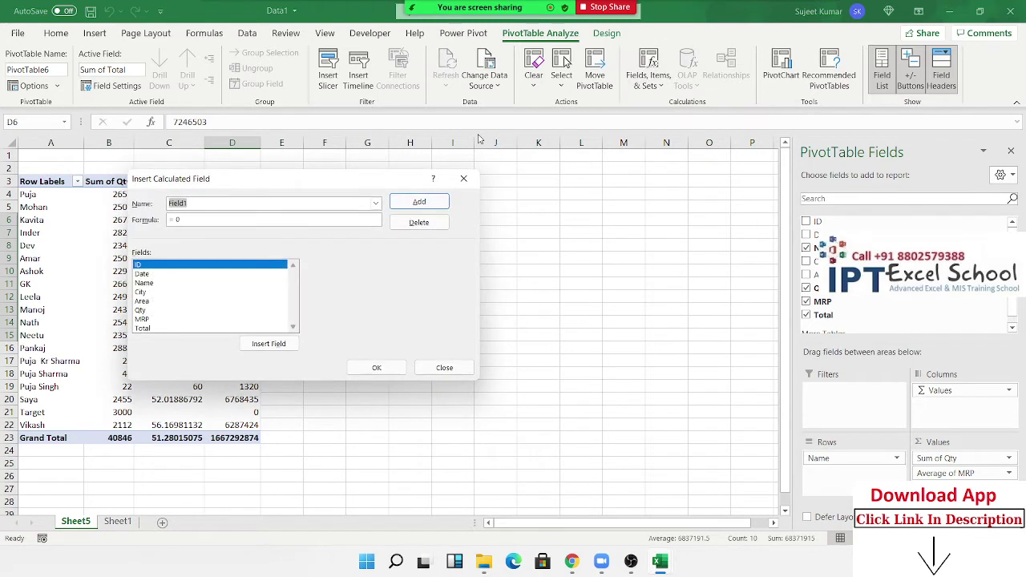
{"action": "type", "text": "GST"}
{"action": "key", "text": "Tab"}
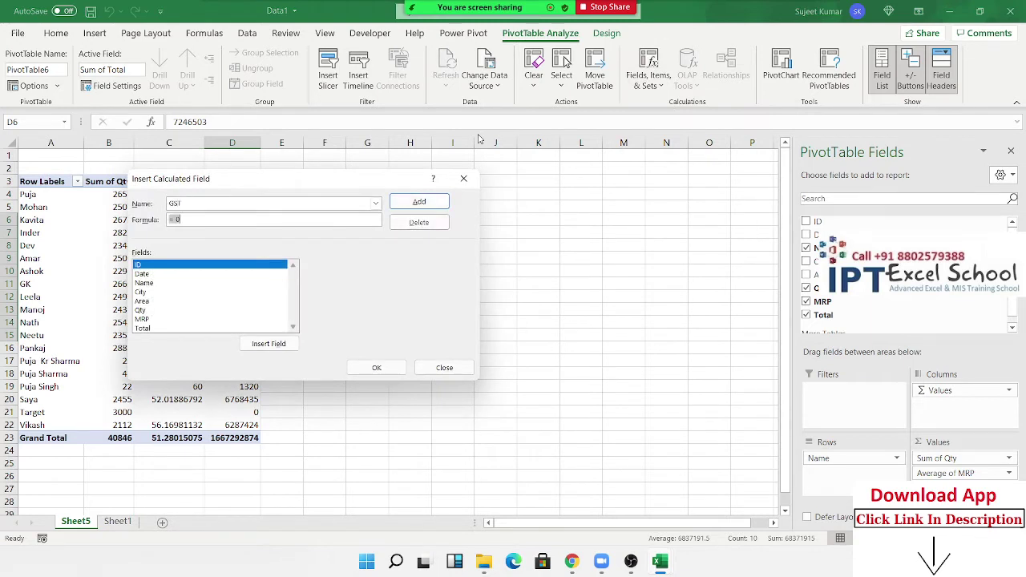
{"action": "type", "text": "="}
{"action": "double_click", "coordinate": [137, 329]}
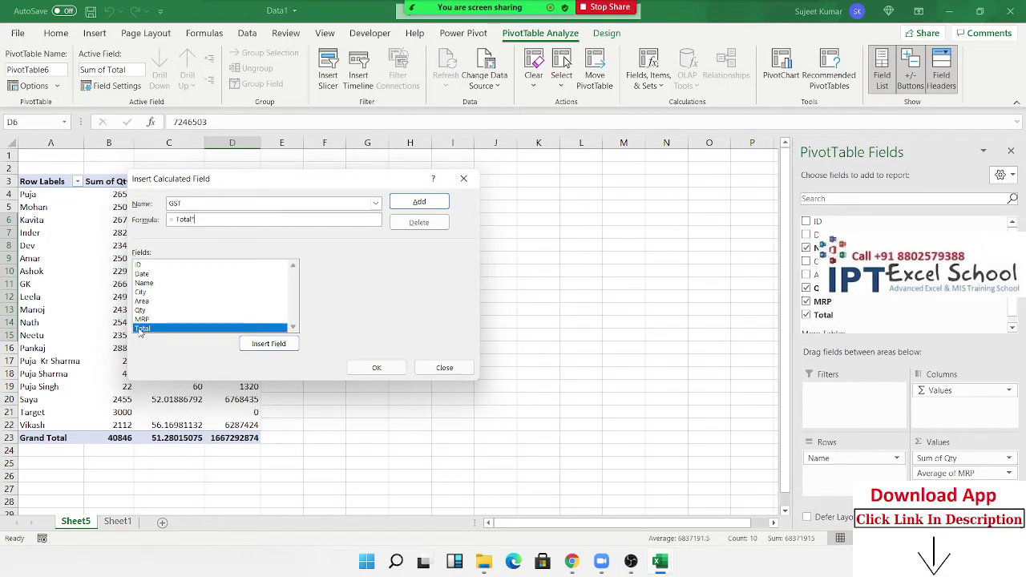
{"action": "type", "text": "18%"}
{"action": "left_click", "coordinate": [432, 202]}
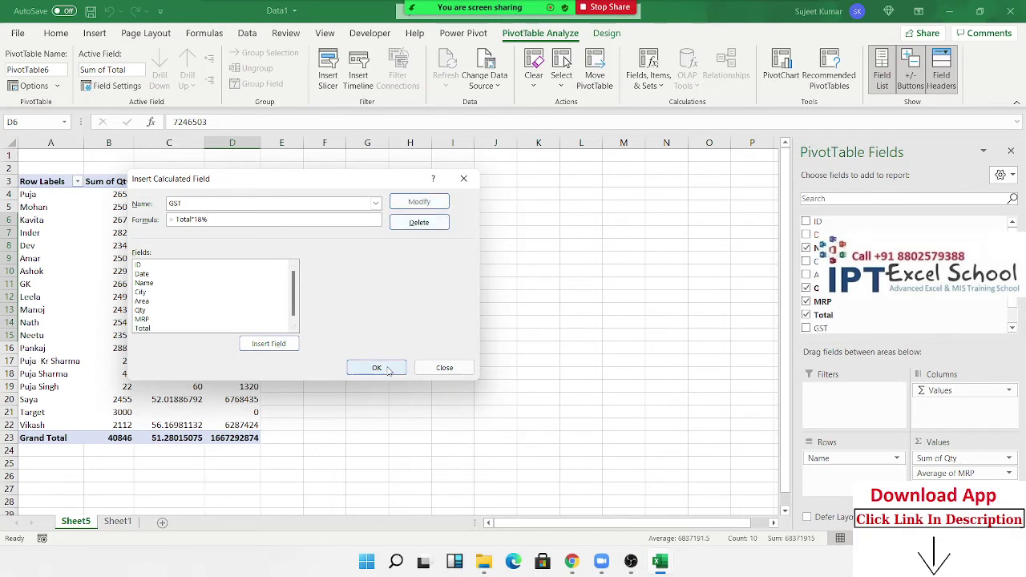
{"action": "left_click", "coordinate": [385, 368]}
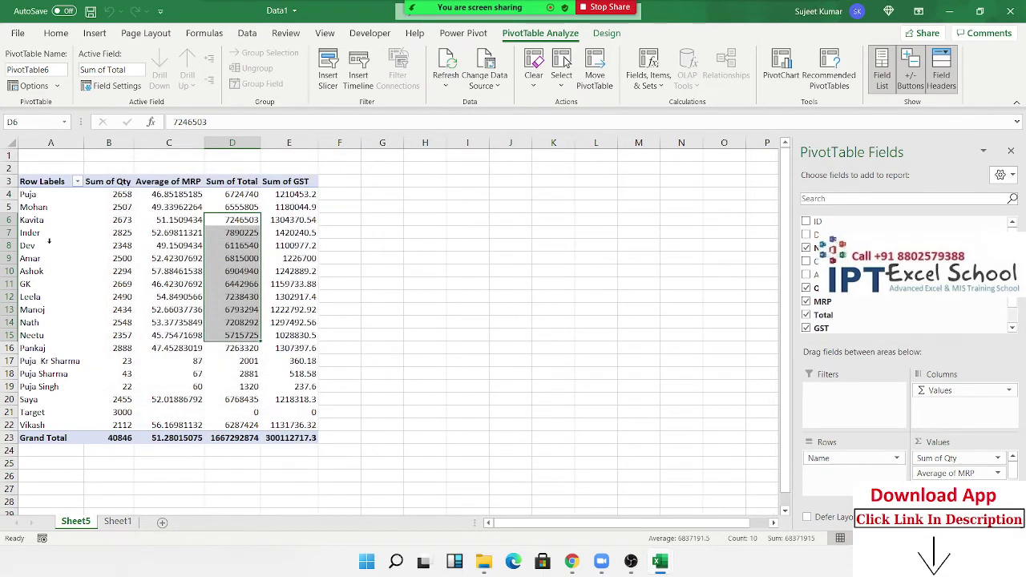
Copy the PivotTable's list of names into column A of a new Sheet6.
{"action": "left_click_drag", "start_coordinate": [43, 195], "coordinate": [45, 425]}
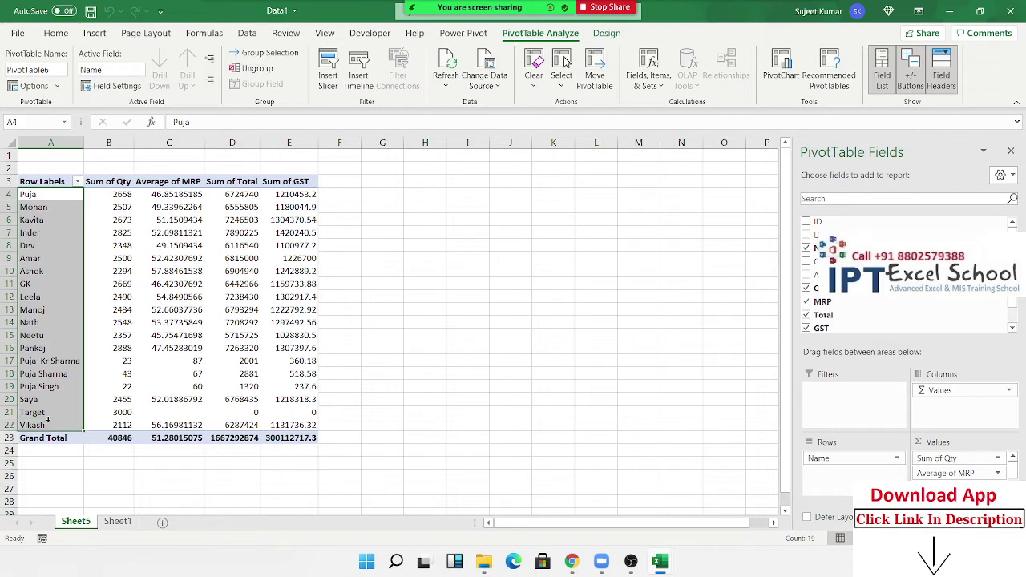
{"action": "key", "text": "ctrl+c"}
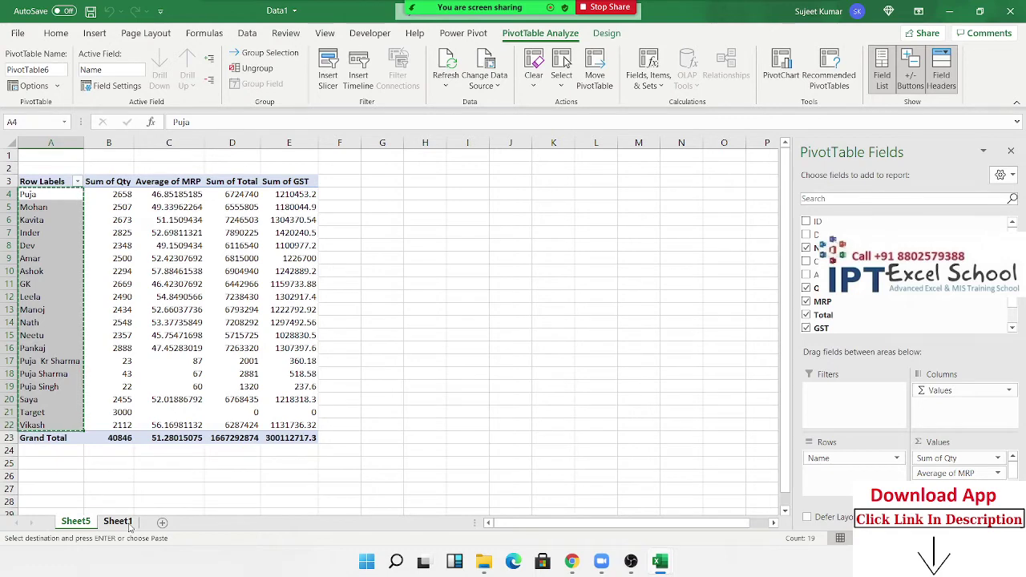
{"action": "left_click", "coordinate": [164, 524]}
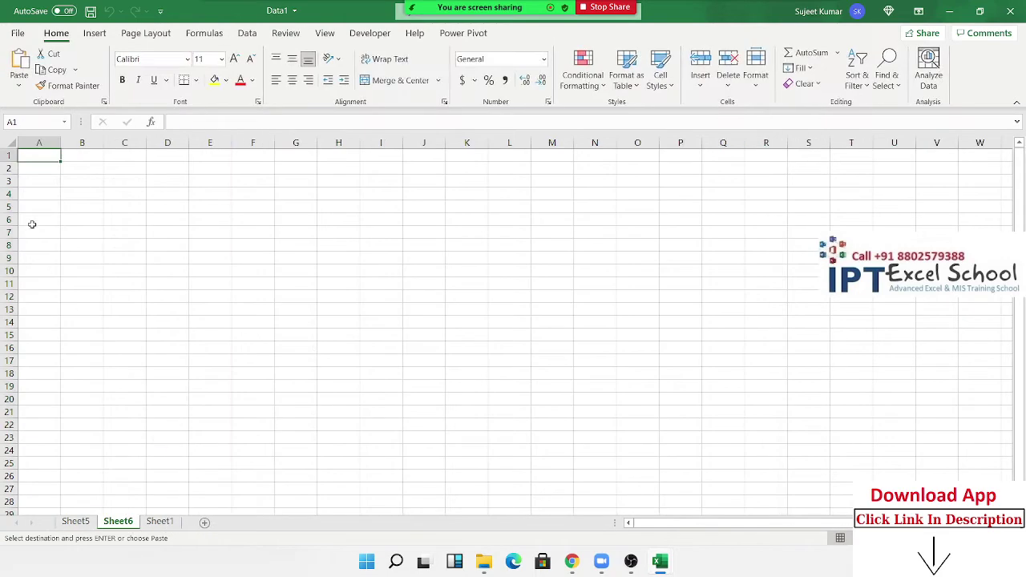
{"action": "key", "text": "ctrl+v"}
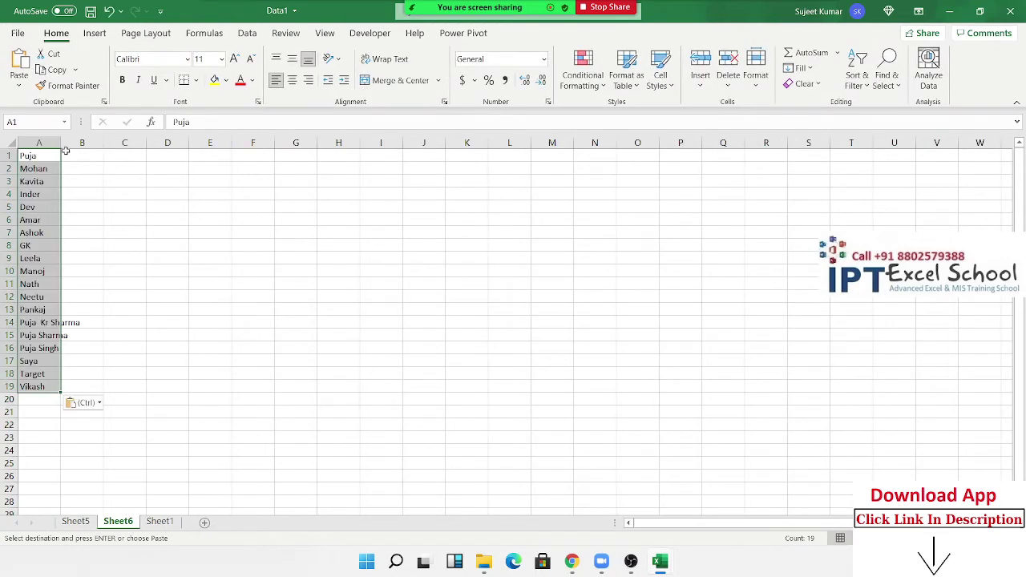
{"action": "double_click", "coordinate": [66, 143]}
Enter 3000 in B1 and fill it down to B19 beside every name.
{"action": "left_click", "coordinate": [113, 157]}
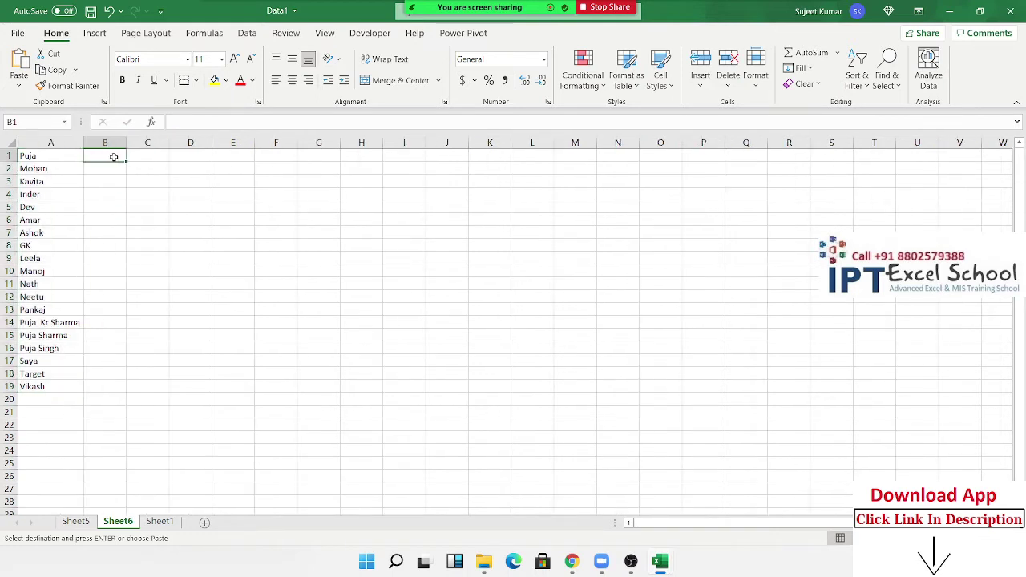
{"action": "type", "text": "=u"}
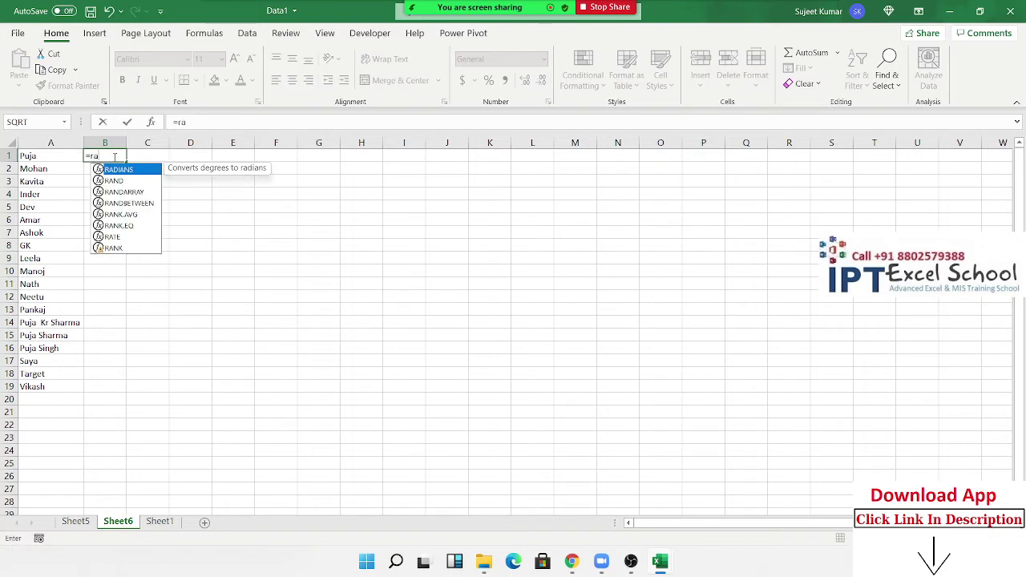
{"action": "key", "text": "Escape"}
{"action": "key", "text": "Escape"}
{"action": "type", "text": "300"}
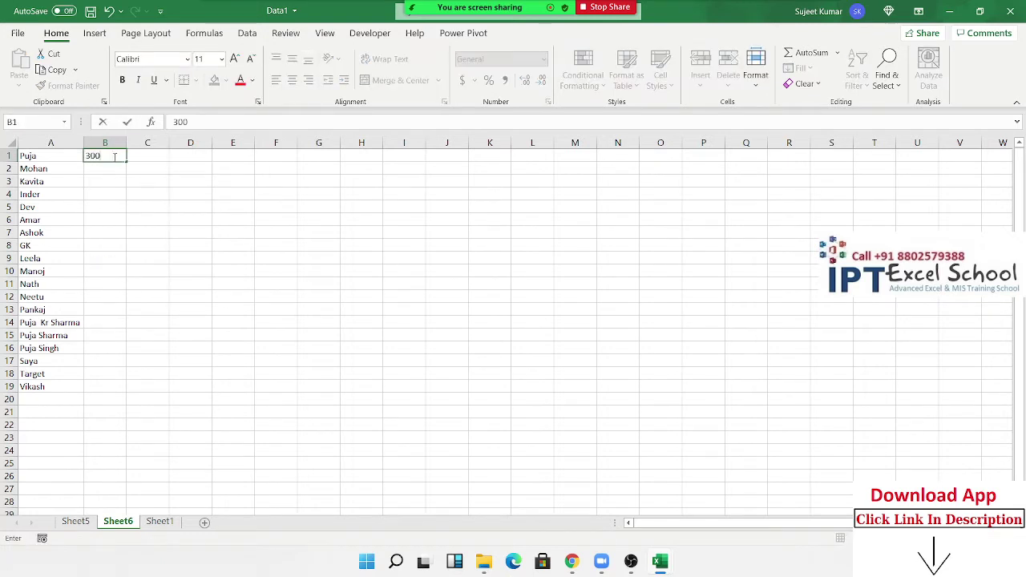
{"action": "type", "text": "0"}
{"action": "key", "text": "Return"}
{"action": "key", "text": "Left"}
{"action": "key", "text": "ctrl+Down"}
{"action": "key", "text": "Right"}
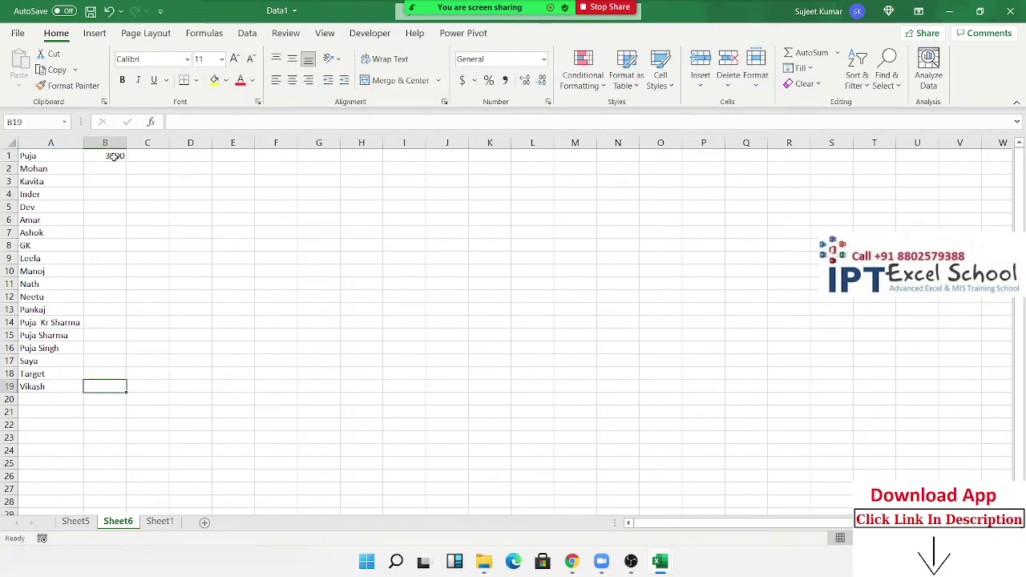
{"action": "key", "text": "ctrl+shift+Up"}
{"action": "key", "text": "ctrl+d"}
Select the A1:B19 block, enter D1 in the Name Box, and switch to Sheet1.
{"action": "key", "text": "ctrl+Up"}
{"action": "key", "text": "Left"}
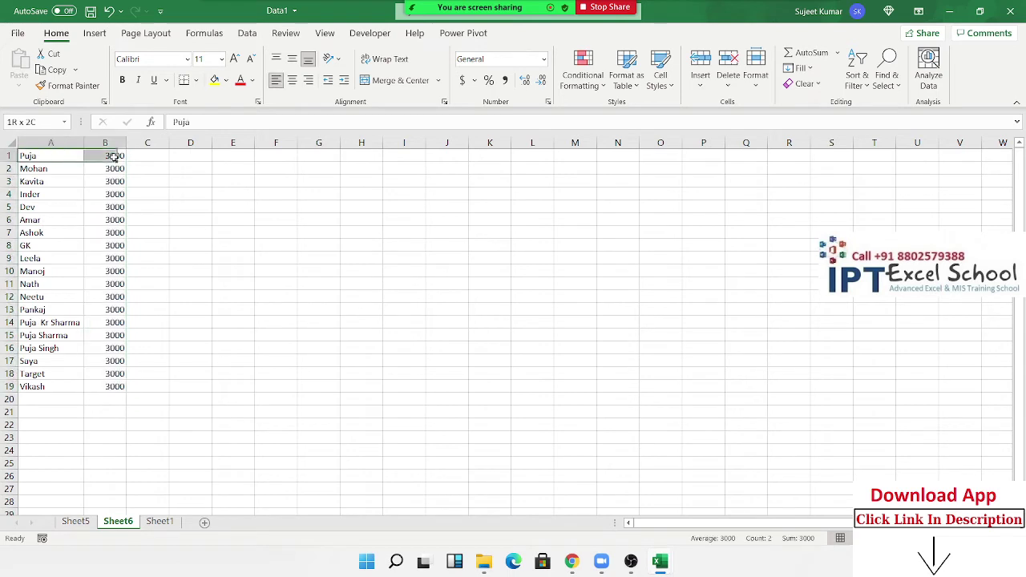
{"action": "key", "text": "ctrl+a"}
{"action": "left_click", "coordinate": [38, 118]}
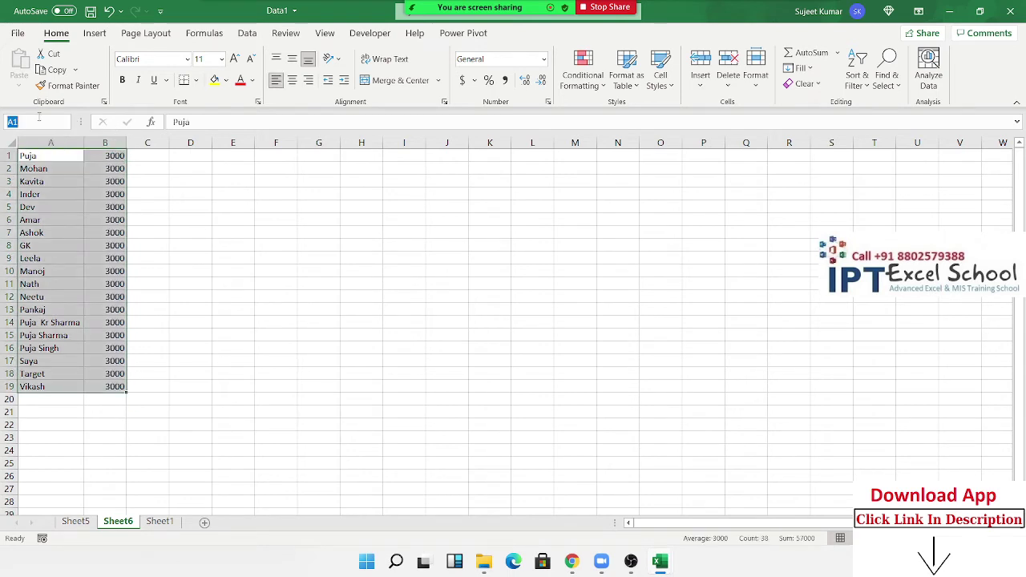
{"action": "type", "text": "D1"}
{"action": "left_click", "coordinate": [207, 281]}
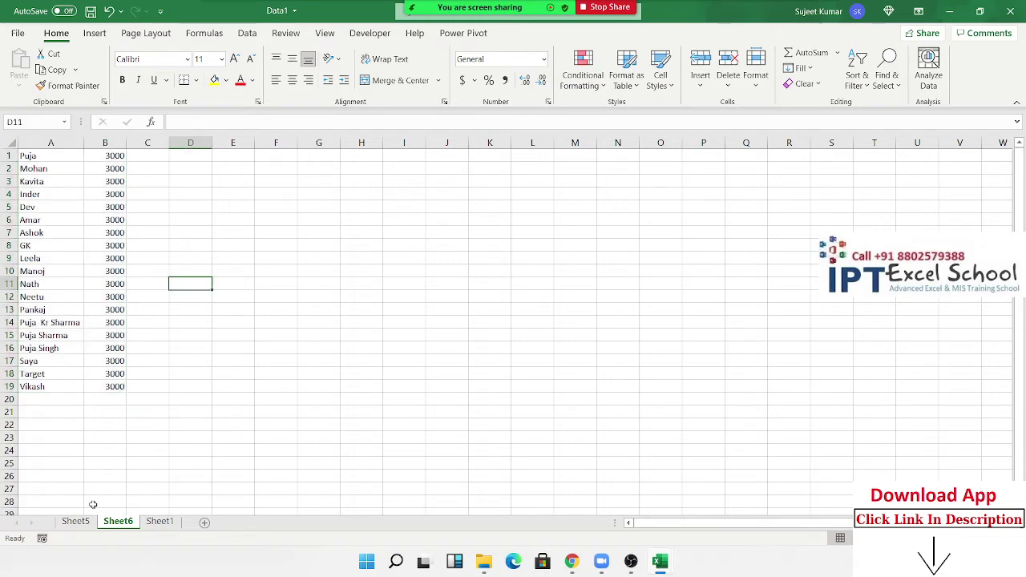
{"action": "left_click", "coordinate": [160, 522]}
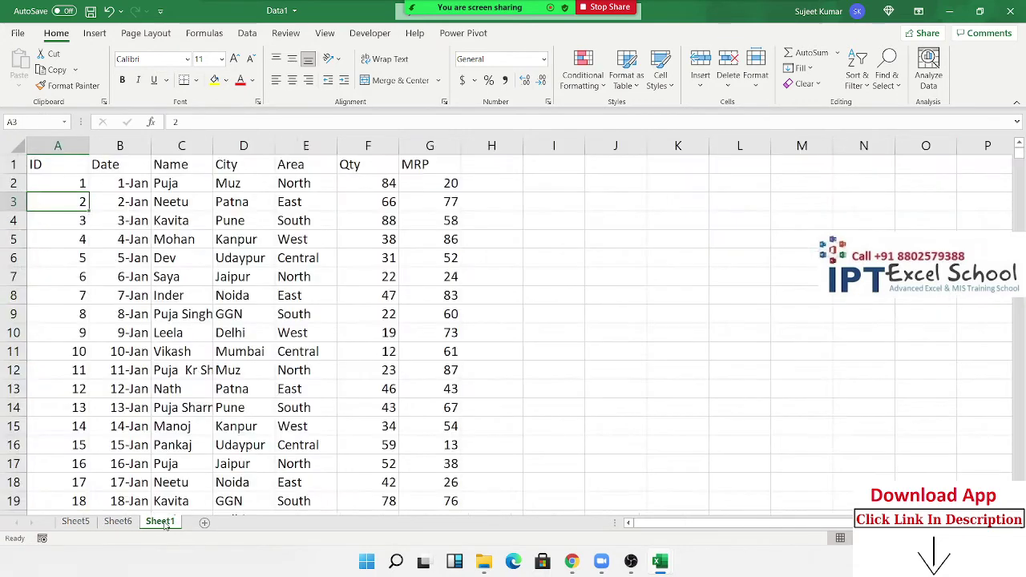
Open the Insert Calculated Field dialog for the PivotTable on Sheet5.
{"action": "left_click", "coordinate": [76, 522]}
{"action": "left_click", "coordinate": [172, 284]}
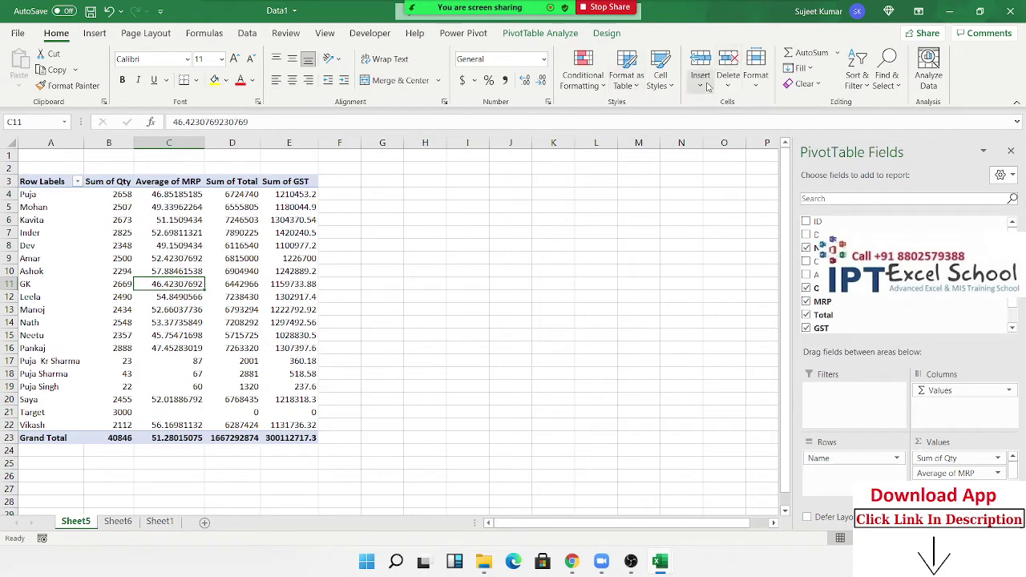
{"action": "left_click", "coordinate": [540, 33]}
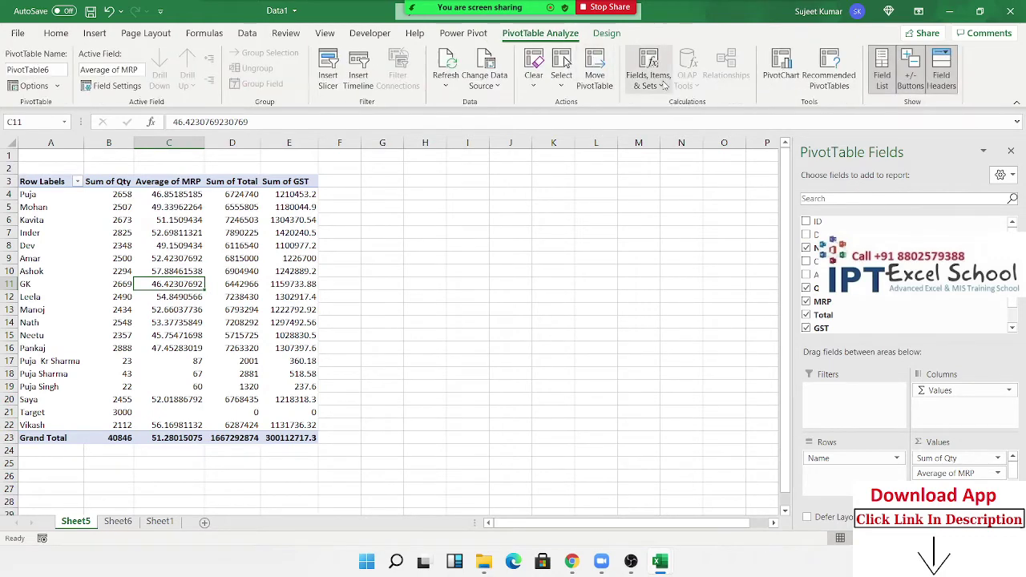
{"action": "left_click", "coordinate": [664, 80]}
{"action": "left_click", "coordinate": [674, 104]}
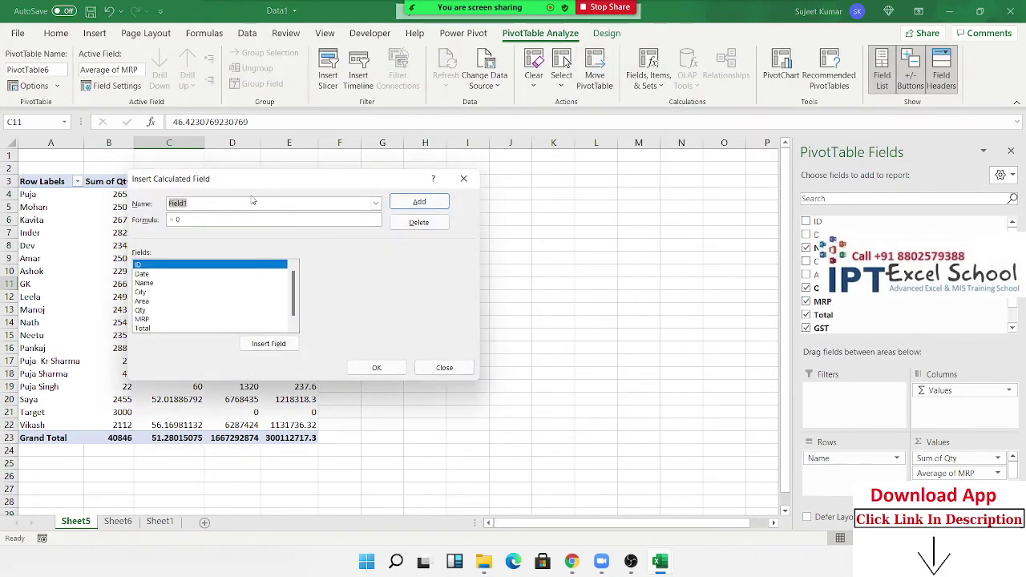
{"action": "left_click_drag", "start_coordinate": [253, 180], "coordinate": [371, 267]}
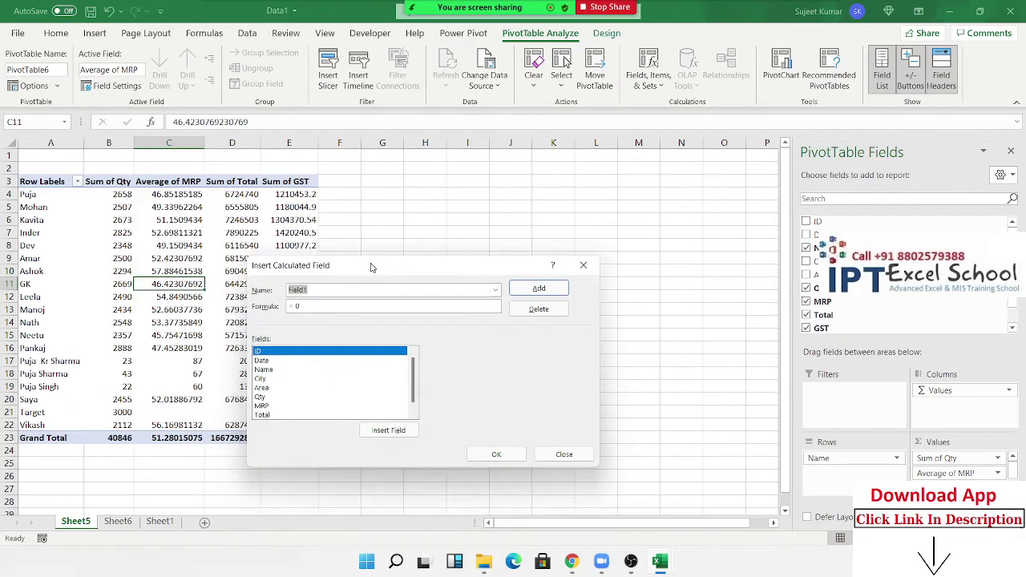
Name the field TRG with formula Vlookup(Name,D1,2,0), then clear it after Excel rejects it.
{"action": "type", "text": "TRG"}
{"action": "key", "text": "BackSpace"}
{"action": "type", "text": "V"}
{"action": "type", "text": "lookup"}
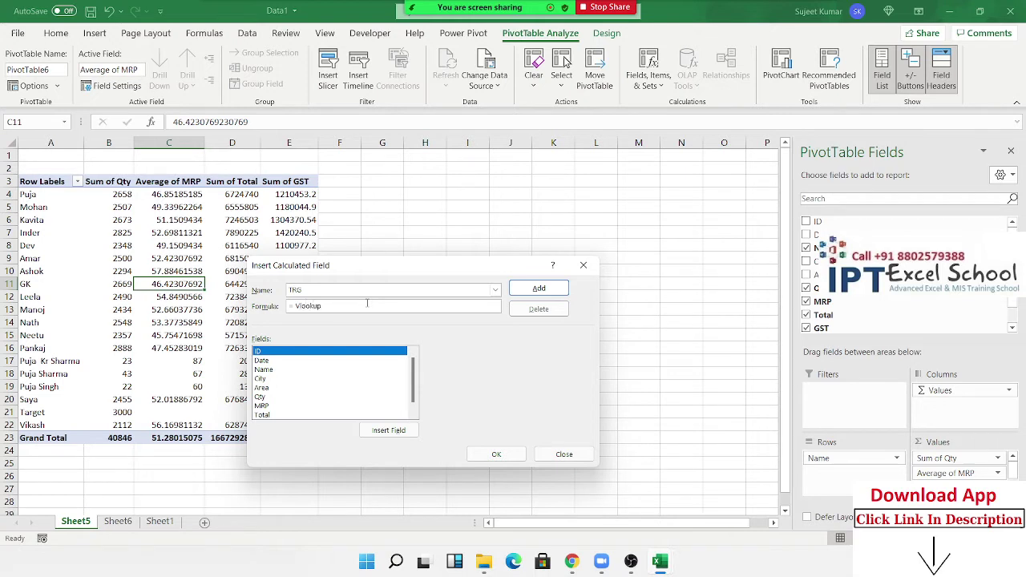
{"action": "type", "text": "("}
{"action": "double_click", "coordinate": [268, 370]}
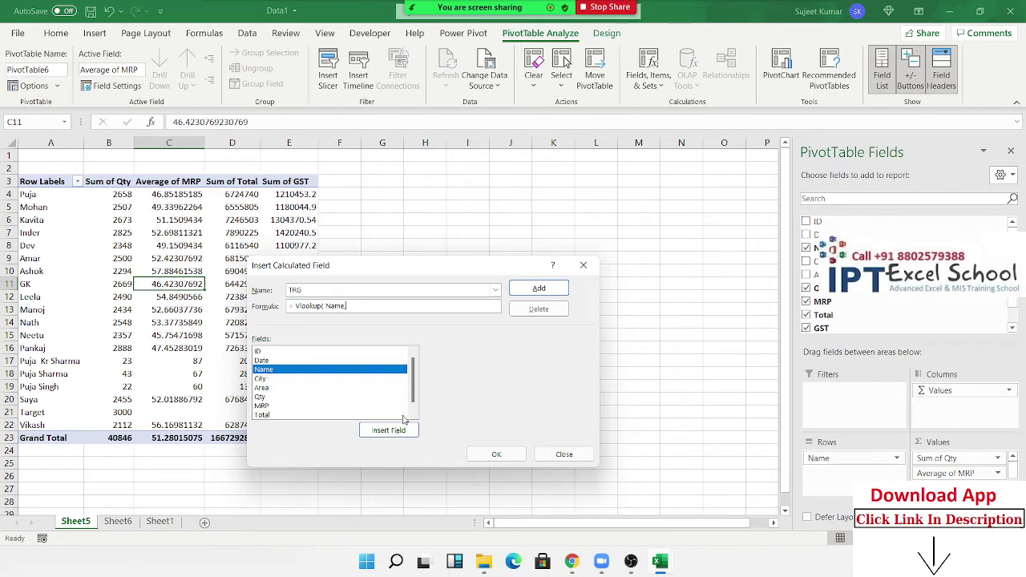
{"action": "type", "text": "D1:I"}
{"action": "type", "text": ","}
{"action": "type", "text": "2,"}
{"action": "type", "text": "0"}
{"action": "type", "text": ")"}
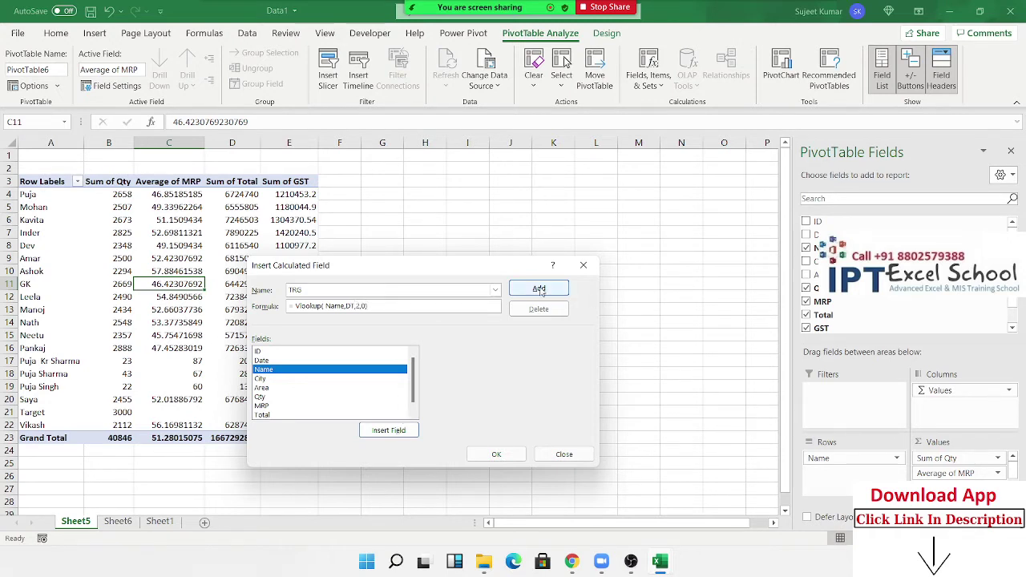
{"action": "left_click", "coordinate": [540, 290]}
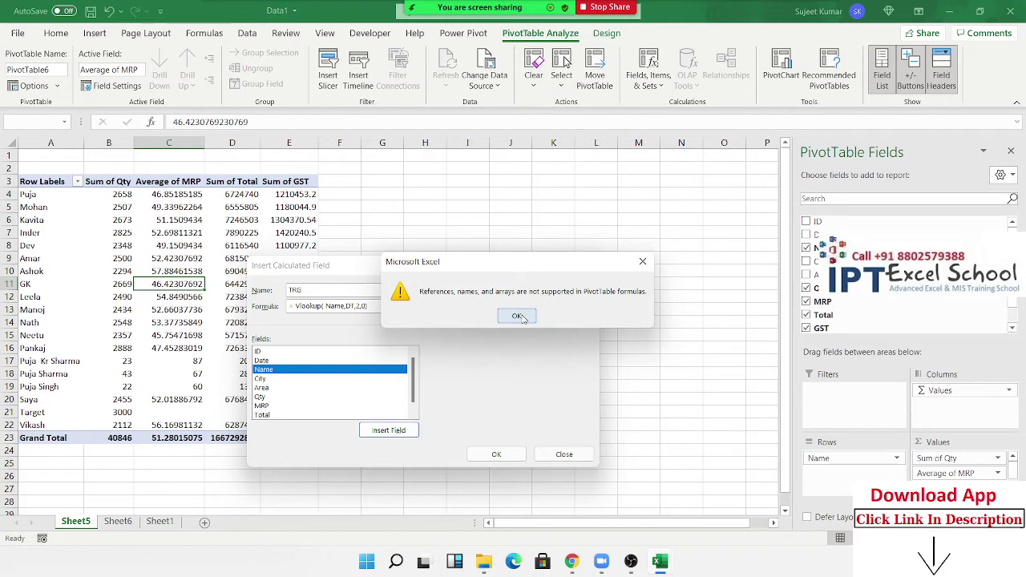
{"action": "left_click", "coordinate": [518, 316]}
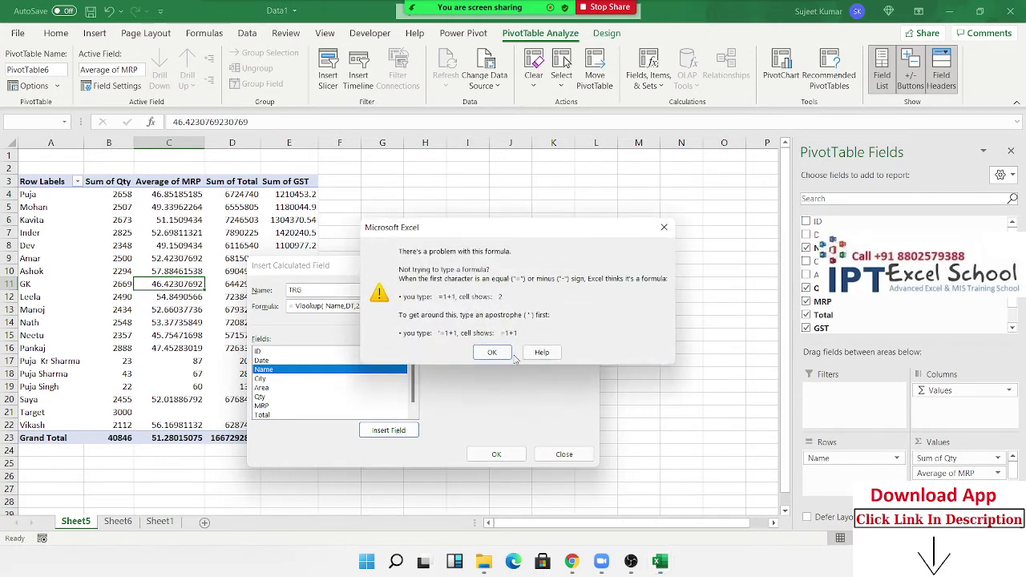
{"action": "left_click", "coordinate": [489, 352]}
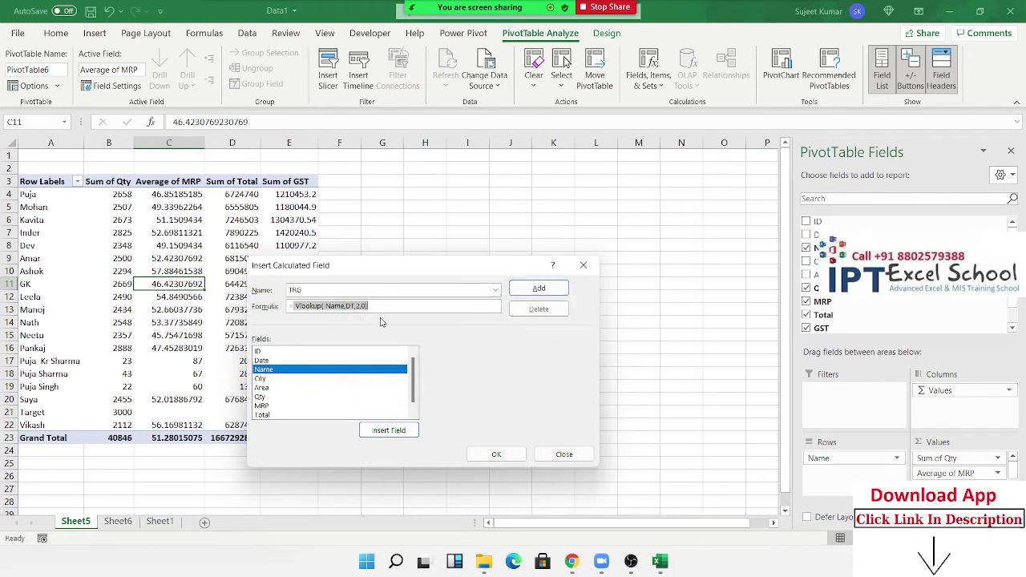
{"action": "key", "text": "BackSpace"}
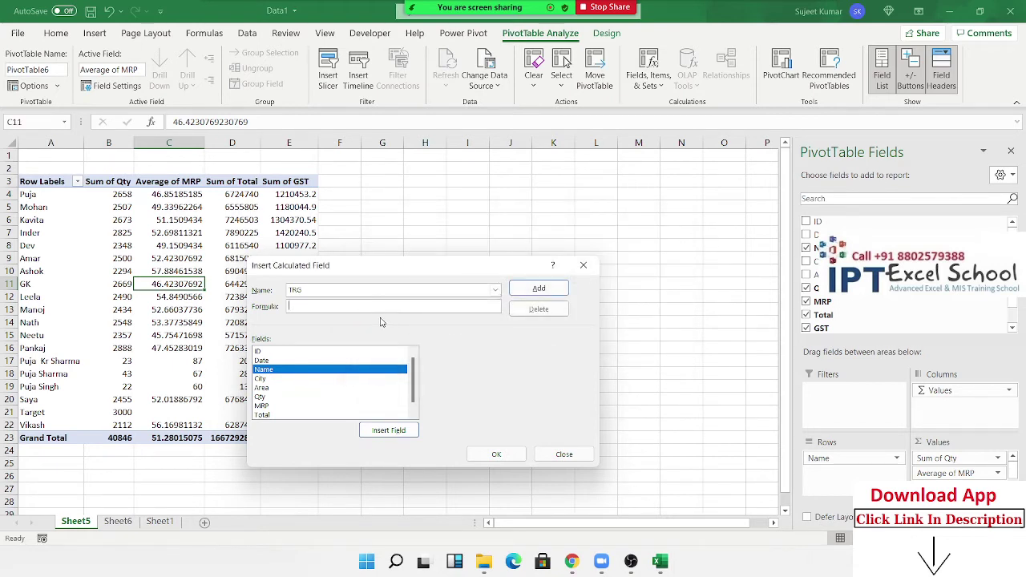
Rename the calculated field from TRG to INC.
{"action": "type", "text": "="}
{"action": "type", "text": "=if("}
{"action": "double_click", "coordinate": [282, 289]}
{"action": "type", "text": "INC"}
{"action": "left_click", "coordinate": [311, 307]}
Give INC the formula =IF(Qty<=2000,5000,IF(Qty<=2500,10000,20000)) and add it to the PivotTable.
{"action": "scroll", "coordinate": [329, 357], "scroll_direction": "down", "scroll_amount": 1}
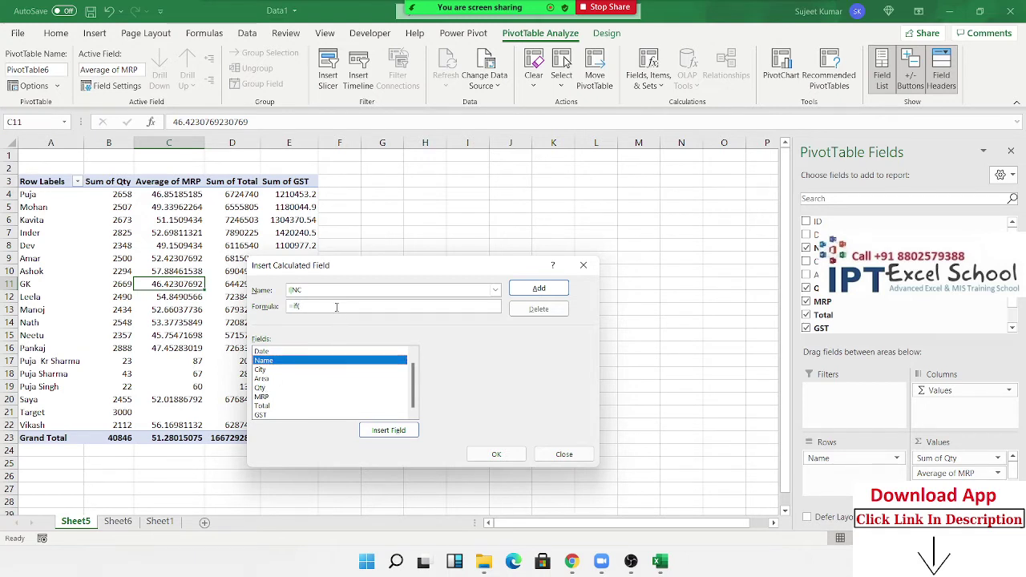
{"action": "left_click", "coordinate": [269, 396]}
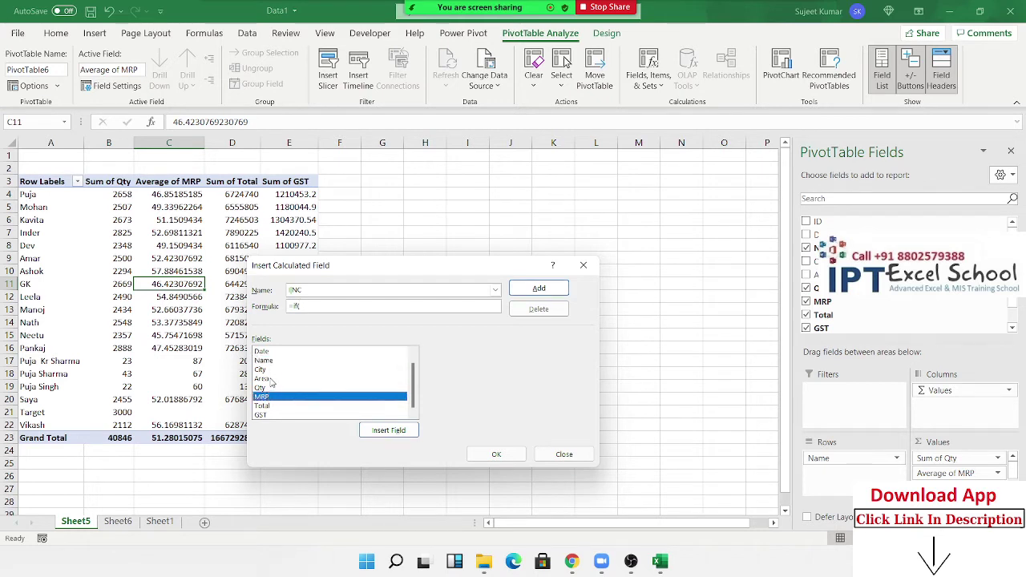
{"action": "left_click", "coordinate": [270, 379]}
{"action": "left_click", "coordinate": [273, 397]}
{"action": "left_click", "coordinate": [264, 390]}
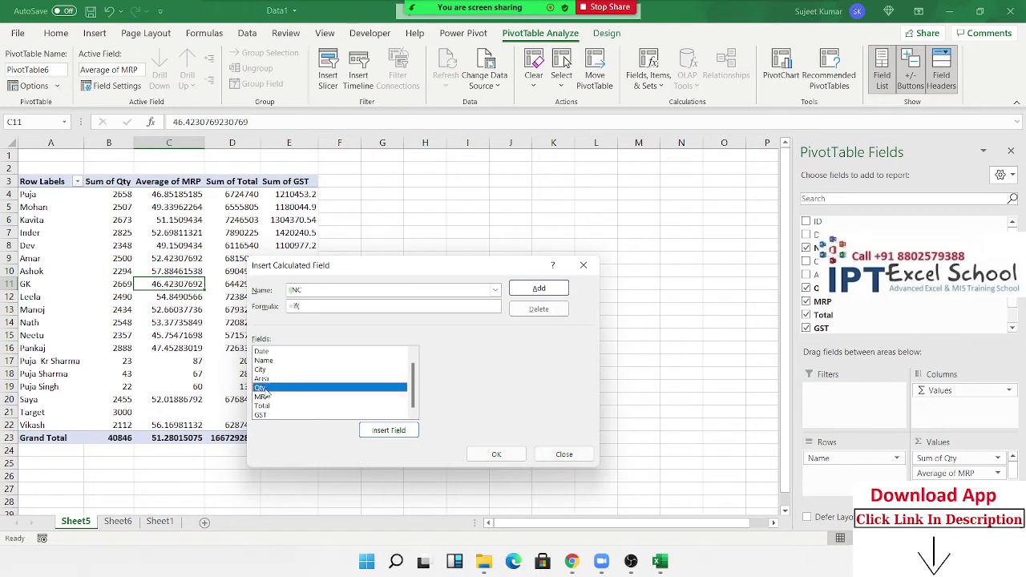
{"action": "double_click", "coordinate": [265, 390]}
{"action": "type", "text": "<="}
{"action": "type", "text": "2000,"}
{"action": "type", "text": "5000"}
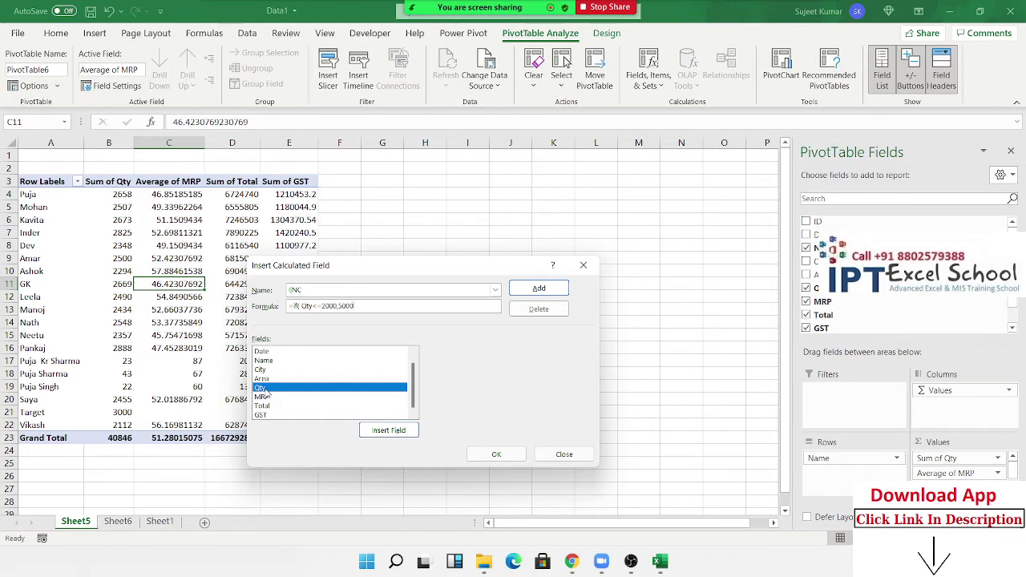
{"action": "type", "text": ",if("}
{"action": "double_click", "coordinate": [308, 390]}
{"action": "type", "text": "="}
{"action": "type", "text": "2500,"}
{"action": "type", "text": "10000"}
{"action": "type", "text": "5"}
{"action": "type", "text": "20"}
{"action": "type", "text": "000"}
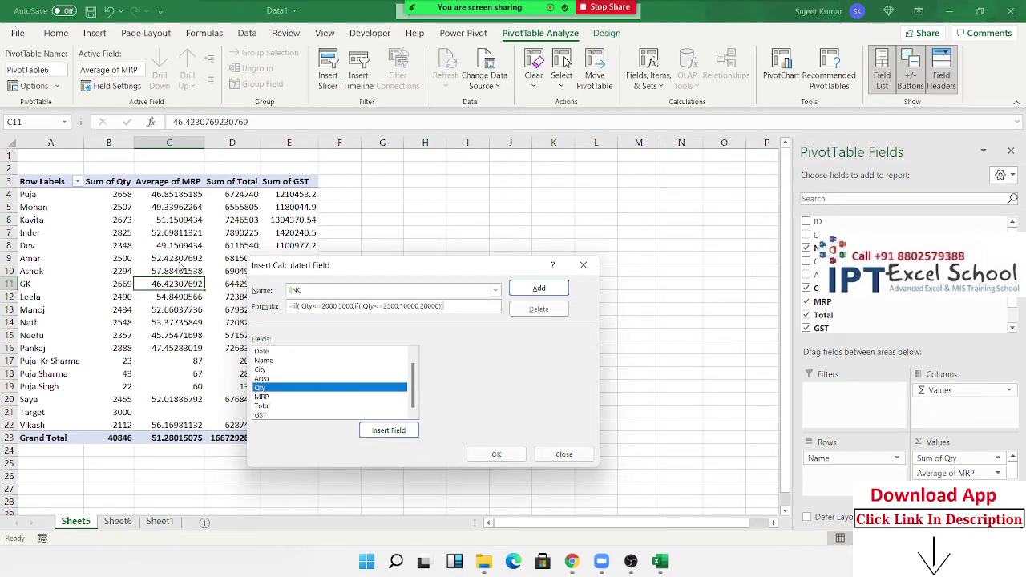
{"action": "left_click", "coordinate": [548, 292]}
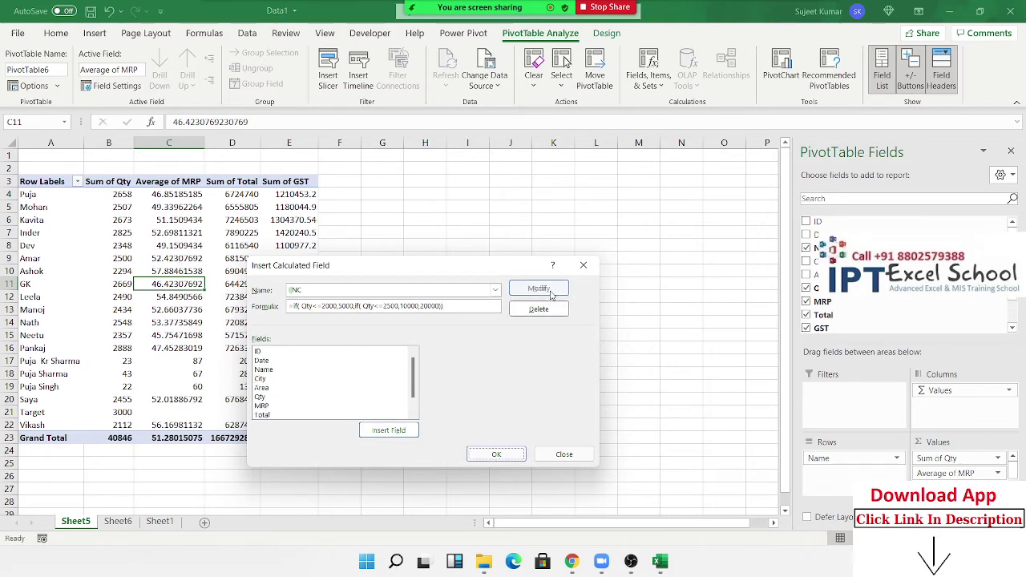
{"action": "left_click", "coordinate": [498, 454]}
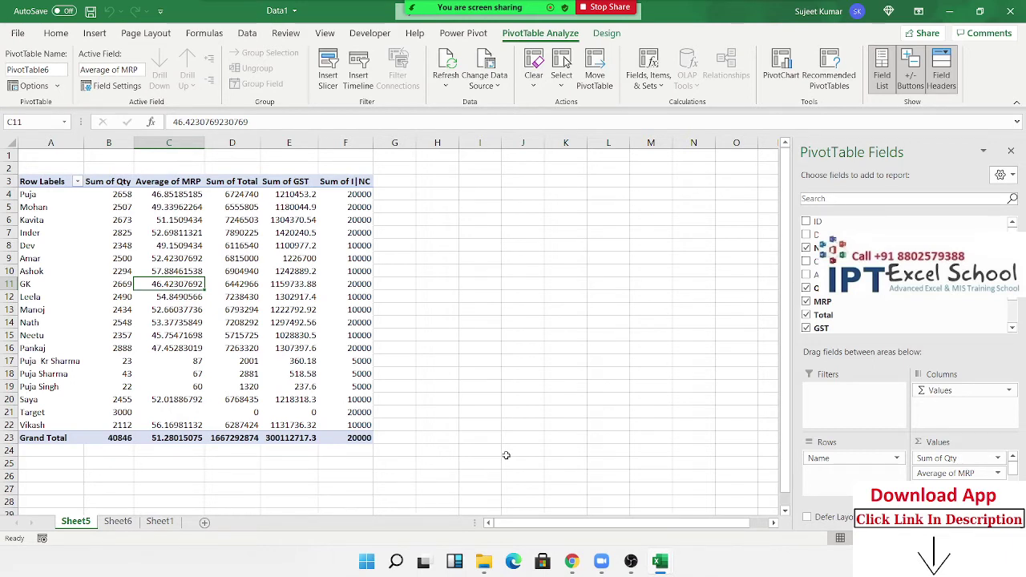
Delete the old Sheet5 pivot-table sheet.
{"action": "right_click", "coordinate": [87, 528]}
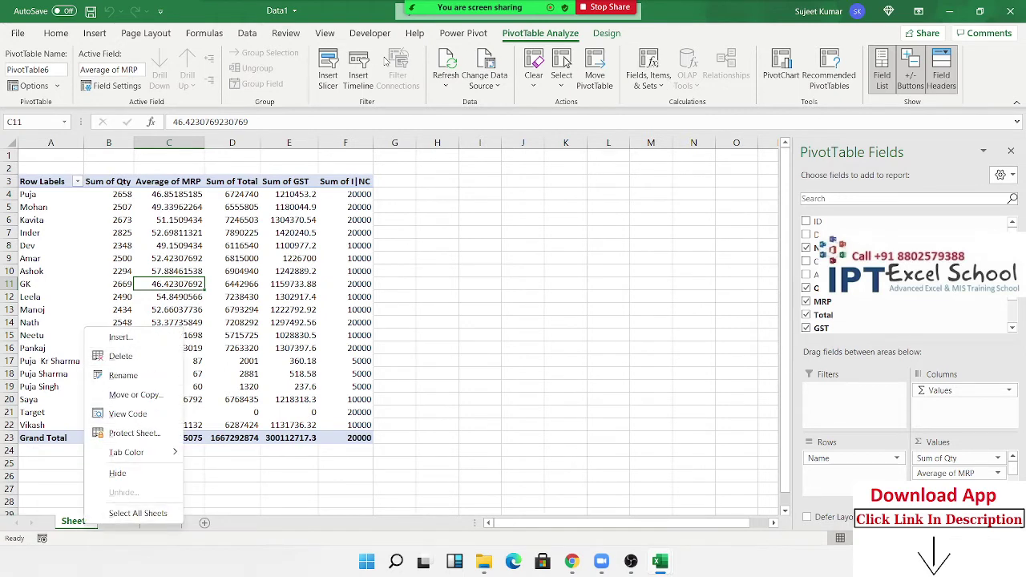
{"action": "key", "text": "Escape"}
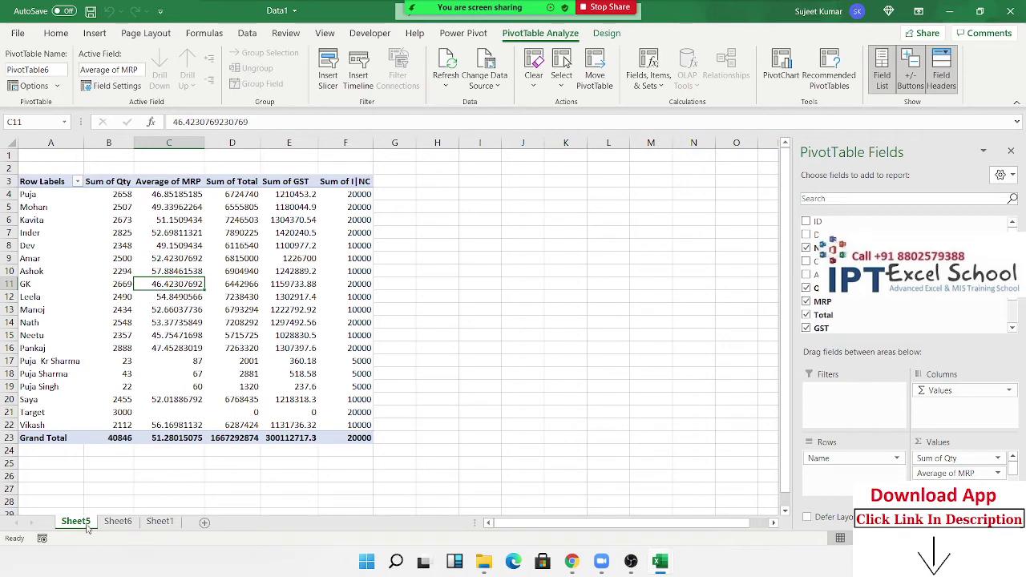
{"action": "right_click", "coordinate": [88, 528]}
{"action": "left_click", "coordinate": [142, 357]}
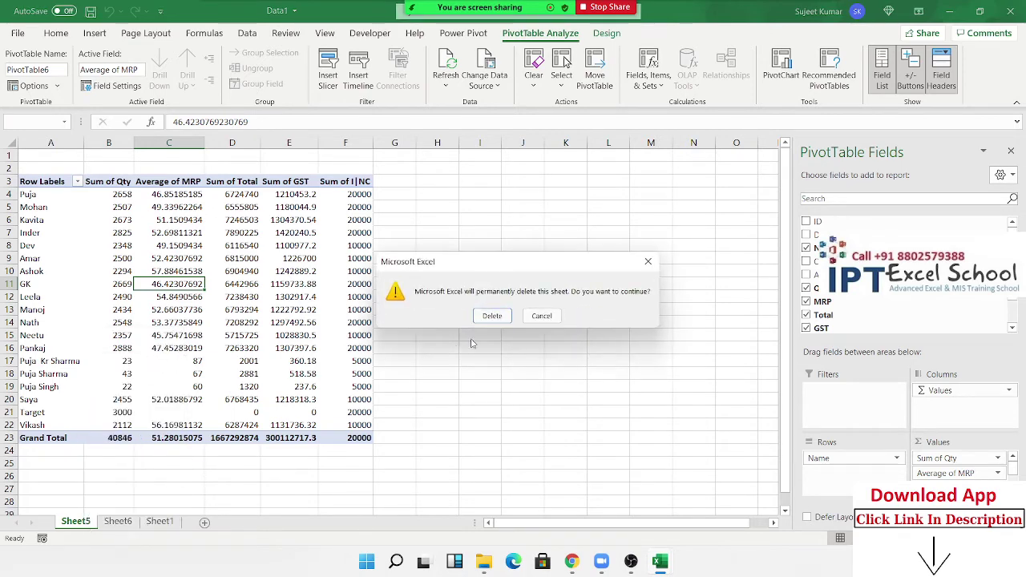
{"action": "left_click", "coordinate": [492, 316]}
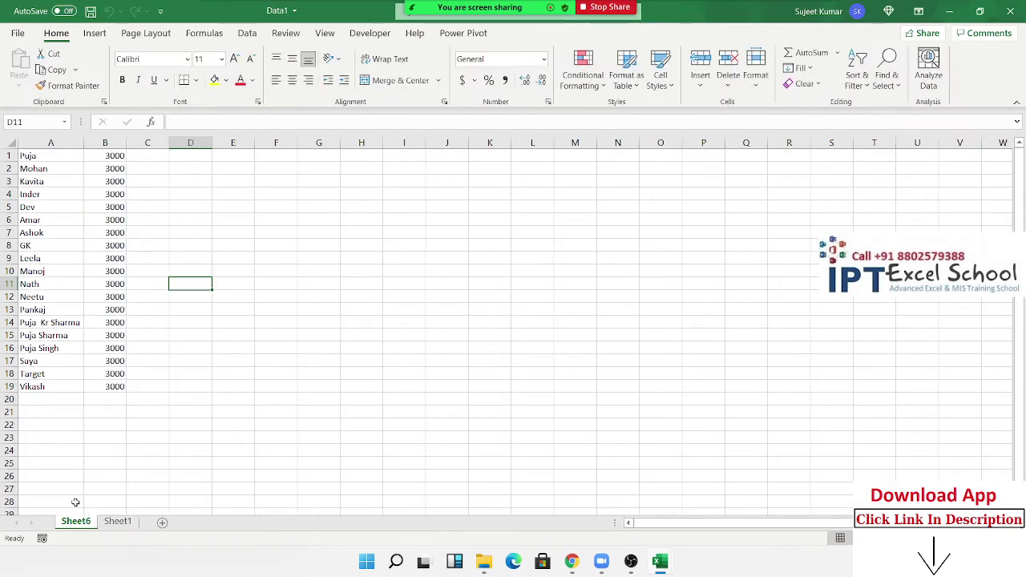
Delete Sheet6, leaving only Sheet1's data.
{"action": "right_click", "coordinate": [71, 522]}
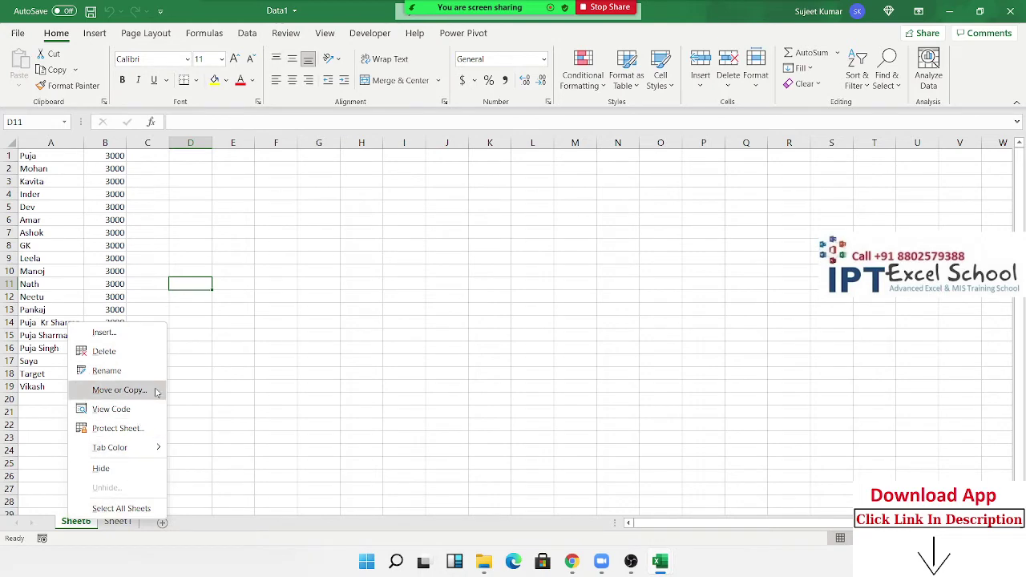
{"action": "key", "text": "Escape"}
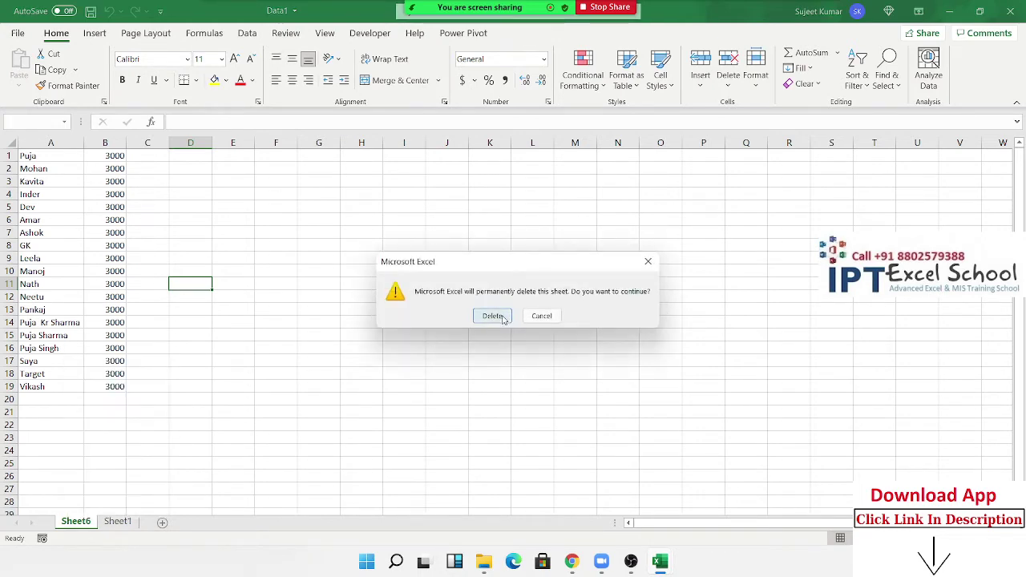
{"action": "left_click", "coordinate": [504, 318]}
{"action": "left_click", "coordinate": [90, 450]}
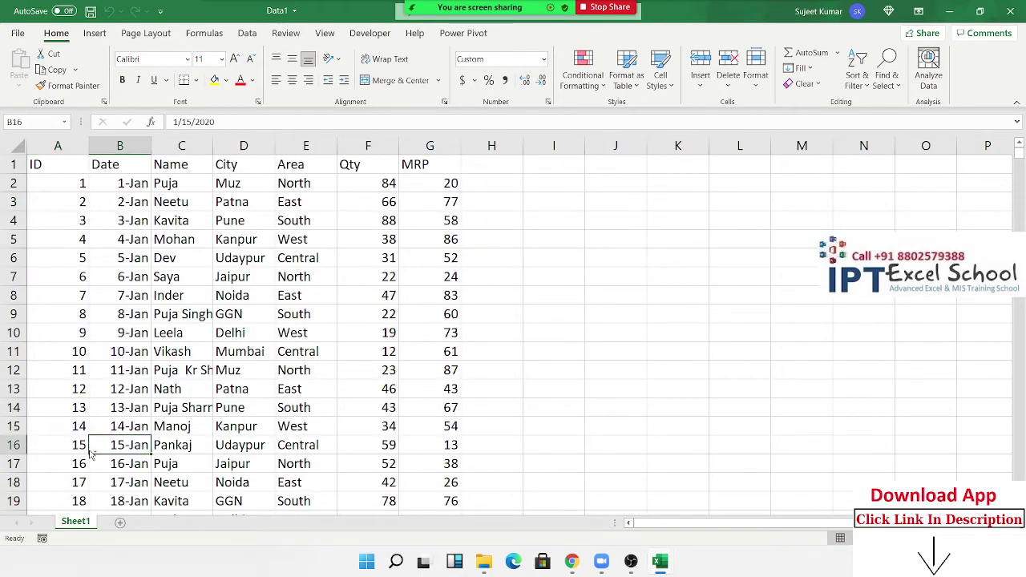
Clear the Target row A798:G798 at the bottom of Sheet1's data.
{"action": "key", "text": "ctrl+Down"}
{"action": "key", "text": "Down"}
{"action": "key", "text": "Down"}
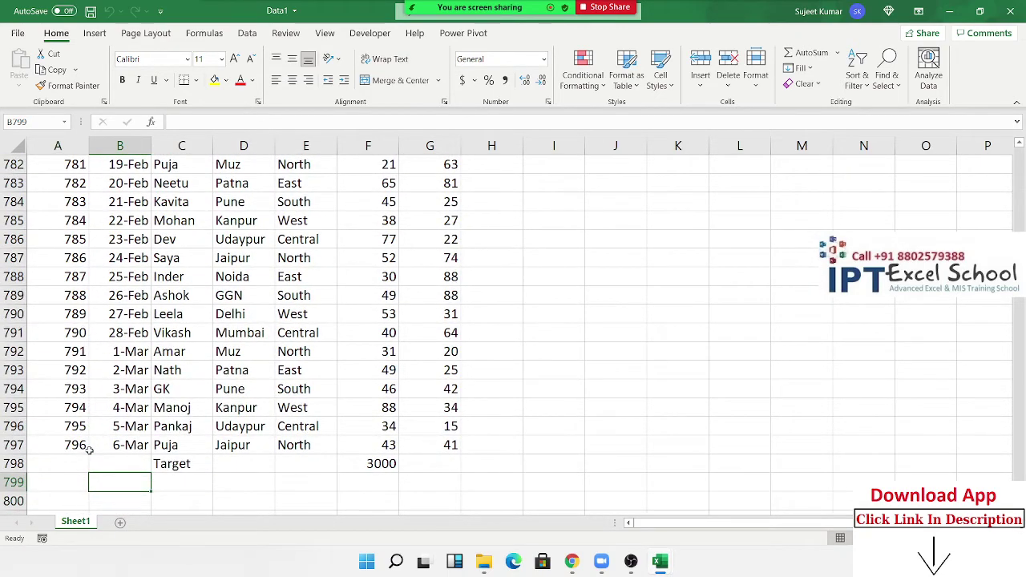
{"action": "key", "text": "Up"}
{"action": "key", "text": "Left"}
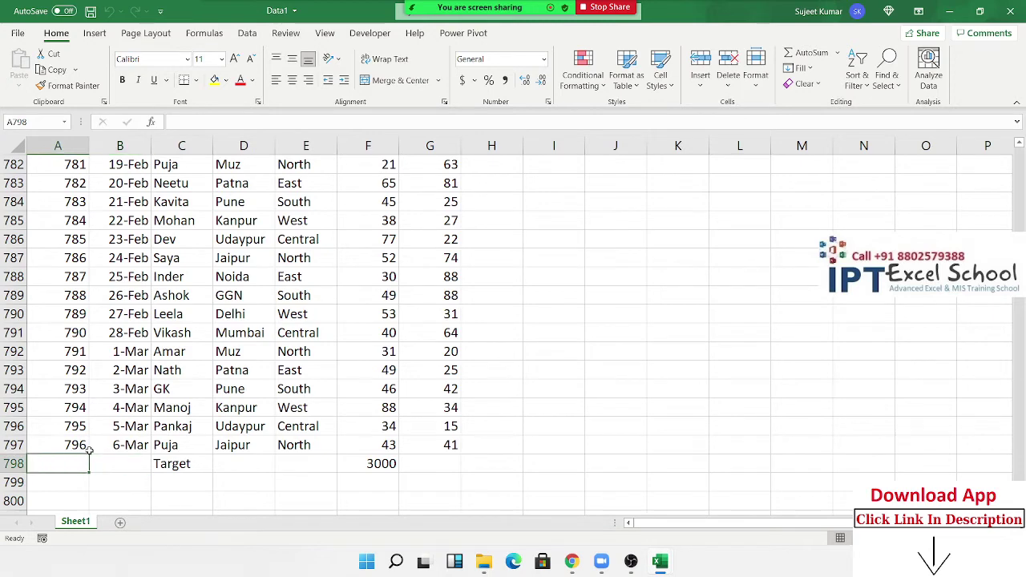
{"action": "key", "text": "shift+Right"}
{"action": "key", "text": "shift+Right"}
{"action": "key", "text": "shift+Right"}
{"action": "key", "text": "shift+Right"}
{"action": "key", "text": "shift+Right"}
{"action": "key", "text": "shift+Right"}
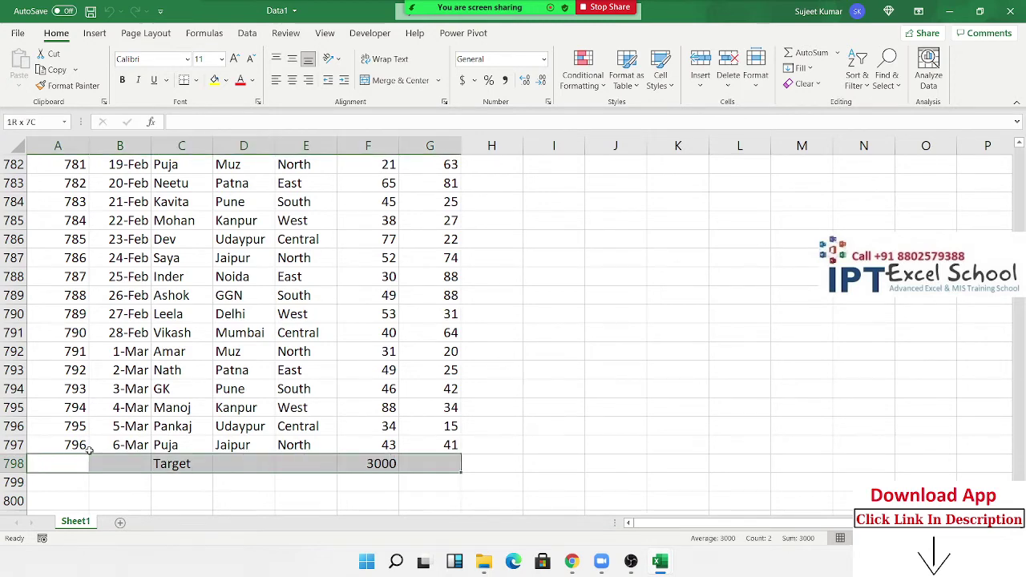
{"action": "key", "text": "Delete"}
{"action": "key", "text": "ctrl+Up"}
{"action": "key", "text": "ctrl+Up"}
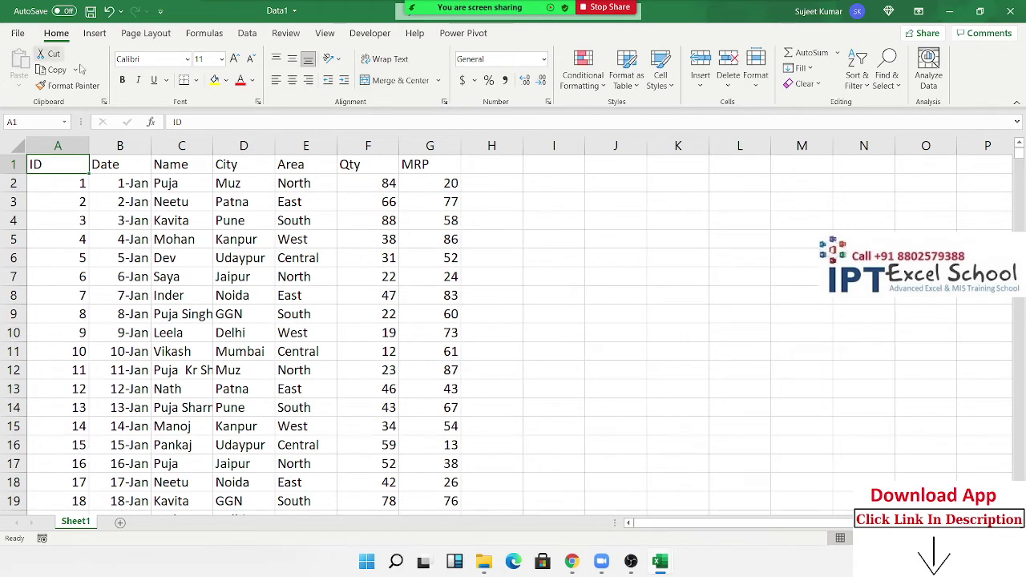
Add a new blank Sheet7.
{"action": "left_click", "coordinate": [95, 33]}
{"action": "left_click", "coordinate": [24, 65]}
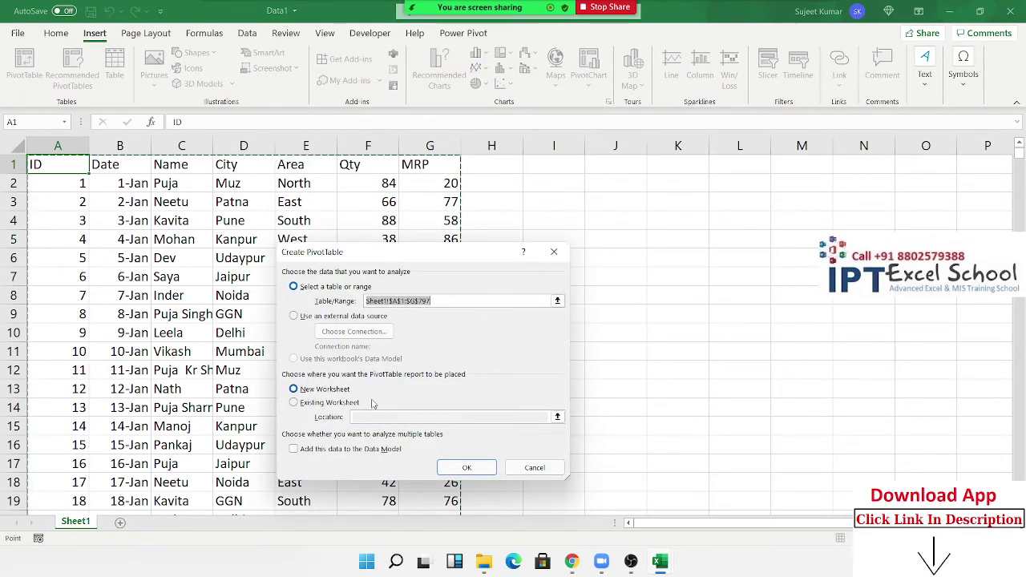
{"action": "key", "text": "Escape"}
{"action": "left_click", "coordinate": [122, 523]}
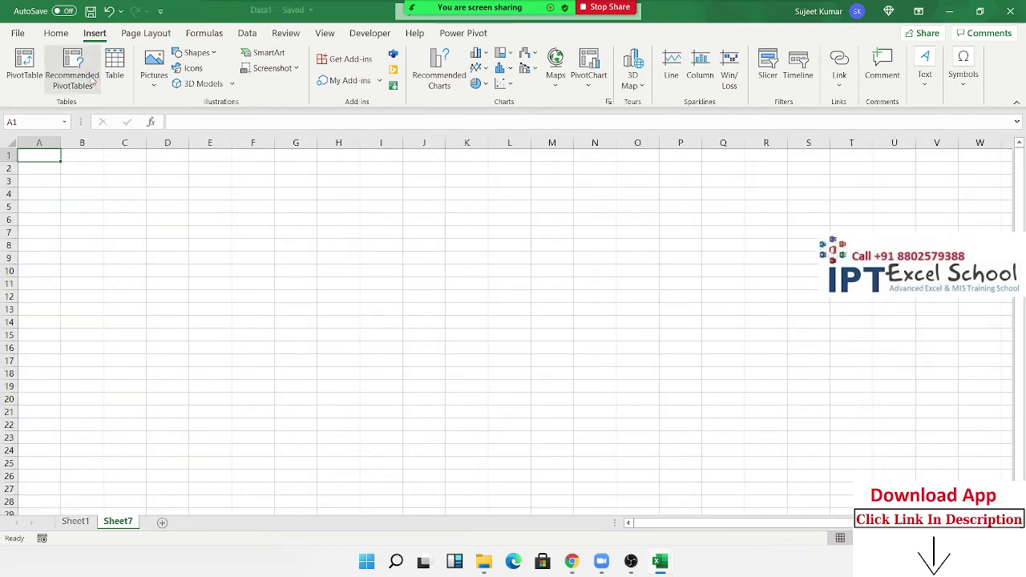
Start a PivotTable on Sheet7 using an external data source, browsing for more connections.
{"action": "left_click", "coordinate": [24, 64]}
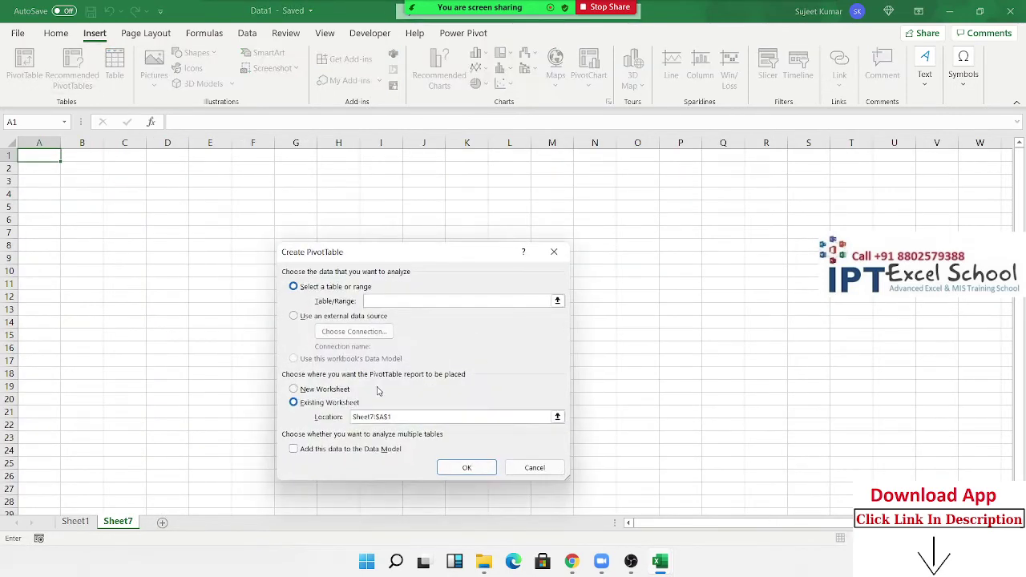
{"action": "left_click", "coordinate": [334, 318]}
{"action": "left_click", "coordinate": [353, 331]}
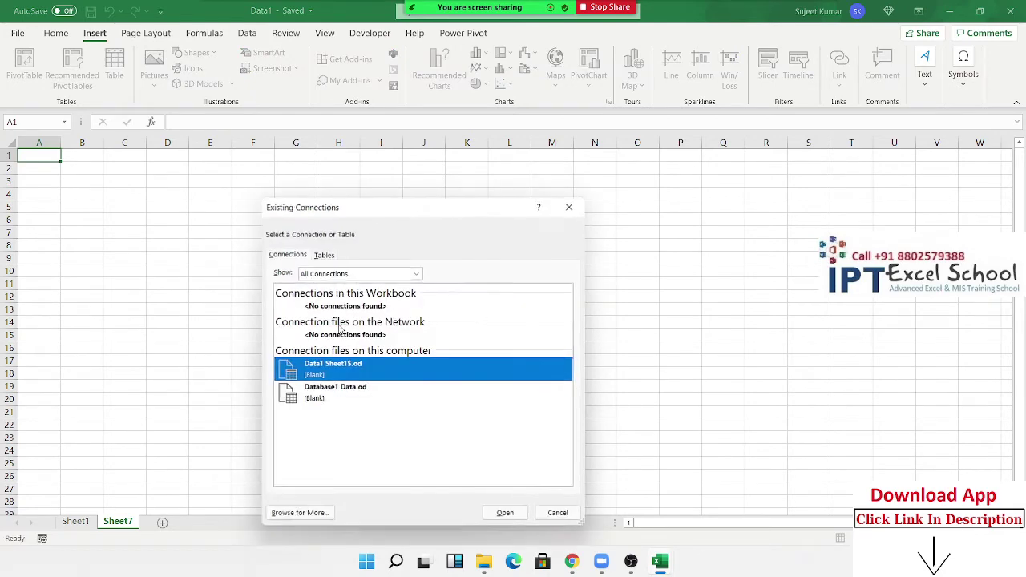
{"action": "key", "text": "Escape"}
{"action": "key", "text": "Escape"}
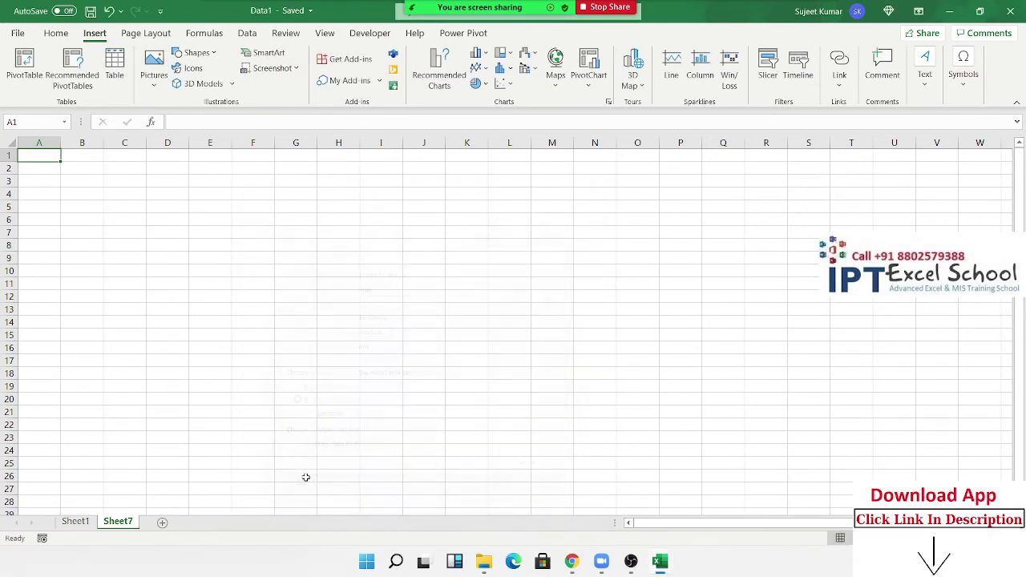
{"action": "left_click", "coordinate": [38, 80]}
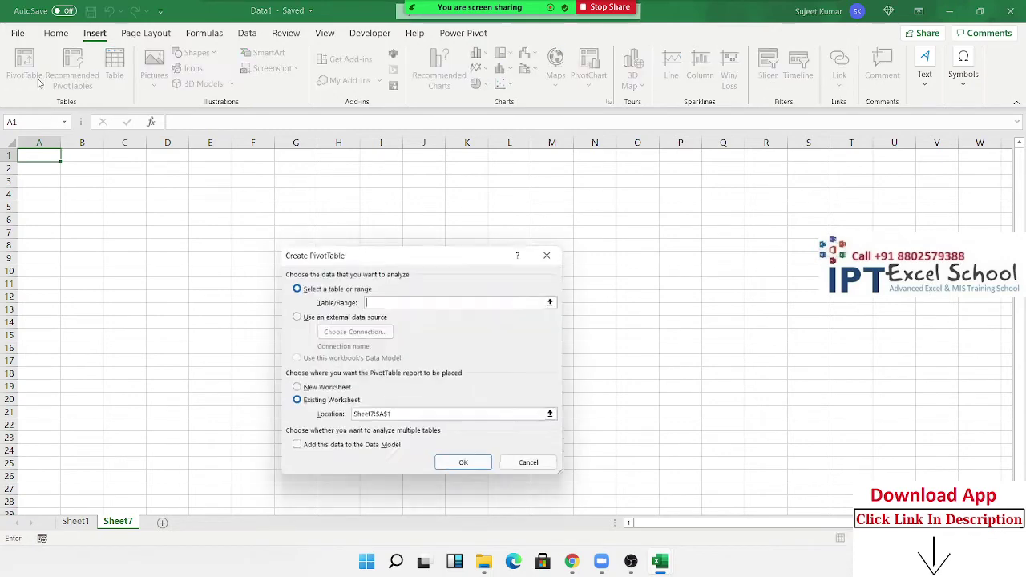
{"action": "left_click", "coordinate": [317, 318]}
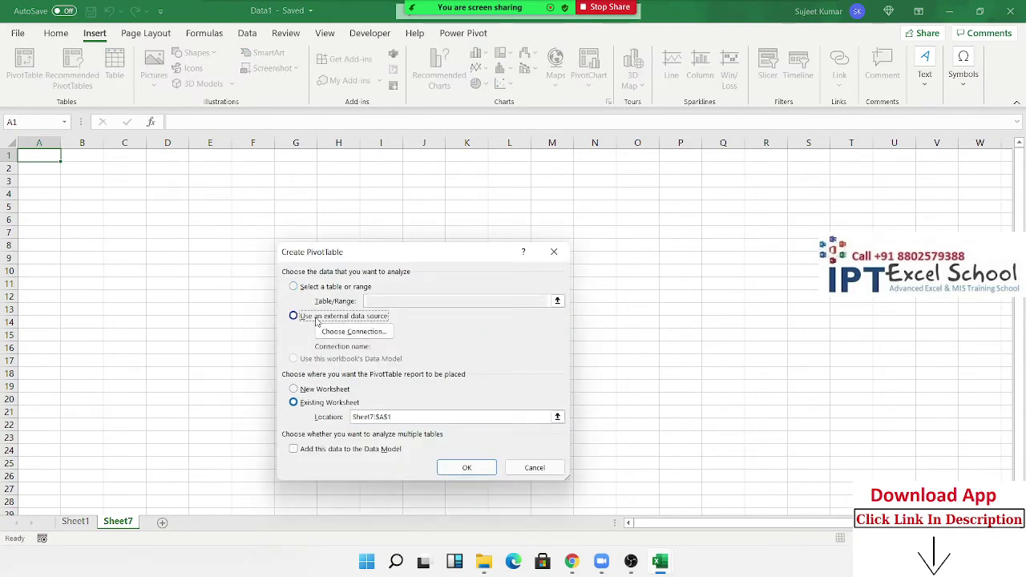
{"action": "left_click", "coordinate": [329, 332]}
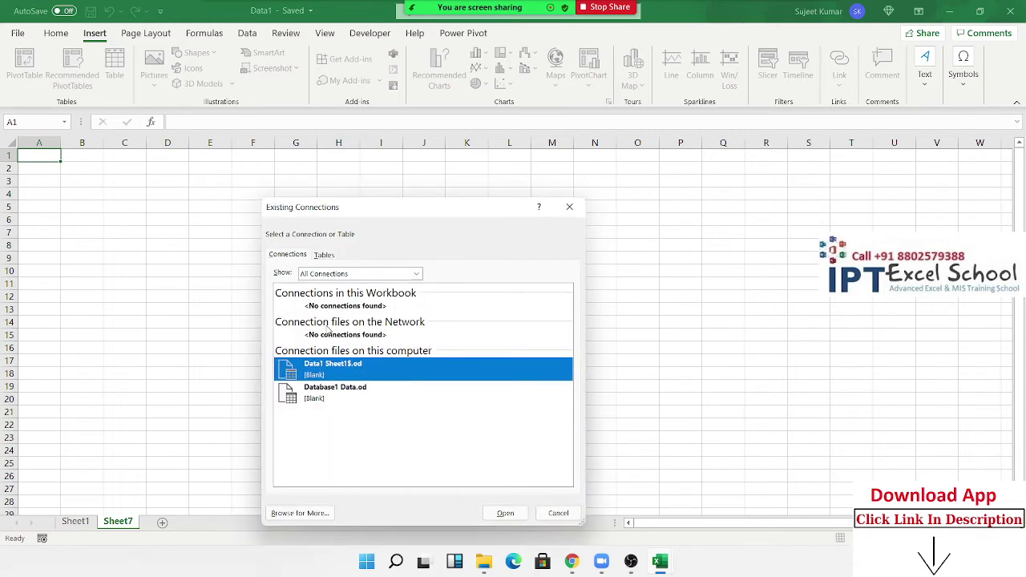
{"action": "left_click", "coordinate": [321, 517]}
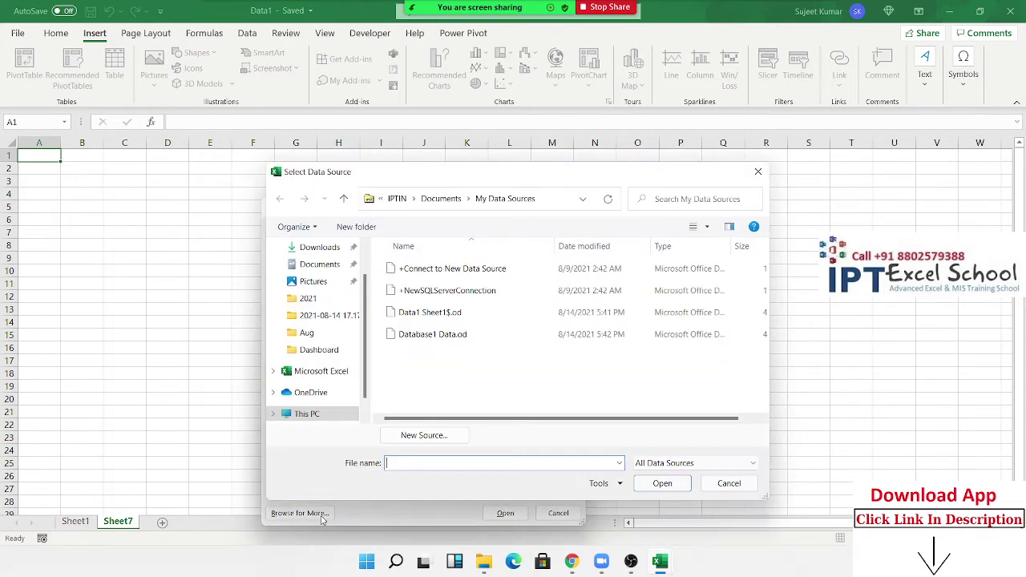
Choose the Desktop's Data1 workbook and its Sheet1$ table as the source.
{"action": "scroll", "coordinate": [327, 423], "scroll_direction": "up", "scroll_amount": 2}
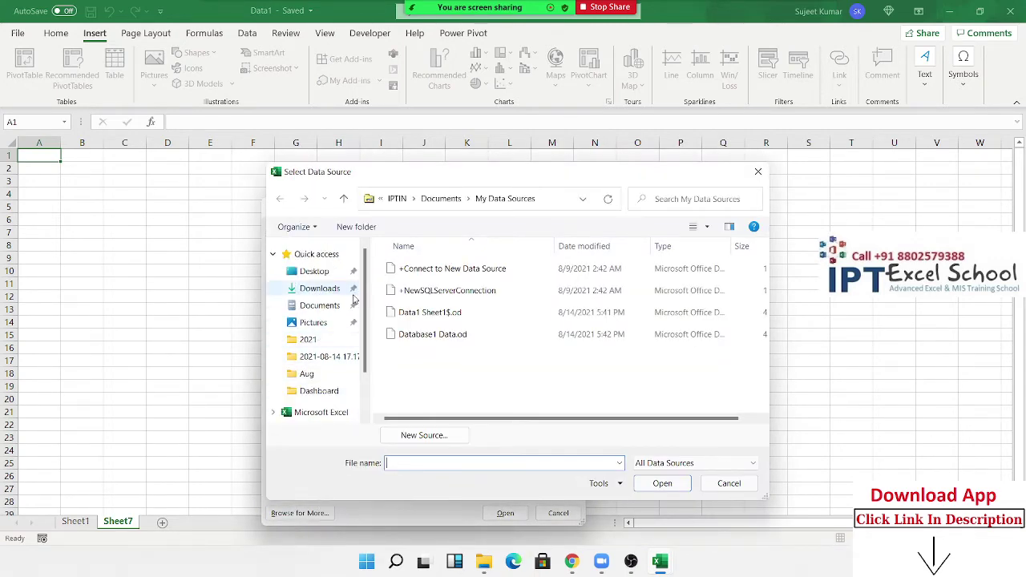
{"action": "left_click", "coordinate": [324, 312]}
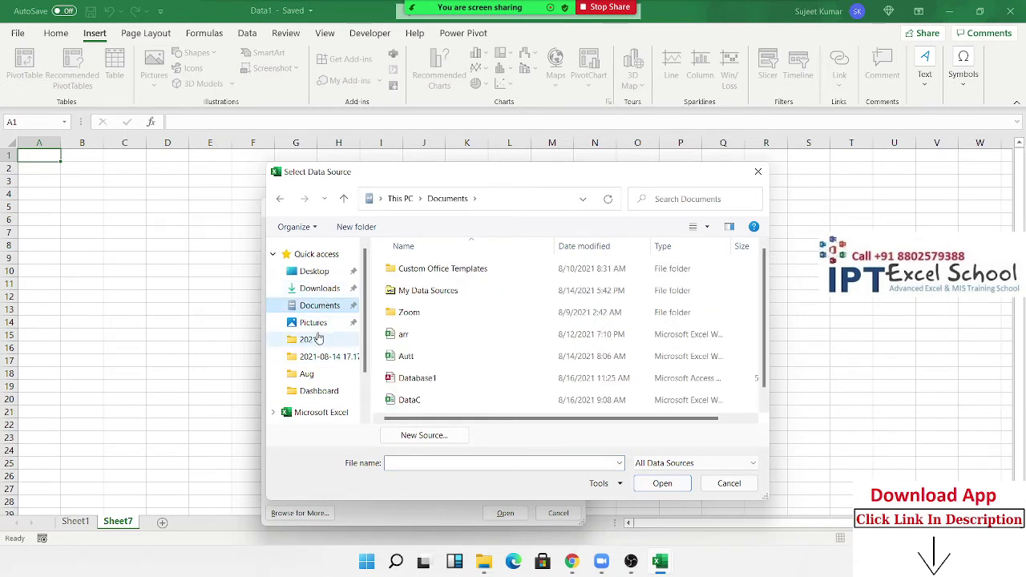
{"action": "scroll", "coordinate": [349, 346], "scroll_direction": "down", "scroll_amount": 2}
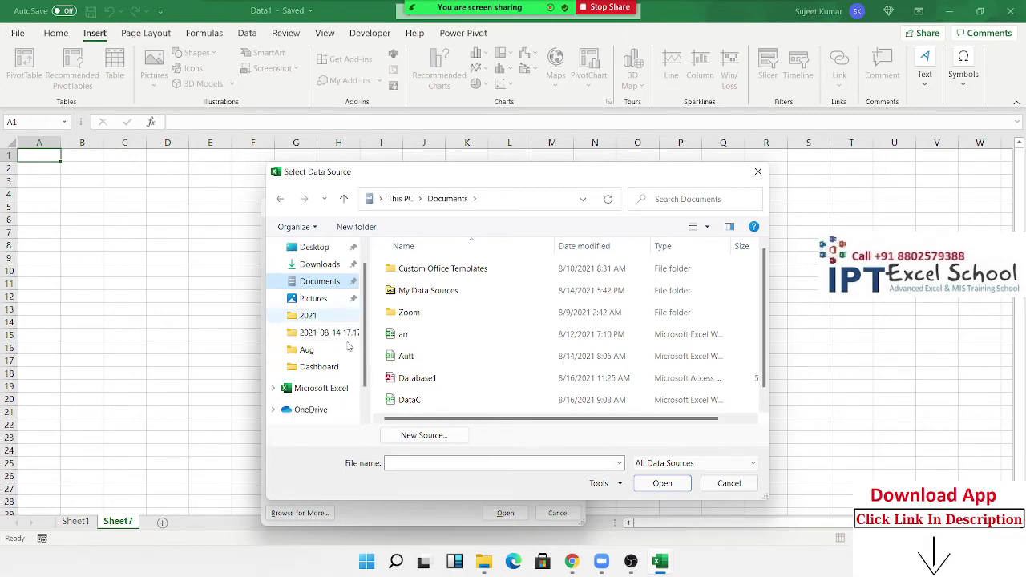
{"action": "scroll", "coordinate": [348, 347], "scroll_direction": "up", "scroll_amount": 2}
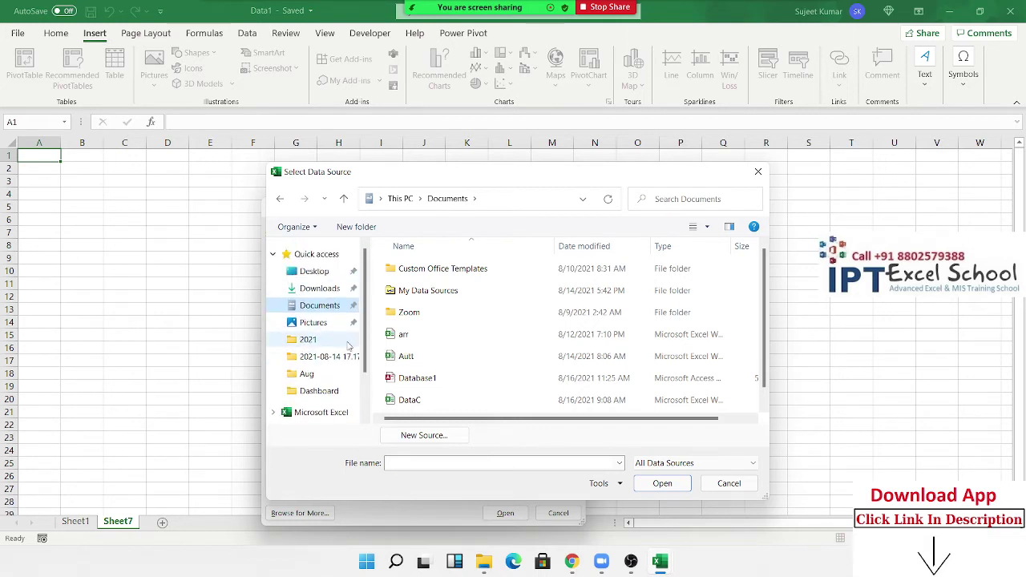
{"action": "left_click", "coordinate": [322, 271]}
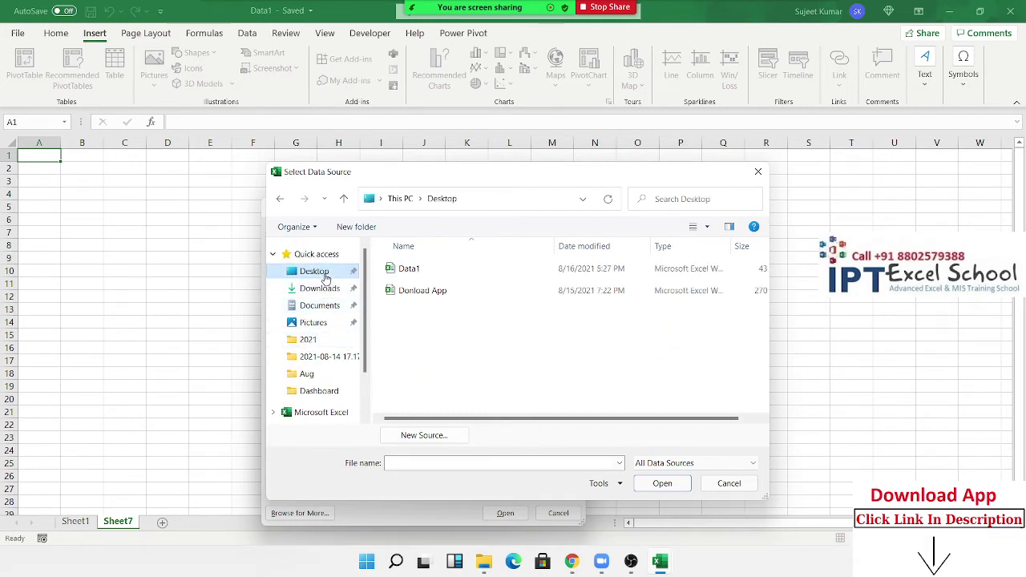
{"action": "left_click", "coordinate": [422, 276]}
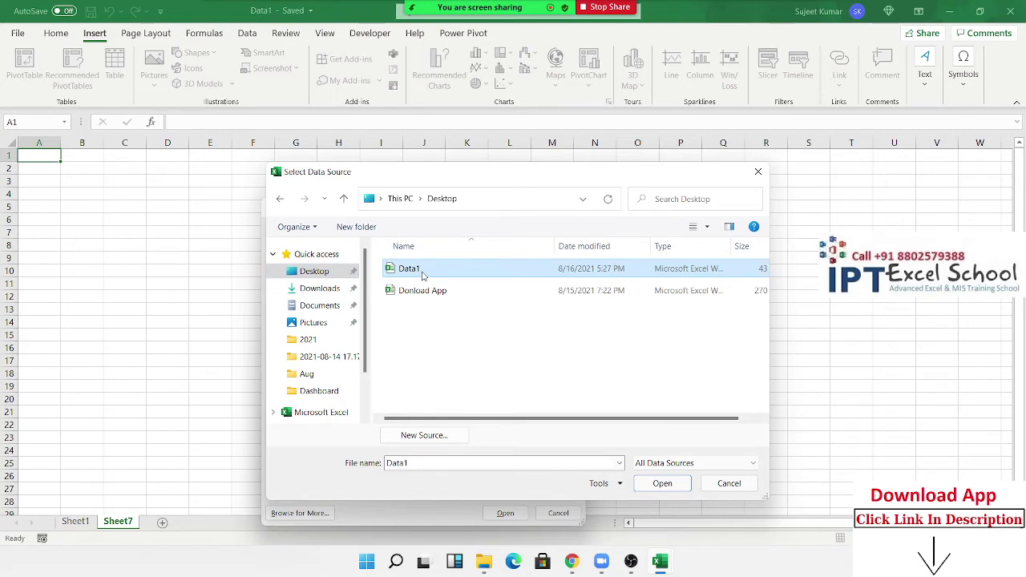
{"action": "left_click", "coordinate": [660, 485]}
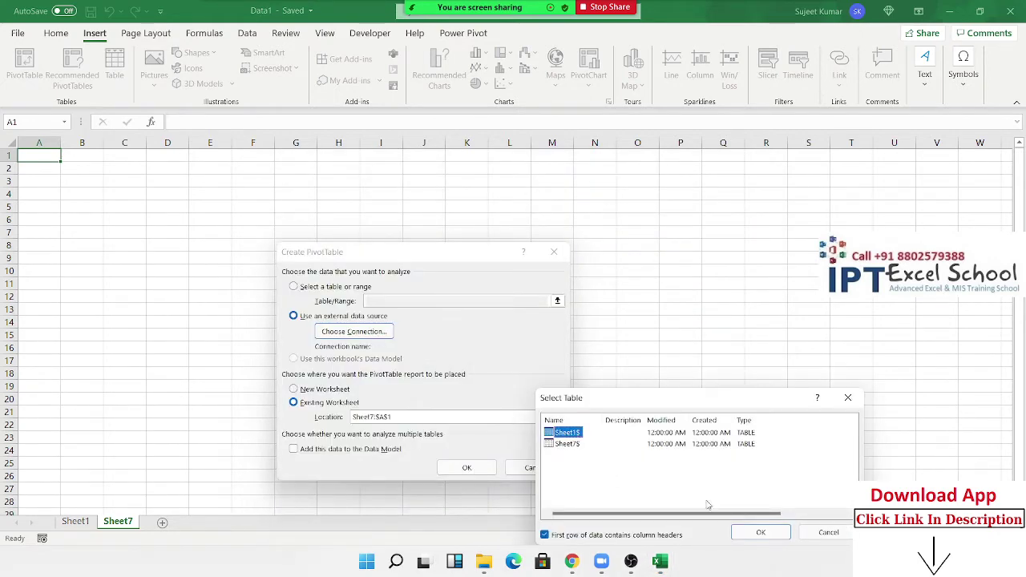
{"action": "left_click", "coordinate": [761, 533]}
Create the empty PivotTable7 on Sheet7 and check the bottom of Sheet1's data.
{"action": "left_click", "coordinate": [489, 465]}
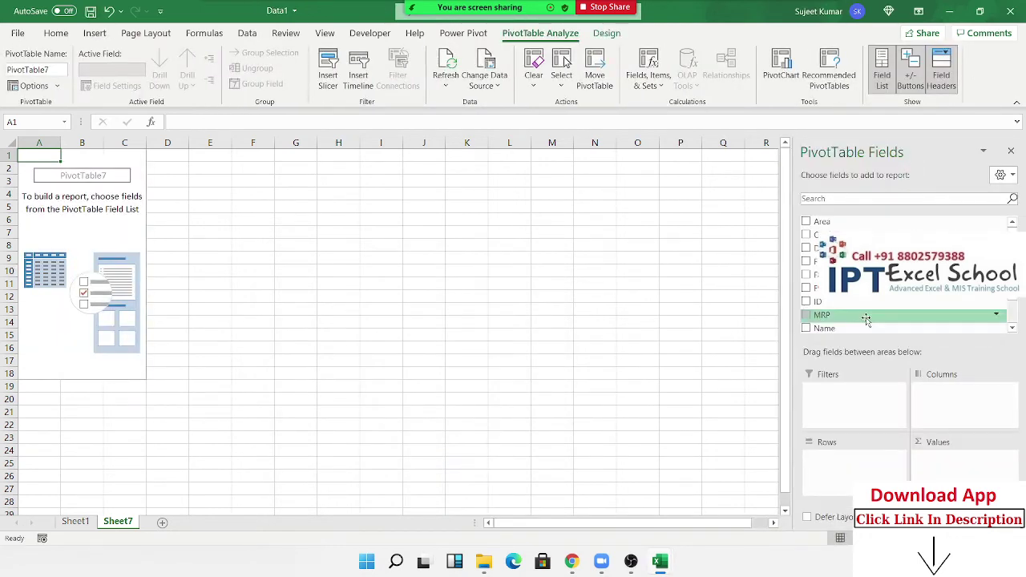
{"action": "scroll", "coordinate": [865, 308], "scroll_direction": "down", "scroll_amount": 2}
{"action": "scroll", "coordinate": [864, 298], "scroll_direction": "up", "scroll_amount": 2}
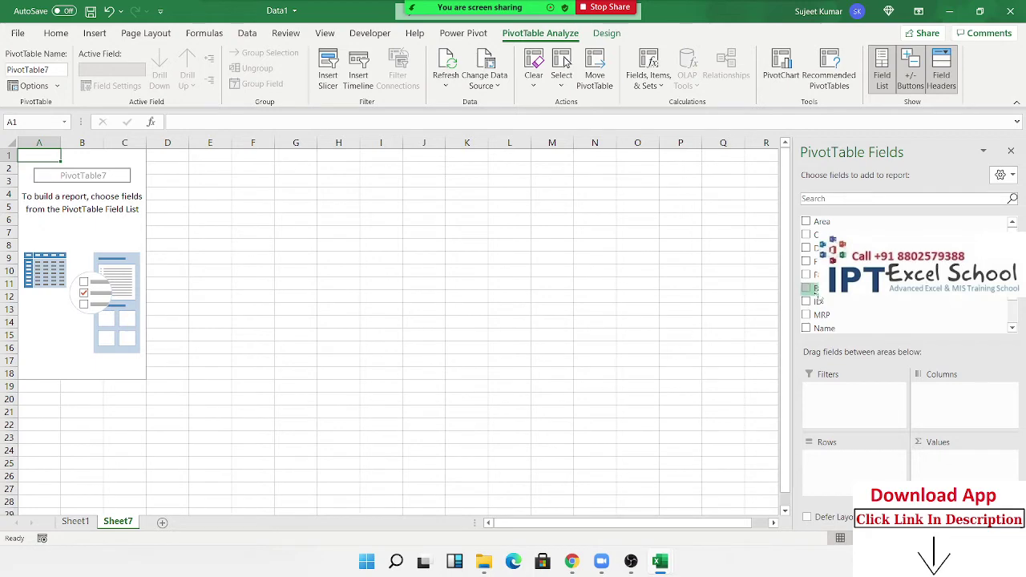
{"action": "left_click", "coordinate": [82, 513]}
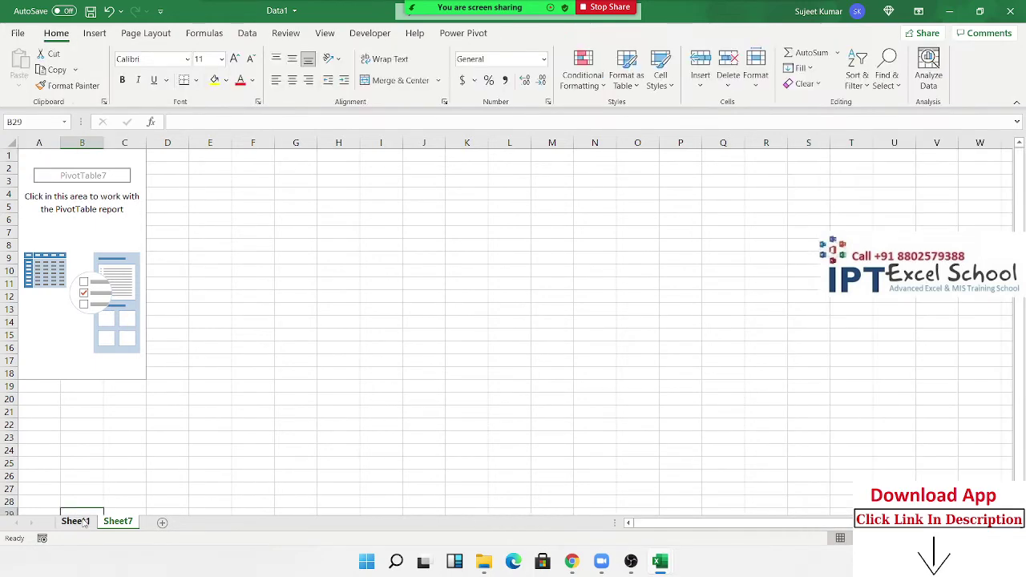
{"action": "left_click", "coordinate": [84, 522]}
{"action": "left_click", "coordinate": [70, 423]}
{"action": "key", "text": "ctrl+Down"}
{"action": "key", "text": "Down"}
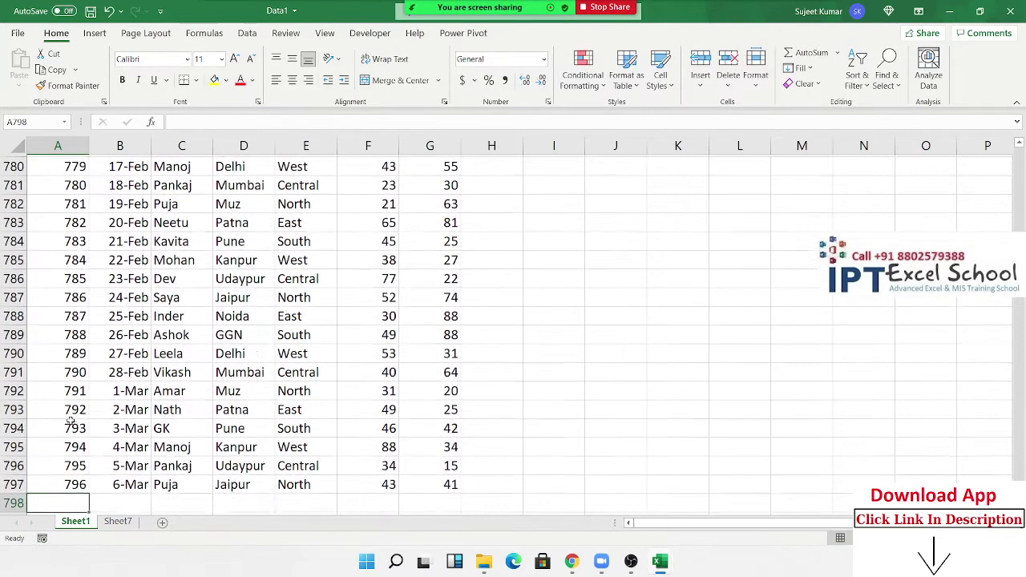
Put Name in Rows and Sum of Qty in Values, then return to Sheet1.
{"action": "left_click", "coordinate": [118, 522]}
{"action": "left_click", "coordinate": [117, 268]}
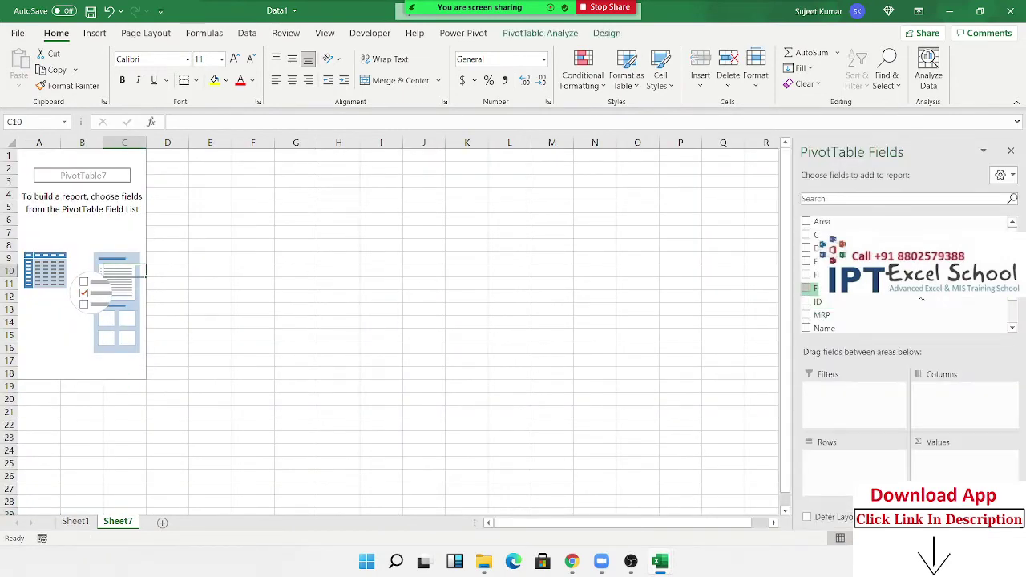
{"action": "scroll", "coordinate": [834, 297], "scroll_direction": "down", "scroll_amount": 2}
{"action": "left_click_drag", "start_coordinate": [824, 294], "coordinate": [886, 474]}
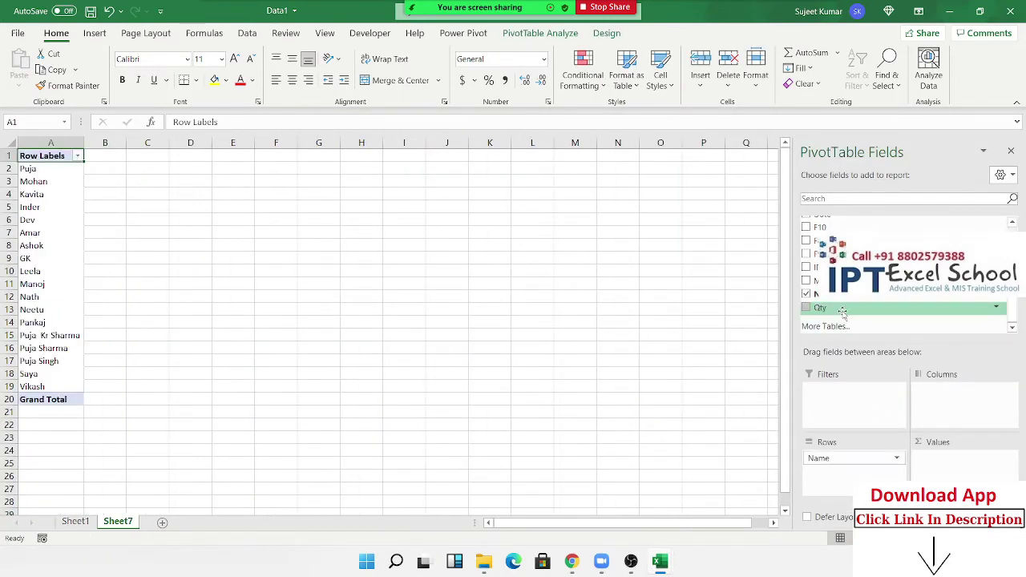
{"action": "left_click_drag", "start_coordinate": [820, 308], "coordinate": [953, 475]}
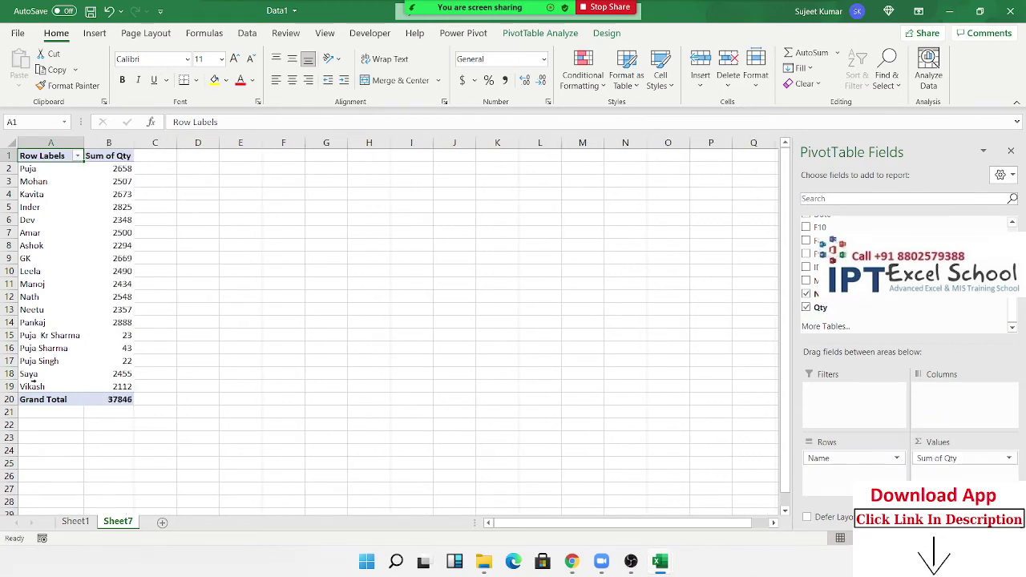
{"action": "left_click", "coordinate": [73, 427]}
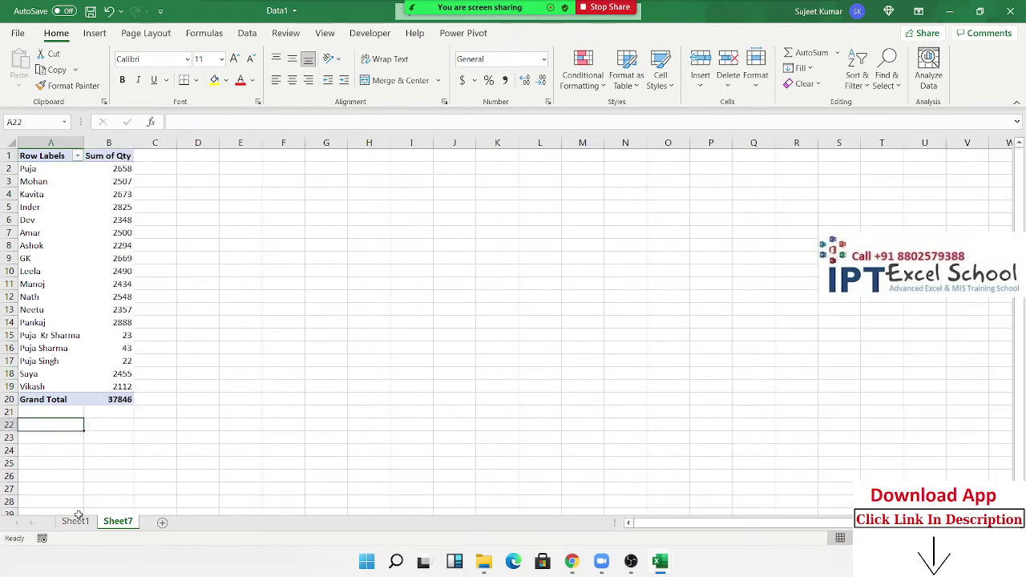
{"action": "left_click", "coordinate": [76, 521]}
Copy row 797 down into row 798, then enter a new name and Qty 2842.
{"action": "scroll", "coordinate": [128, 465], "scroll_direction": "down", "scroll_amount": 2}
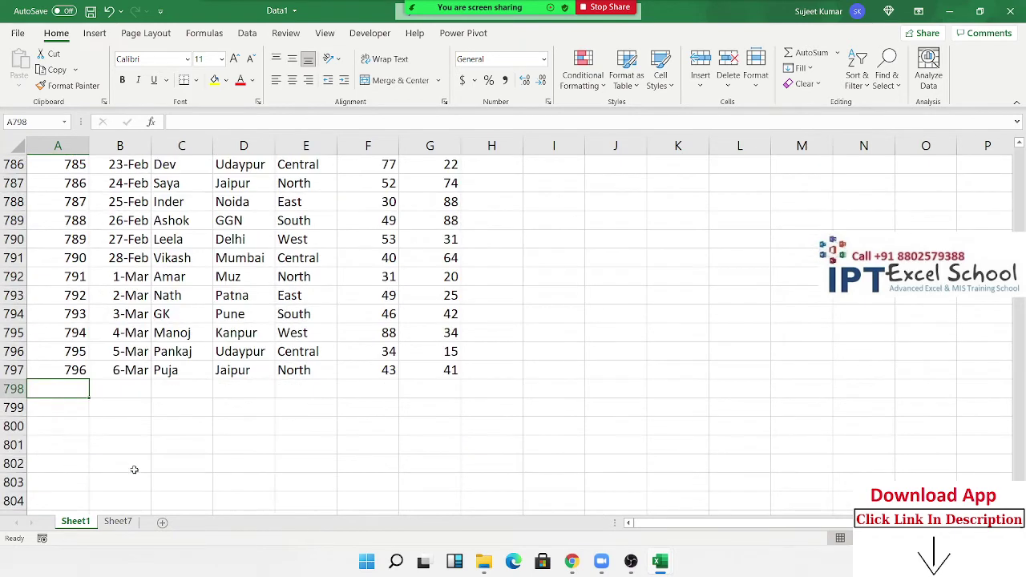
{"action": "left_click_drag", "start_coordinate": [7, 371], "coordinate": [8, 389]}
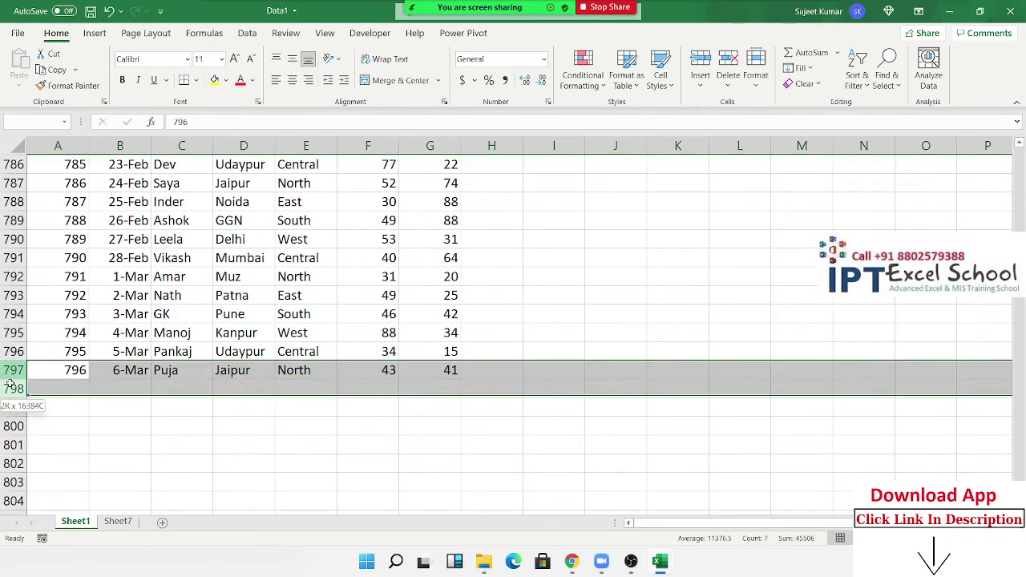
{"action": "key", "text": "ctrl+d"}
{"action": "left_click", "coordinate": [176, 389]}
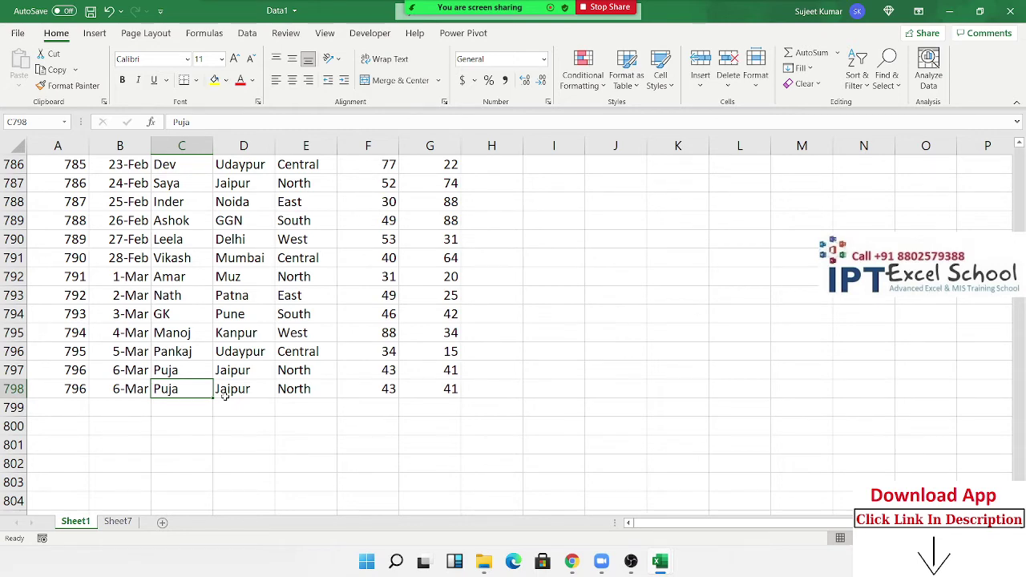
{"action": "type", "text": "Bal"}
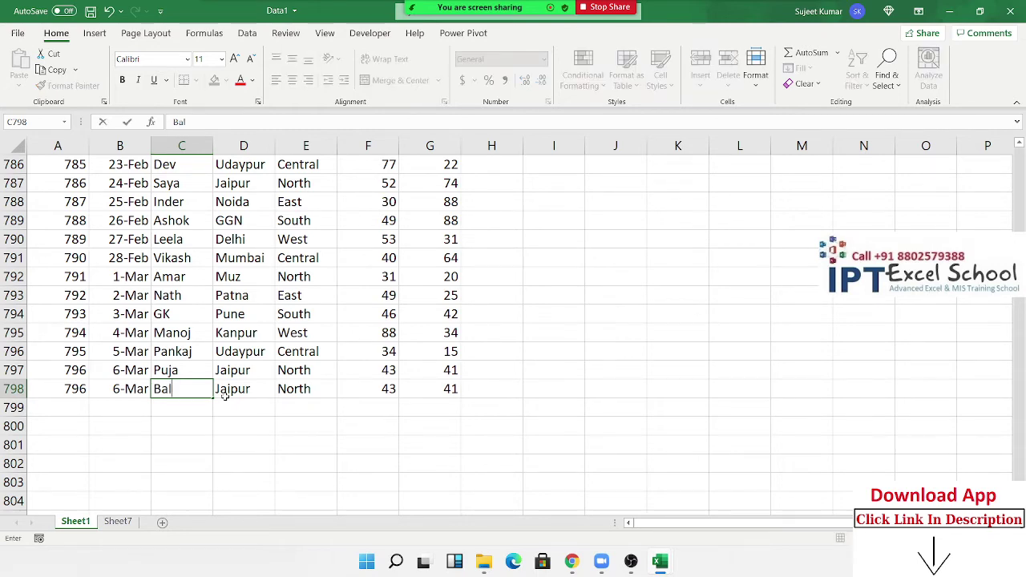
{"action": "type", "text": "lu Sh"}
{"action": "type", "text": "arma"}
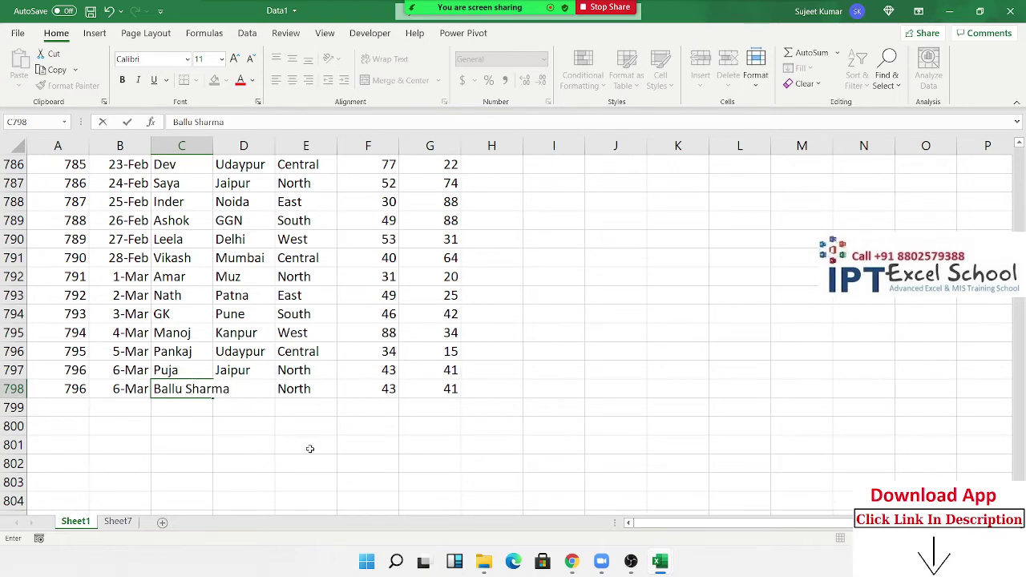
{"action": "left_click", "coordinate": [309, 449]}
{"action": "left_click", "coordinate": [368, 389]}
{"action": "type", "text": "28"}
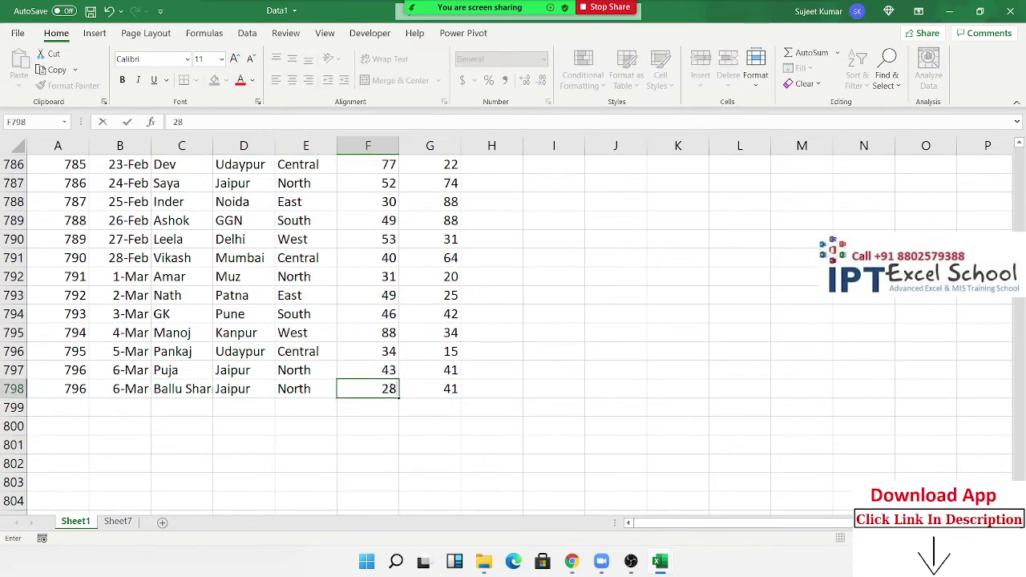
{"action": "type", "text": "42"}
{"action": "left_click", "coordinate": [387, 345]}
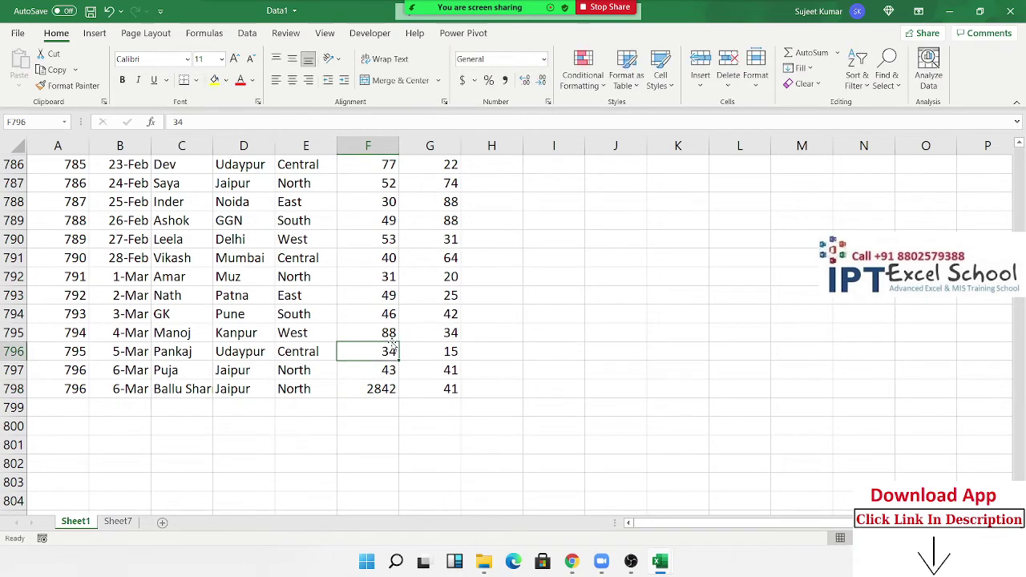
{"action": "left_click", "coordinate": [118, 522]}
Refresh the Sheet7 pivot so the 2842 row appears and Grand Total reaches 40688.
{"action": "right_click", "coordinate": [112, 309]}
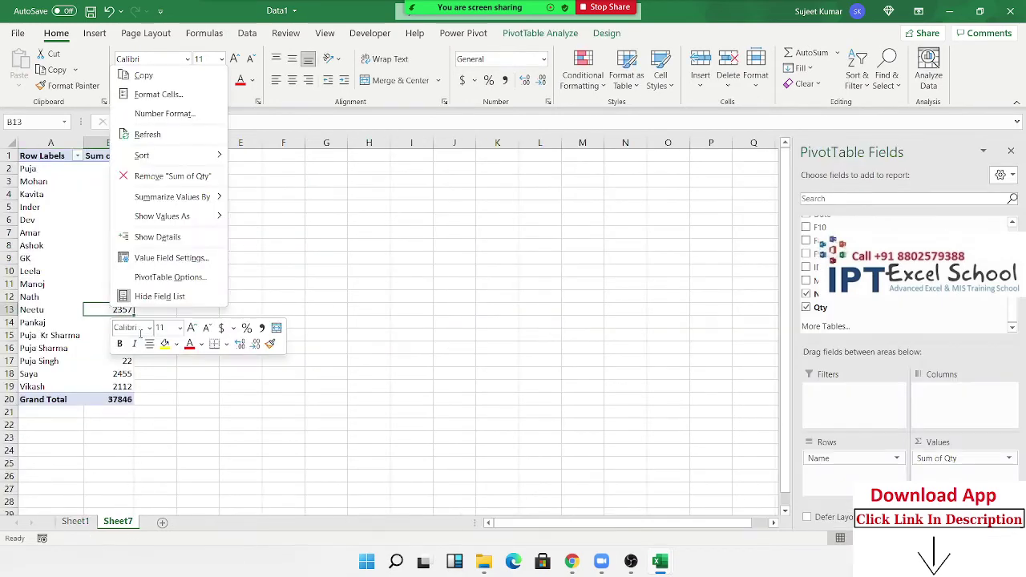
{"action": "left_click", "coordinate": [150, 135]}
{"action": "left_click", "coordinate": [34, 399]}
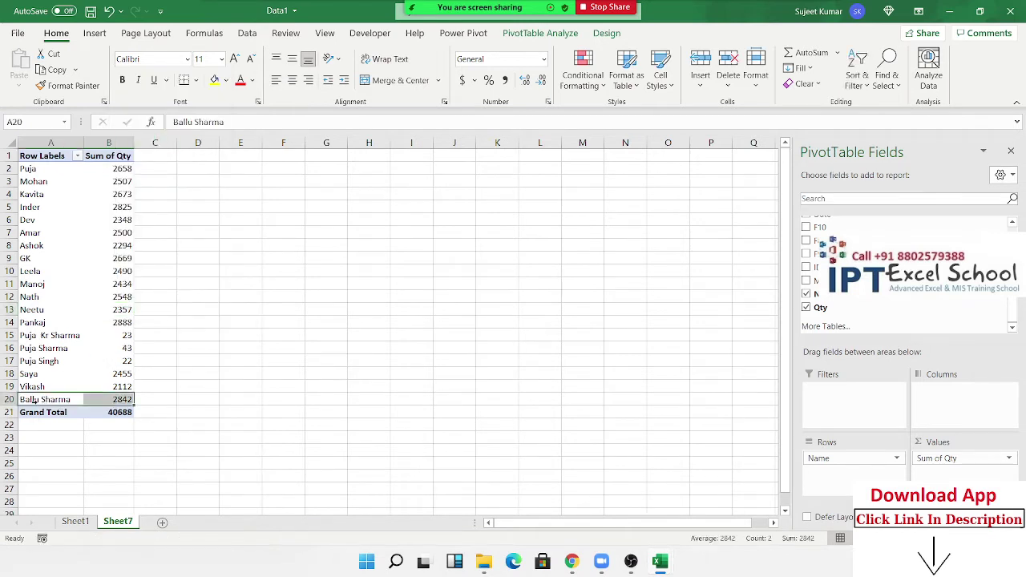
{"action": "left_click", "coordinate": [540, 33]}
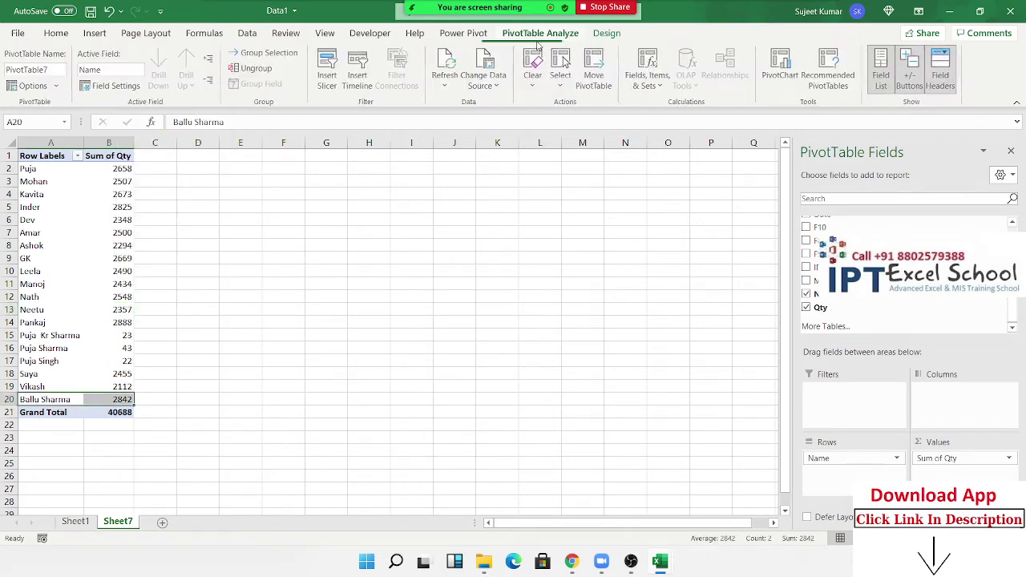
{"action": "left_click", "coordinate": [483, 86]}
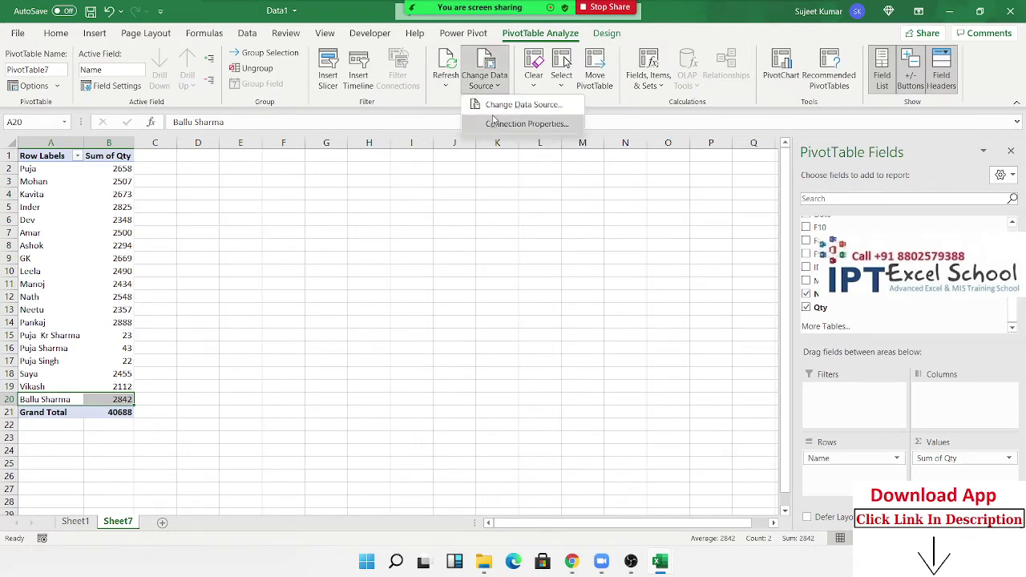
{"action": "key", "text": "Escape"}
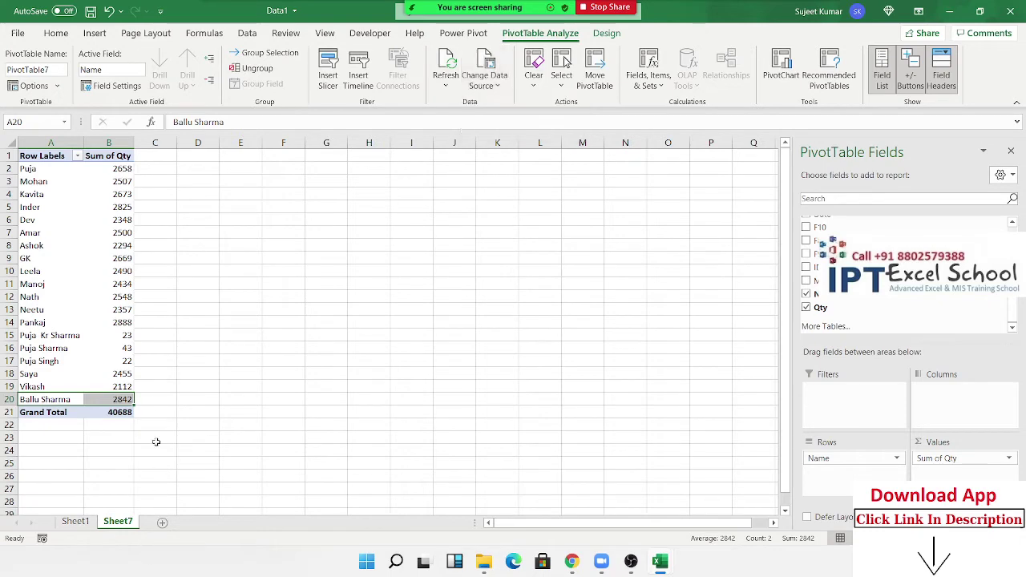
{"action": "left_click", "coordinate": [194, 388]}
Add Sheet8 and start a PivotTable there with an external data source.
{"action": "left_click", "coordinate": [162, 522]}
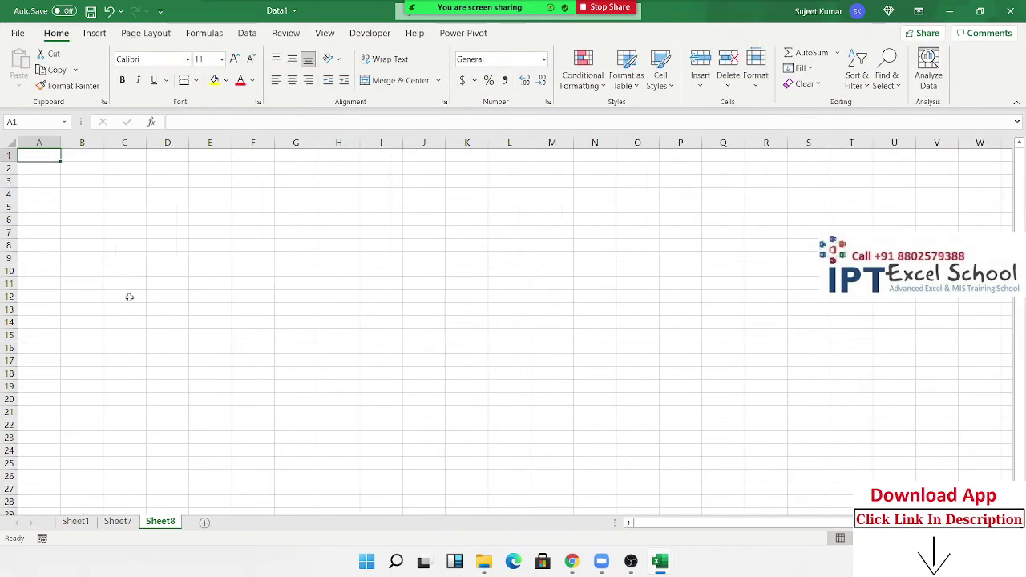
{"action": "left_click", "coordinate": [95, 33]}
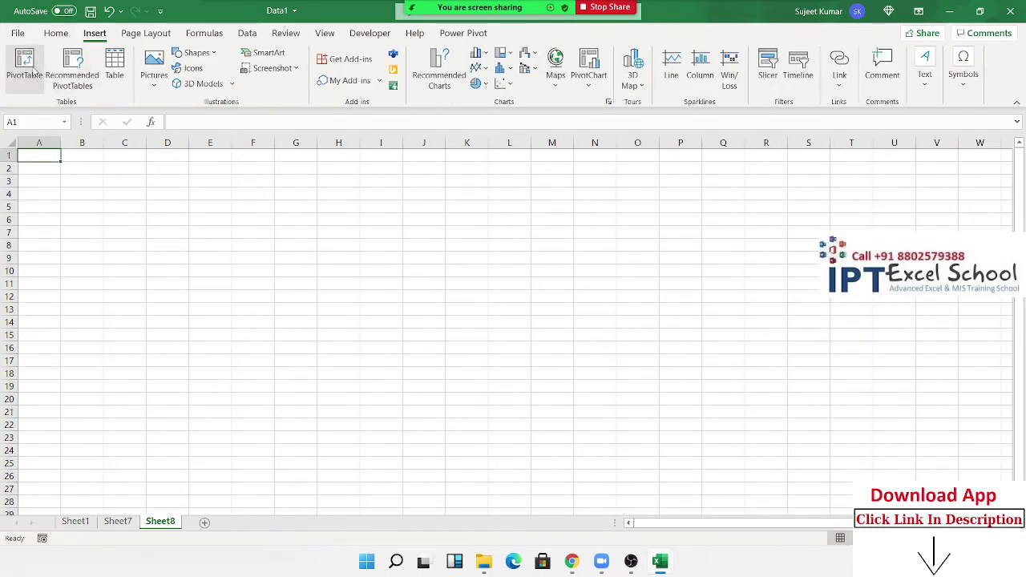
{"action": "left_click", "coordinate": [35, 74]}
{"action": "left_click", "coordinate": [349, 317]}
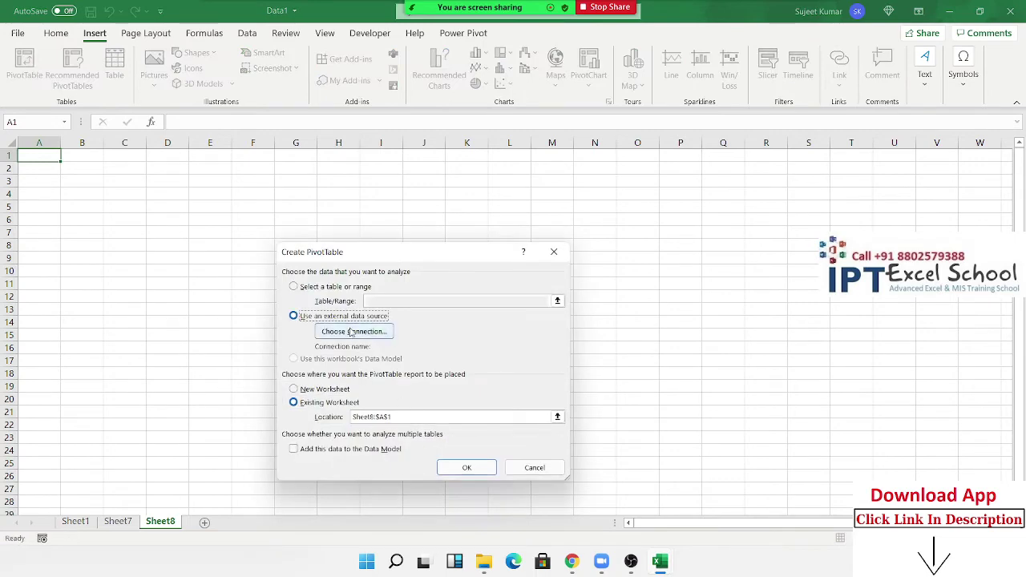
{"action": "left_click", "coordinate": [351, 332]}
Browse the Downloads and Documents folders for a data source file.
{"action": "left_click", "coordinate": [311, 514]}
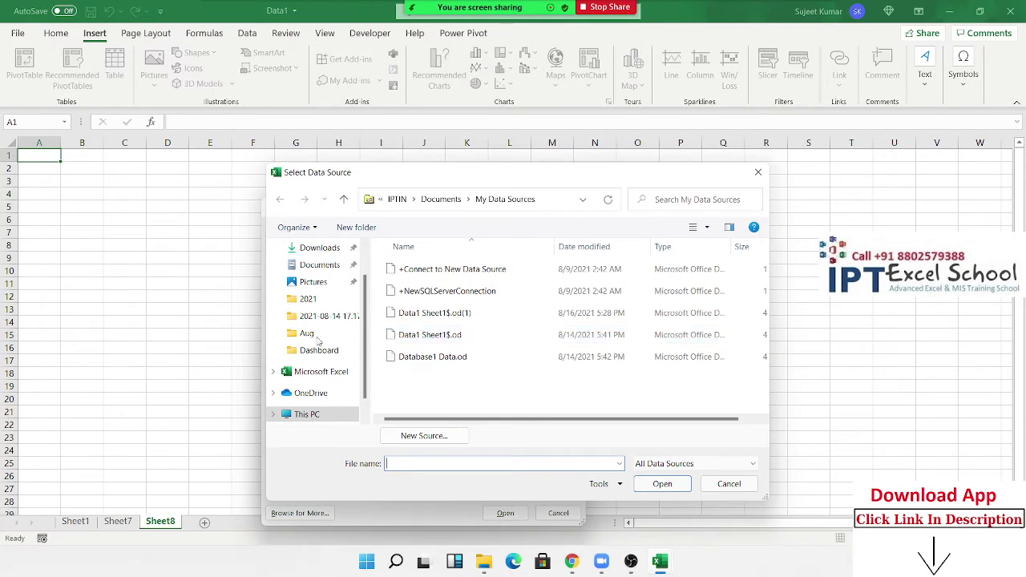
{"action": "scroll", "coordinate": [319, 305], "scroll_direction": "up", "scroll_amount": 2}
{"action": "left_click", "coordinate": [320, 290]}
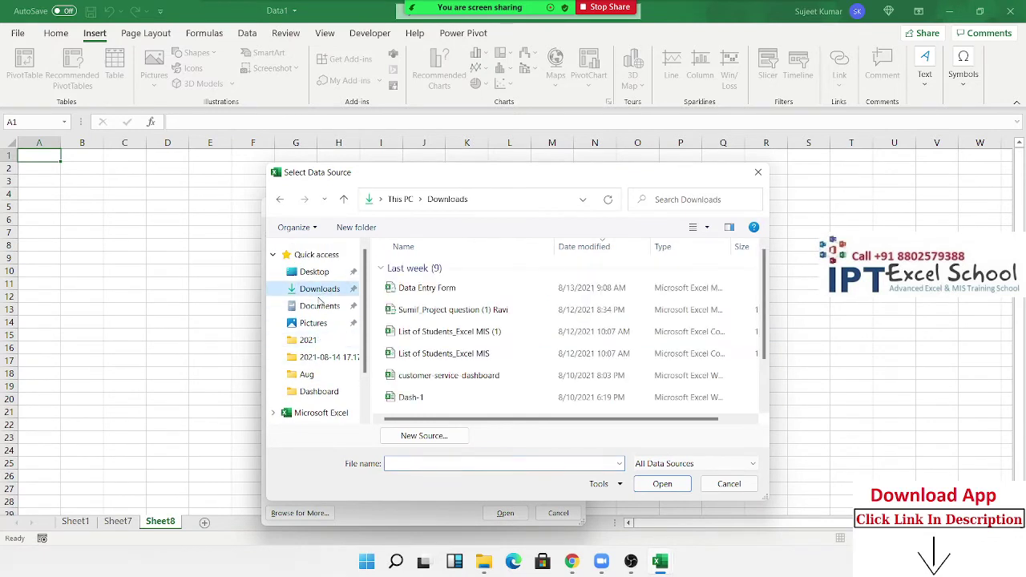
{"action": "scroll", "coordinate": [432, 330], "scroll_direction": "down", "scroll_amount": 1}
{"action": "scroll", "coordinate": [433, 331], "scroll_direction": "up", "scroll_amount": 1}
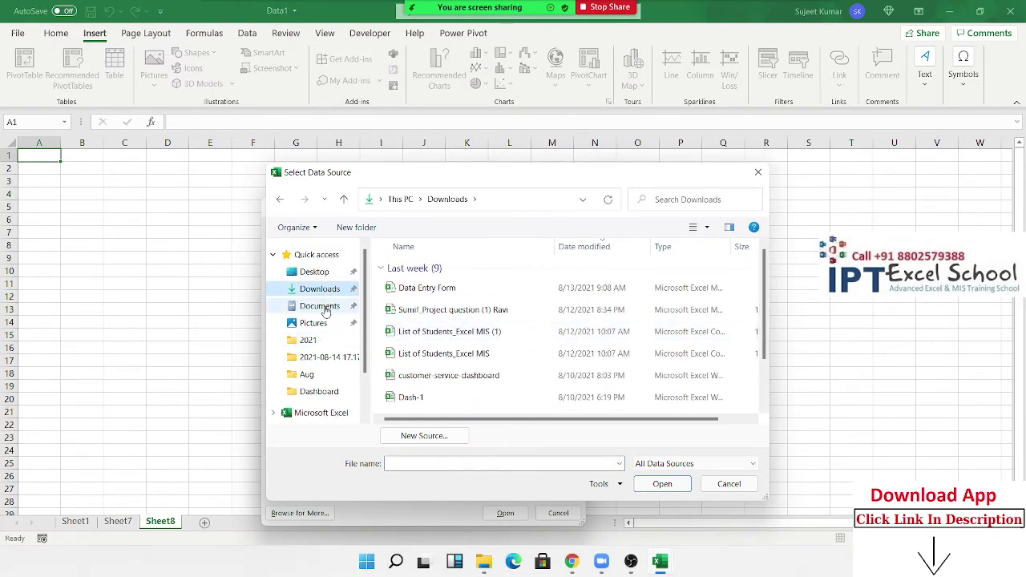
{"action": "left_click", "coordinate": [321, 307]}
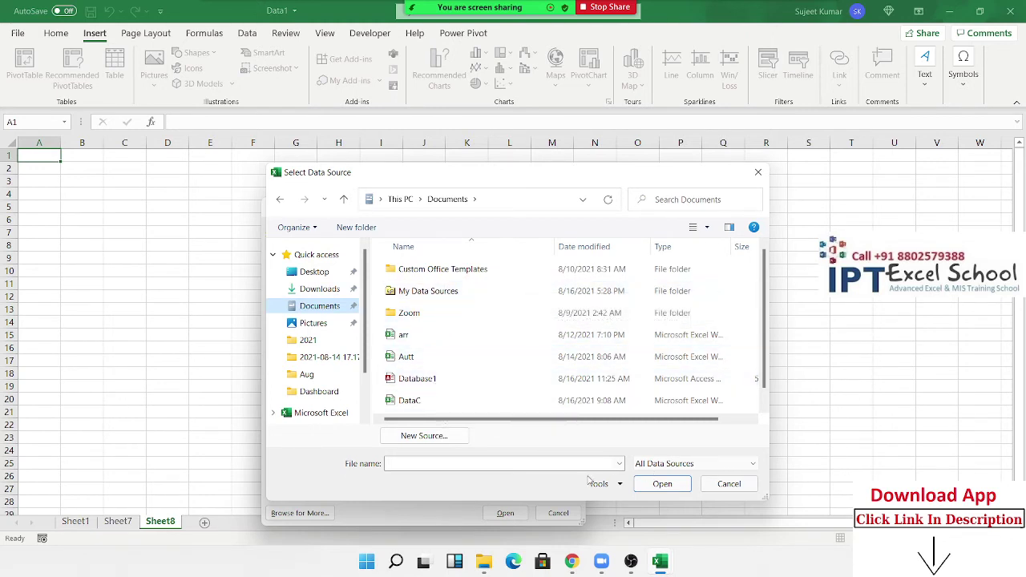
Explore Data Feed, Oracle OLE DB and Other/Advanced source types, then cancel back.
{"action": "left_click", "coordinate": [424, 435]}
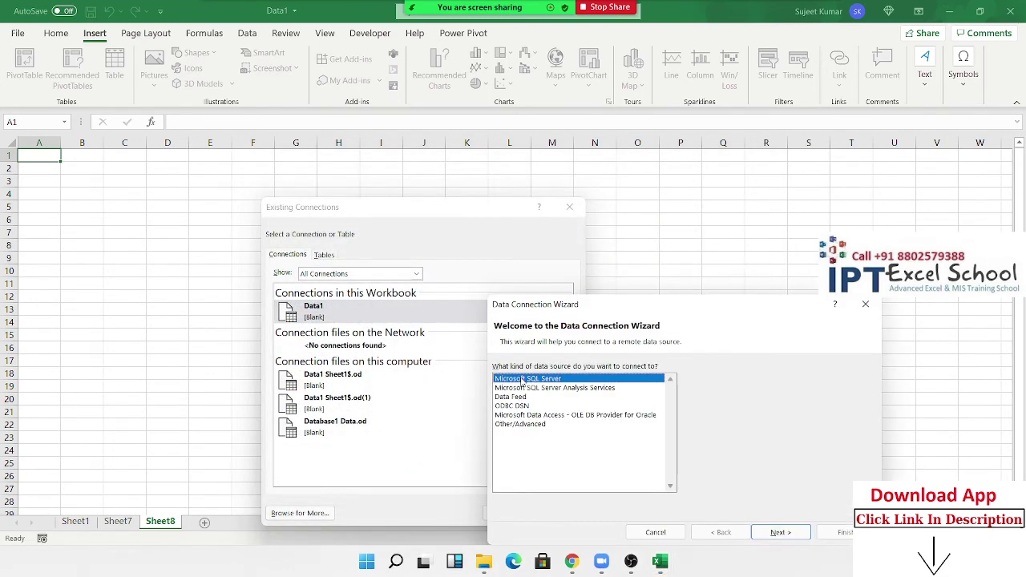
{"action": "left_click", "coordinate": [521, 397]}
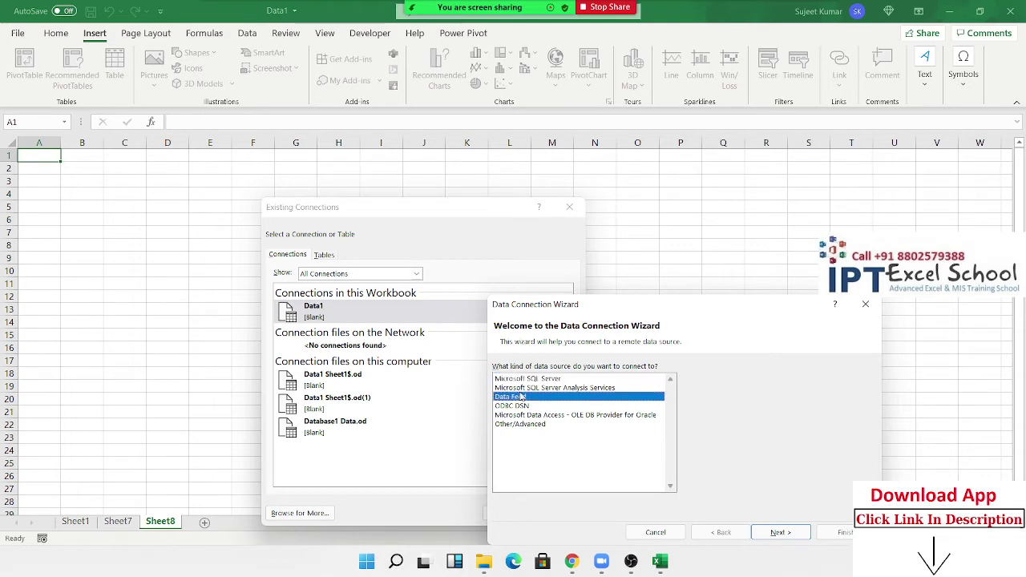
{"action": "left_click", "coordinate": [526, 415]}
{"action": "left_click", "coordinate": [528, 425]}
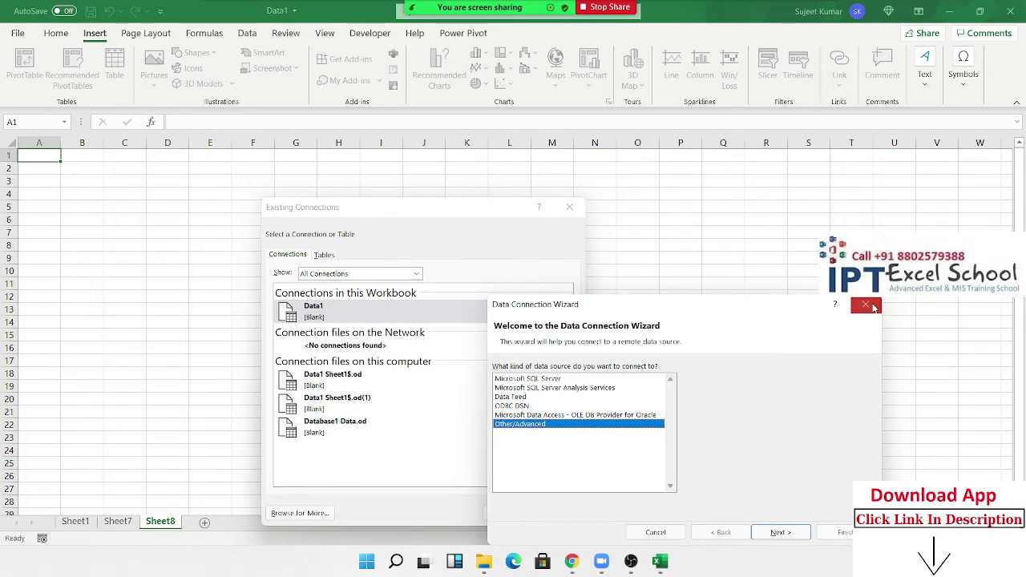
{"action": "left_click", "coordinate": [866, 305]}
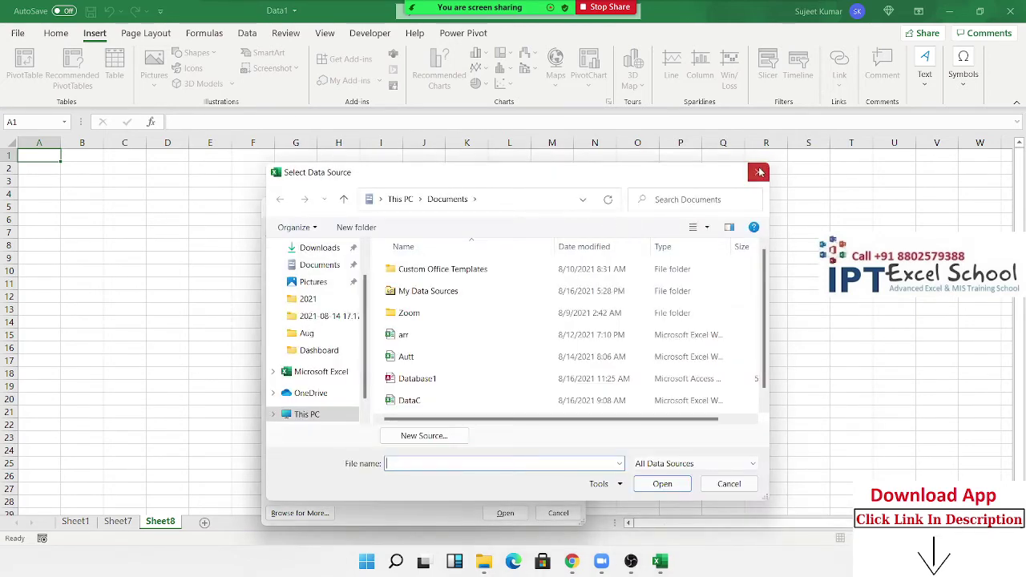
{"action": "left_click", "coordinate": [758, 171]}
{"action": "left_click", "coordinate": [571, 207]}
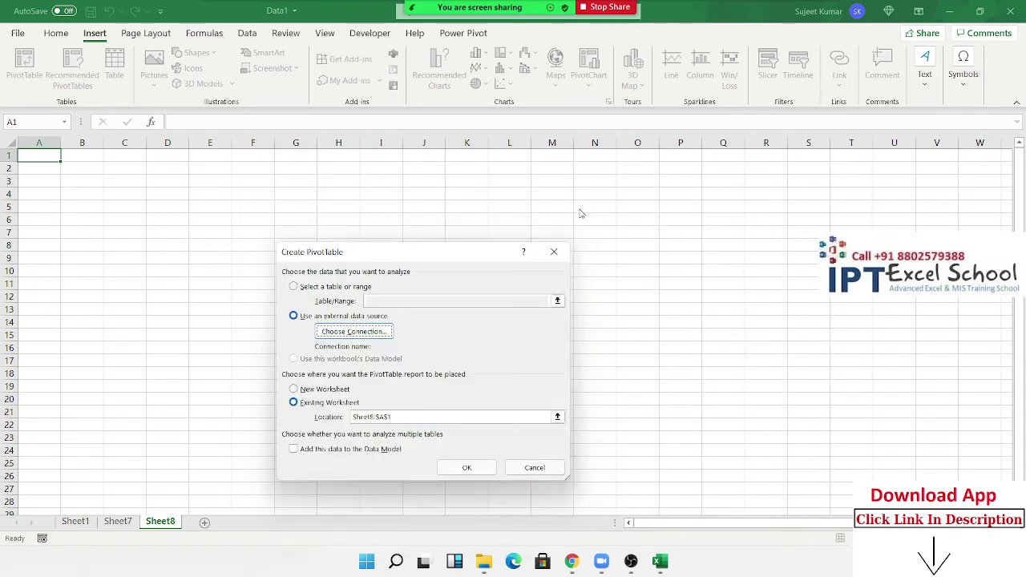
Select Sheet1's range A1:G798 and create a PivotTable on a new sheet.
{"action": "left_click", "coordinate": [554, 247]}
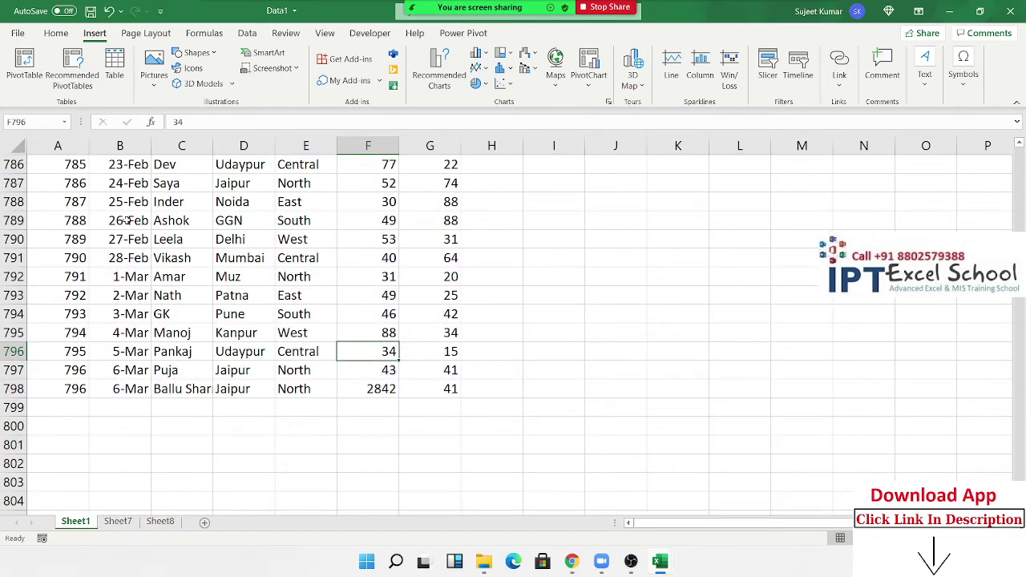
{"action": "left_click", "coordinate": [126, 220]}
{"action": "key", "text": "ctrl+Up"}
{"action": "key", "text": "Left"}
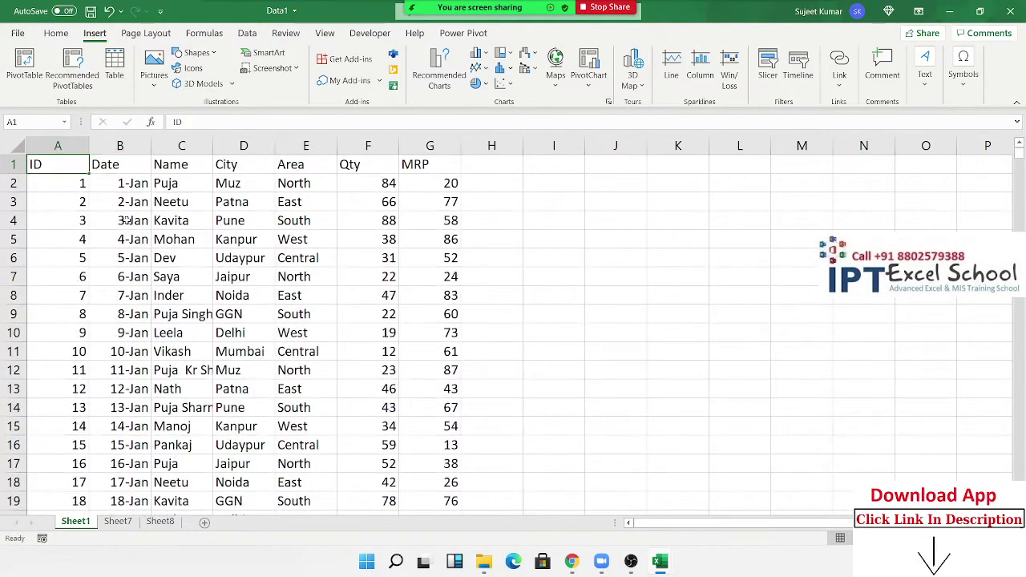
{"action": "key", "text": "ctrl+shift+Right"}
{"action": "key", "text": "ctrl+shift+Down"}
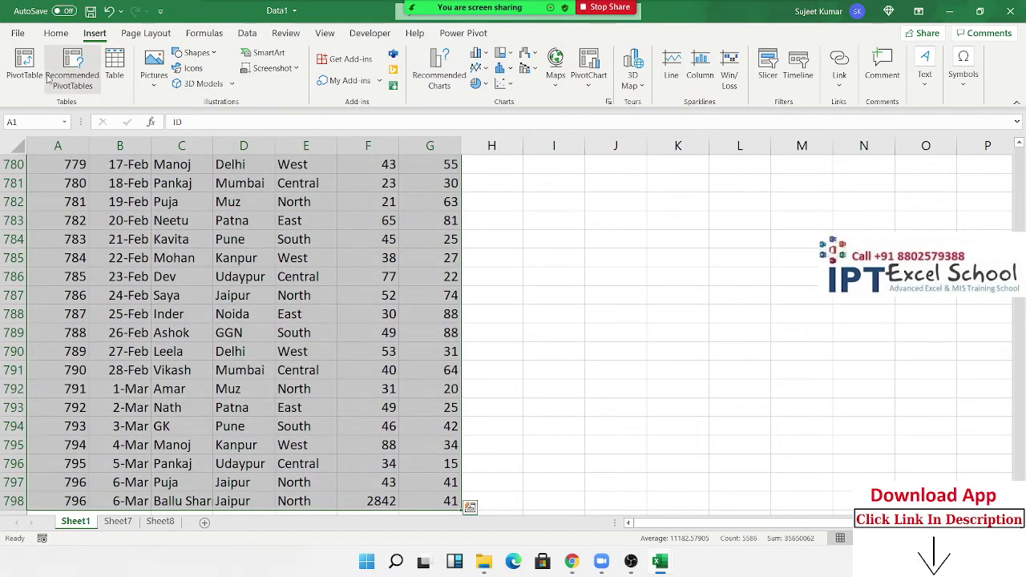
{"action": "left_click", "coordinate": [24, 68]}
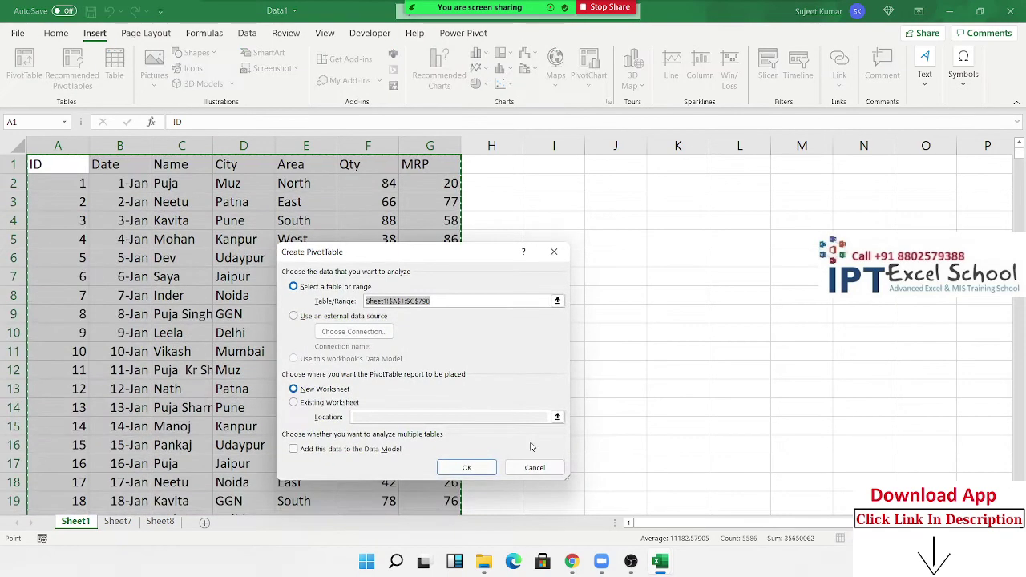
{"action": "left_click", "coordinate": [465, 463]}
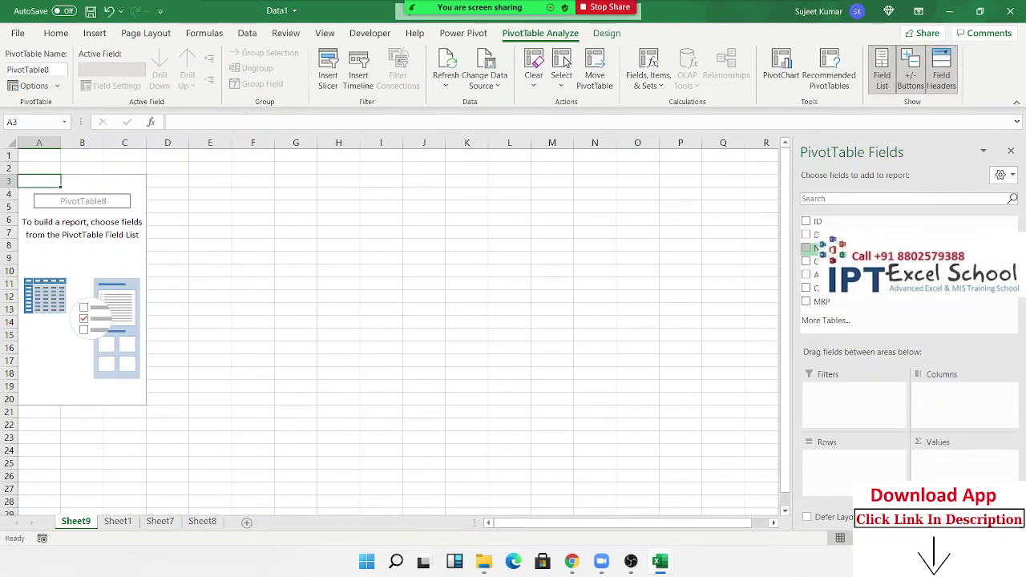
Put Name in Rows, Sum of Qty in Values, and City and Area as filters.
{"action": "left_click_drag", "start_coordinate": [816, 248], "coordinate": [858, 476]}
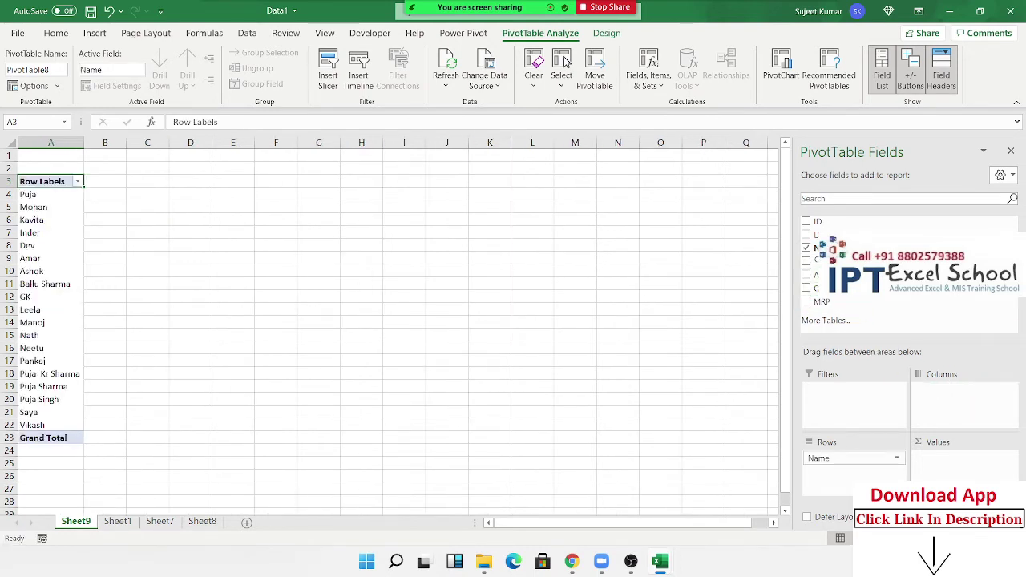
{"action": "left_click", "coordinate": [807, 287]}
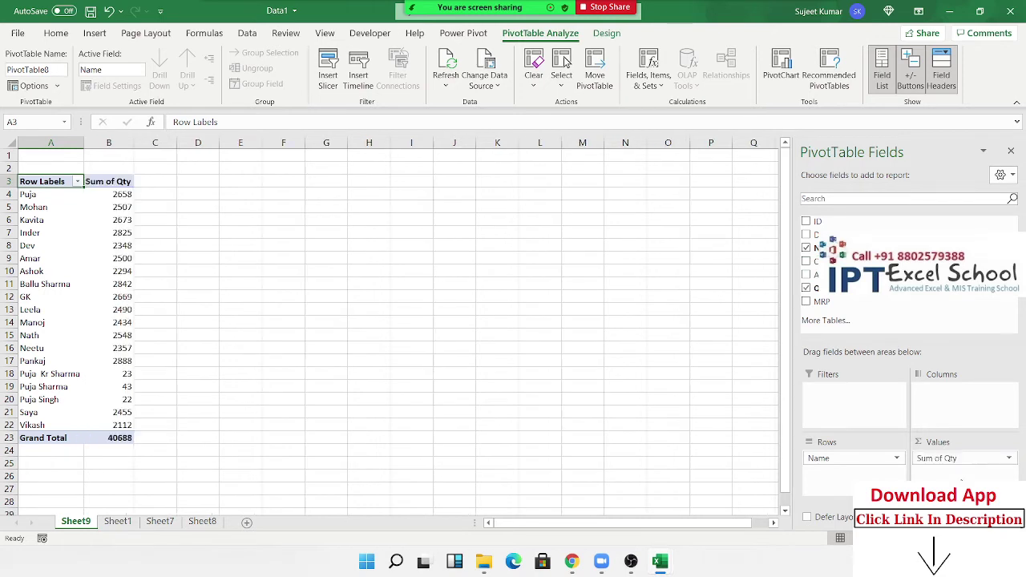
{"action": "left_click_drag", "start_coordinate": [817, 260], "coordinate": [849, 390]}
{"action": "left_click_drag", "start_coordinate": [818, 274], "coordinate": [850, 405]}
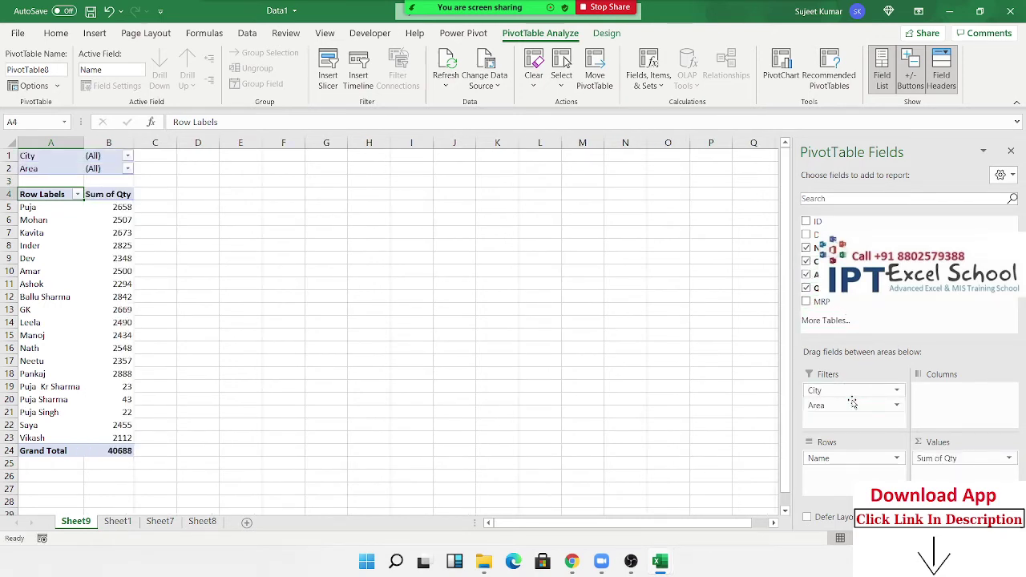
{"action": "left_click", "coordinate": [127, 156]}
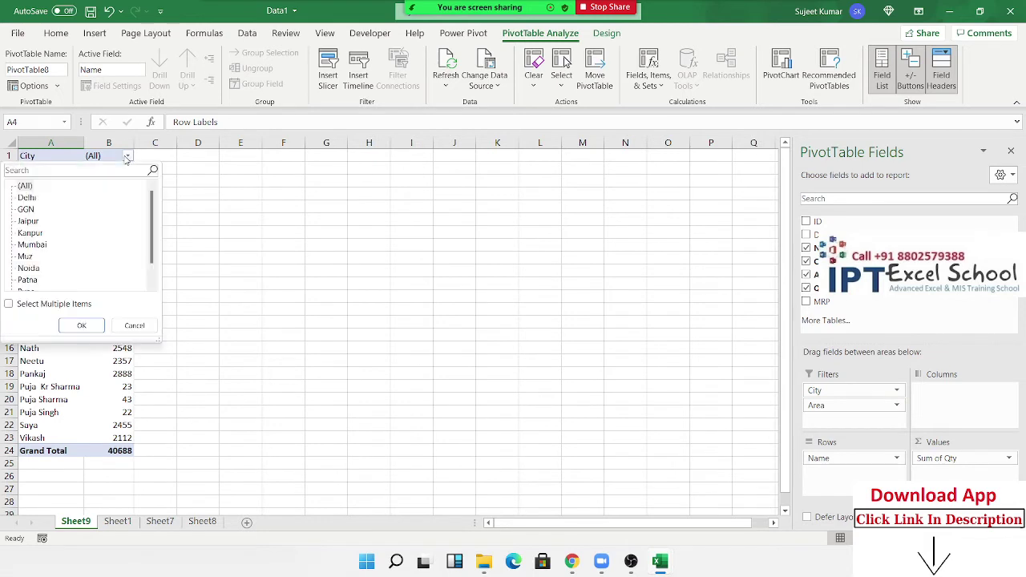
{"action": "left_click", "coordinate": [27, 197]}
{"action": "left_click", "coordinate": [77, 325]}
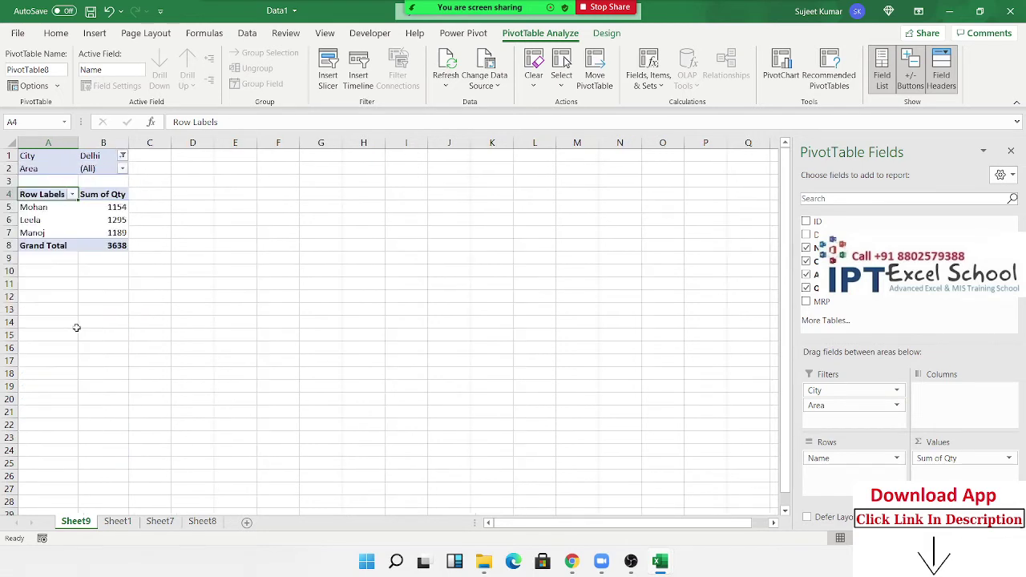
{"action": "left_click", "coordinate": [122, 169]}
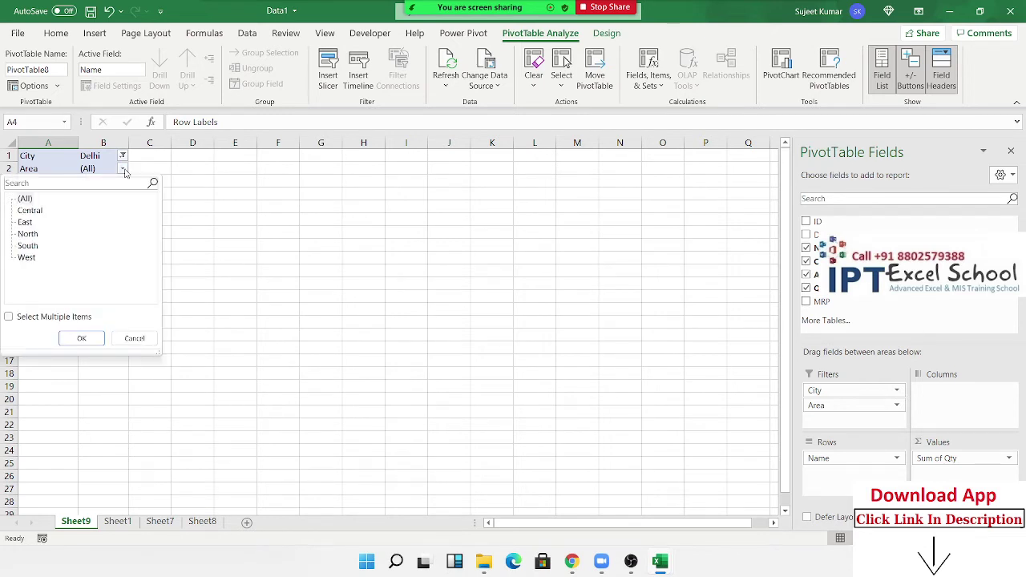
{"action": "left_click", "coordinate": [29, 210]}
{"action": "left_click", "coordinate": [81, 338]}
{"action": "left_click", "coordinate": [123, 169]}
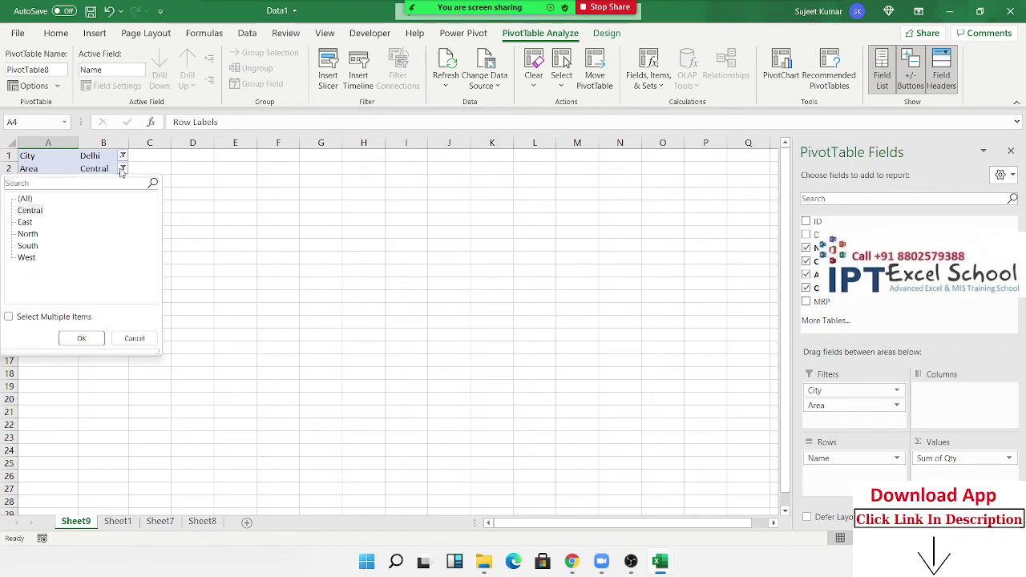
{"action": "left_click", "coordinate": [27, 224]}
{"action": "left_click", "coordinate": [82, 338]}
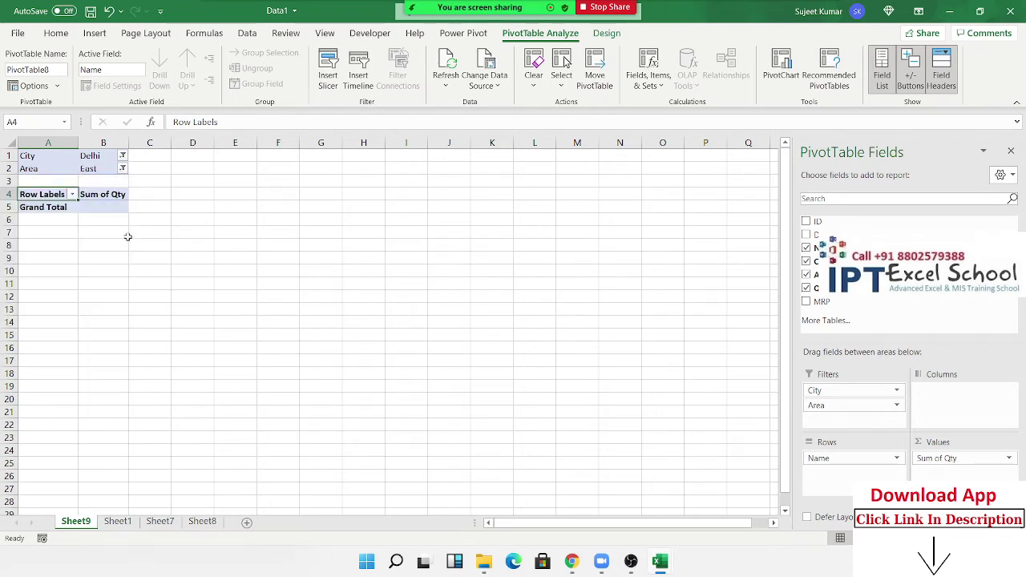
{"action": "left_click", "coordinate": [123, 169]}
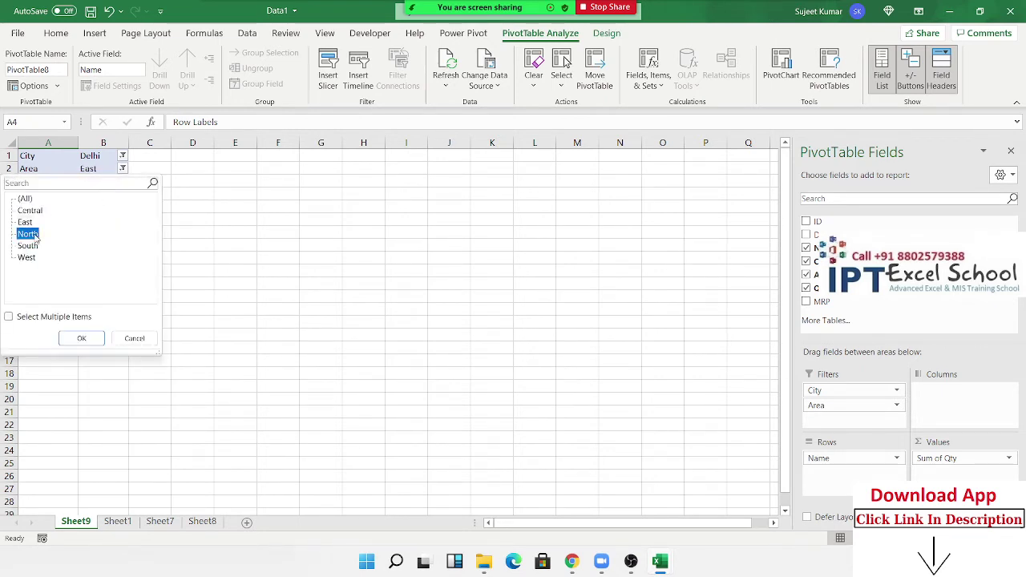
{"action": "left_click", "coordinate": [81, 337]}
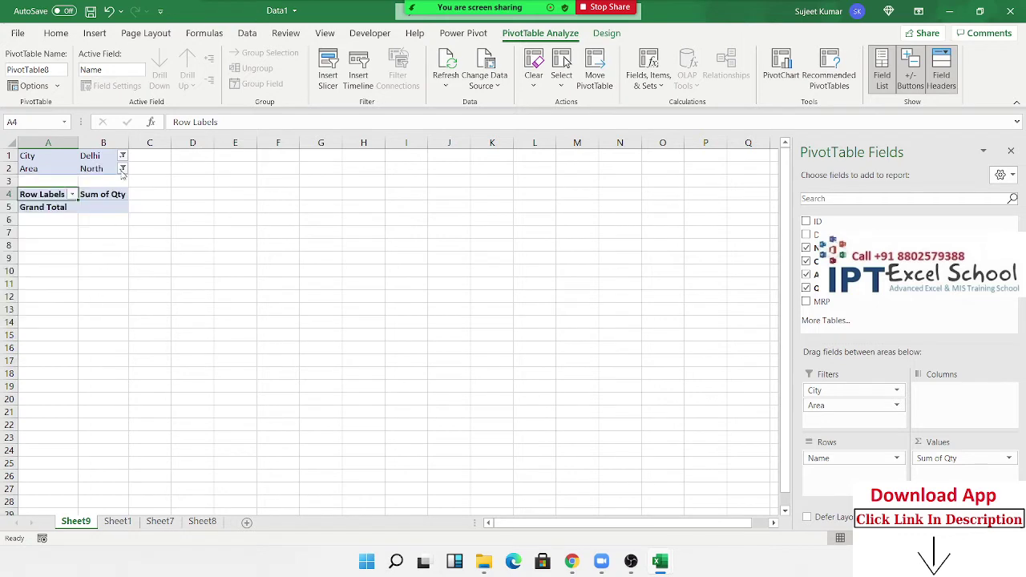
{"action": "left_click", "coordinate": [123, 169]}
{"action": "left_click", "coordinate": [27, 257]}
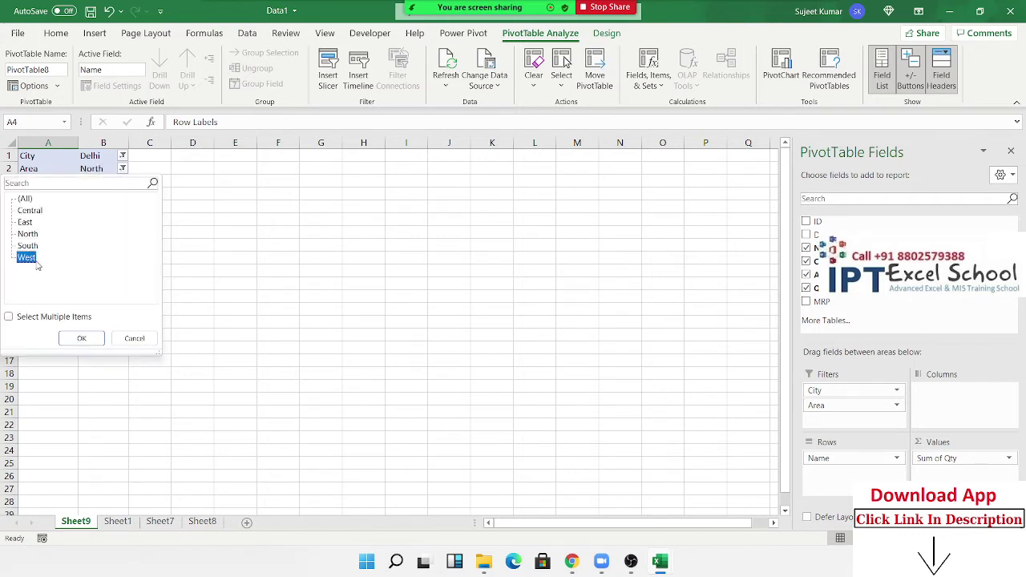
{"action": "left_click", "coordinate": [81, 337]}
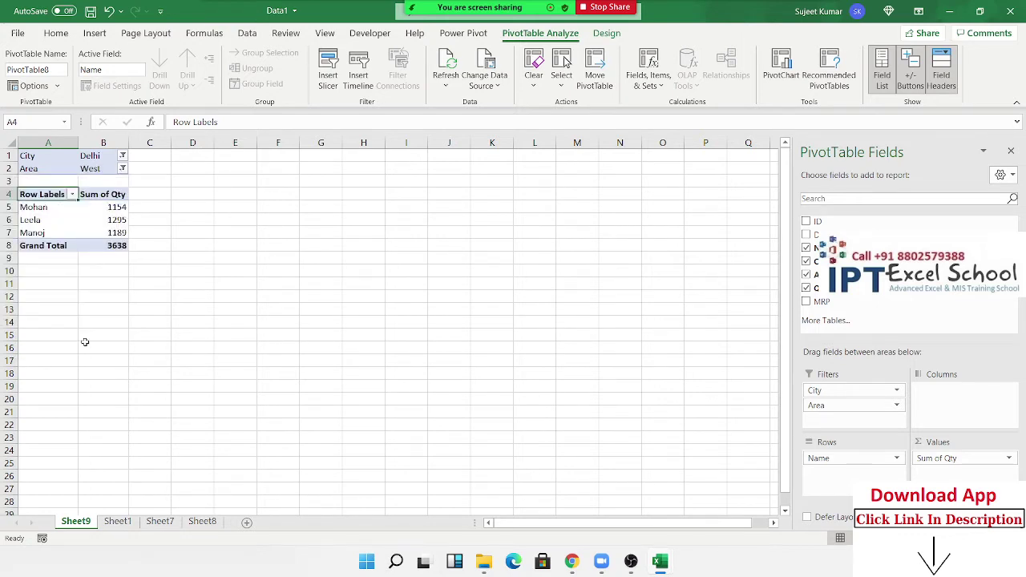
{"action": "left_click", "coordinate": [122, 169]}
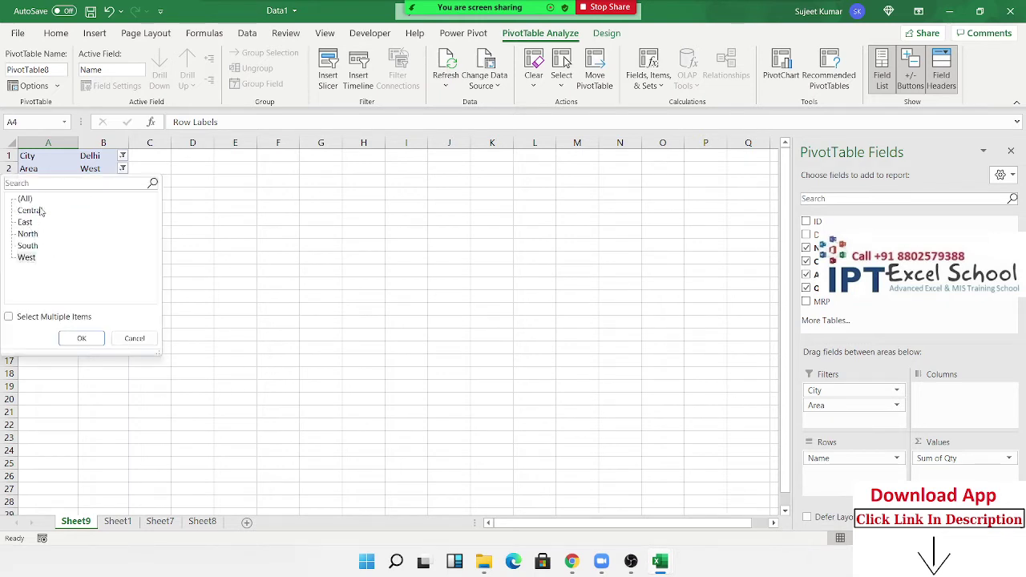
{"action": "left_click", "coordinate": [227, 246]}
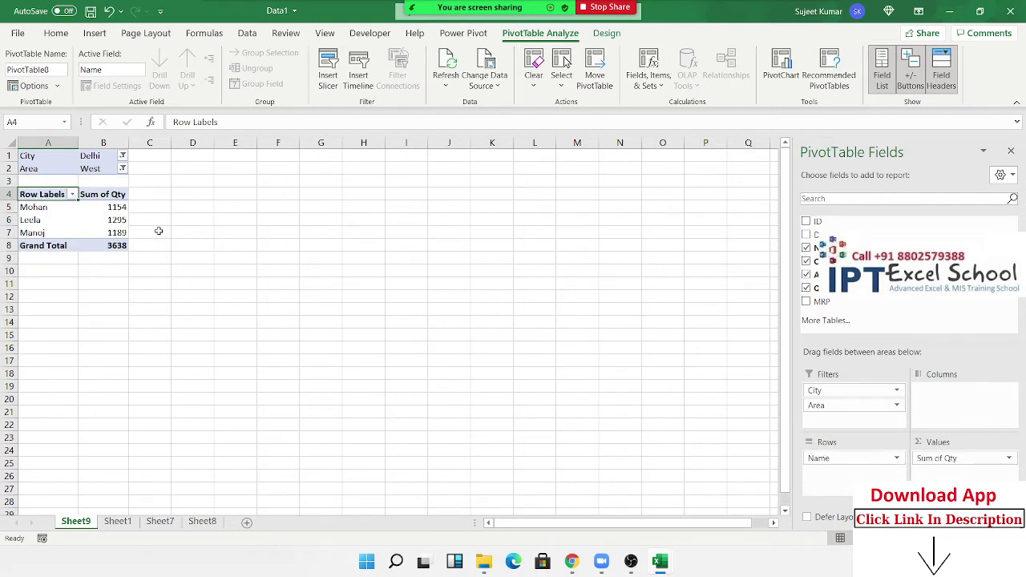
{"action": "left_click", "coordinate": [123, 169]}
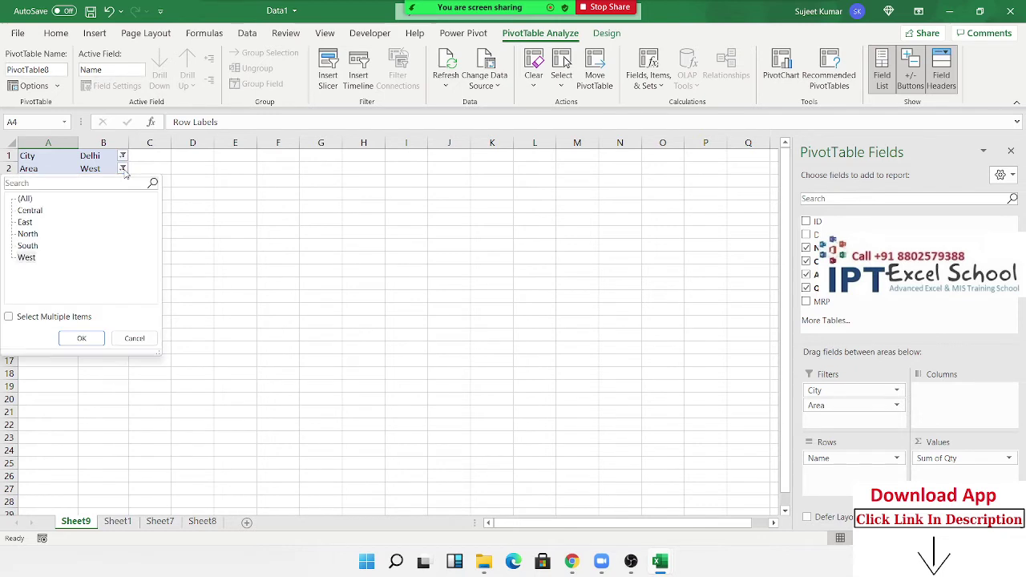
{"action": "left_click", "coordinate": [30, 199]}
{"action": "left_click", "coordinate": [82, 339]}
{"action": "left_click", "coordinate": [123, 156]}
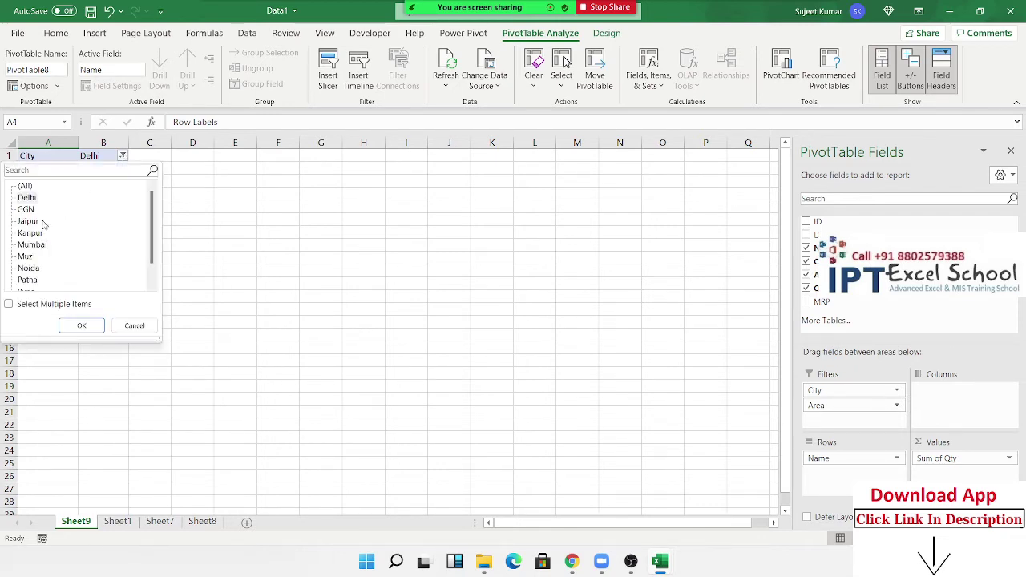
{"action": "left_click", "coordinate": [25, 187]}
{"action": "left_click", "coordinate": [81, 326]}
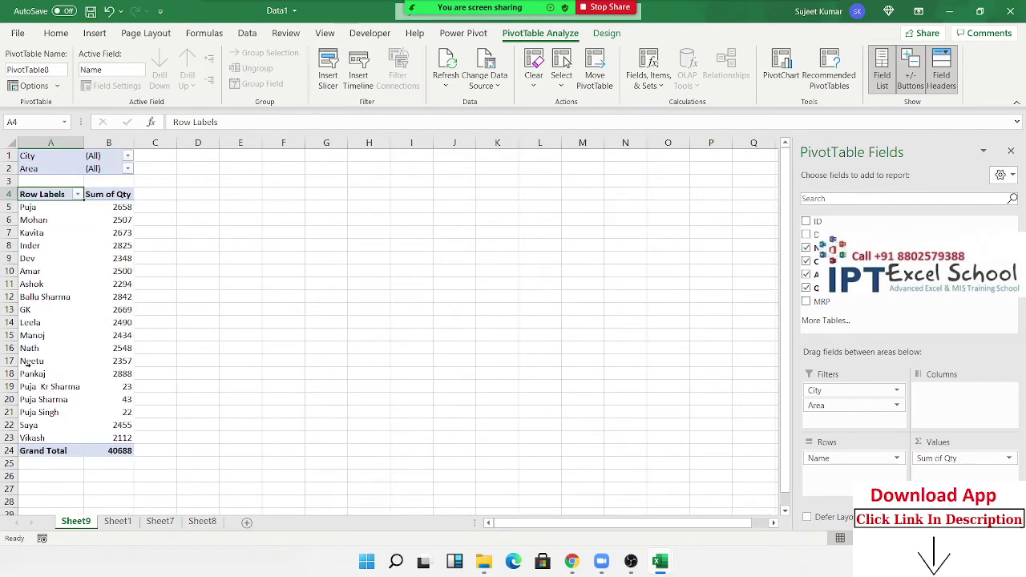
Remove the City and Area filters and add MRP to the values.
{"action": "left_click_drag", "start_coordinate": [810, 405], "coordinate": [810, 262]}
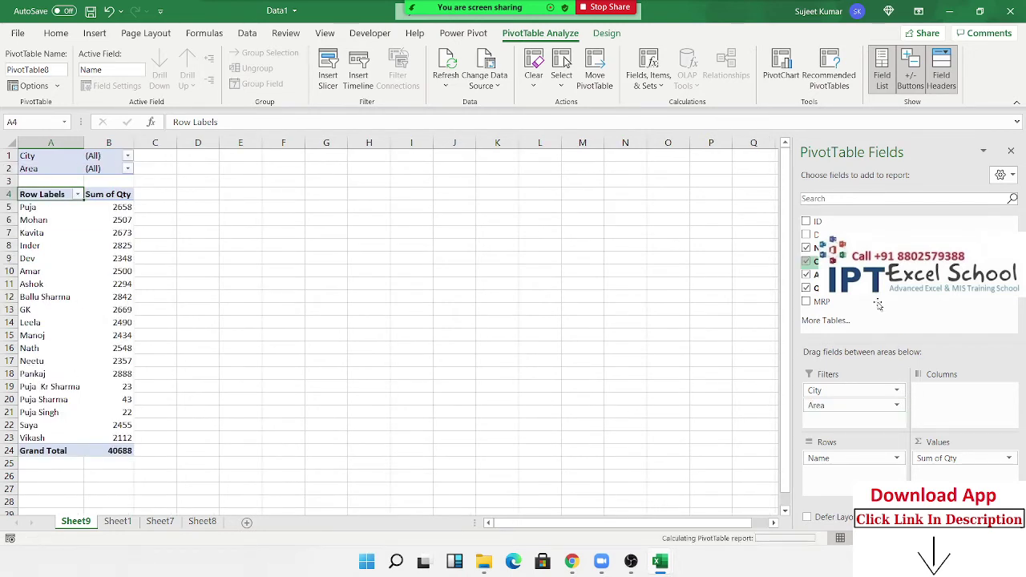
{"action": "left_click_drag", "start_coordinate": [854, 391], "coordinate": [834, 357]}
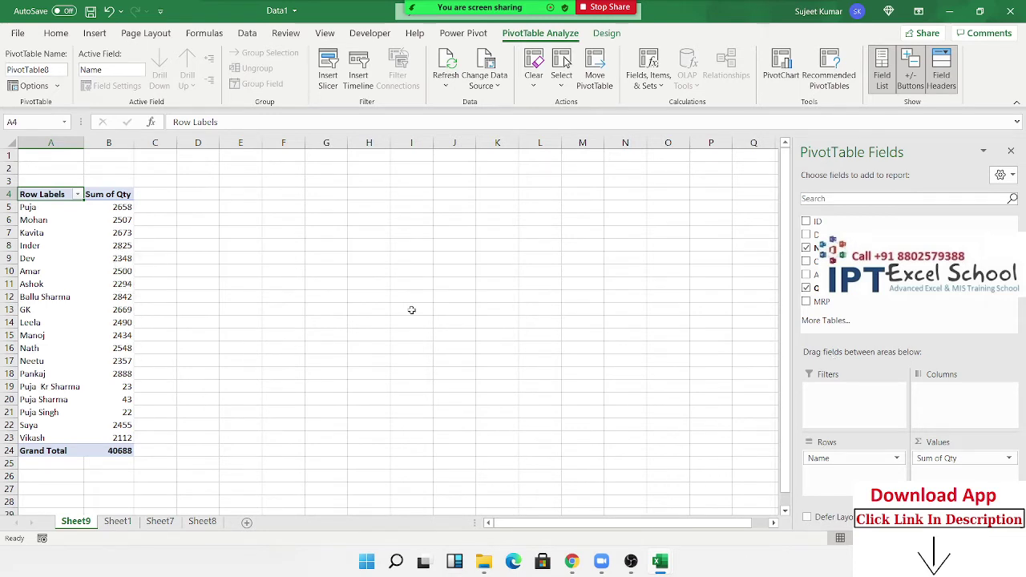
{"action": "left_click", "coordinate": [863, 302]}
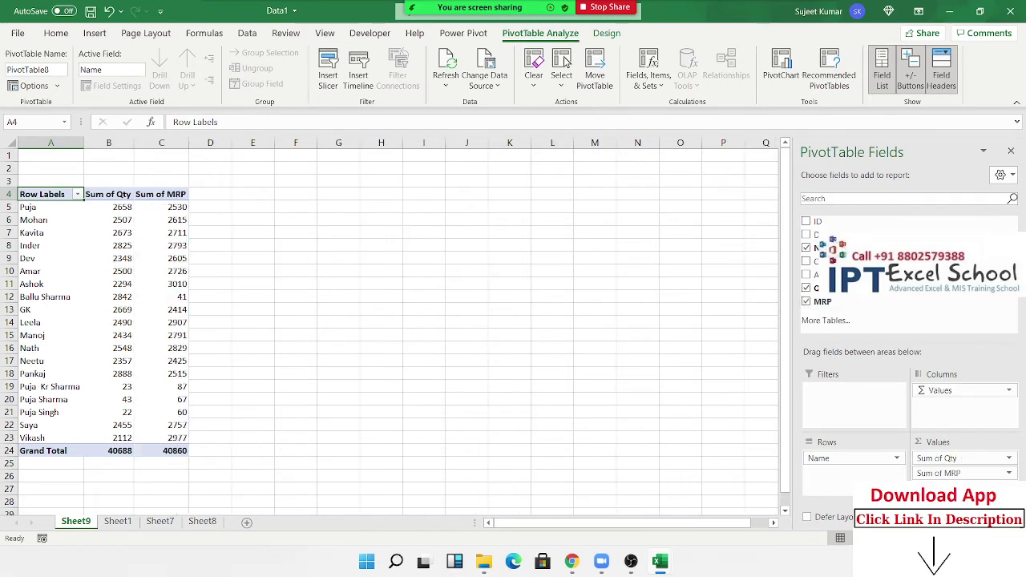
Change MRP's summary from Sum to Average.
{"action": "left_click", "coordinate": [962, 473]}
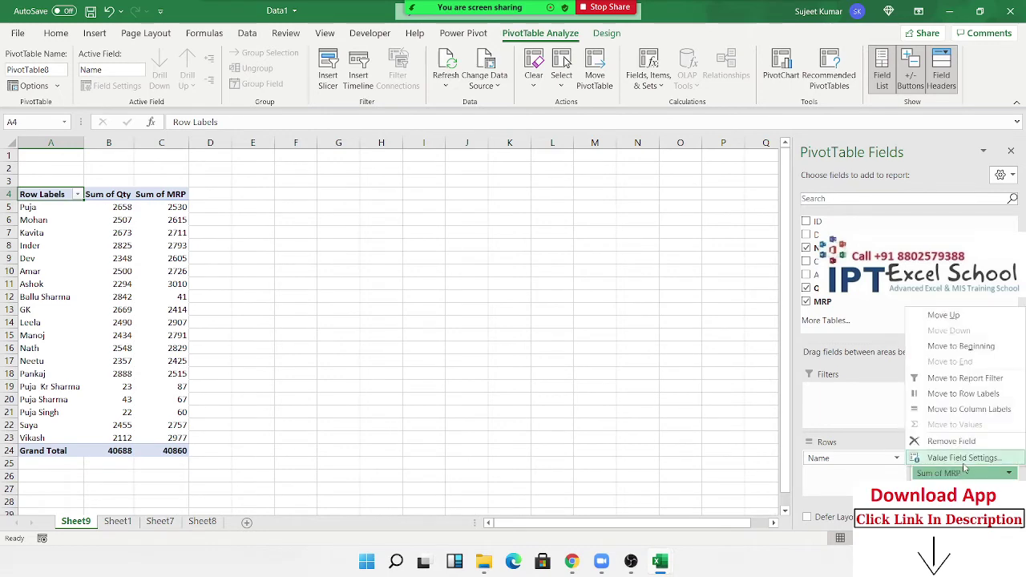
{"action": "left_click", "coordinate": [946, 469]}
{"action": "left_click", "coordinate": [330, 394]}
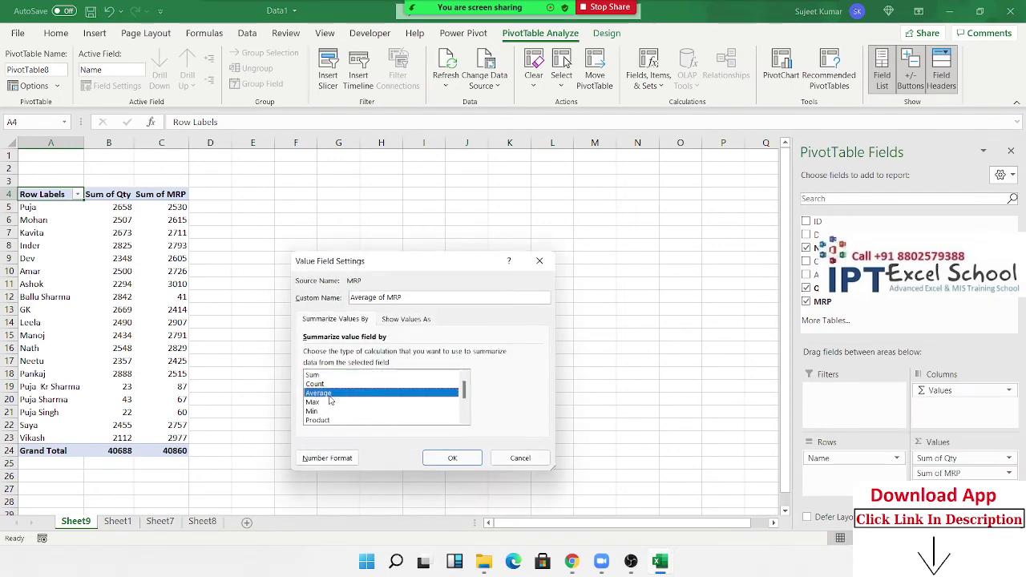
{"action": "left_click", "coordinate": [452, 458]}
{"action": "left_click", "coordinate": [63, 258]}
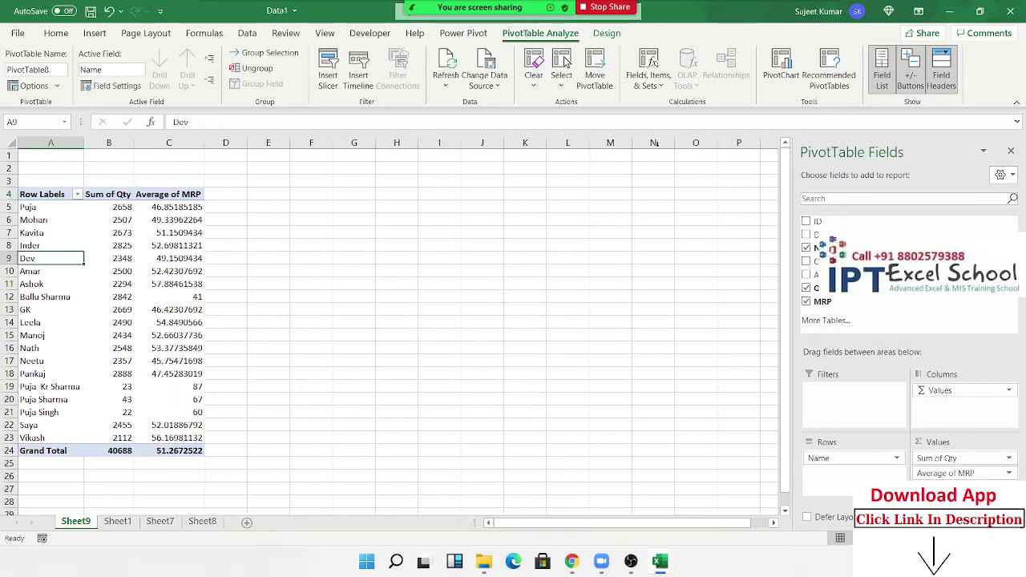
{"action": "left_click", "coordinate": [785, 84]}
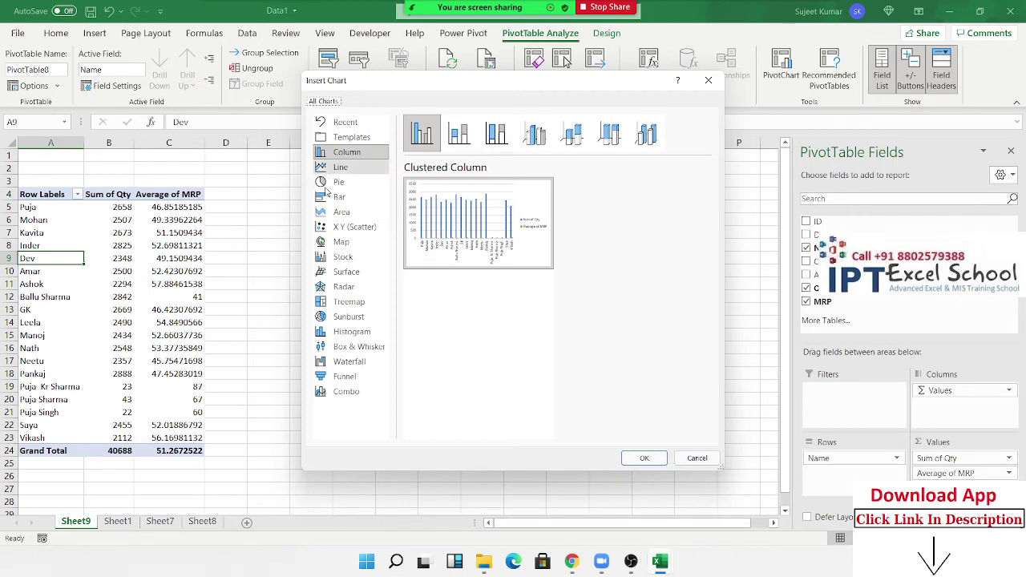
{"action": "left_click", "coordinate": [641, 456]}
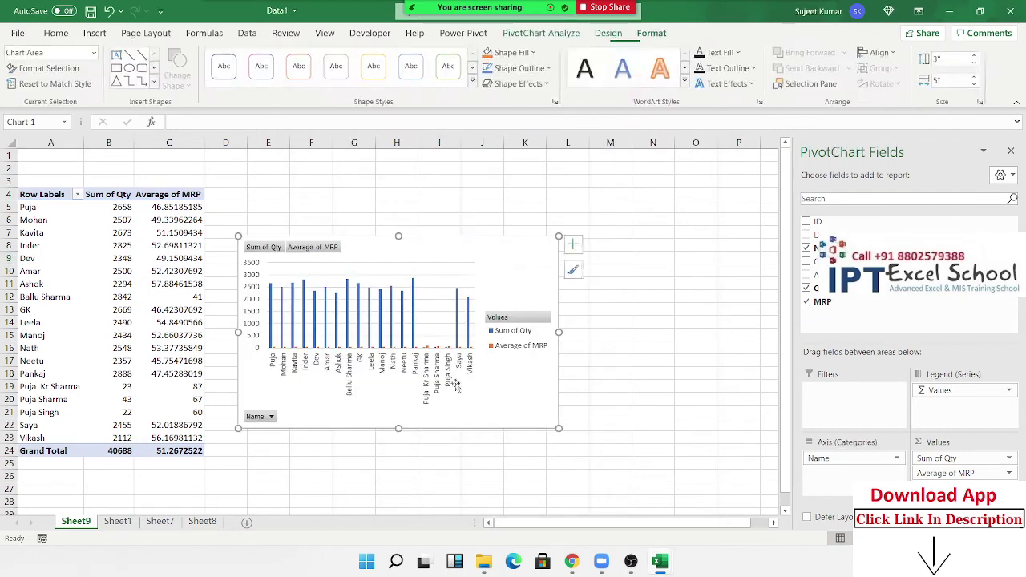
{"action": "left_click_drag", "start_coordinate": [462, 255], "coordinate": [451, 188]}
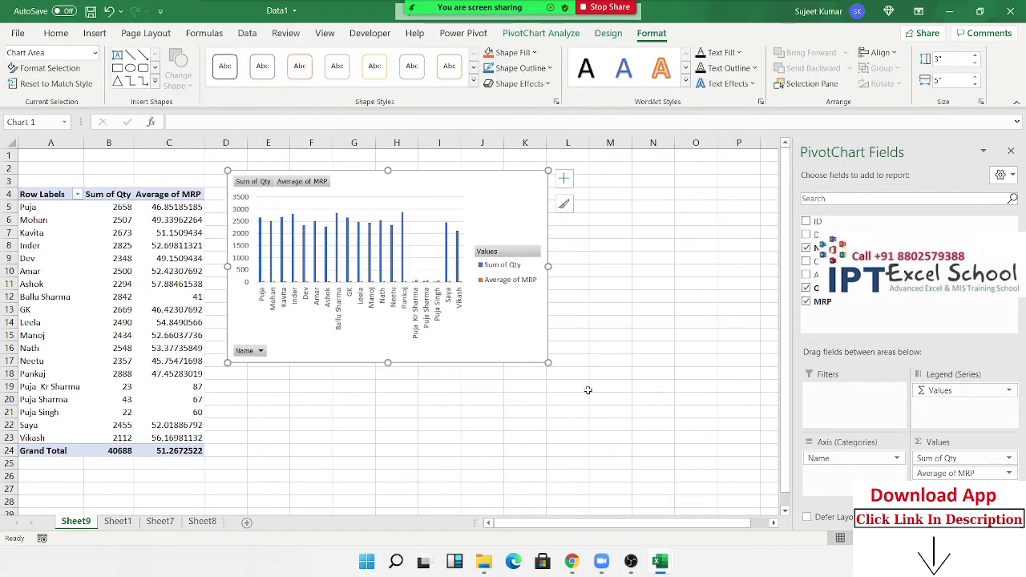
{"action": "left_click_drag", "start_coordinate": [551, 364], "coordinate": [696, 449]}
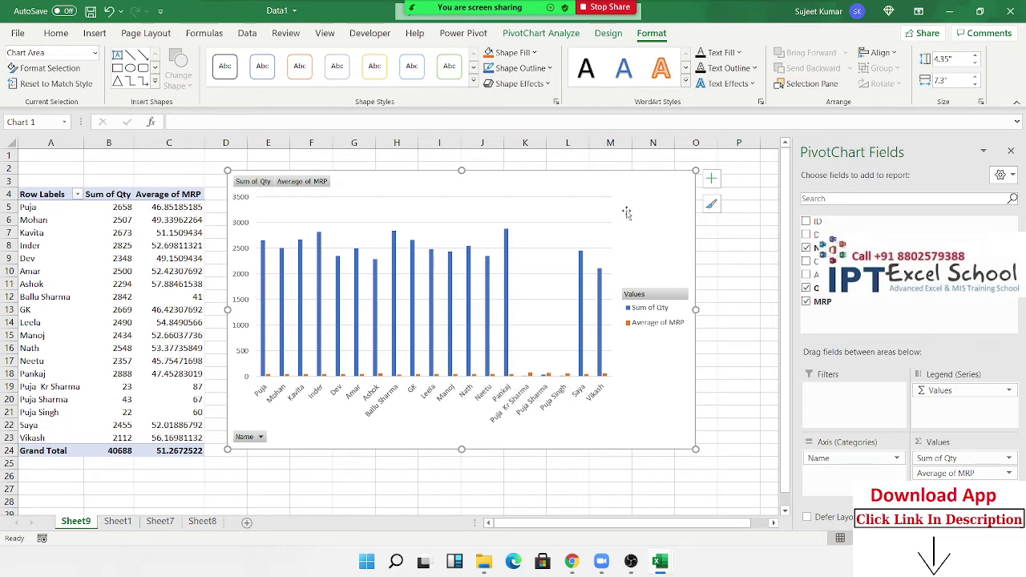
{"action": "key", "text": "Delete"}
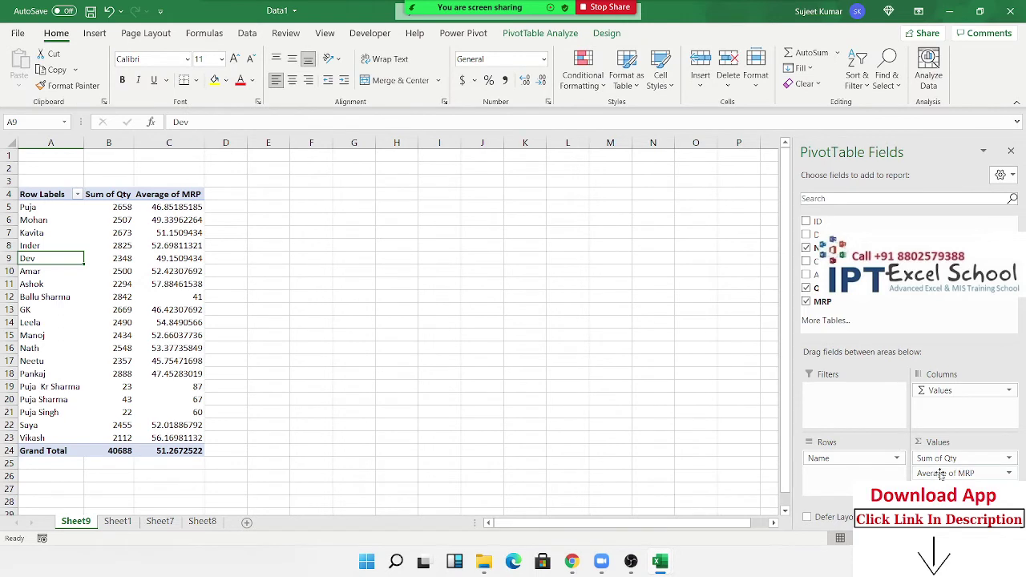
Drag Average of MRP out of the pivot and dismiss the error message.
{"action": "left_click_drag", "start_coordinate": [940, 473], "coordinate": [614, 284]}
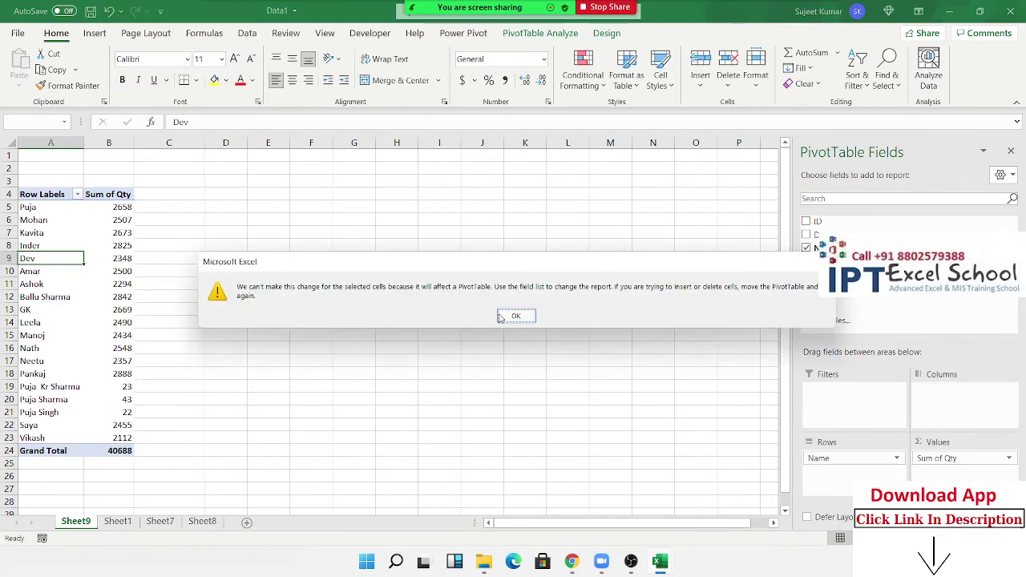
{"action": "left_click", "coordinate": [501, 316]}
{"action": "left_click_drag", "start_coordinate": [83, 219], "coordinate": [121, 258]}
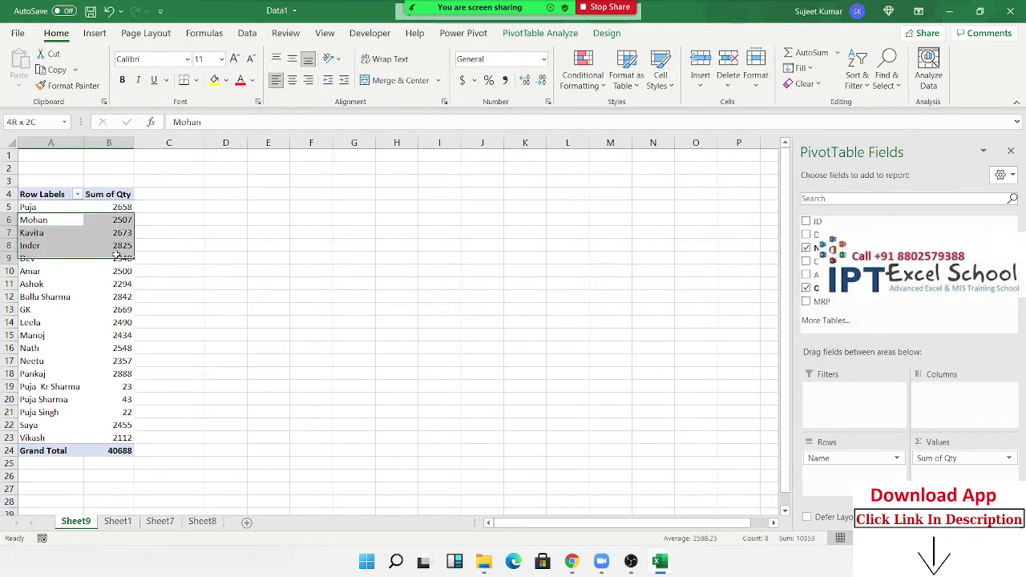
{"action": "left_click", "coordinate": [400, 236]}
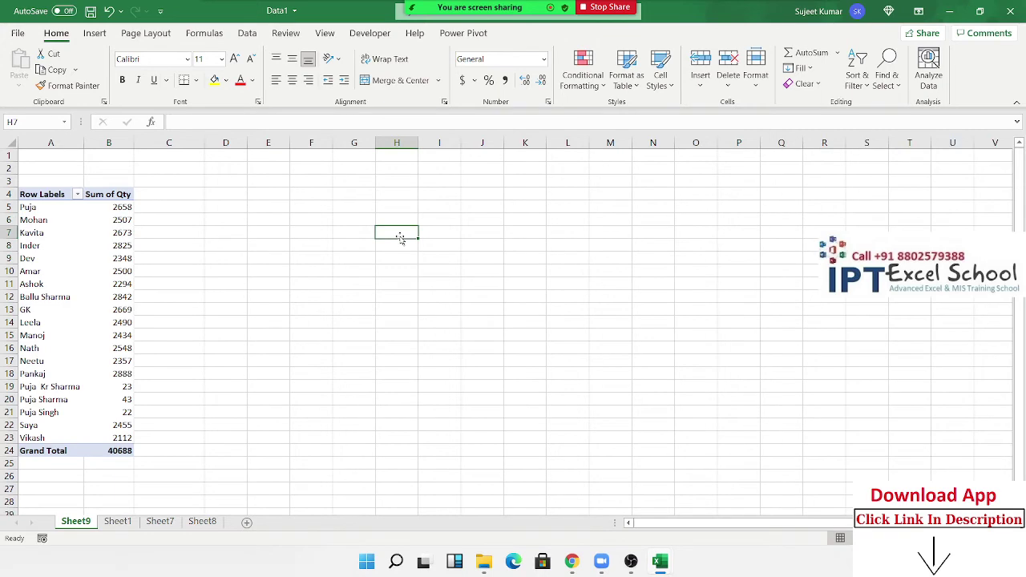
Create a PivotTable from Sheet1's data at cell D4 of Sheet9.
{"action": "left_click", "coordinate": [117, 521]}
{"action": "left_click", "coordinate": [95, 33]}
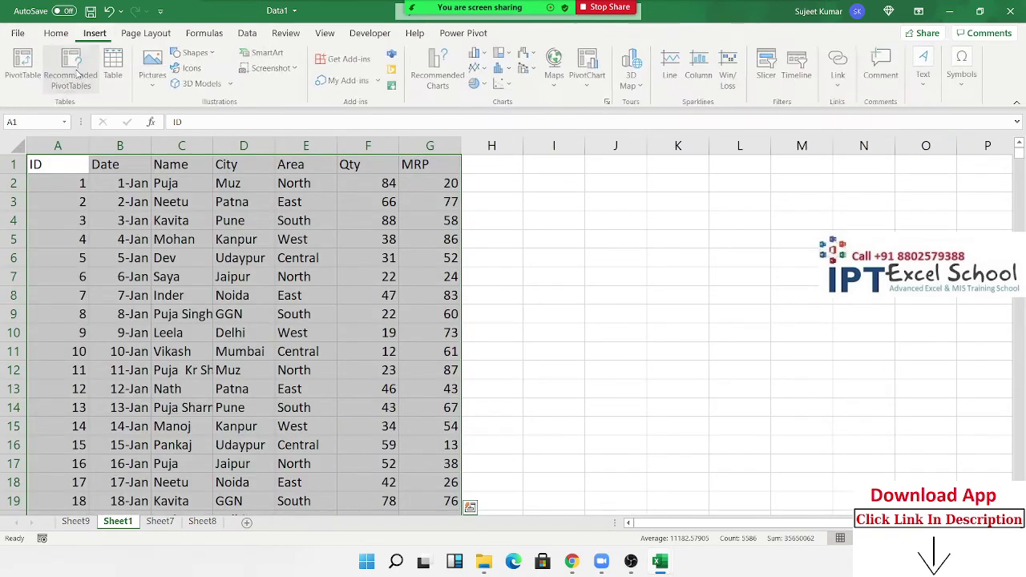
{"action": "left_click", "coordinate": [24, 68]}
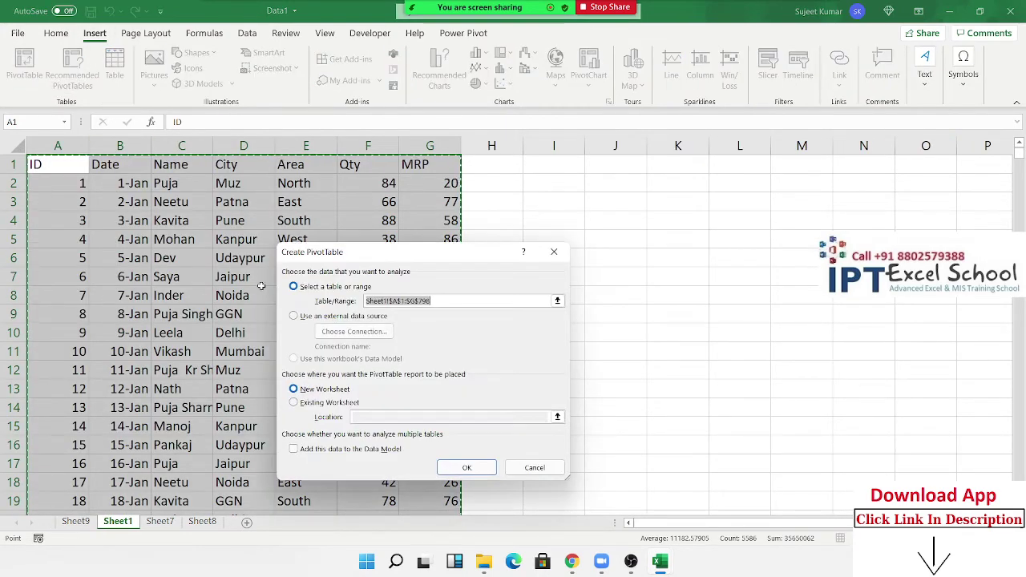
{"action": "left_click", "coordinate": [319, 404]}
{"action": "left_click", "coordinate": [85, 522]}
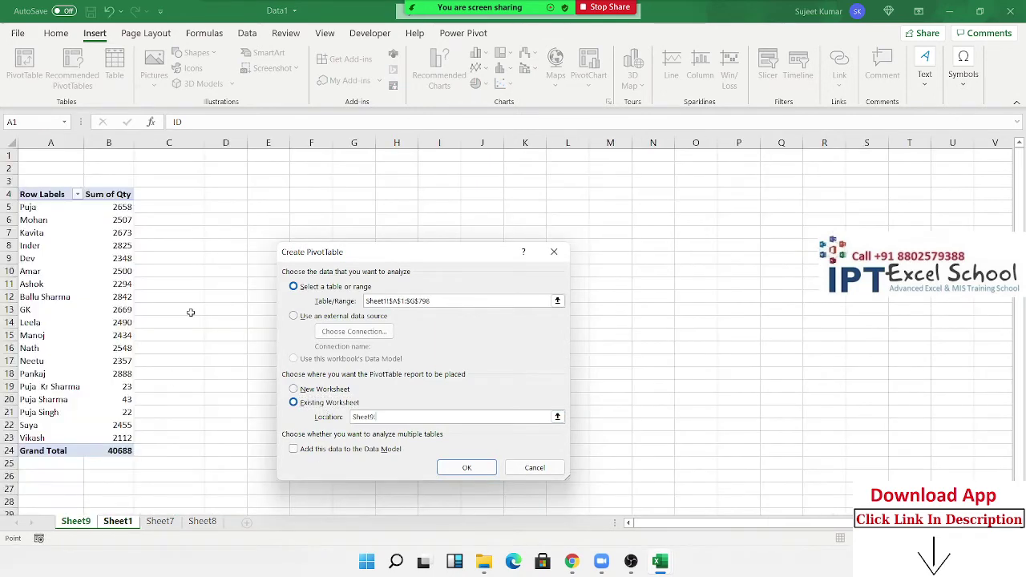
{"action": "left_click", "coordinate": [229, 195]}
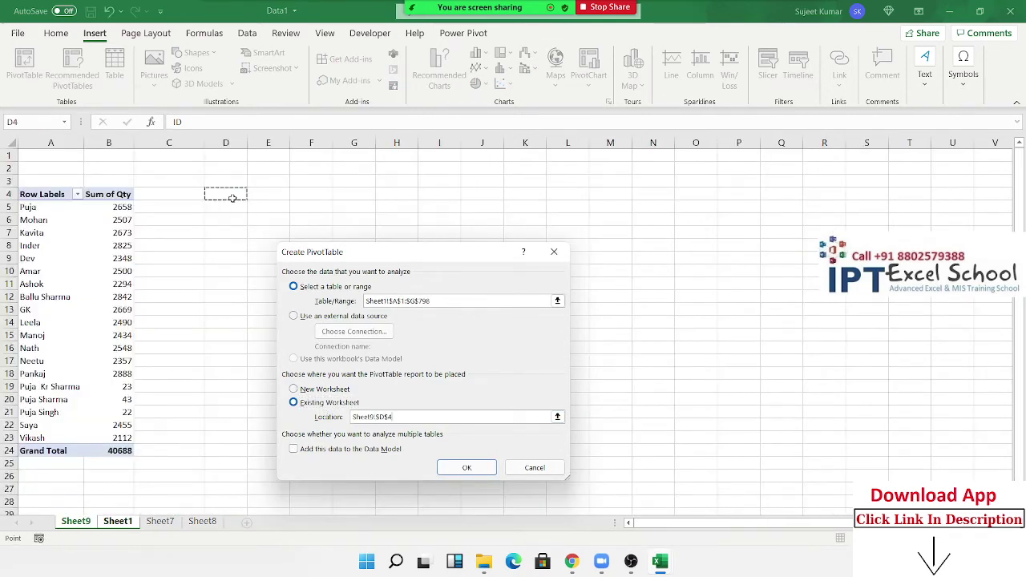
{"action": "left_click", "coordinate": [467, 467]}
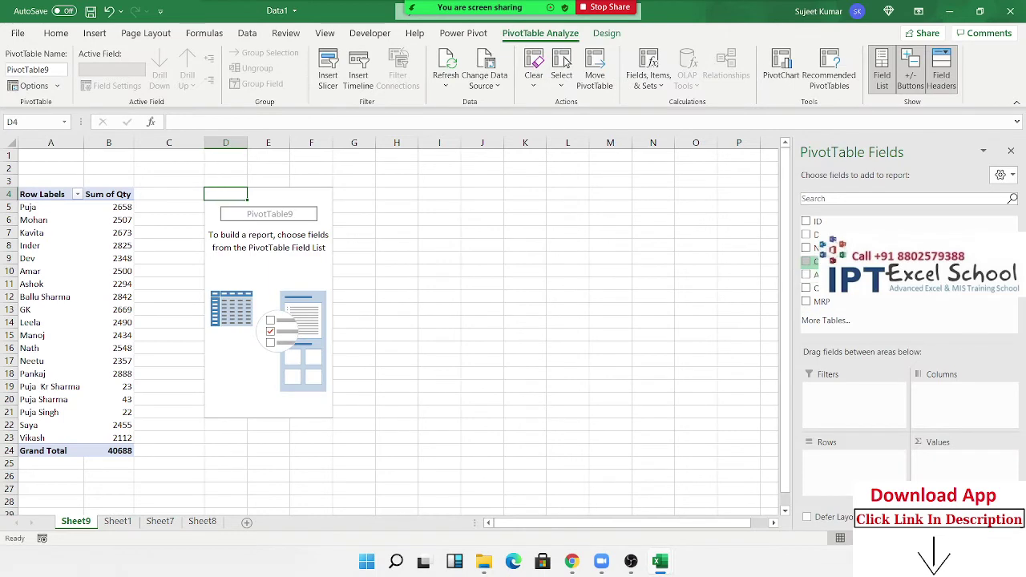
Put Name in the second PivotTable's rows and MRP in its values, summarised as Average of MRP.
{"action": "left_click", "coordinate": [807, 247]}
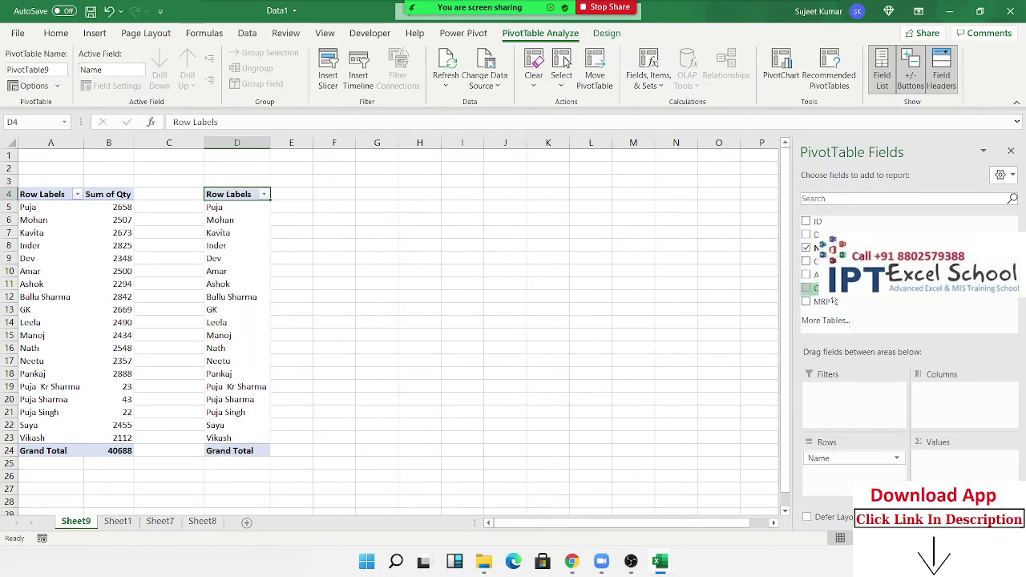
{"action": "left_click_drag", "start_coordinate": [834, 300], "coordinate": [936, 465]}
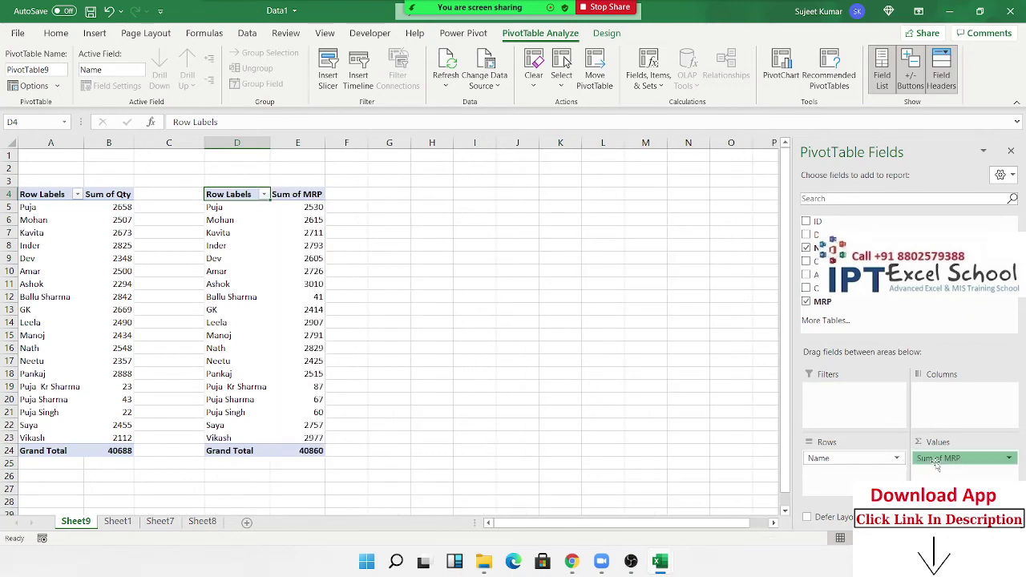
{"action": "left_click", "coordinate": [937, 463]}
{"action": "left_click", "coordinate": [946, 443]}
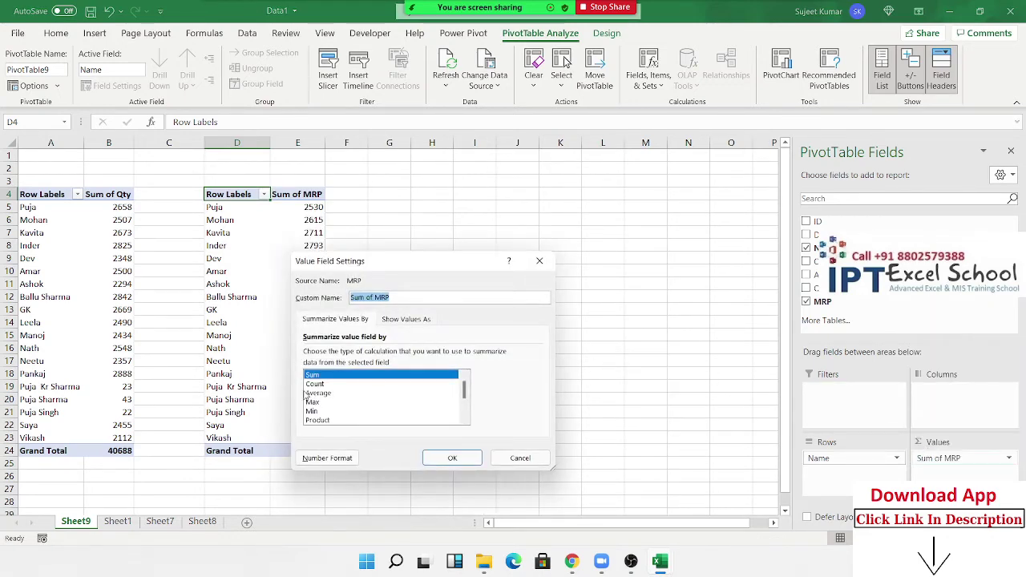
{"action": "left_click", "coordinate": [317, 393]}
{"action": "left_click", "coordinate": [452, 457]}
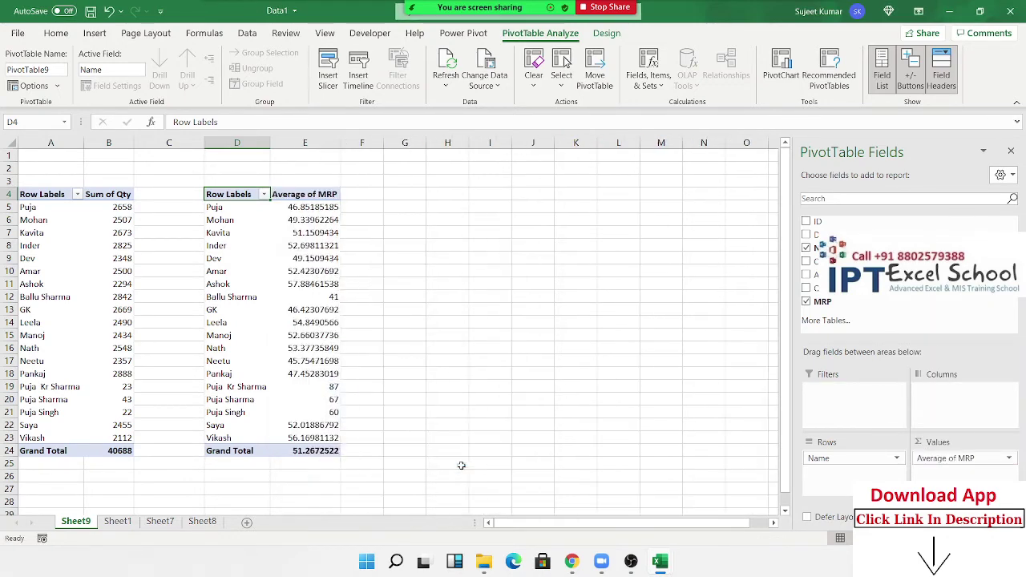
{"action": "left_click", "coordinate": [118, 297]}
{"action": "left_click", "coordinate": [237, 287]}
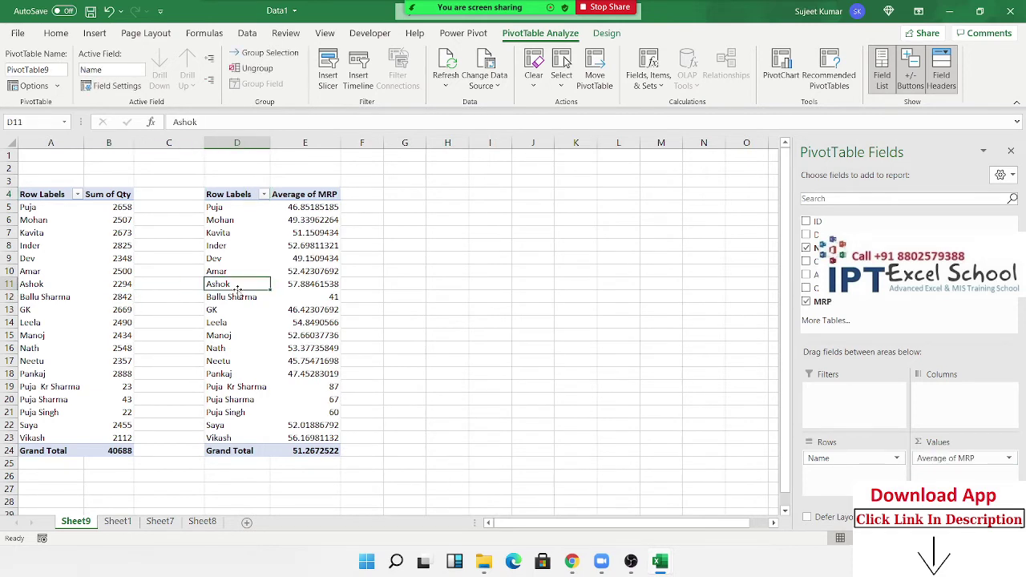
{"action": "left_click", "coordinate": [112, 245]}
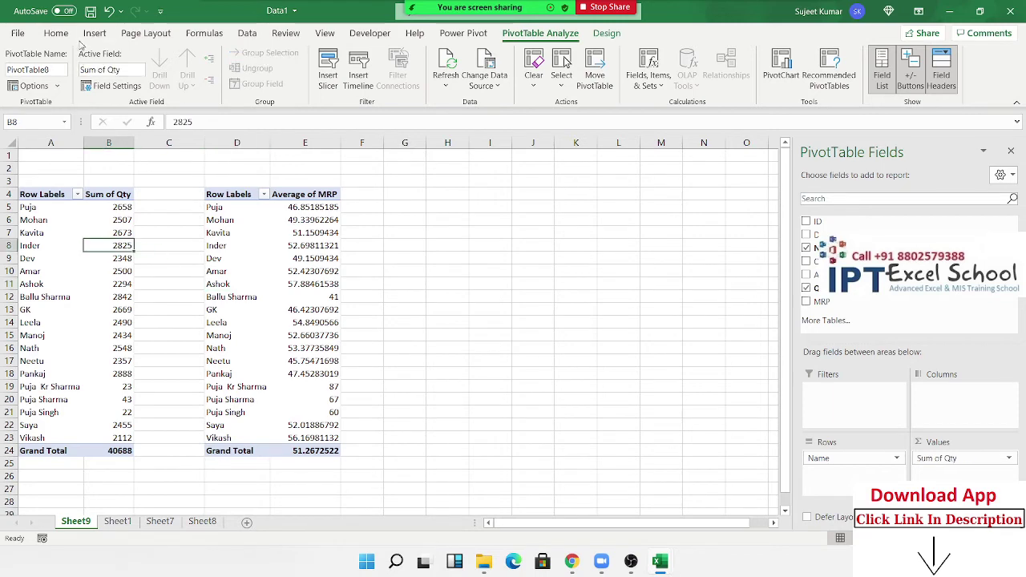
{"action": "left_click", "coordinate": [95, 33]}
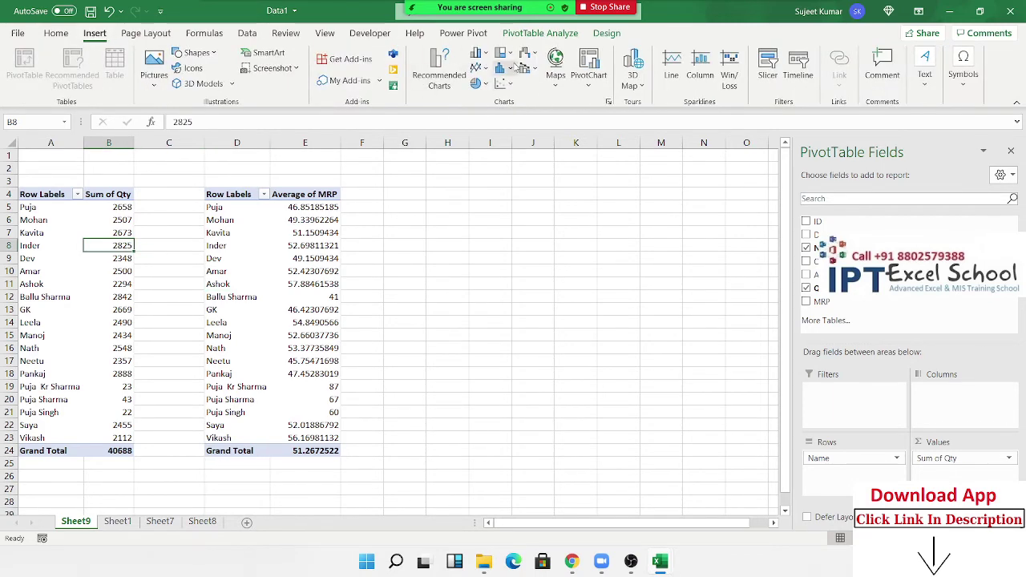
{"action": "left_click", "coordinate": [478, 54]}
{"action": "left_click", "coordinate": [487, 100]}
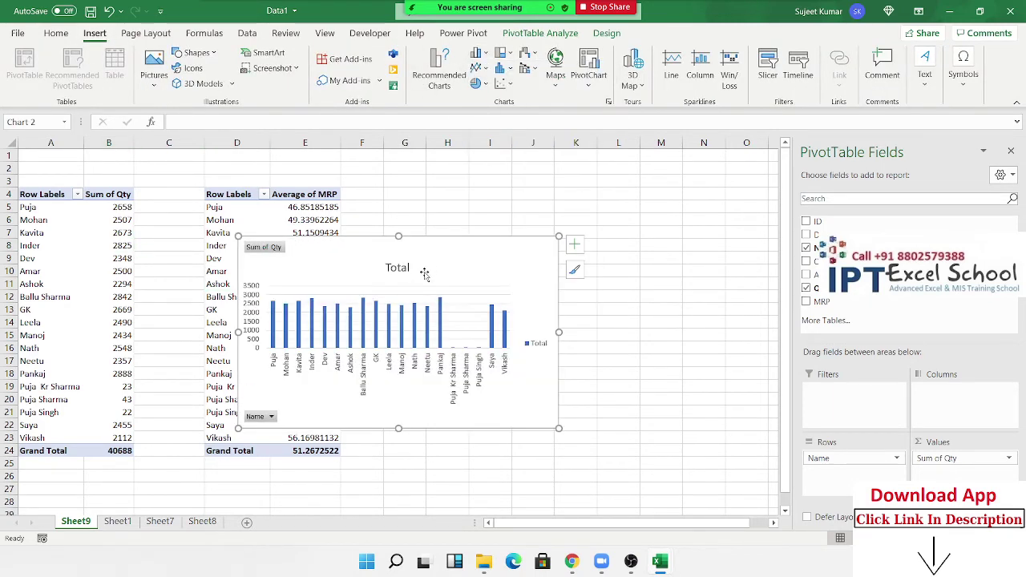
{"action": "mouse_move", "coordinate": [425, 274]}
{"action": "left_mouse_down"}
{"action": "mouse_move", "coordinate": [586, 242]}
{"action": "mouse_move", "coordinate": [649, 206]}
{"action": "left_mouse_up"}
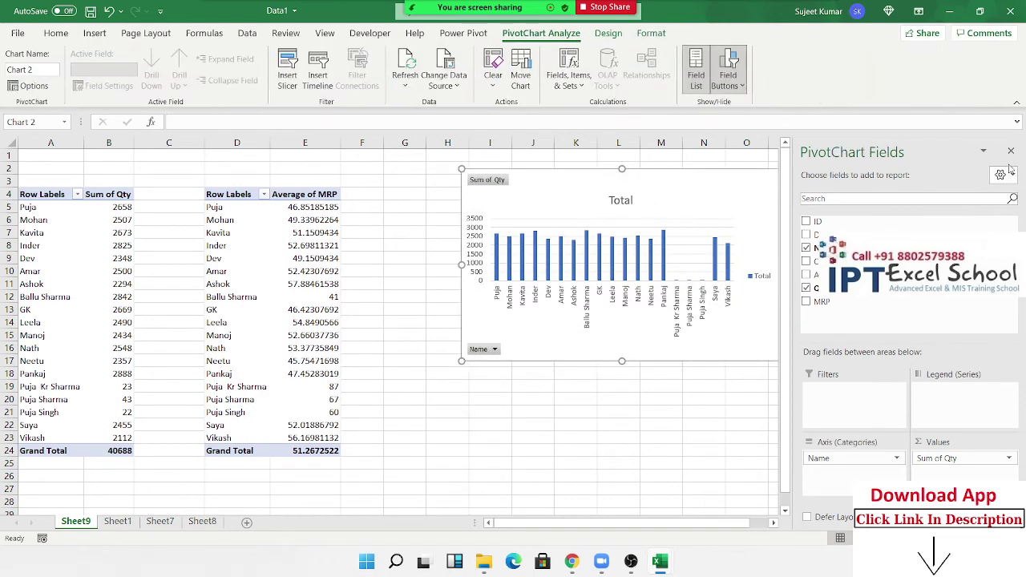
{"action": "key", "text": "Delete"}
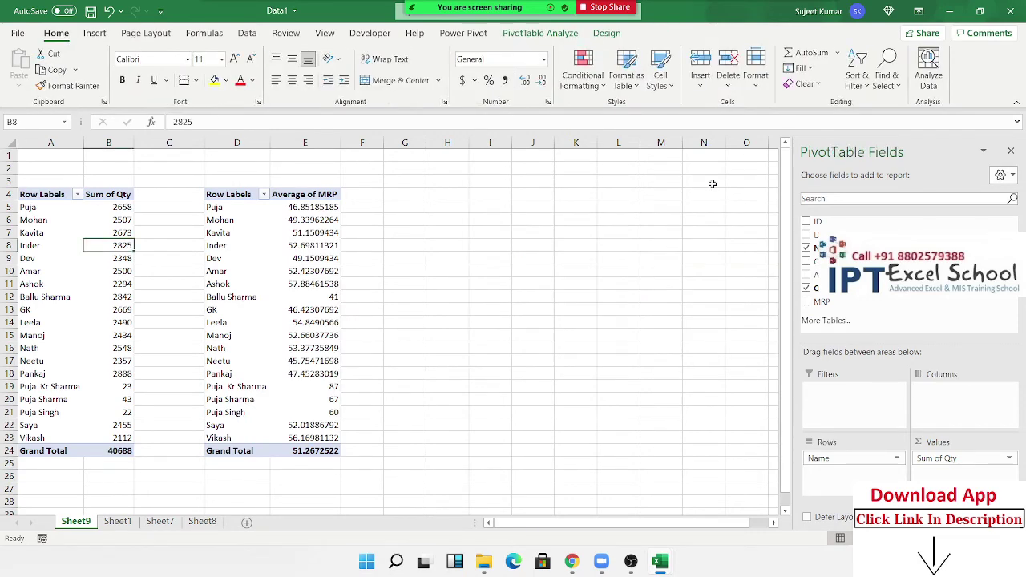
Add Area and City as report filters on the Sum of Qty PivotTable.
{"action": "left_click", "coordinate": [232, 272]}
{"action": "left_click", "coordinate": [105, 243]}
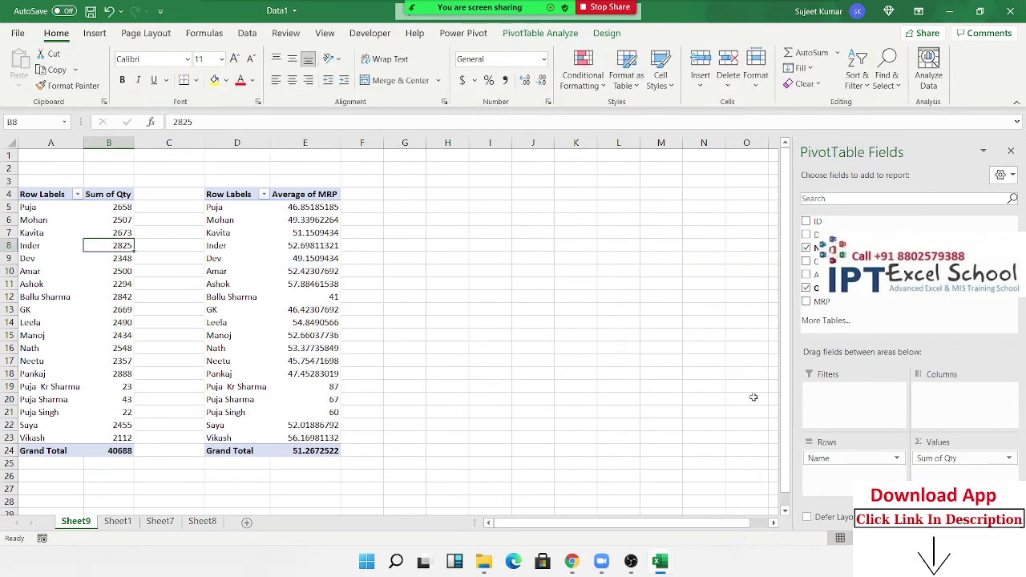
{"action": "left_click_drag", "start_coordinate": [812, 275], "coordinate": [854, 392]}
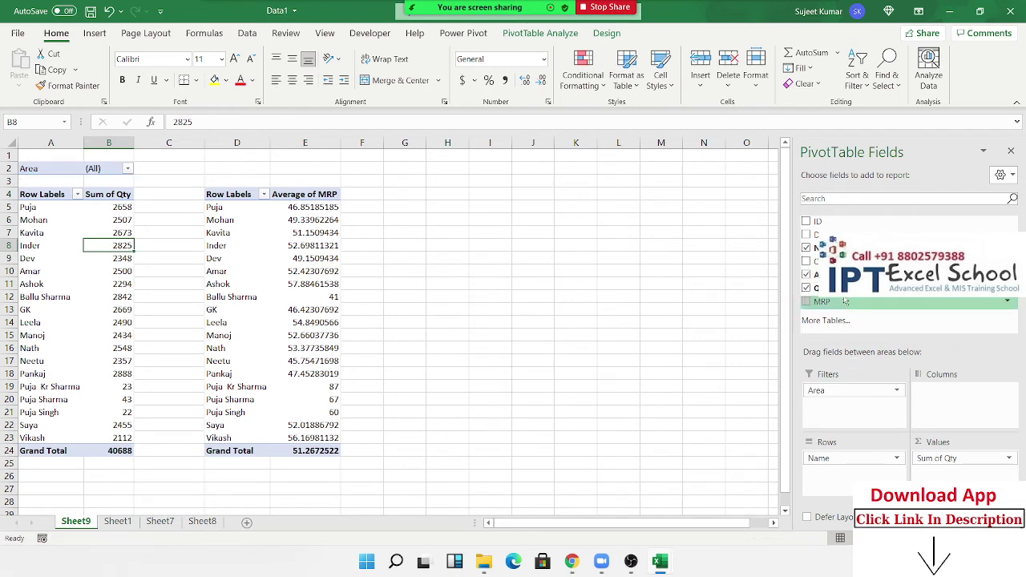
{"action": "left_click_drag", "start_coordinate": [816, 288], "coordinate": [854, 405]}
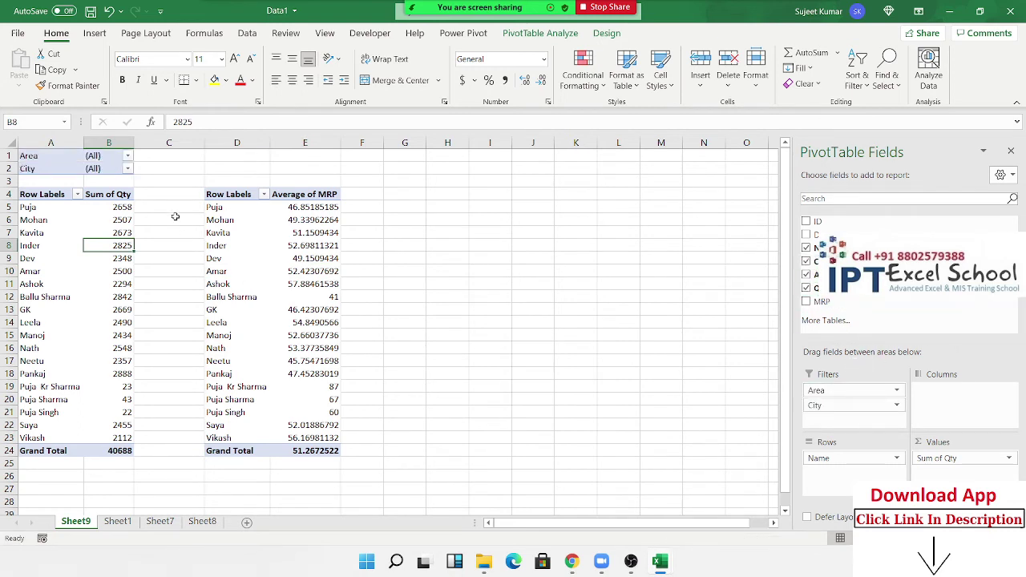
Test the City filter on Delhi, then reset it to (All).
{"action": "left_click", "coordinate": [128, 168]}
{"action": "left_click", "coordinate": [27, 210]}
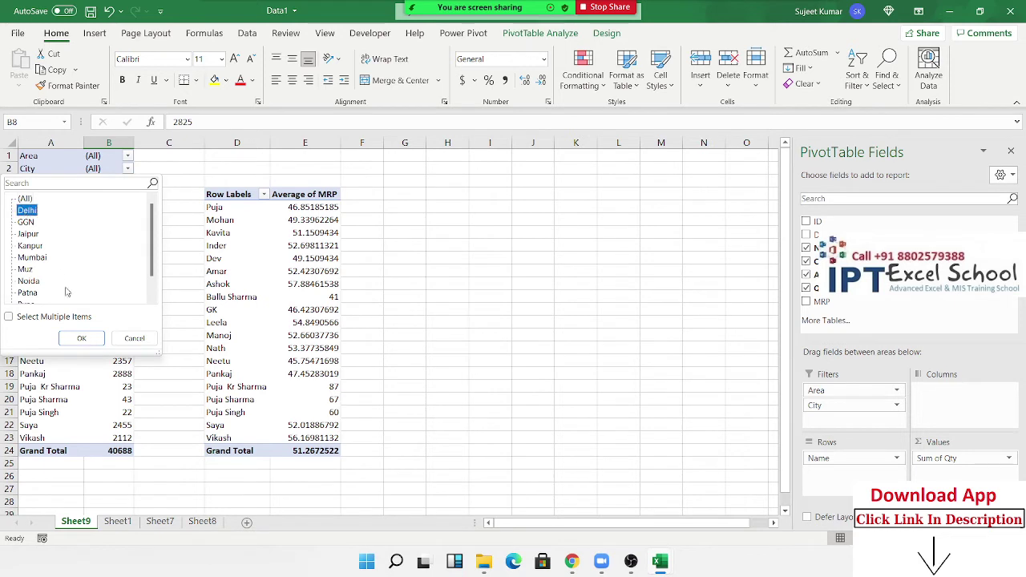
{"action": "left_click", "coordinate": [81, 339]}
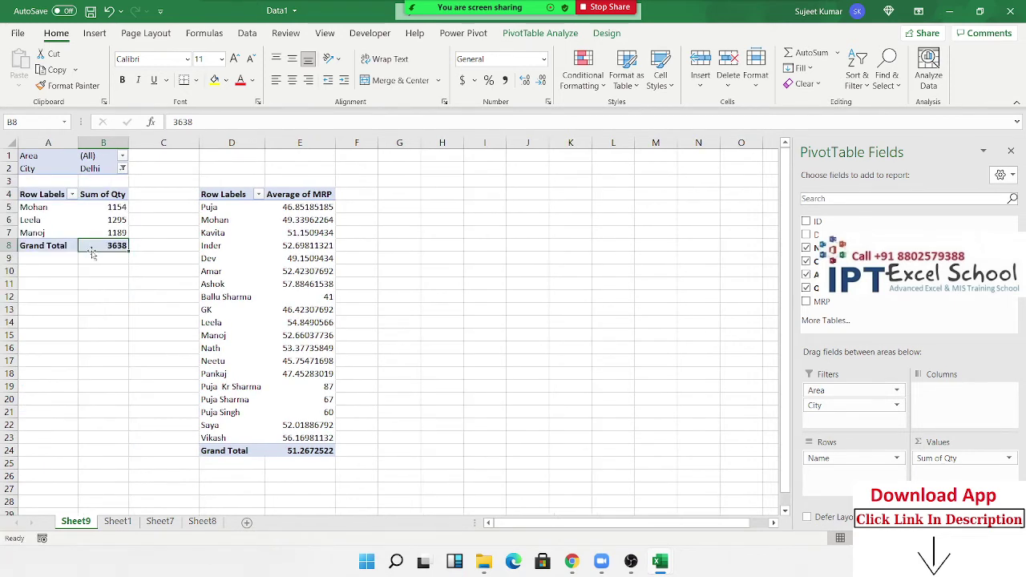
{"action": "left_click", "coordinate": [260, 248]}
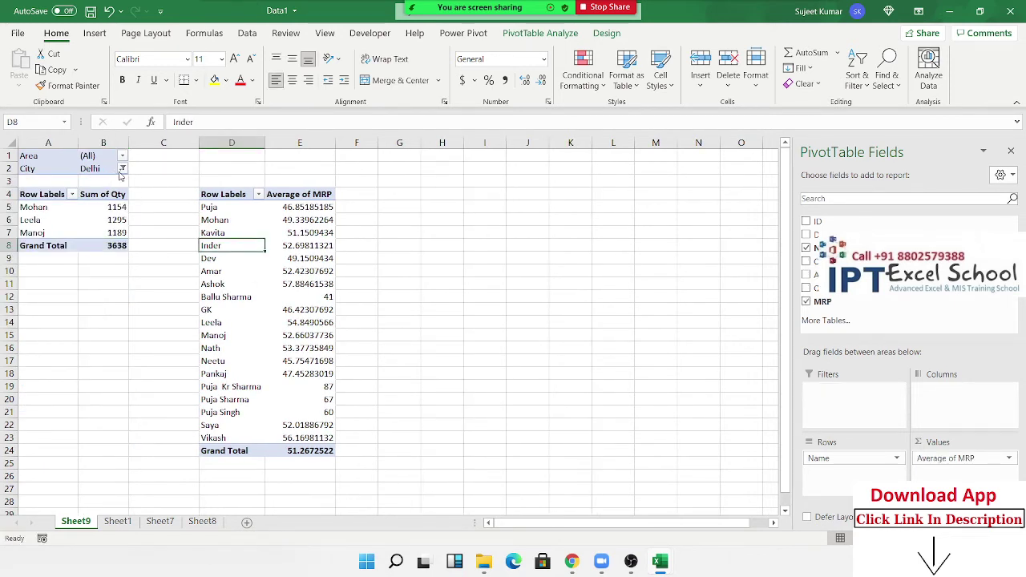
{"action": "left_click", "coordinate": [122, 168]}
{"action": "left_click", "coordinate": [24, 199]}
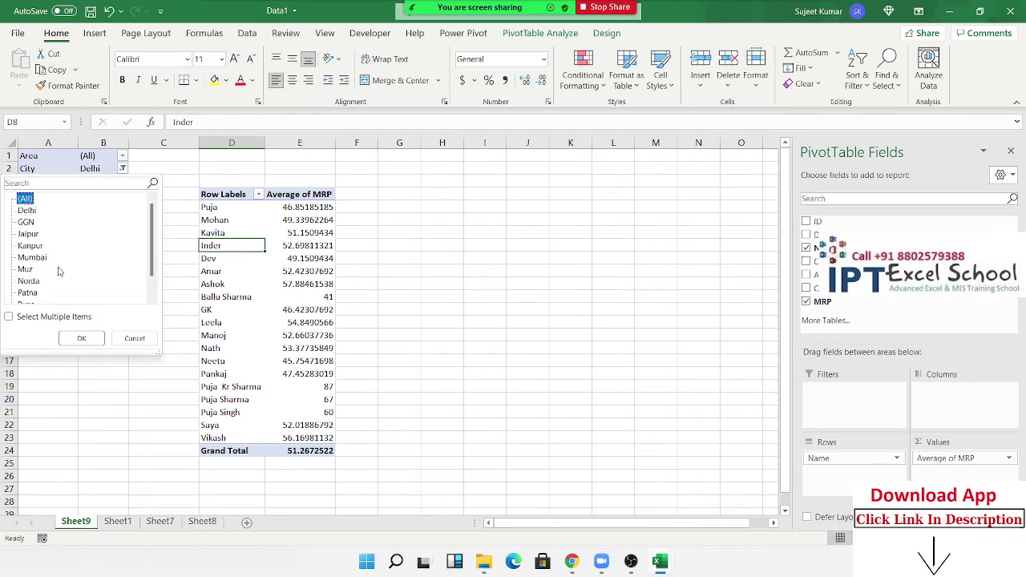
{"action": "left_click", "coordinate": [81, 338]}
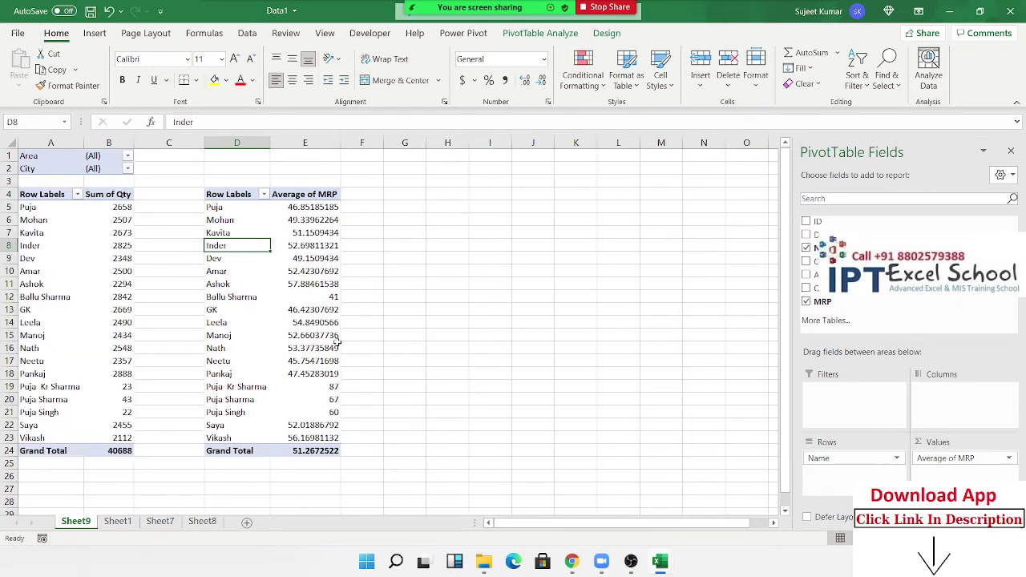
{"action": "left_click", "coordinate": [141, 271]}
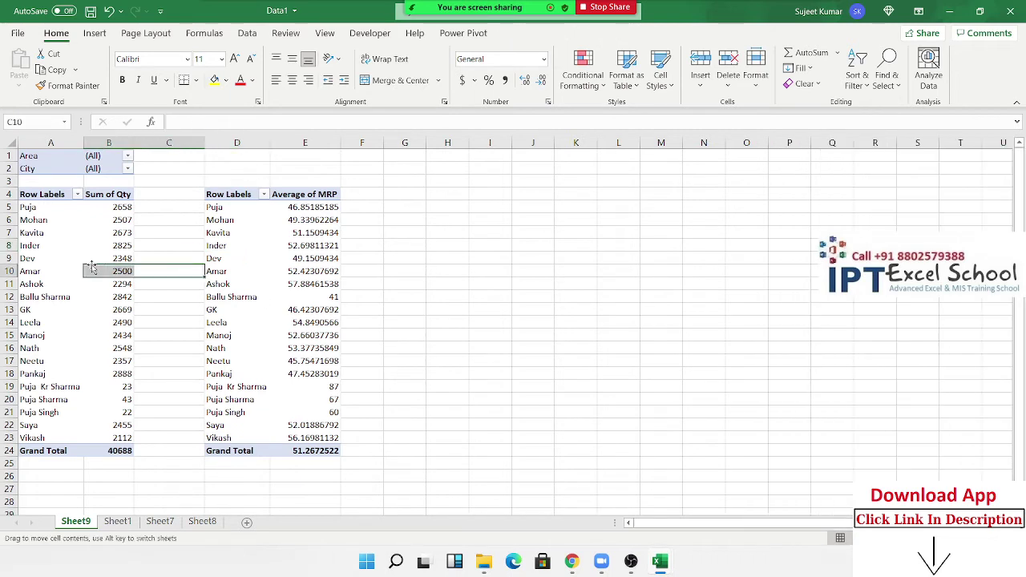
Drop the City report filter and insert City and Area slicers for the Sum of Qty pivot.
{"action": "left_click", "coordinate": [129, 232]}
{"action": "left_click_drag", "start_coordinate": [826, 403], "coordinate": [876, 323]}
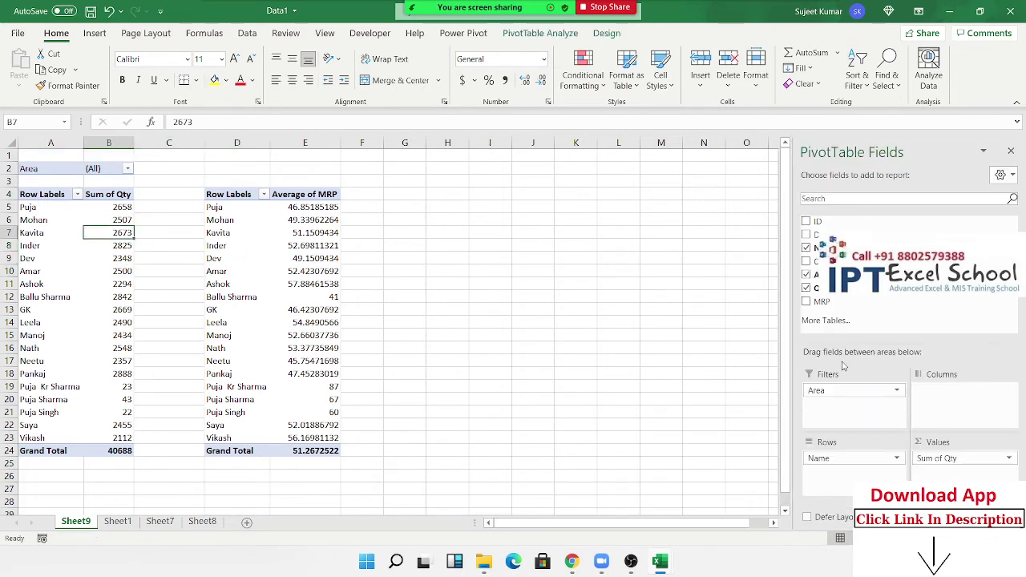
{"action": "left_click", "coordinate": [551, 38]}
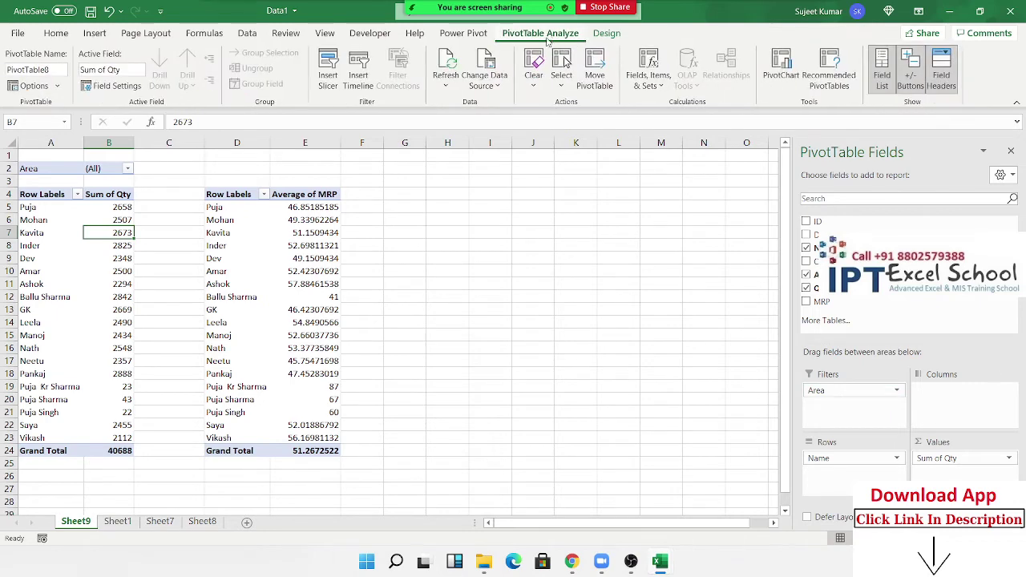
{"action": "left_click", "coordinate": [328, 80]}
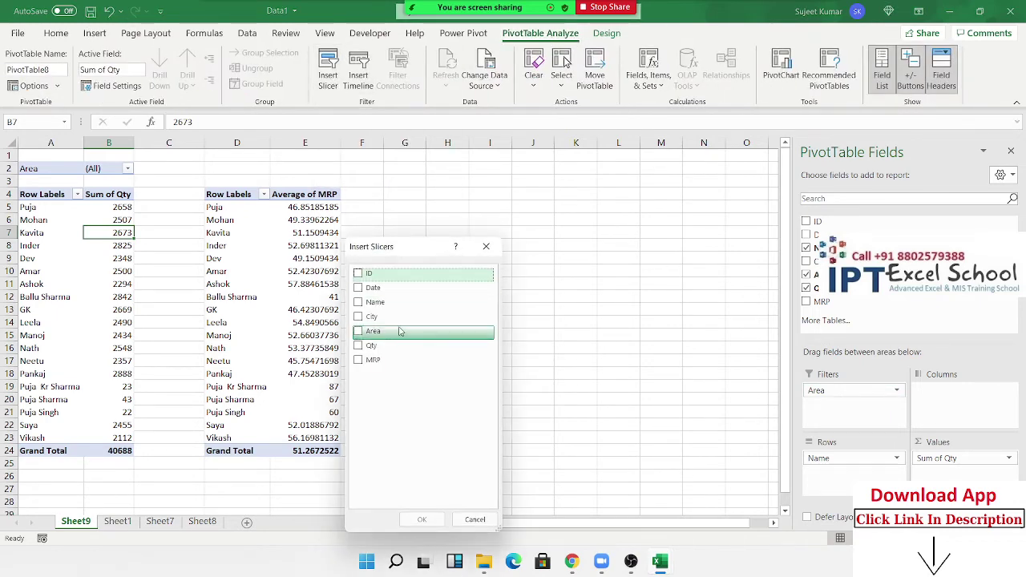
{"action": "left_click", "coordinate": [358, 317]}
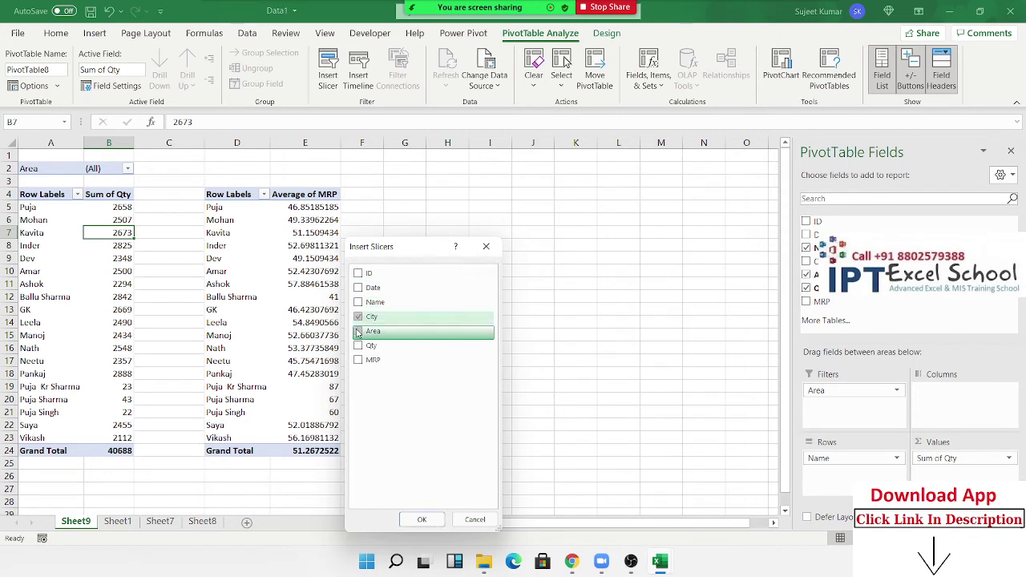
{"action": "left_click", "coordinate": [359, 331]}
{"action": "left_click", "coordinate": [422, 519]}
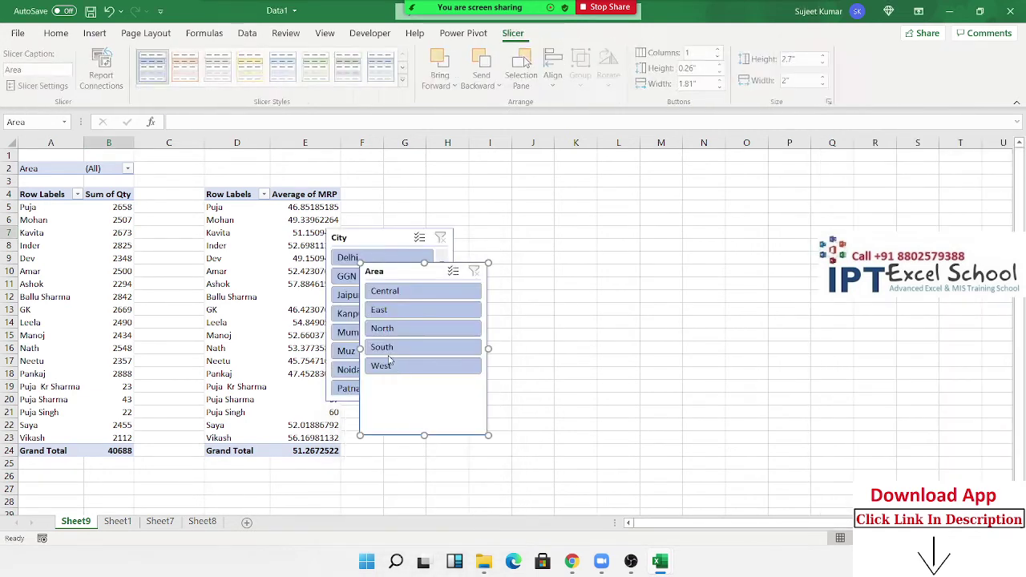
Place the City and Area slicers side by side to the right of the pivots.
{"action": "left_click_drag", "start_coordinate": [378, 238], "coordinate": [617, 182]}
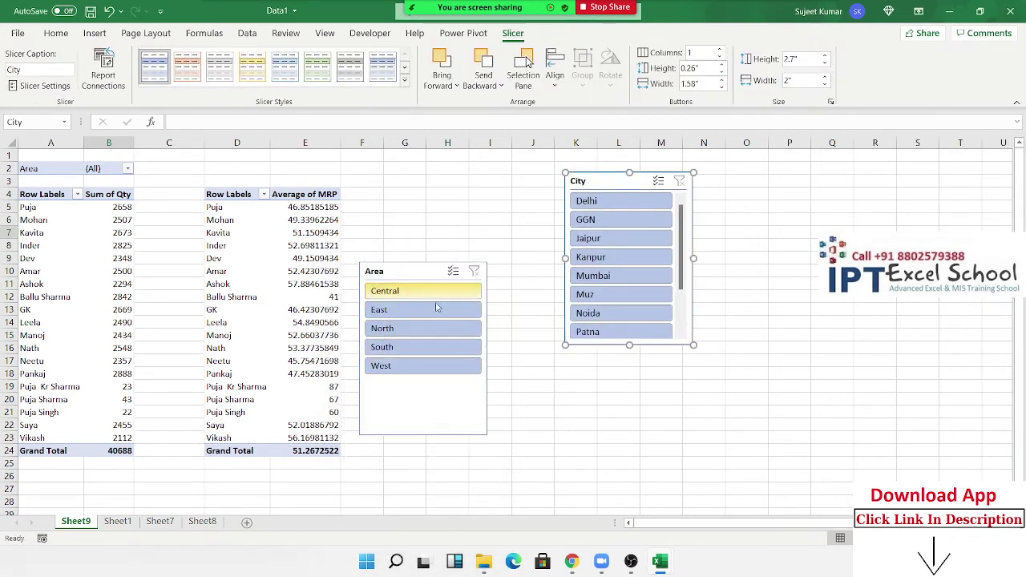
{"action": "mouse_move", "coordinate": [486, 272]}
{"action": "left_mouse_down"}
{"action": "mouse_move", "coordinate": [594, 313]}
{"action": "mouse_move", "coordinate": [840, 194]}
{"action": "left_mouse_up"}
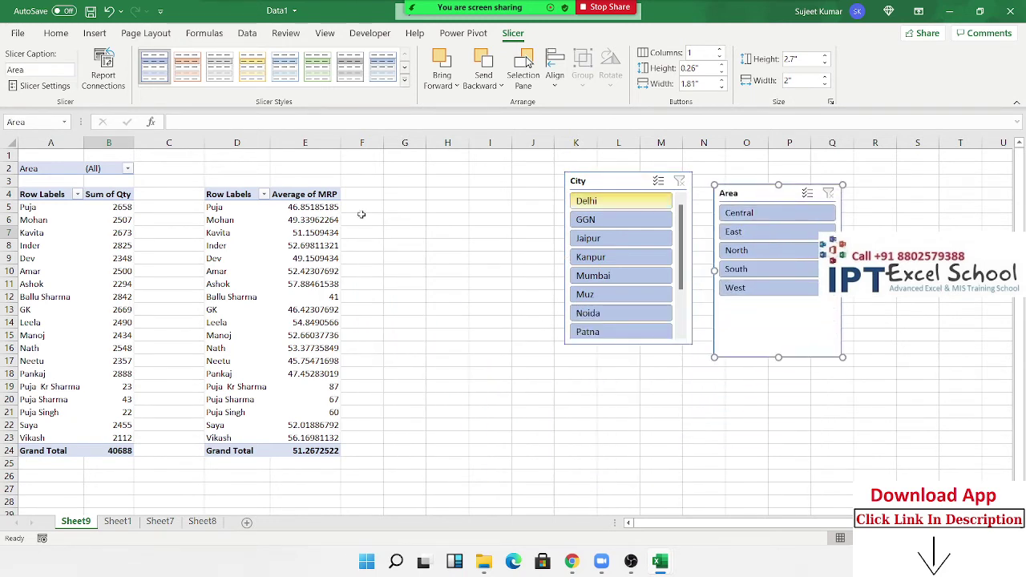
{"action": "left_click", "coordinate": [100, 242]}
{"action": "left_click", "coordinate": [100, 180]}
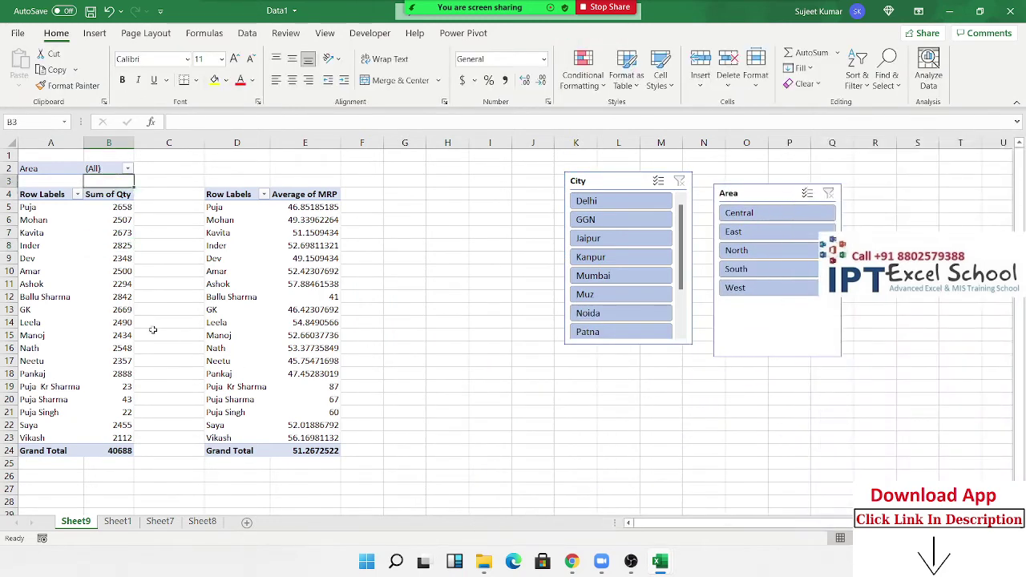
Remove the Area report filter, then test the City slicer on Delhi and clear it.
{"action": "left_click", "coordinate": [112, 322]}
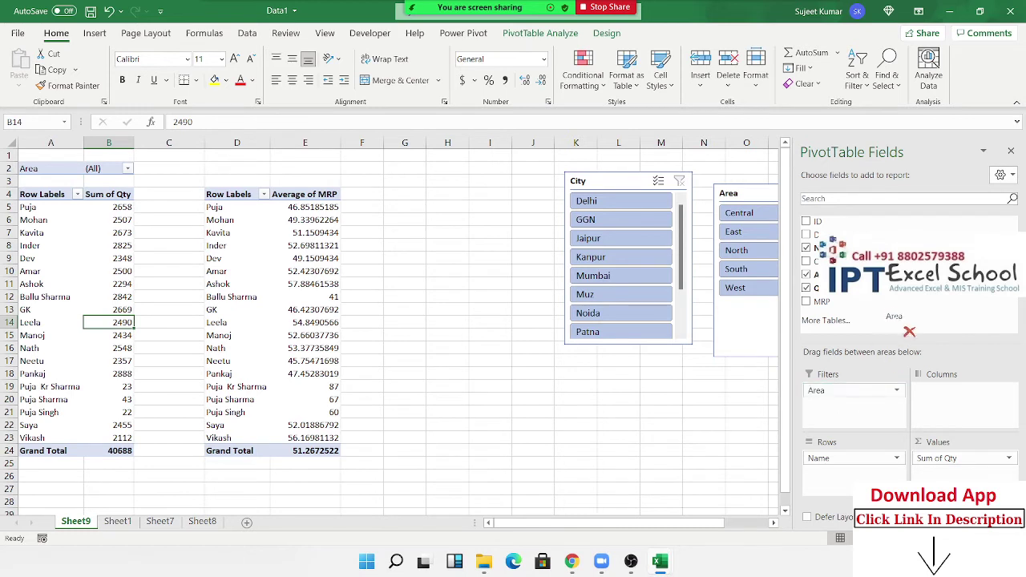
{"action": "left_click_drag", "start_coordinate": [850, 390], "coordinate": [920, 301]}
{"action": "left_click", "coordinate": [418, 387]}
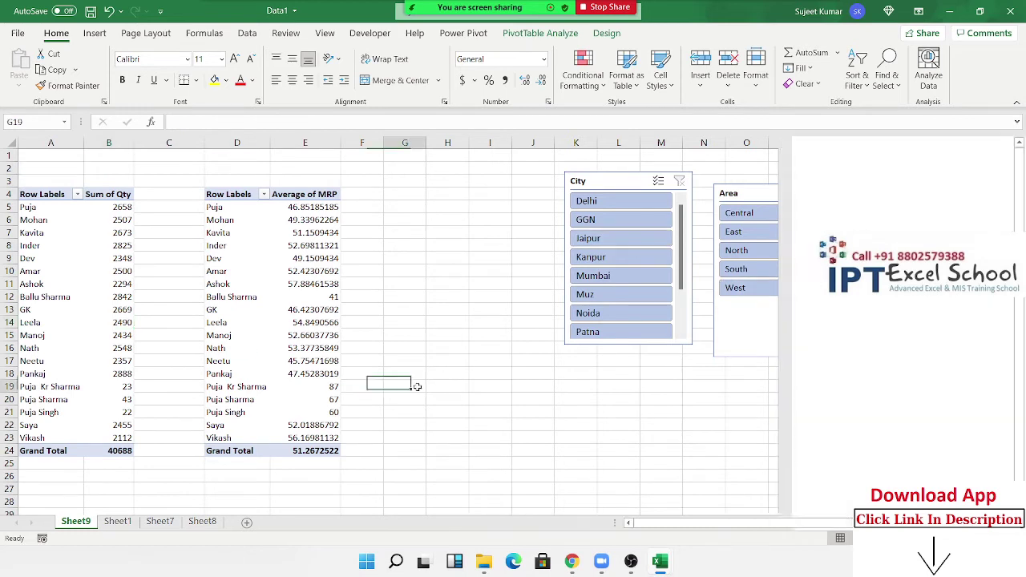
{"action": "left_click", "coordinate": [585, 202]}
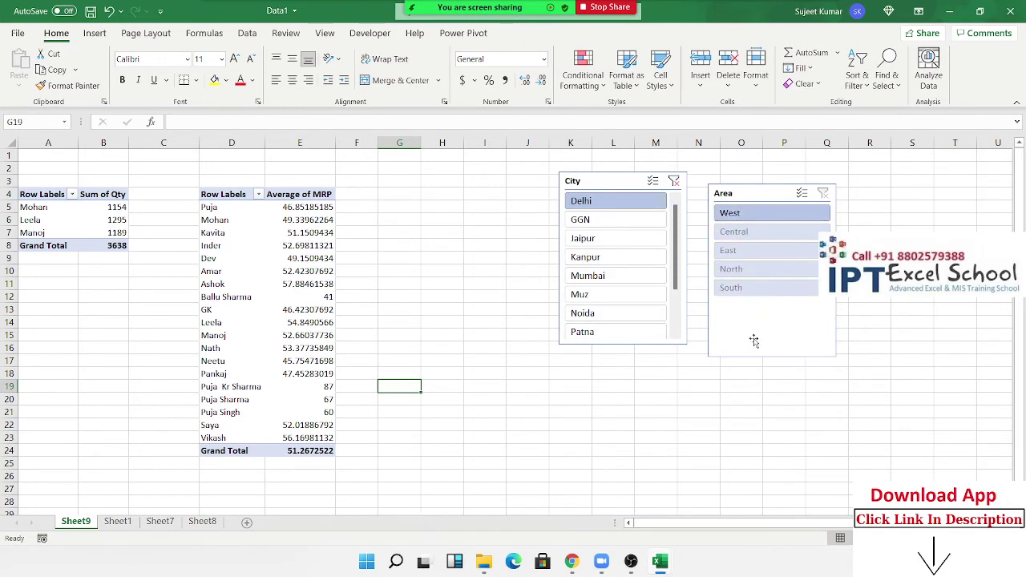
{"action": "mouse_move", "coordinate": [679, 240]}
{"action": "left_click", "coordinate": [675, 181]}
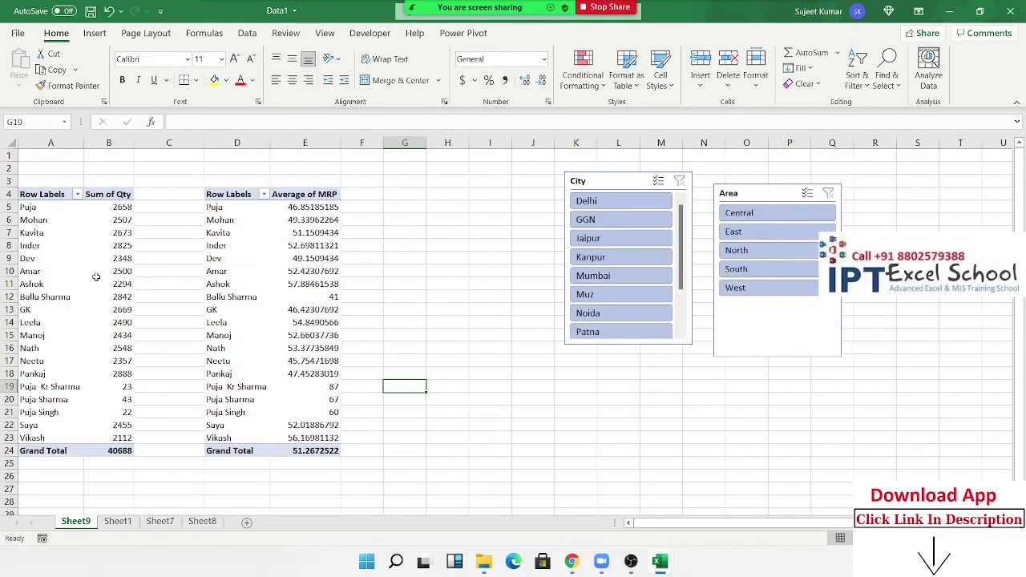
Connect the Area and City slicers to the Average of MRP pivot via Filter Connections.
{"action": "left_click", "coordinate": [244, 271]}
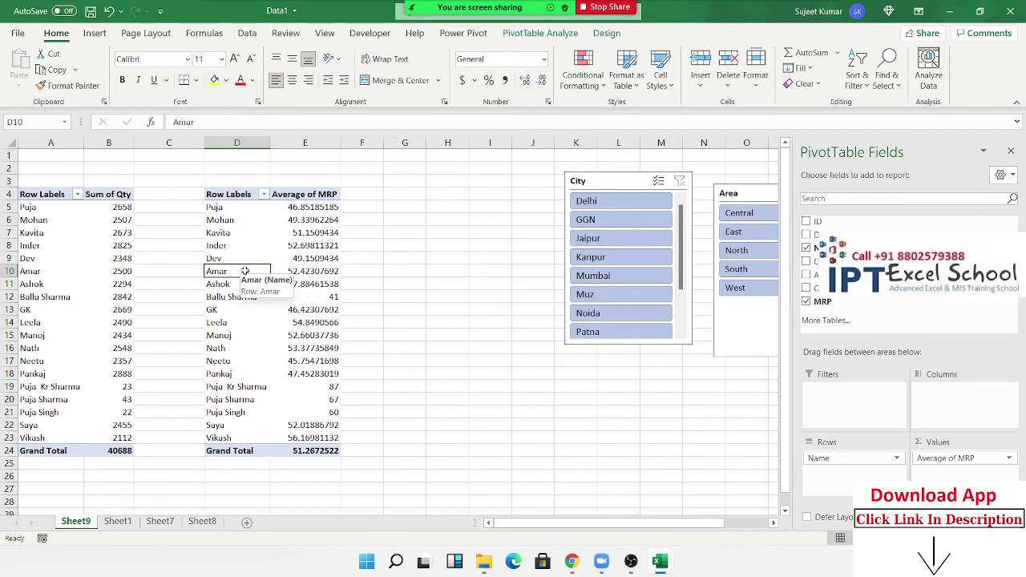
{"action": "left_click", "coordinate": [541, 33]}
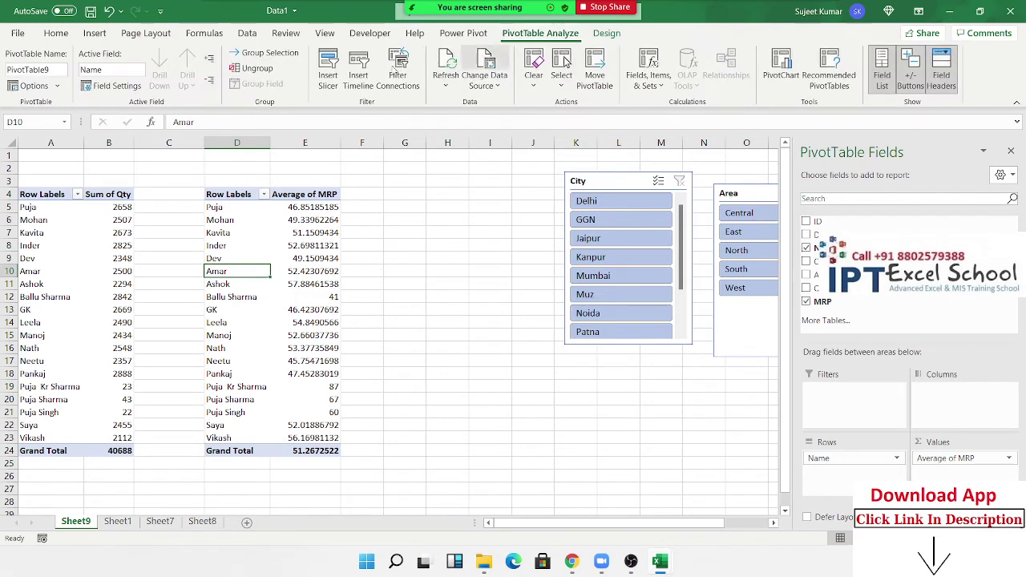
{"action": "left_click", "coordinate": [607, 33]}
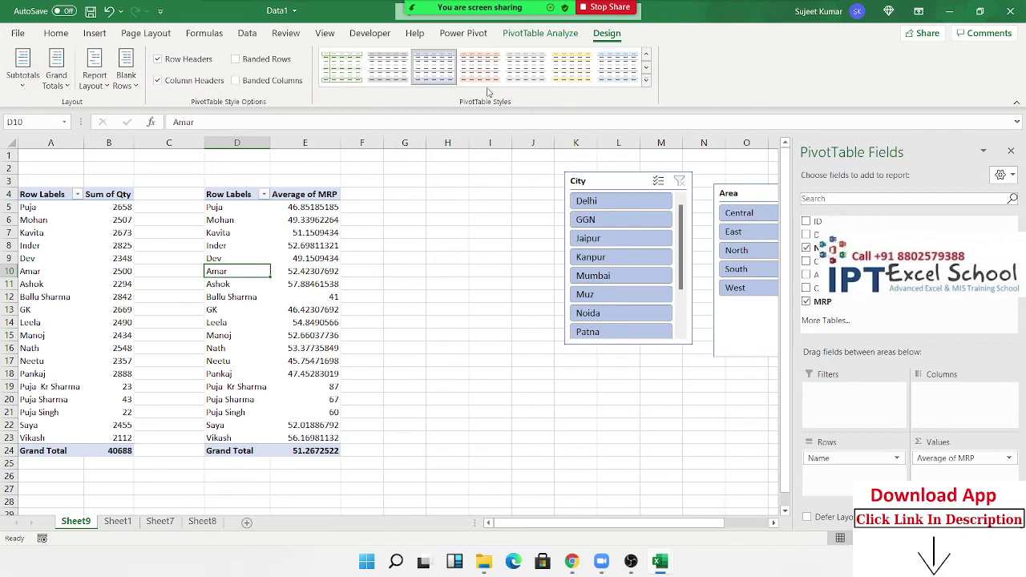
{"action": "left_click", "coordinate": [541, 33]}
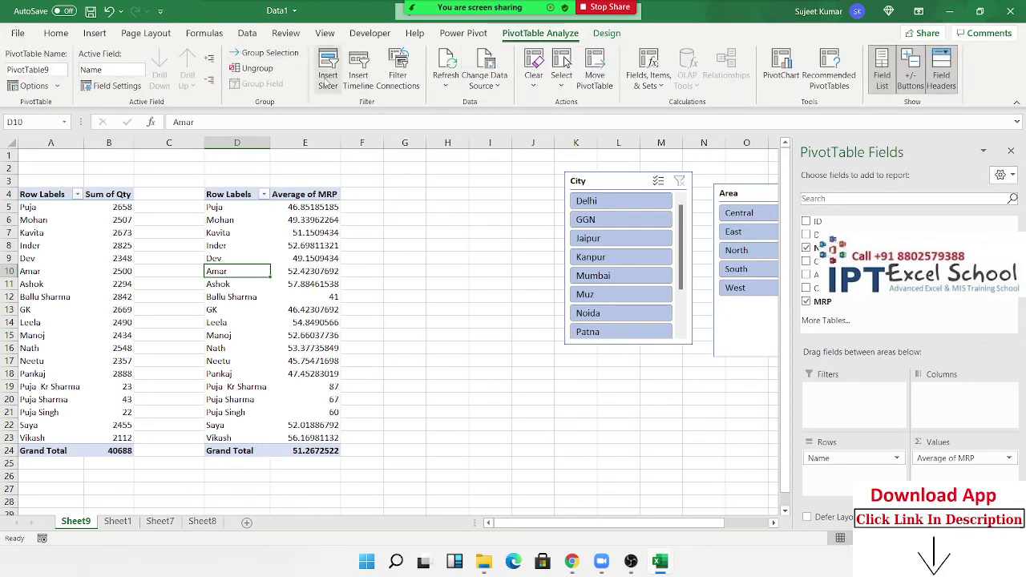
{"action": "left_click", "coordinate": [409, 93]}
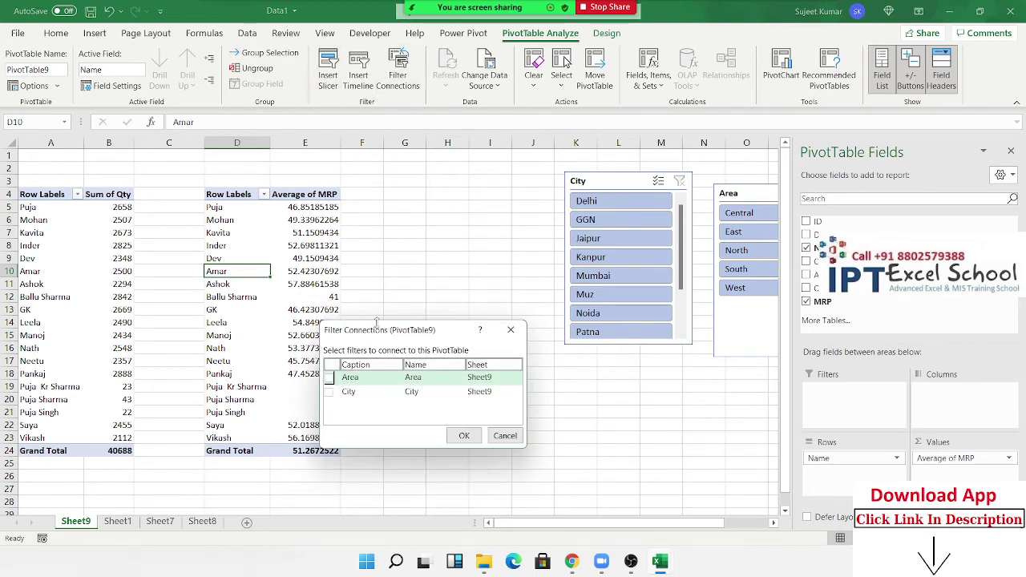
{"action": "left_click", "coordinate": [329, 377]}
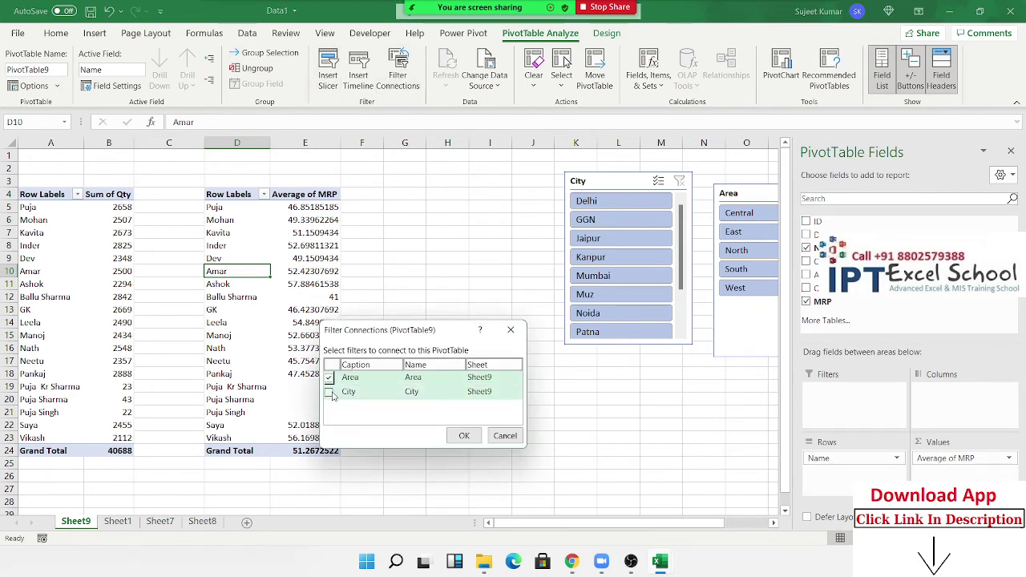
{"action": "left_click", "coordinate": [329, 392]}
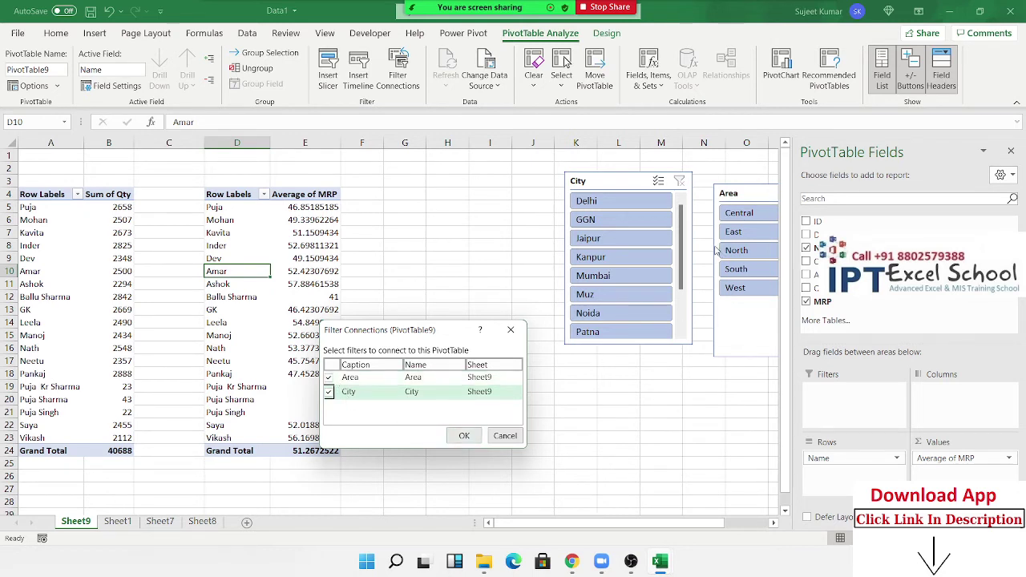
{"action": "left_click", "coordinate": [463, 436]}
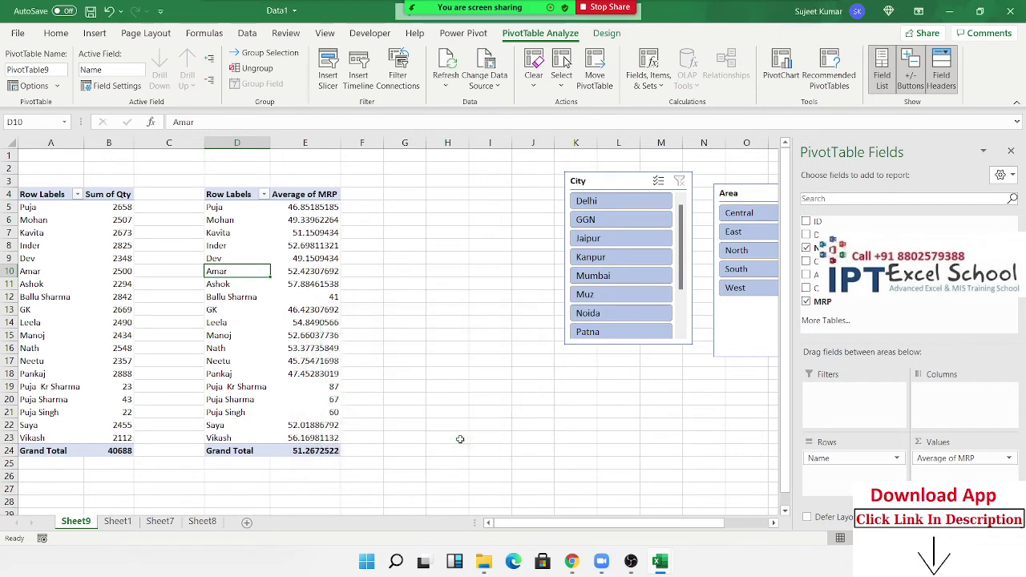
Test the City slicer with Delhi, GGN and Jaipur, then clear it.
{"action": "left_click_drag", "start_coordinate": [603, 202], "coordinate": [601, 223]}
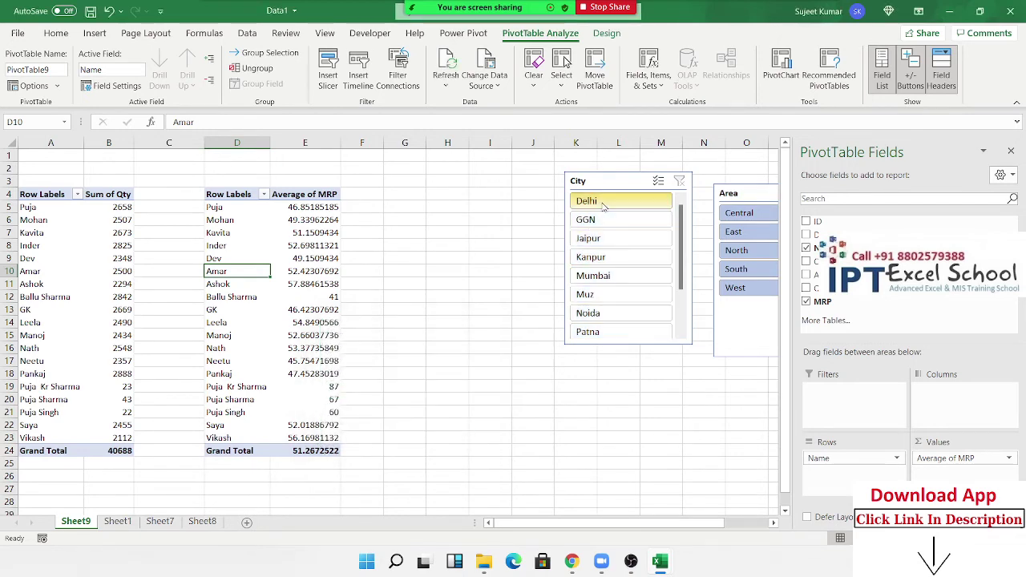
{"action": "left_click", "coordinate": [626, 239]}
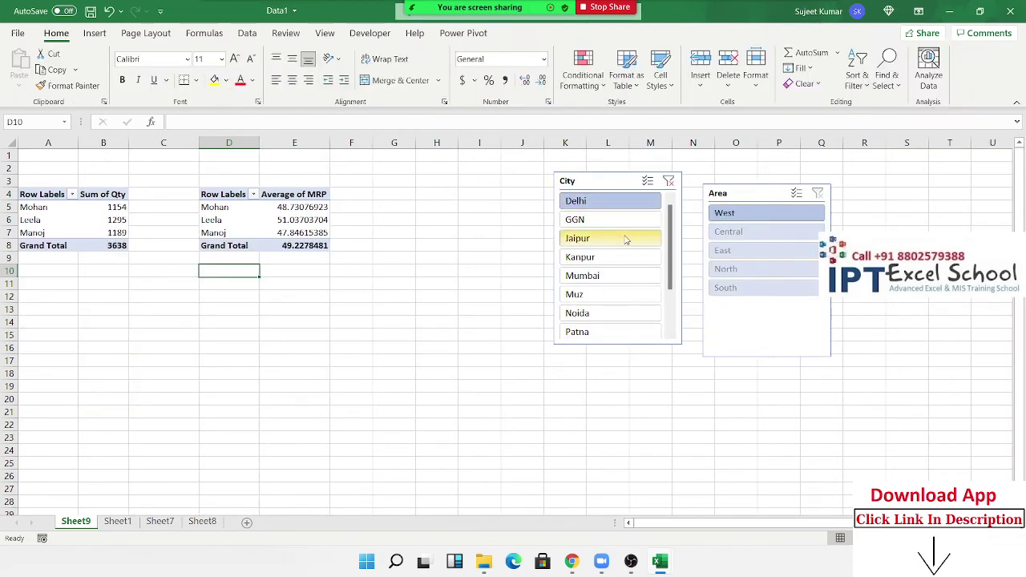
{"action": "left_click", "coordinate": [669, 182]}
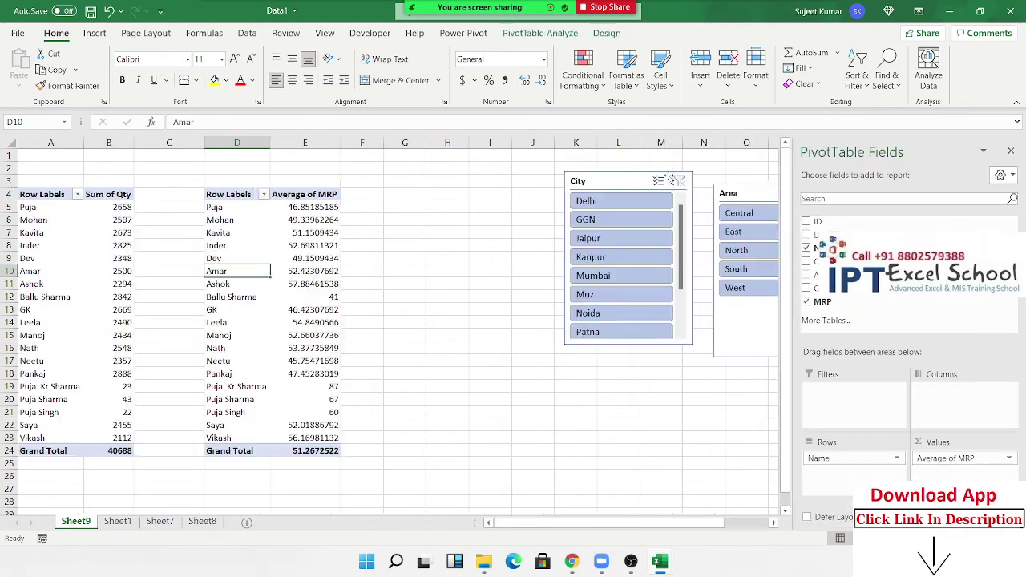
Insert a clustered column PivotChart of Sum of Qty by name.
{"action": "left_click", "coordinate": [471, 221]}
{"action": "left_click_drag", "start_coordinate": [50, 207], "coordinate": [51, 438]}
{"action": "left_click", "coordinate": [94, 33]}
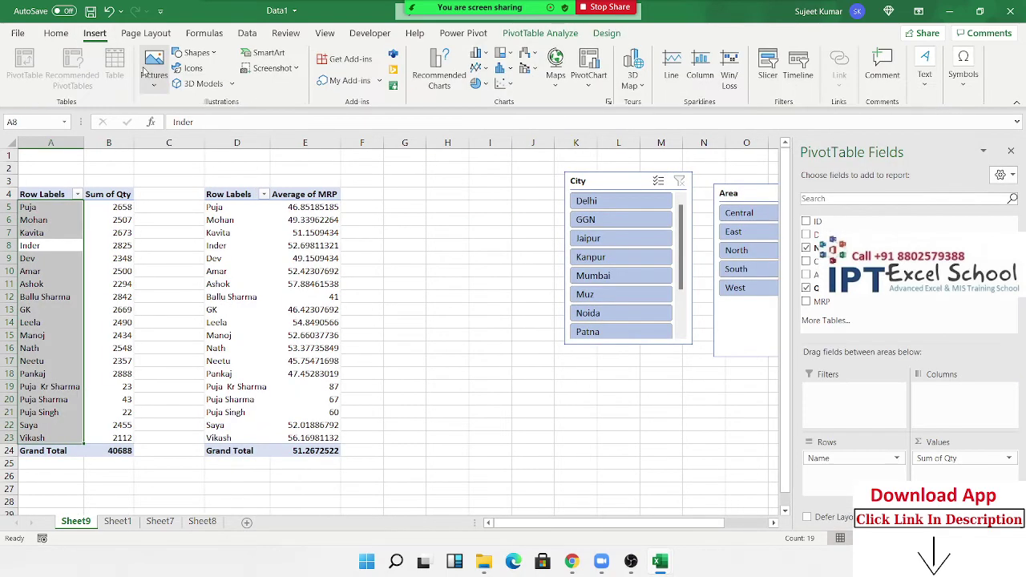
{"action": "left_click", "coordinate": [480, 53]}
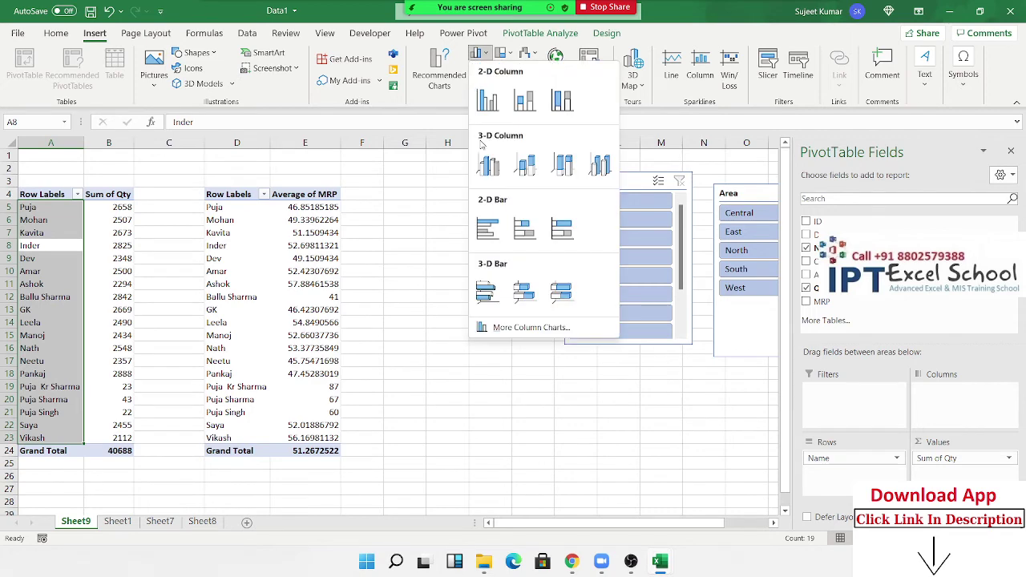
{"action": "left_click", "coordinate": [487, 99]}
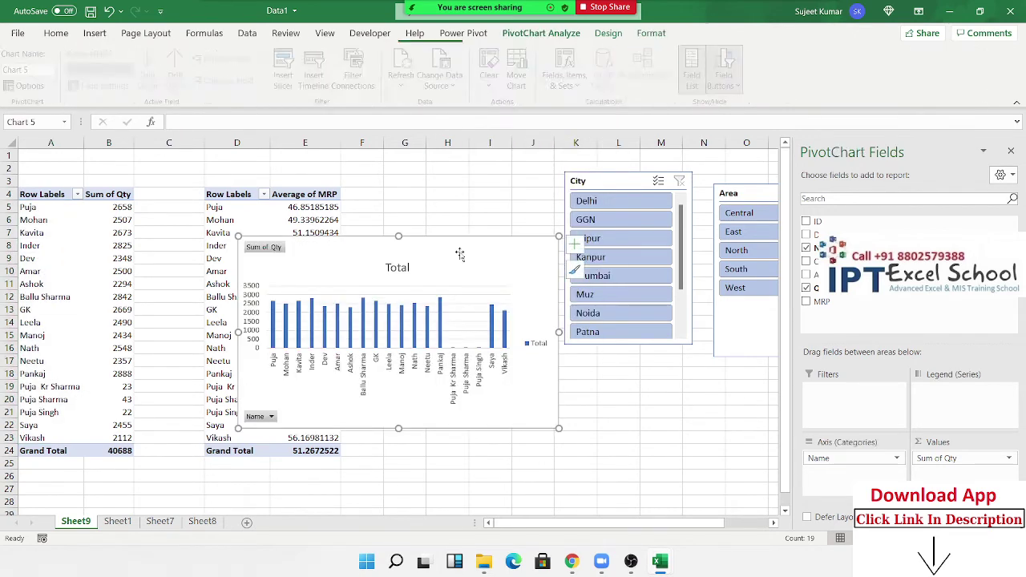
Move the chart from Sheet9 to Sheet8 and enlarge it to about row 17.
{"action": "key", "text": "Delete"}
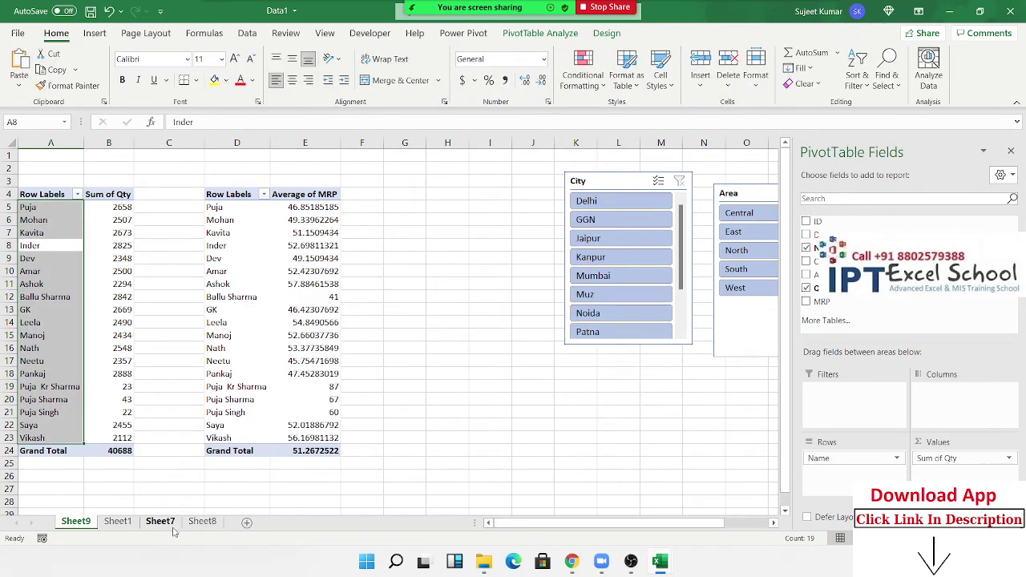
{"action": "left_click", "coordinate": [160, 522]}
{"action": "left_click", "coordinate": [203, 522]}
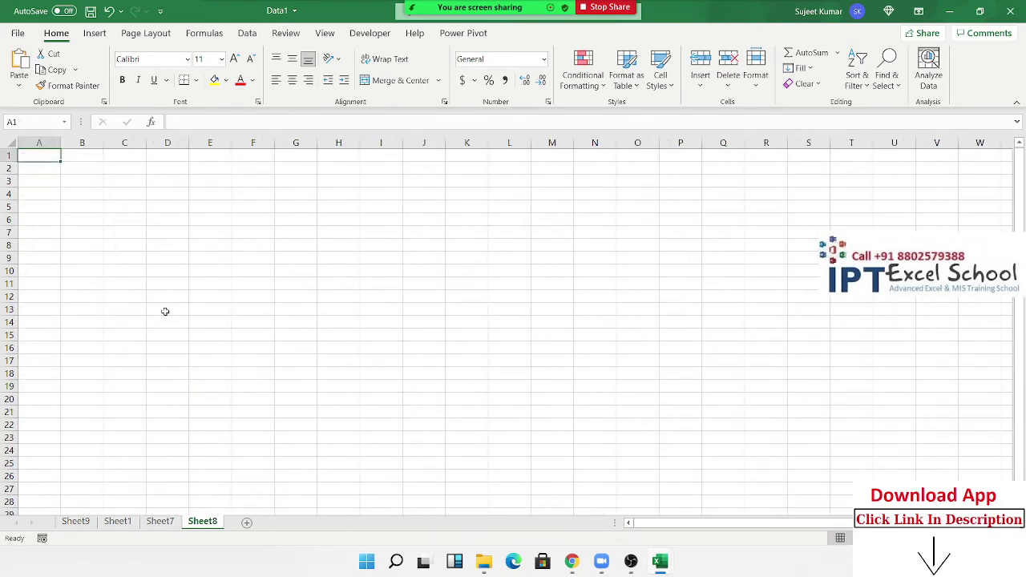
{"action": "key", "text": "ctrl+v"}
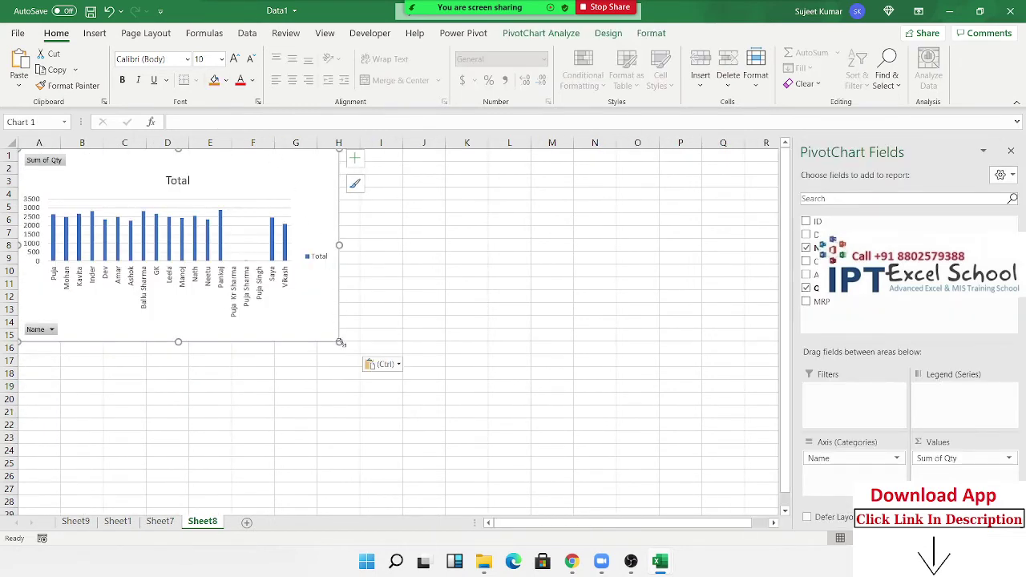
{"action": "left_click_drag", "start_coordinate": [340, 342], "coordinate": [371, 366]}
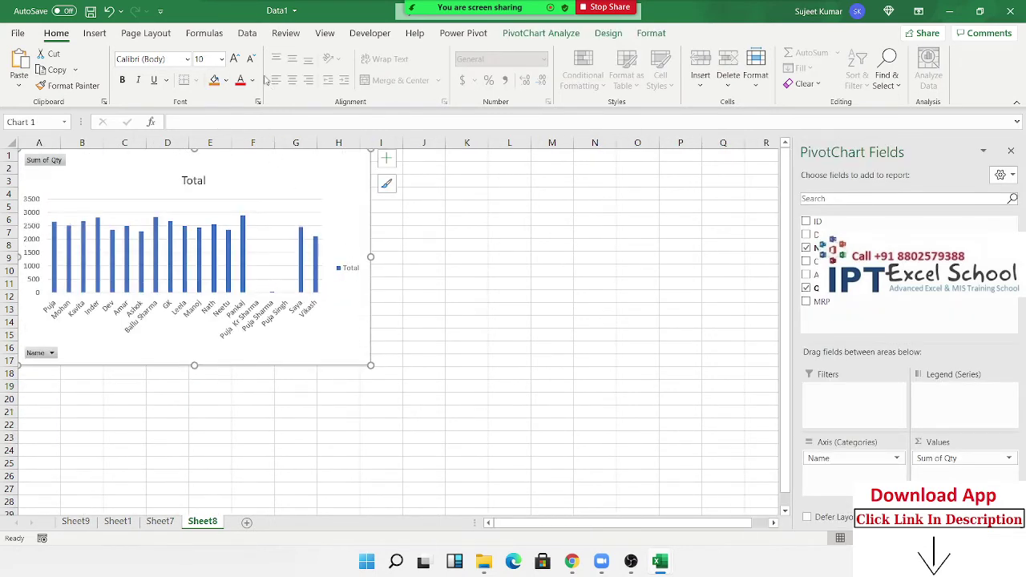
Apply a dark chart style to the Sum of Qty chart.
{"action": "left_click", "coordinate": [609, 33]}
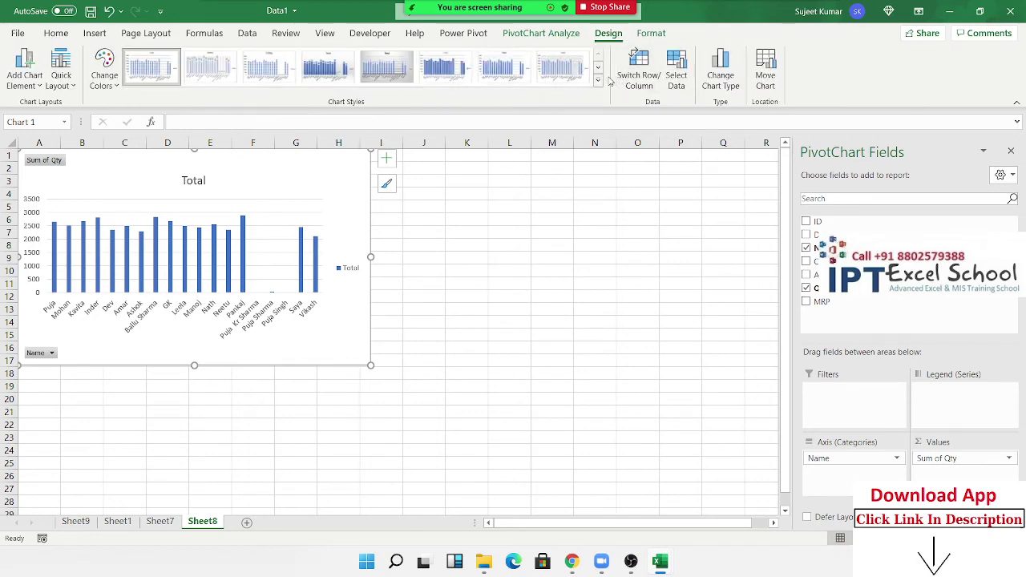
{"action": "left_click", "coordinate": [599, 67]}
{"action": "left_click", "coordinate": [386, 66]}
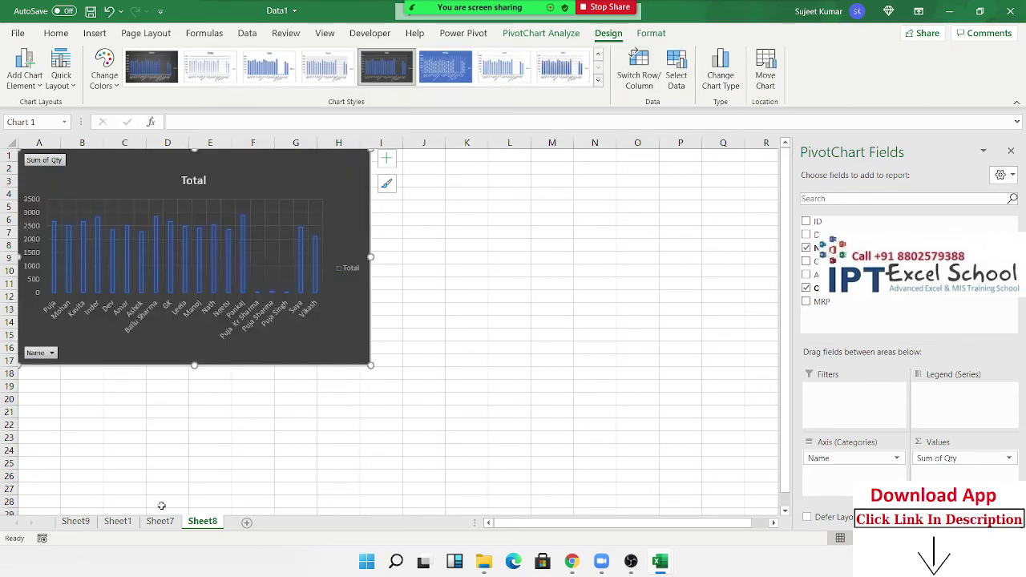
{"action": "left_click", "coordinate": [80, 525]}
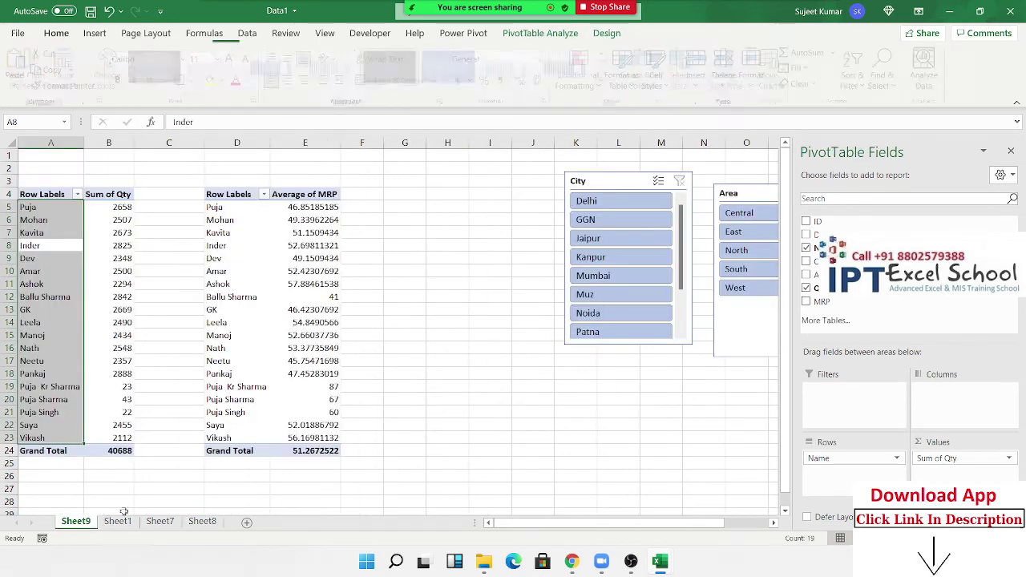
Insert a 3-D column PivotChart of Average of MRP by name on Sheet9.
{"action": "left_click", "coordinate": [273, 287]}
{"action": "left_click", "coordinate": [94, 33]}
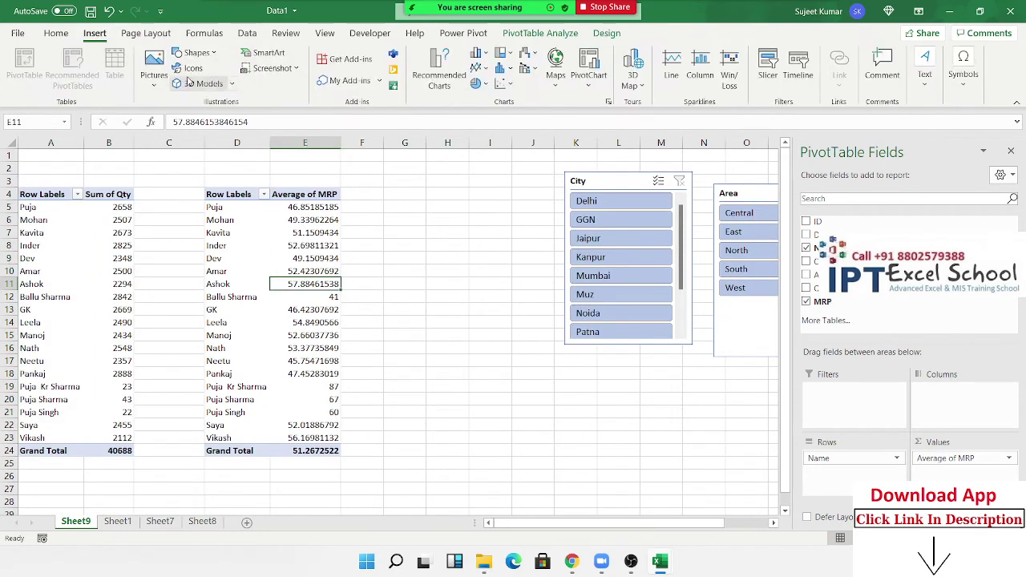
{"action": "left_click", "coordinate": [485, 56]}
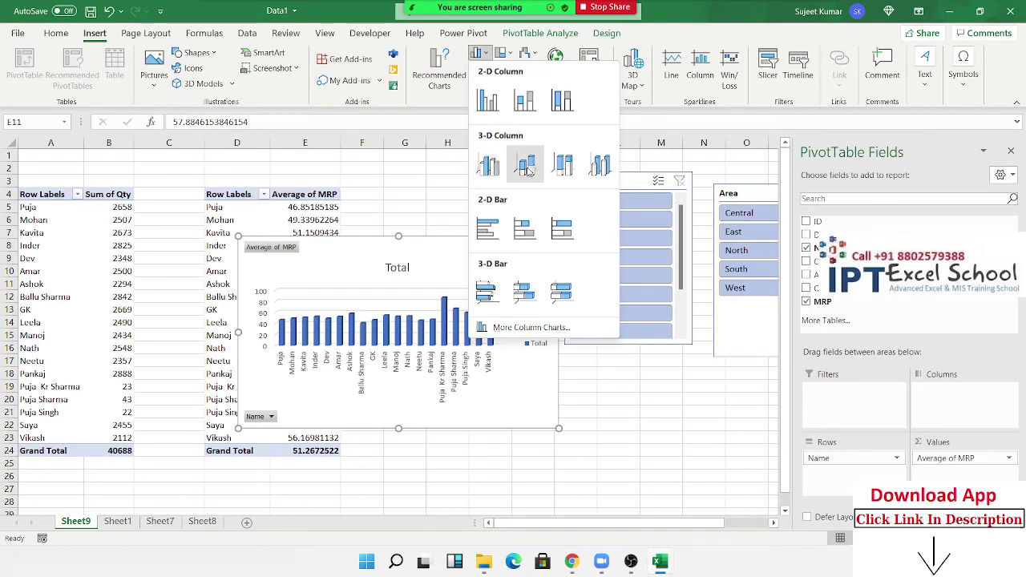
{"action": "left_click", "coordinate": [527, 167]}
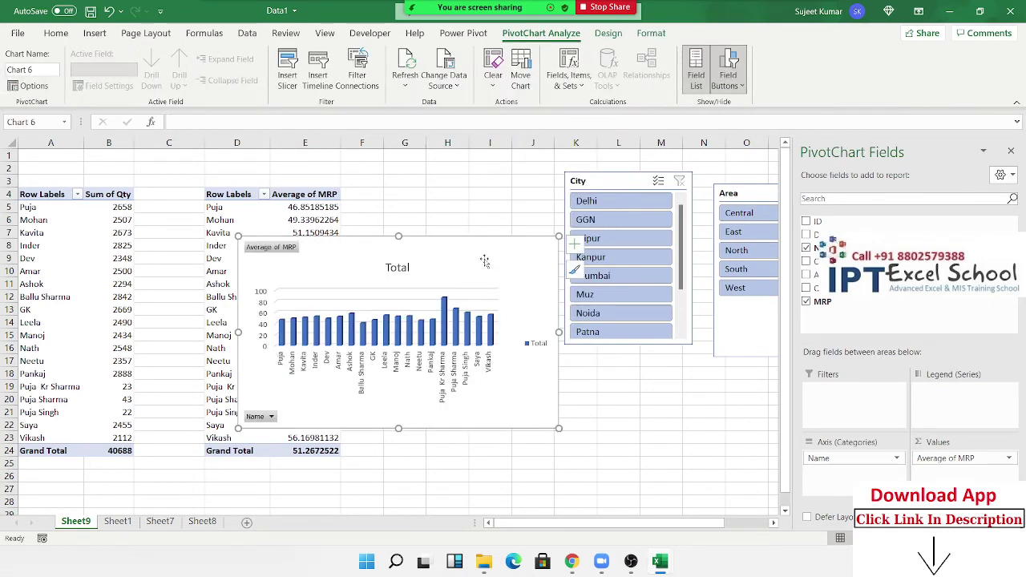
Move the Average of MRP chart to Sheet8 beside the first chart, slightly enlarged.
{"action": "key", "text": "Delete"}
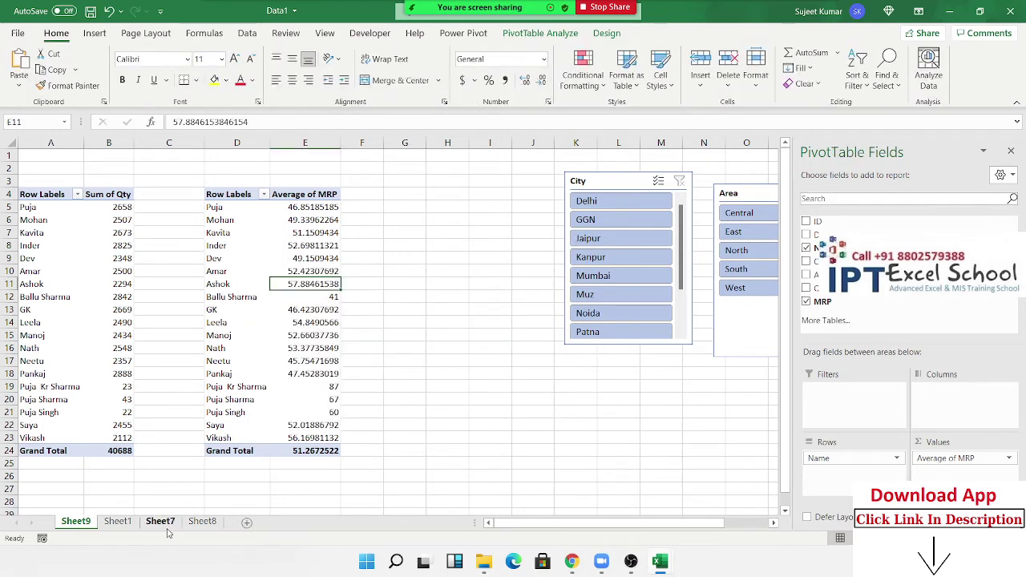
{"action": "left_click", "coordinate": [202, 521]}
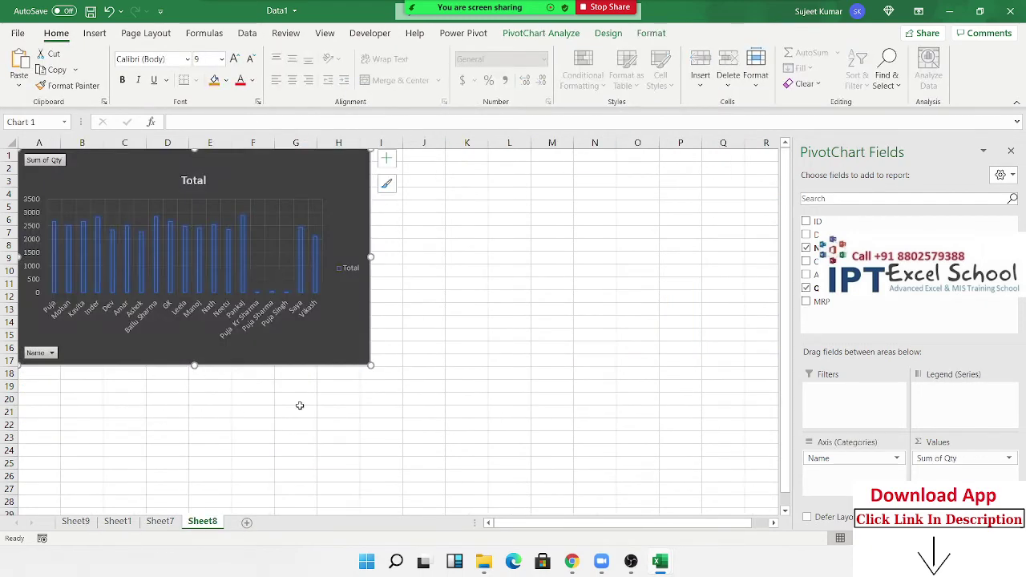
{"action": "left_click", "coordinate": [405, 319]}
{"action": "key", "text": "ctrl+v"}
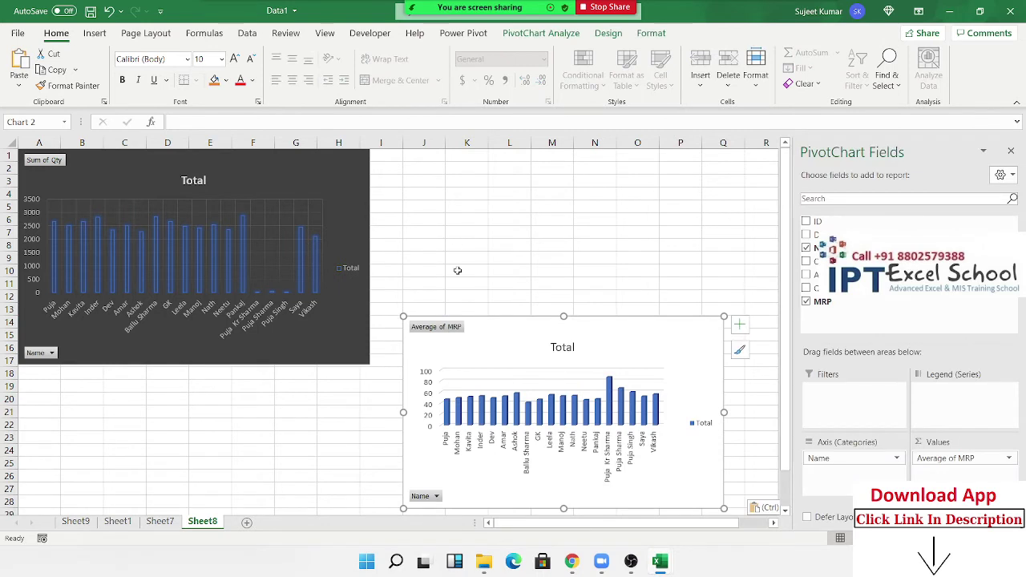
{"action": "left_click_drag", "start_coordinate": [480, 329], "coordinate": [447, 162]}
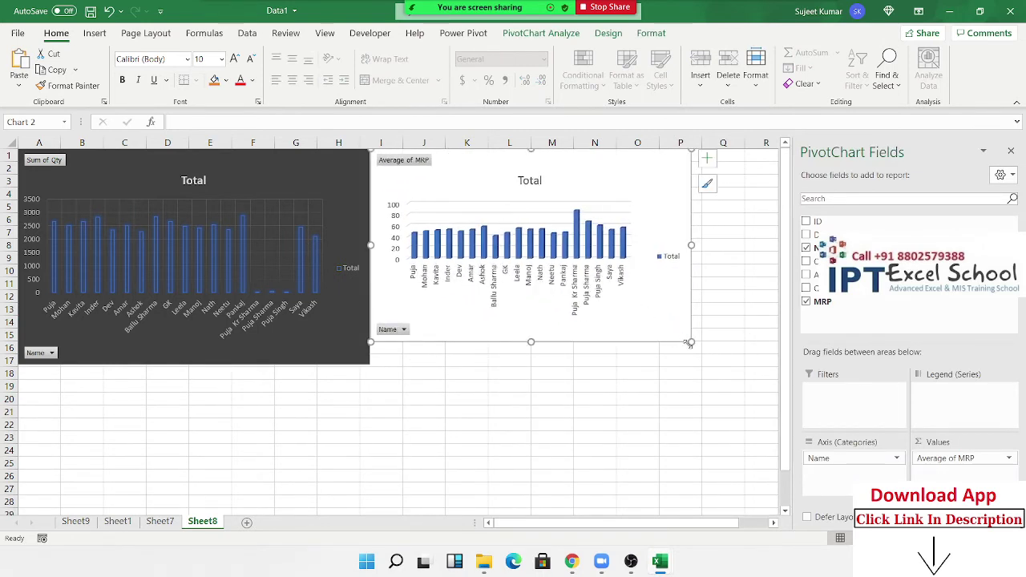
{"action": "left_click_drag", "start_coordinate": [690, 342], "coordinate": [705, 369]}
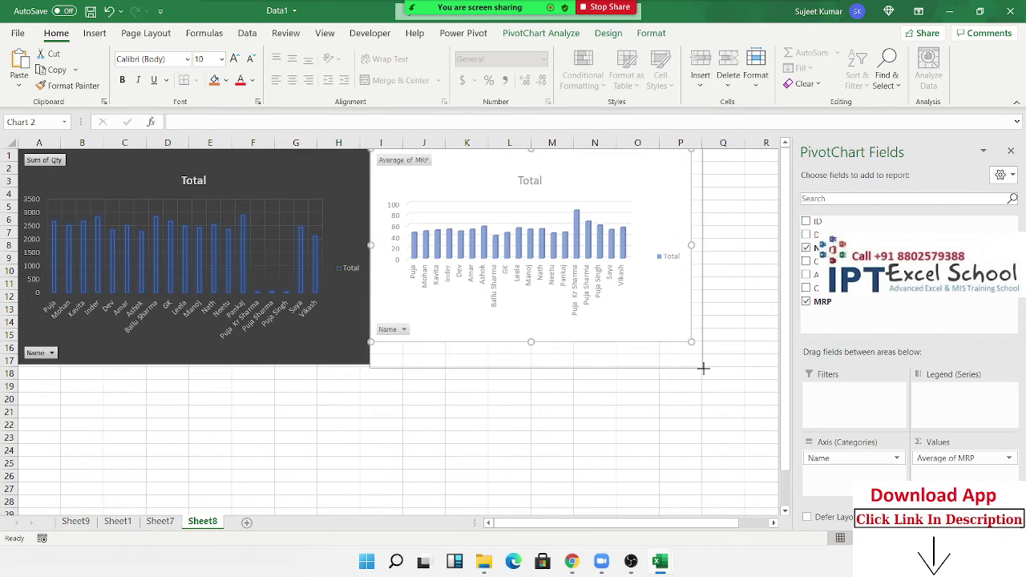
{"action": "left_click", "coordinate": [464, 443]}
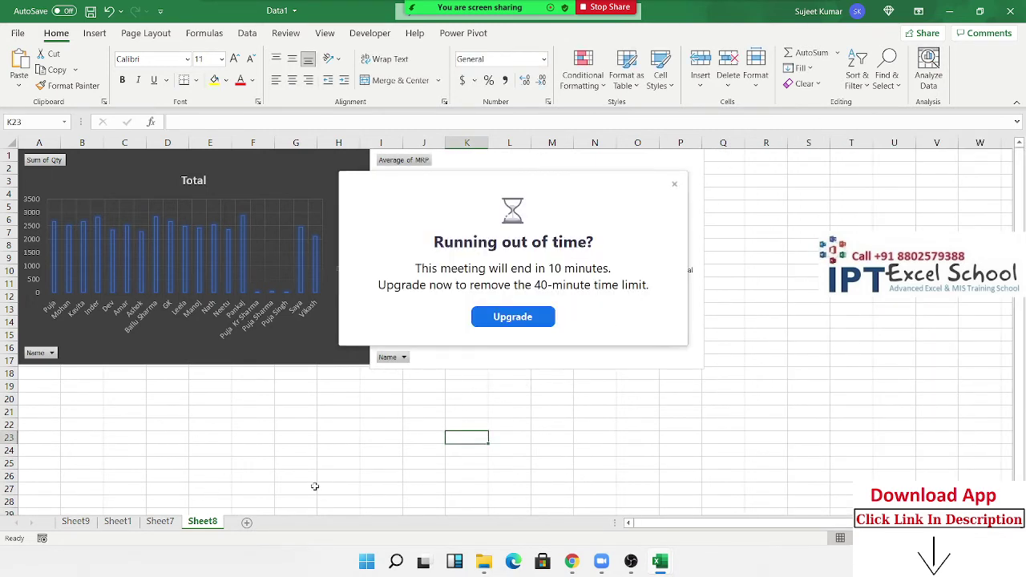
Dismiss the meeting time-limit notice and open Sheet1's source data.
{"action": "left_click", "coordinate": [676, 187]}
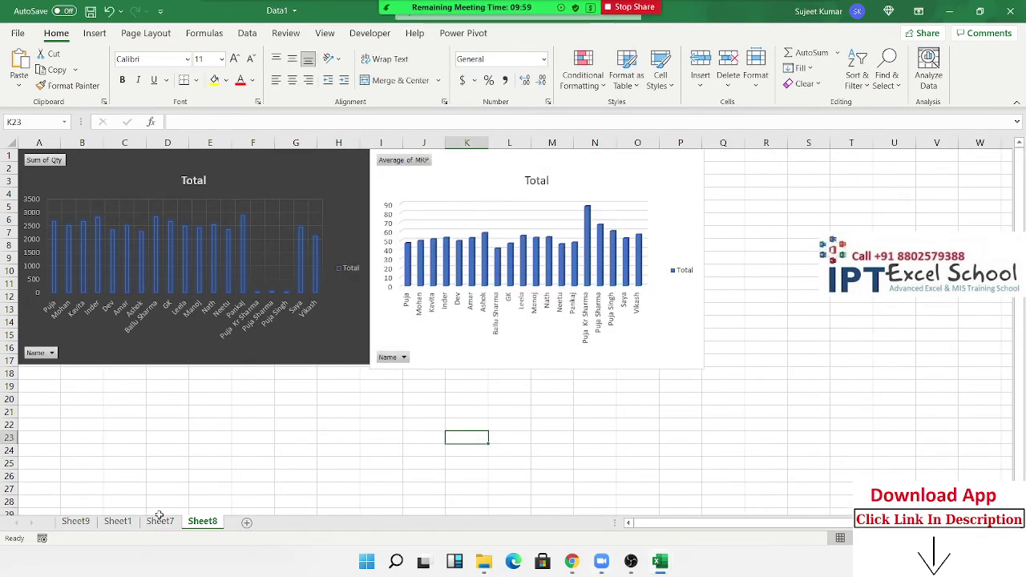
{"action": "left_click", "coordinate": [159, 513]}
{"action": "left_click", "coordinate": [119, 522]}
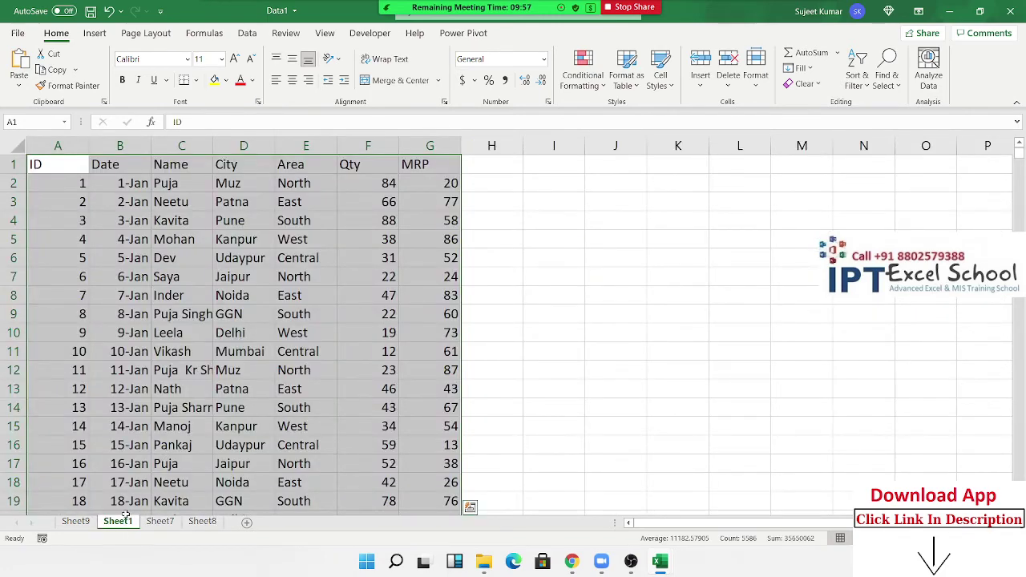
Cut the City and Area slicers from Sheet9 and paste them at Q2 on Sheet8.
{"action": "left_click", "coordinate": [80, 522]}
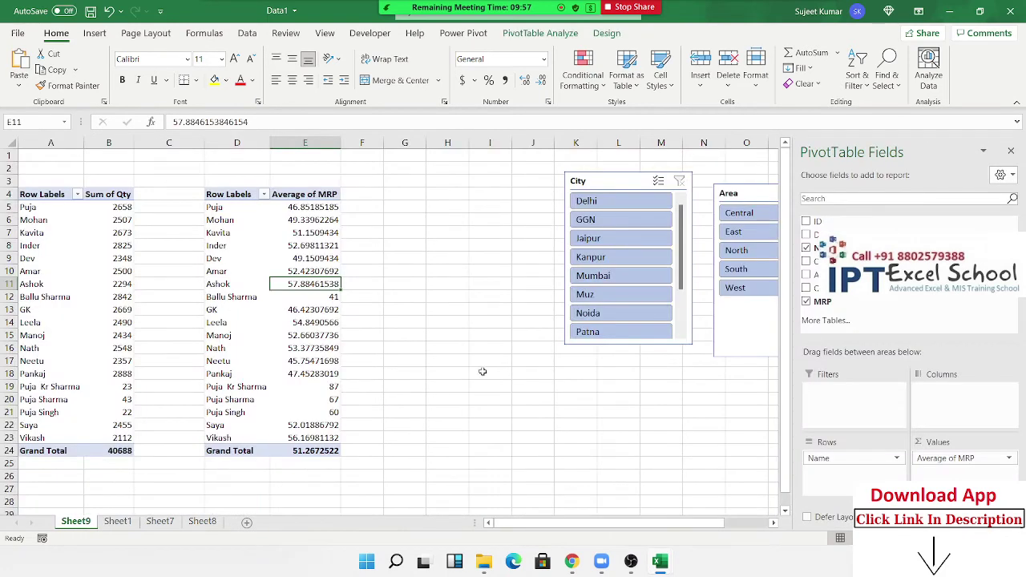
{"action": "left_click", "coordinate": [604, 183]}
{"action": "left_click", "coordinate": [735, 193], "text": "ctrl"}
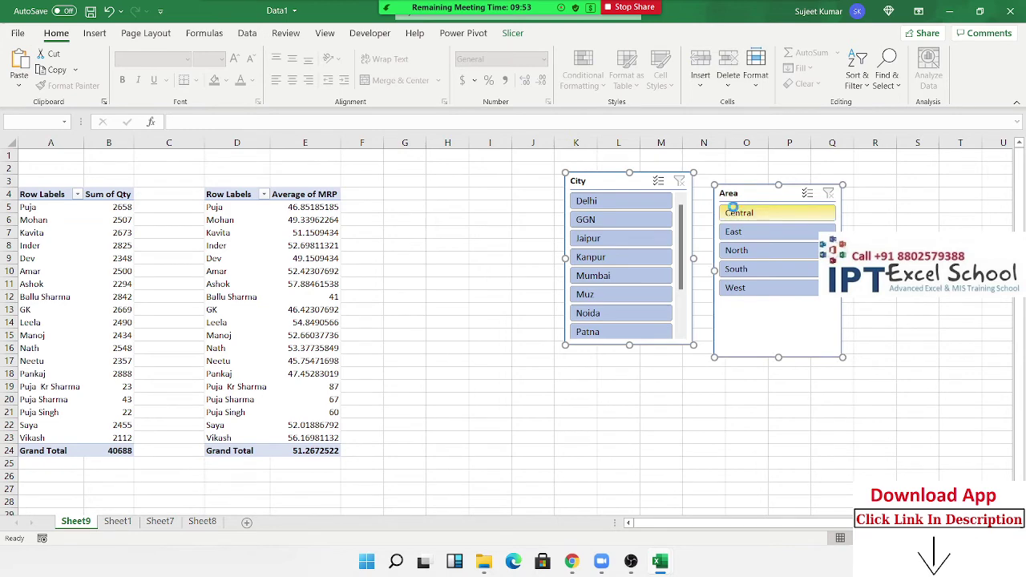
{"action": "key", "text": "Delete"}
{"action": "left_click", "coordinate": [203, 522]}
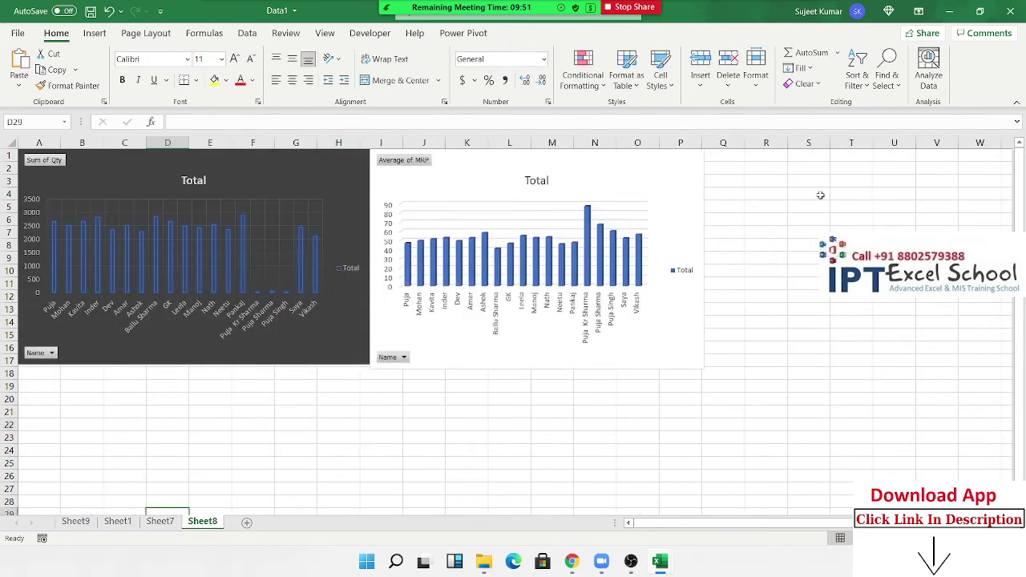
{"action": "left_click", "coordinate": [728, 157]}
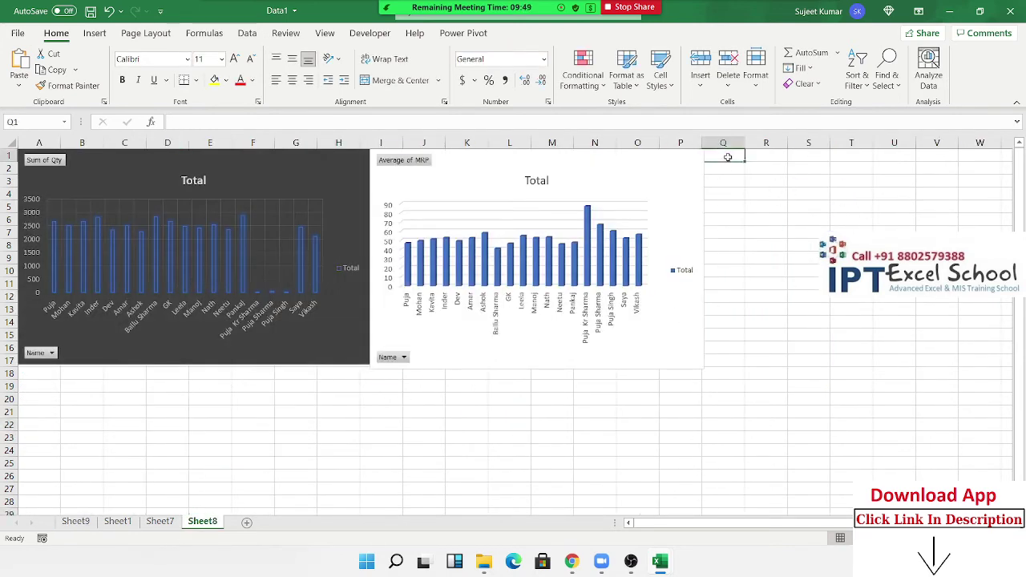
{"action": "key", "text": "ctrl+v"}
Align the City and Area slicers side by side right of the charts.
{"action": "left_click", "coordinate": [304, 497]}
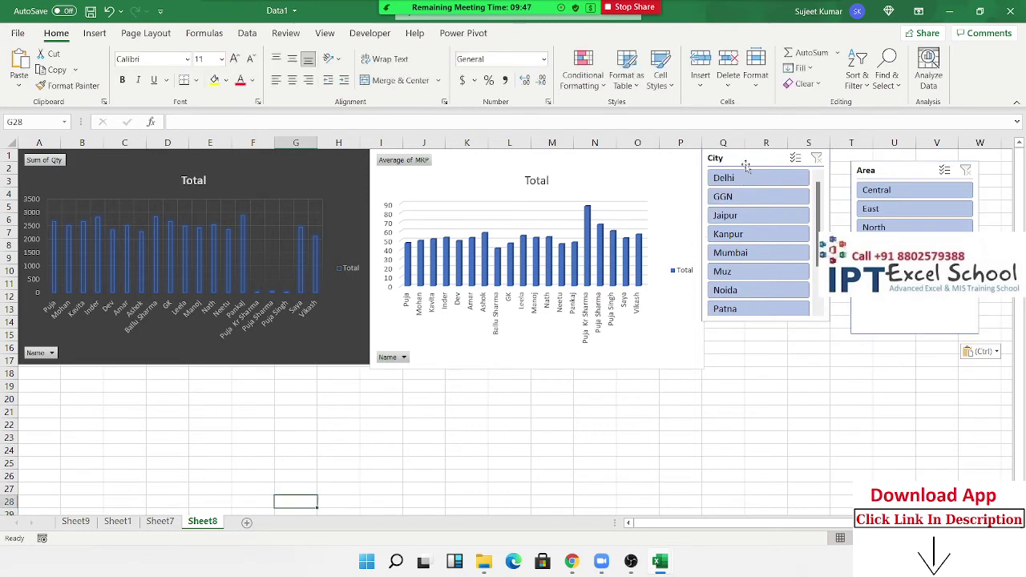
{"action": "left_click_drag", "start_coordinate": [747, 158], "coordinate": [761, 159]}
{"action": "left_click", "coordinate": [896, 172]}
{"action": "left_click_drag", "start_coordinate": [896, 172], "coordinate": [891, 158]}
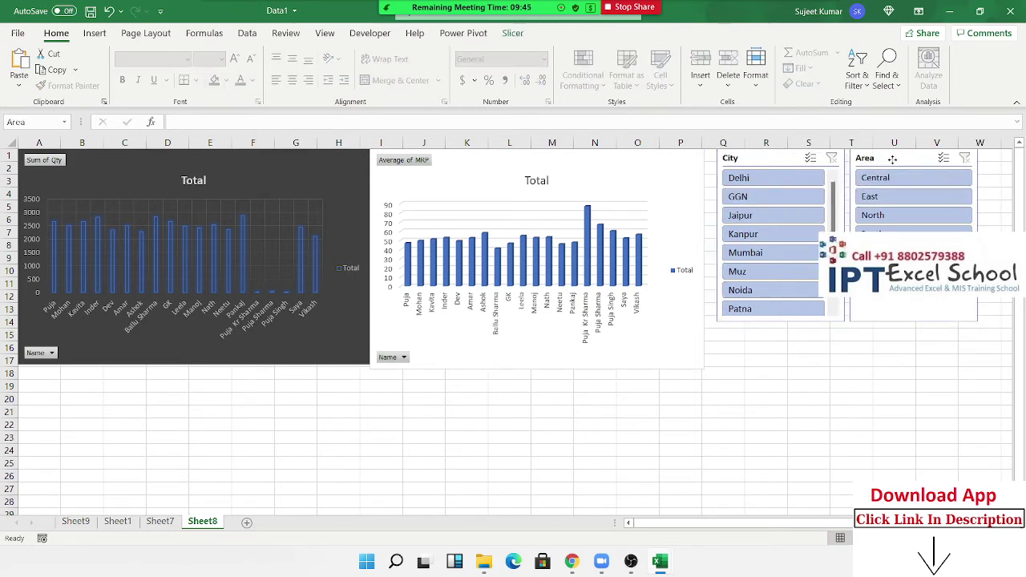
{"action": "left_click", "coordinate": [807, 502]}
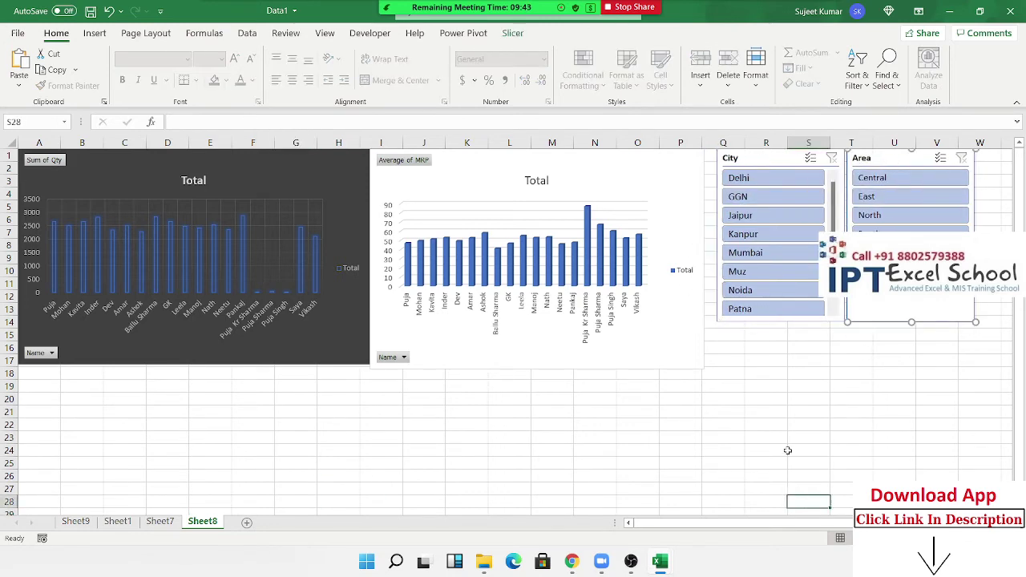
Filter both charts through Delhi, GGN, Jaipur, Kanpur, Muz and Patna with the City slicer.
{"action": "left_click", "coordinate": [741, 180]}
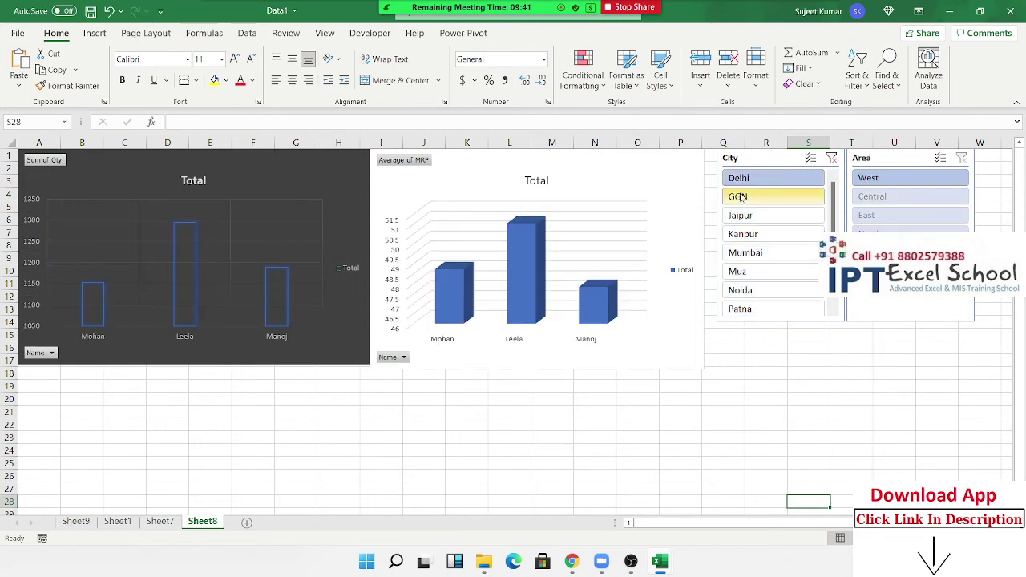
{"action": "left_click", "coordinate": [741, 199]}
{"action": "left_click", "coordinate": [743, 215]}
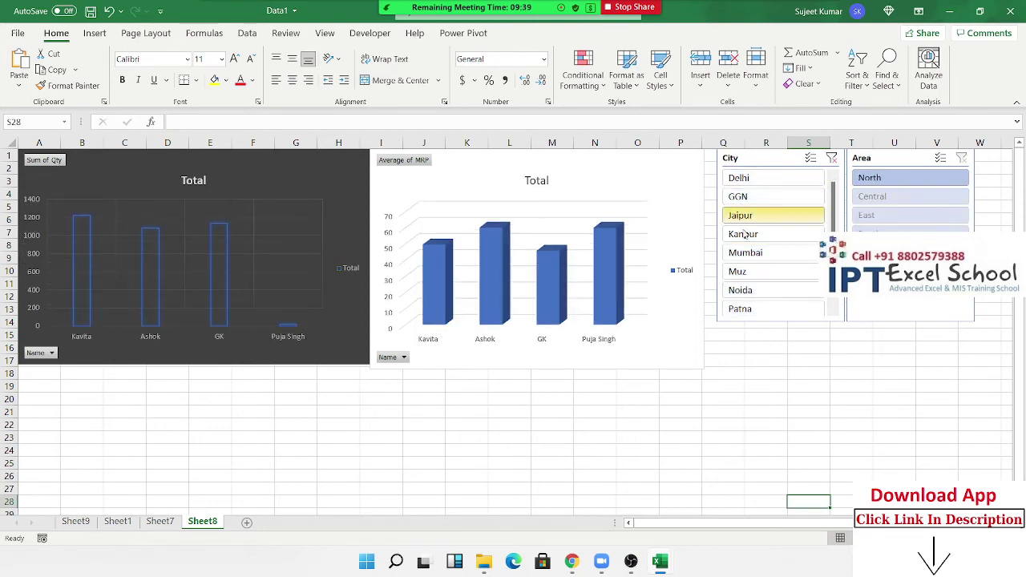
{"action": "left_click", "coordinate": [743, 234]}
{"action": "left_click", "coordinate": [738, 271]}
{"action": "left_click", "coordinate": [740, 309]}
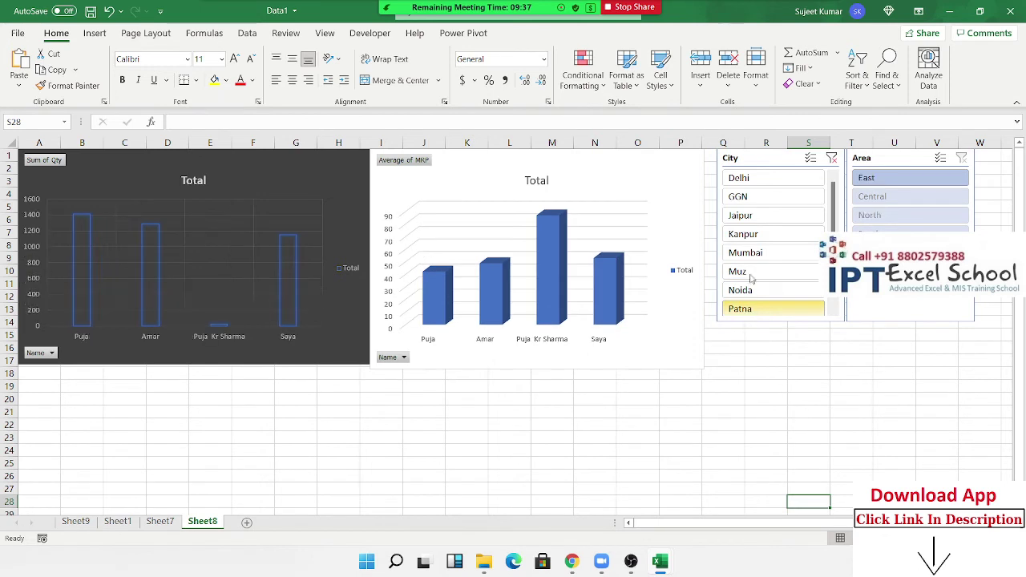
{"action": "left_click", "coordinate": [743, 234]}
{"action": "left_click", "coordinate": [741, 197]}
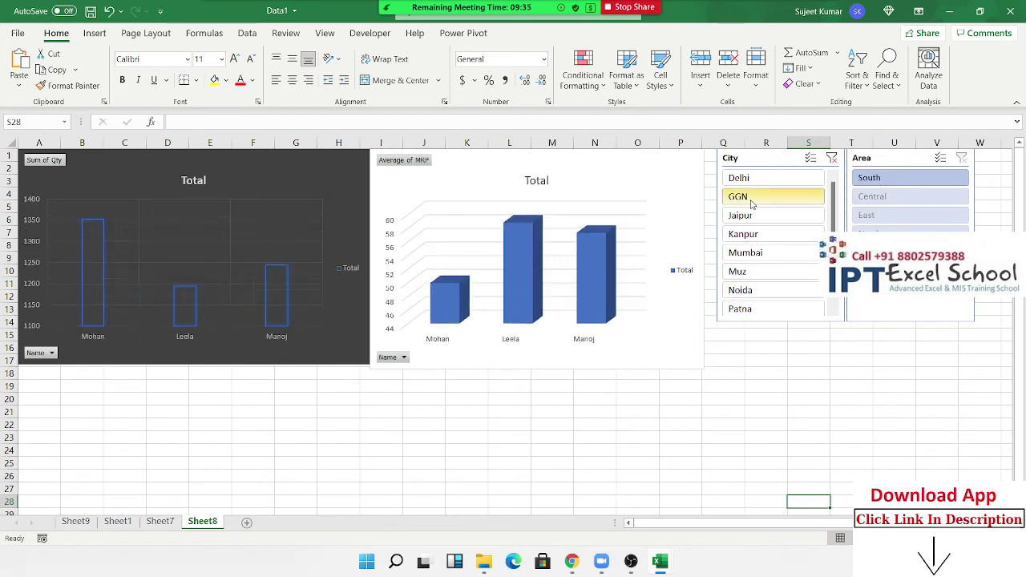
{"action": "left_click", "coordinate": [746, 178]}
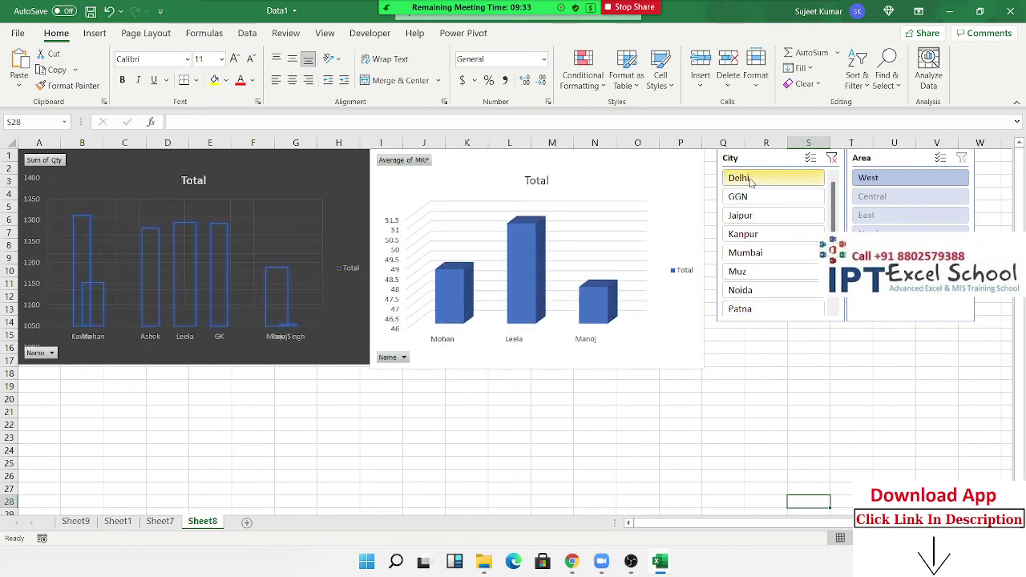
{"action": "left_click", "coordinate": [746, 197]}
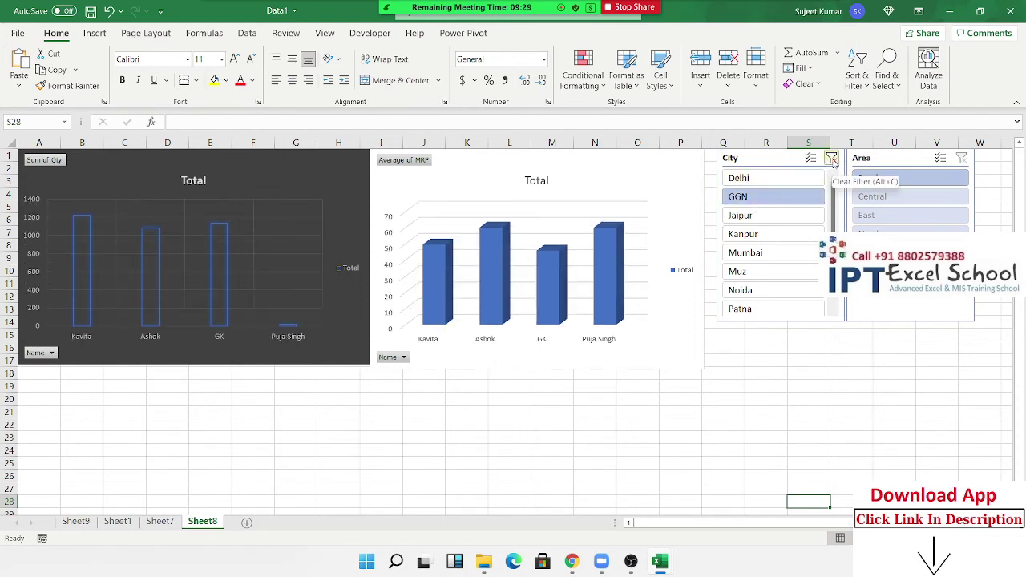
{"action": "left_click", "coordinate": [755, 217]}
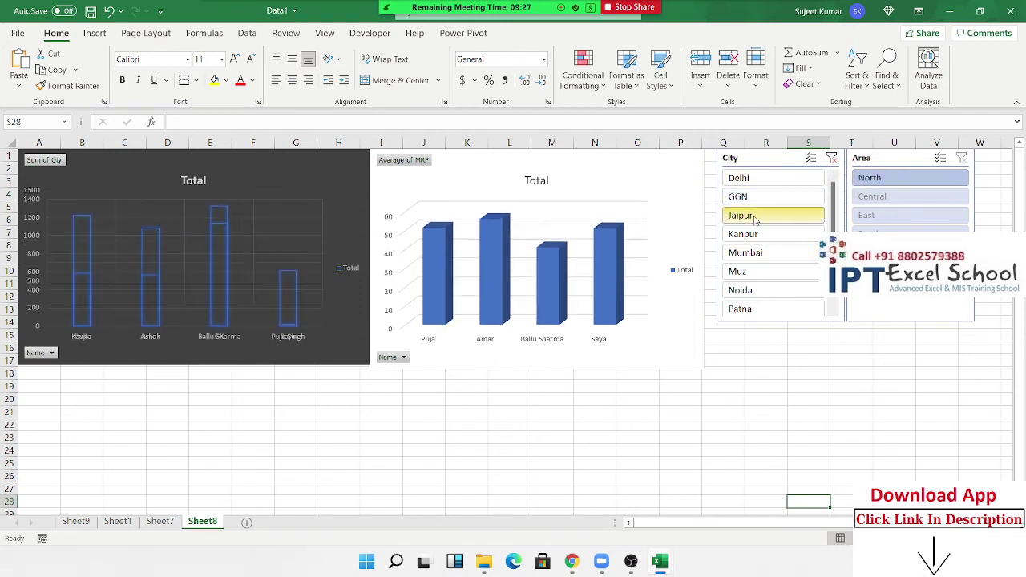
Check the filtered pivots on Sheet9, then clear the City slicer filter on Sheet8.
{"action": "left_click", "coordinate": [80, 522]}
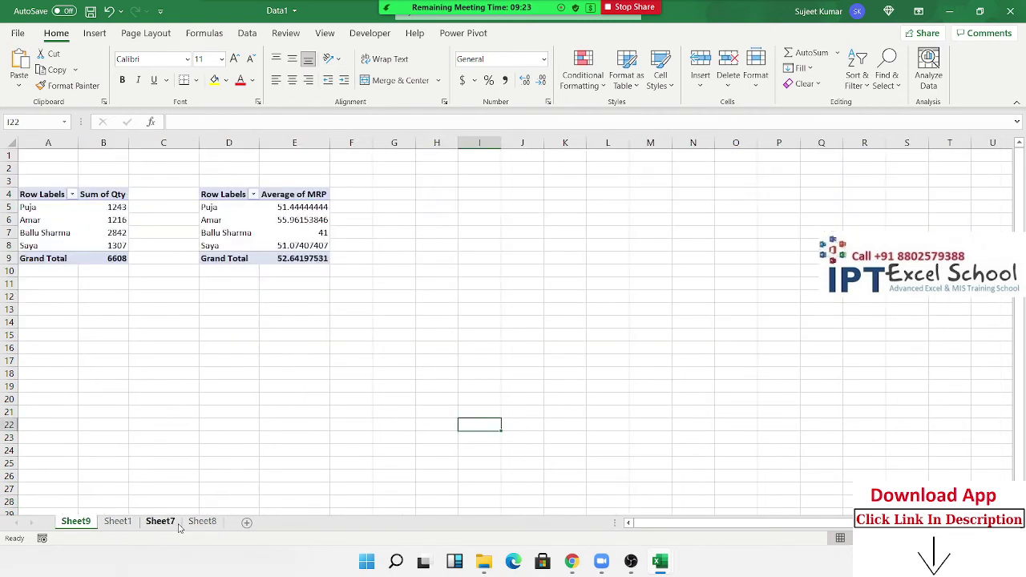
{"action": "left_click", "coordinate": [207, 524]}
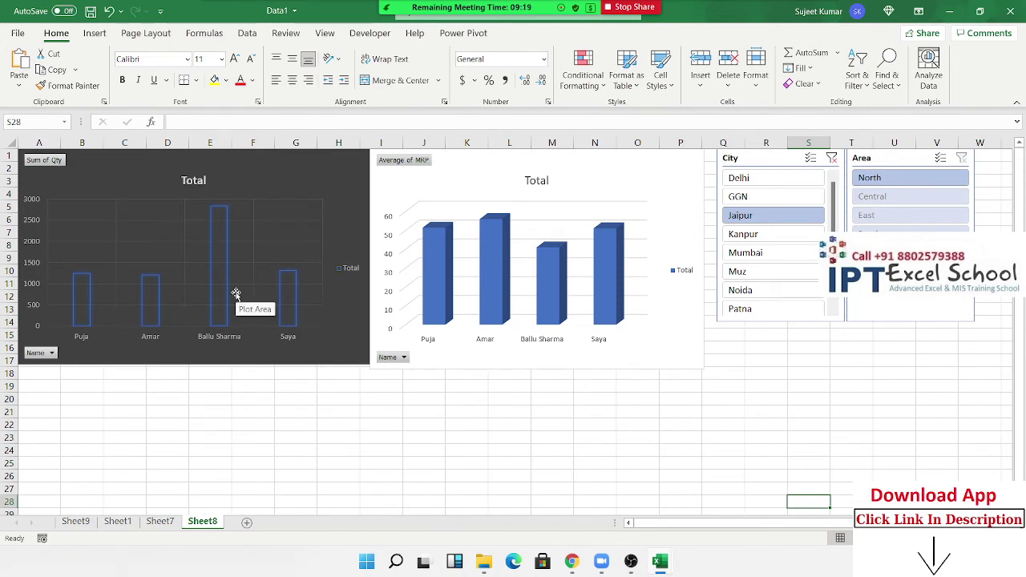
{"action": "left_click", "coordinate": [830, 157]}
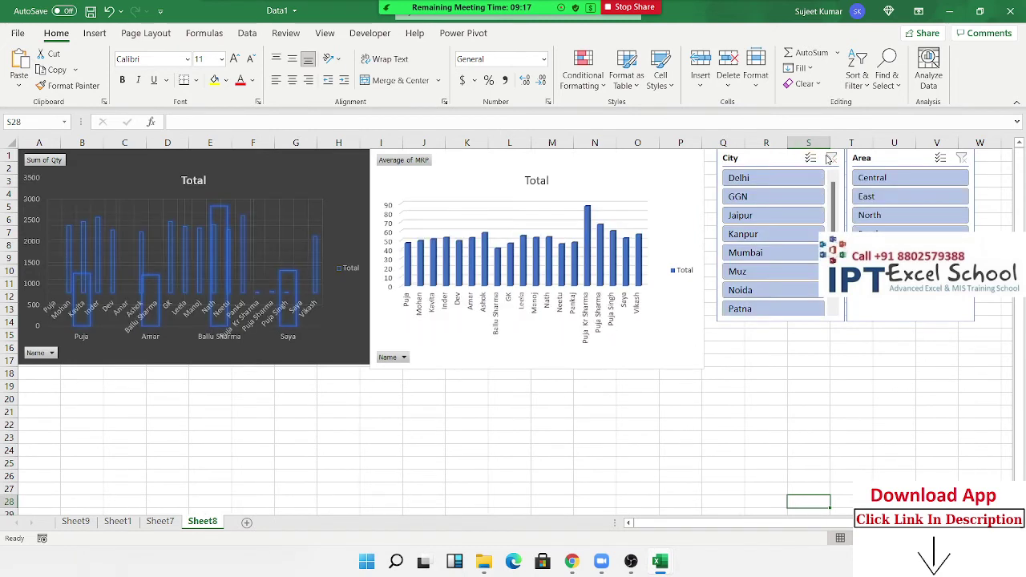
Select a value in the Sum of Qty pivot on Sheet9 and bring up PivotTable Analyze.
{"action": "left_click", "coordinate": [80, 528]}
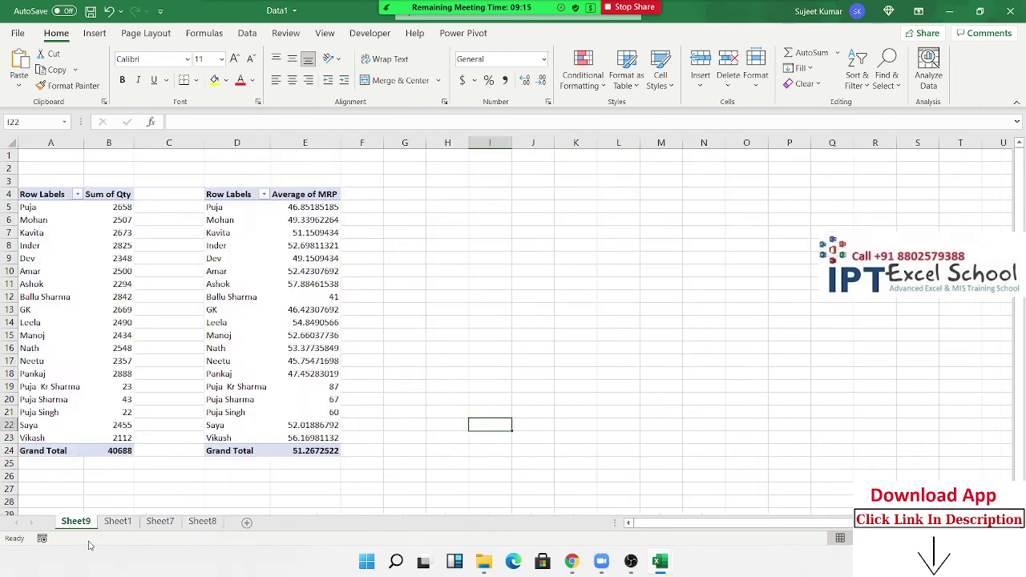
{"action": "left_click", "coordinate": [52, 362]}
{"action": "left_click", "coordinate": [108, 260]}
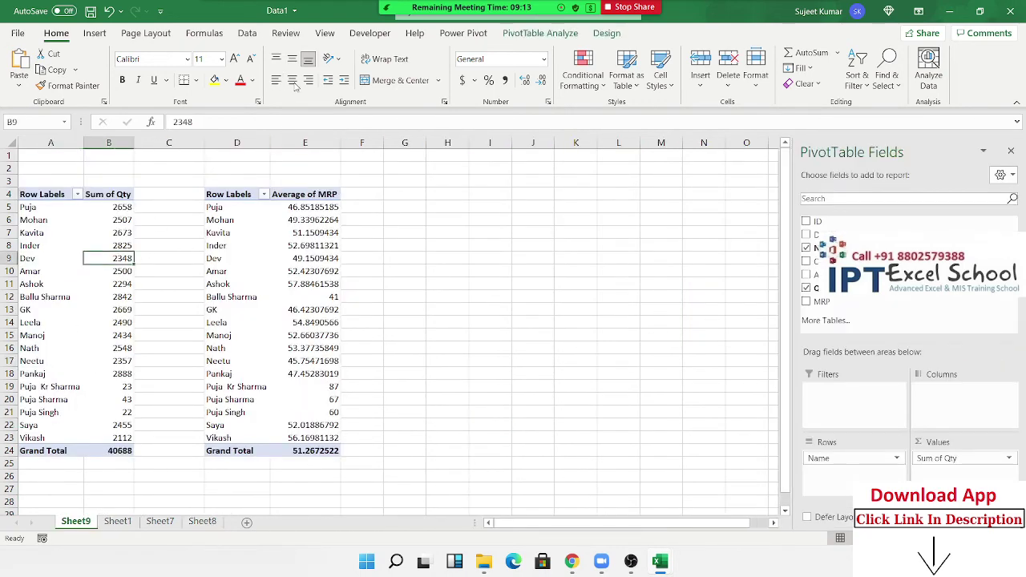
{"action": "left_click", "coordinate": [472, 36]}
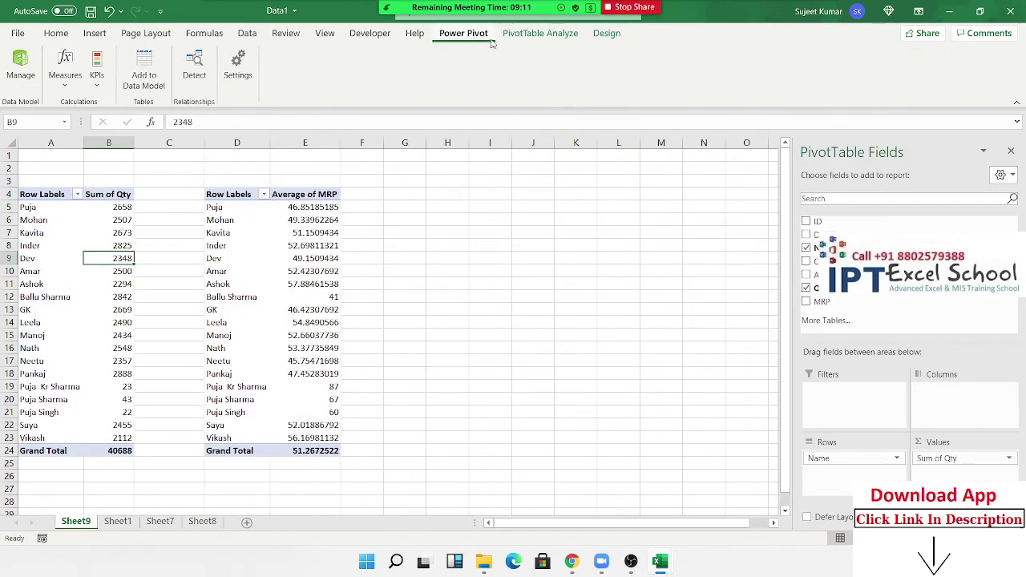
{"action": "left_click", "coordinate": [539, 33]}
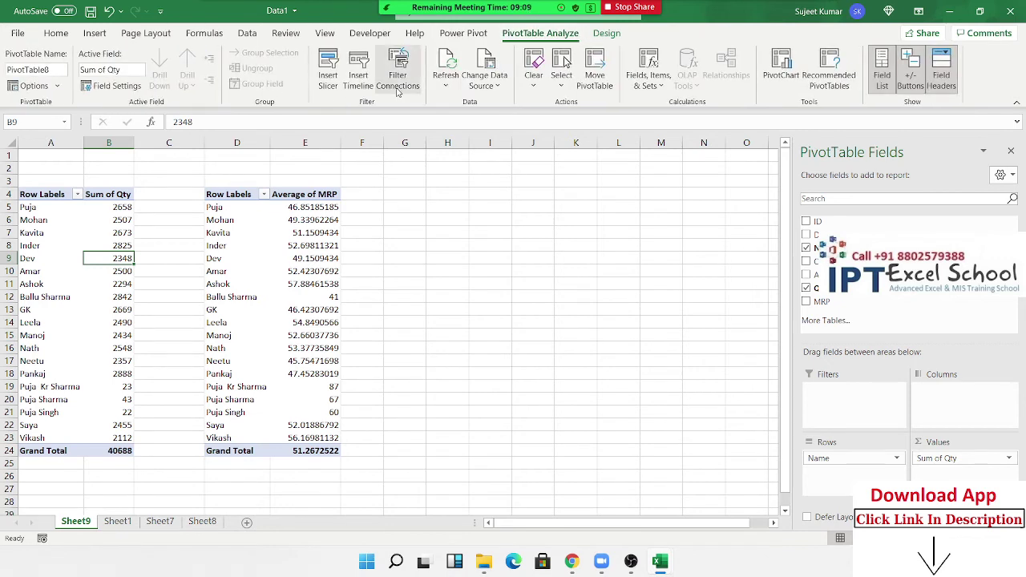
Insert a Date timeline and place it beside the pivot tables.
{"action": "left_click", "coordinate": [357, 78]}
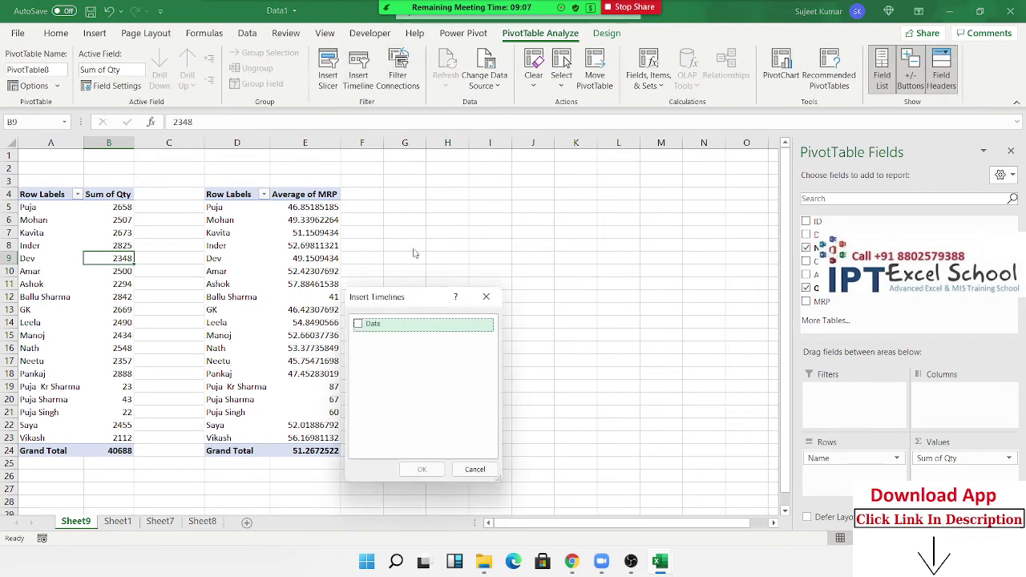
{"action": "left_click", "coordinate": [358, 326]}
{"action": "left_click", "coordinate": [420, 468]}
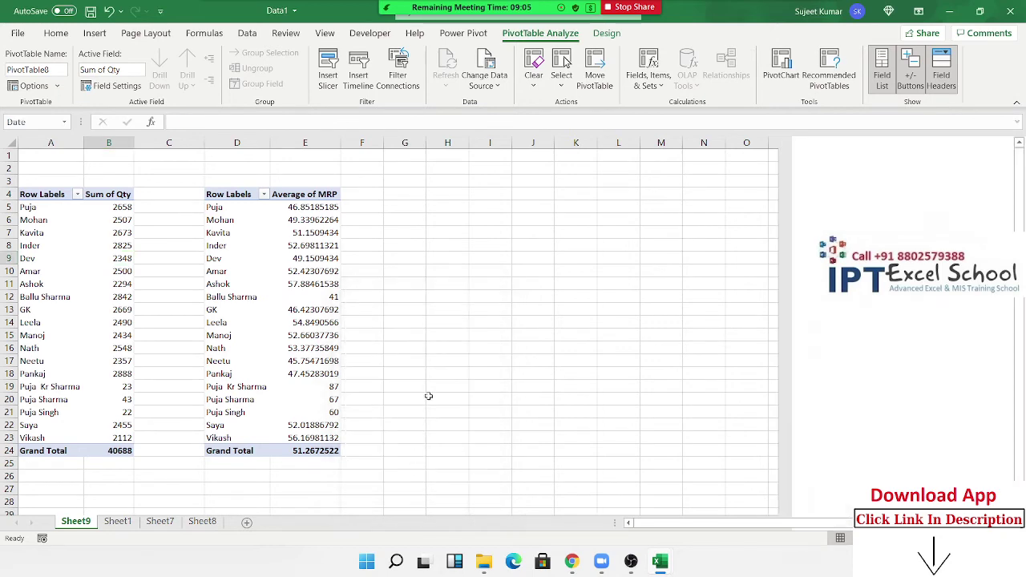
{"action": "left_click_drag", "start_coordinate": [433, 304], "coordinate": [532, 229]}
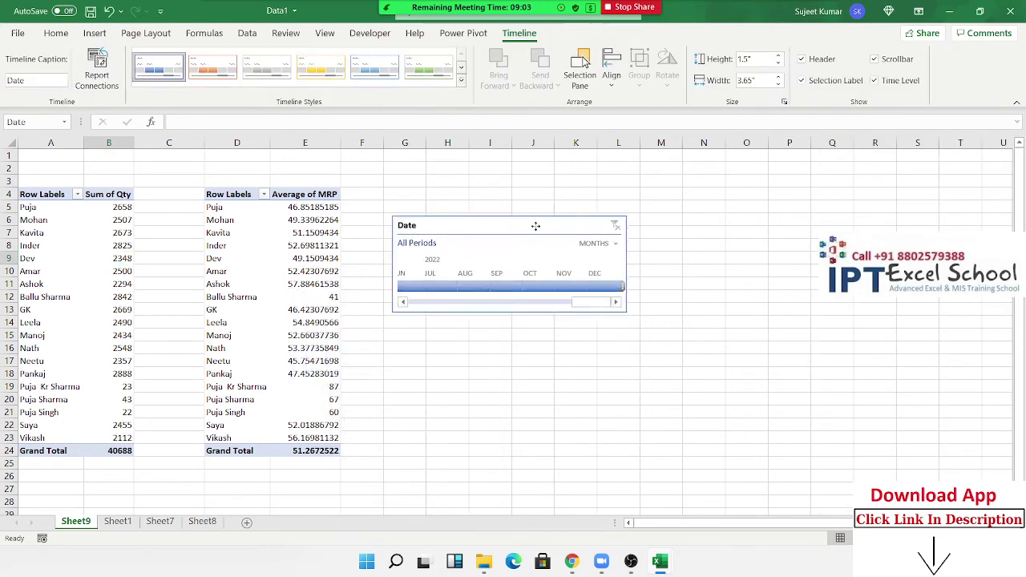
Filter the timeline to July, then Aug–Sep 2022, then by years to 2020 only.
{"action": "left_click", "coordinate": [447, 284]}
{"action": "left_click_drag", "start_coordinate": [471, 287], "coordinate": [513, 286]}
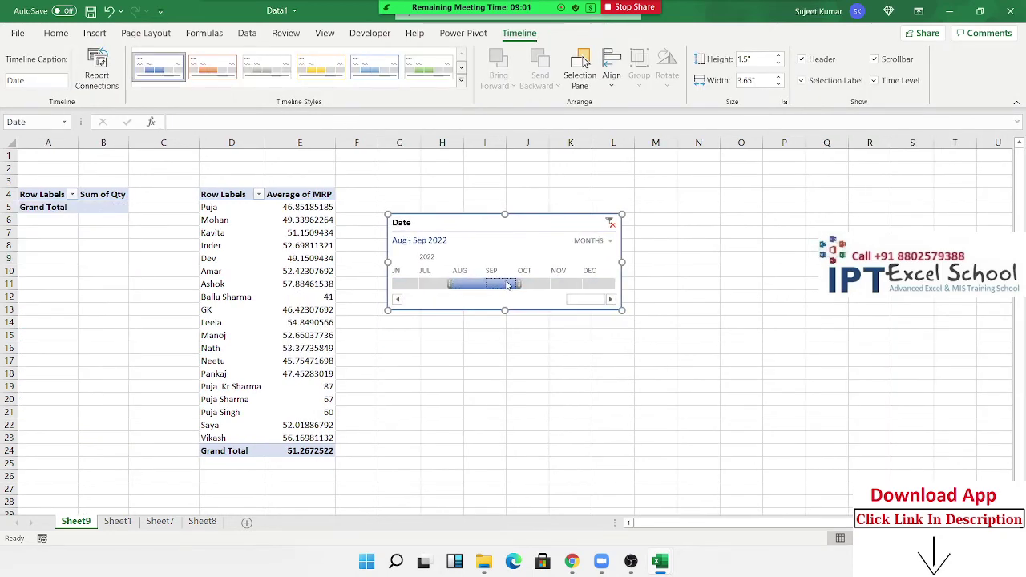
{"action": "left_click", "coordinate": [585, 242]}
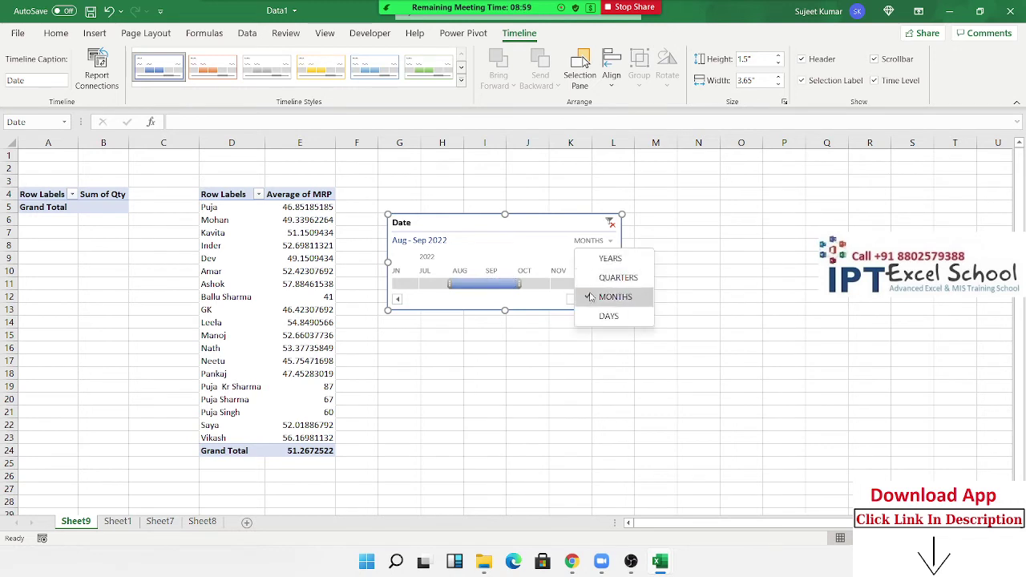
{"action": "key", "text": "Escape"}
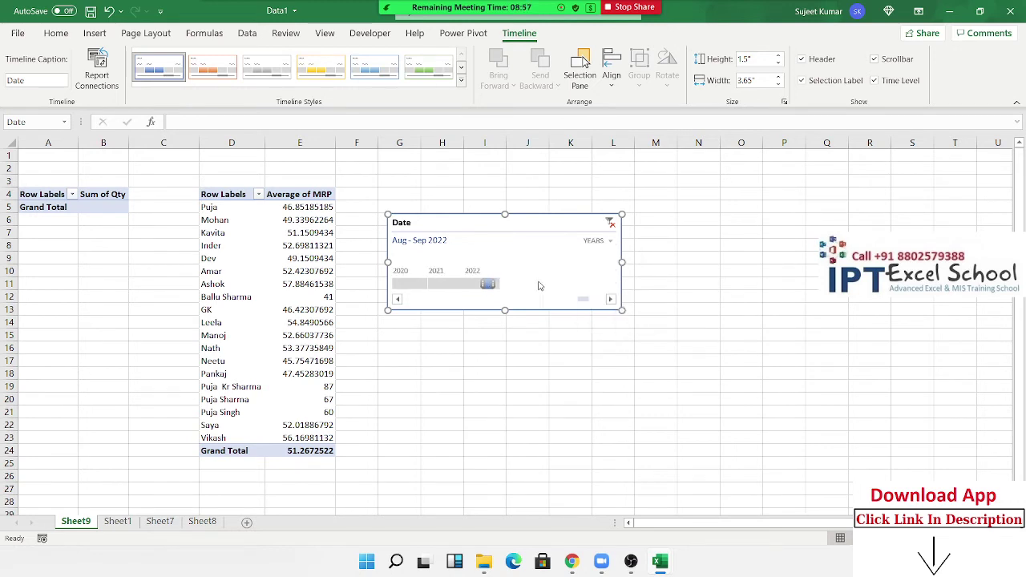
{"action": "left_click", "coordinate": [418, 284]}
{"action": "left_click_drag", "start_coordinate": [434, 287], "coordinate": [471, 287]}
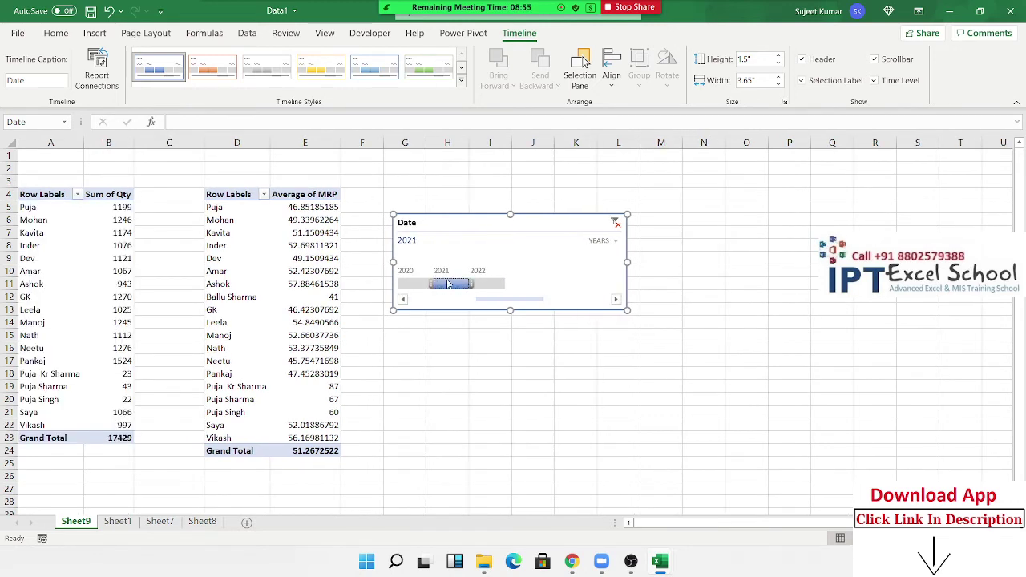
{"action": "left_click", "coordinate": [423, 285]}
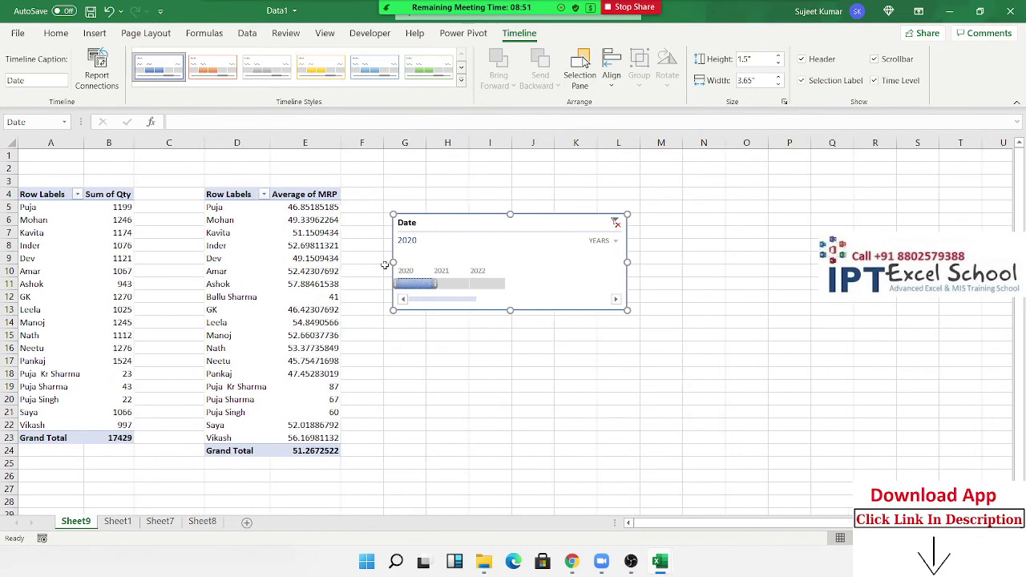
Close the Data1 workbook without saving.
{"action": "left_click", "coordinate": [254, 407]}
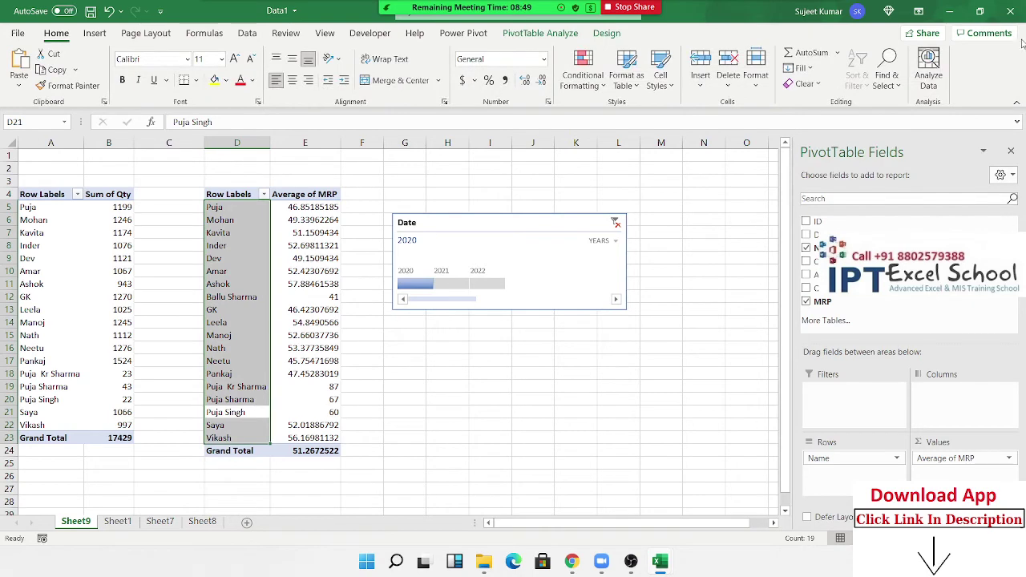
{"action": "left_click", "coordinate": [1010, 11]}
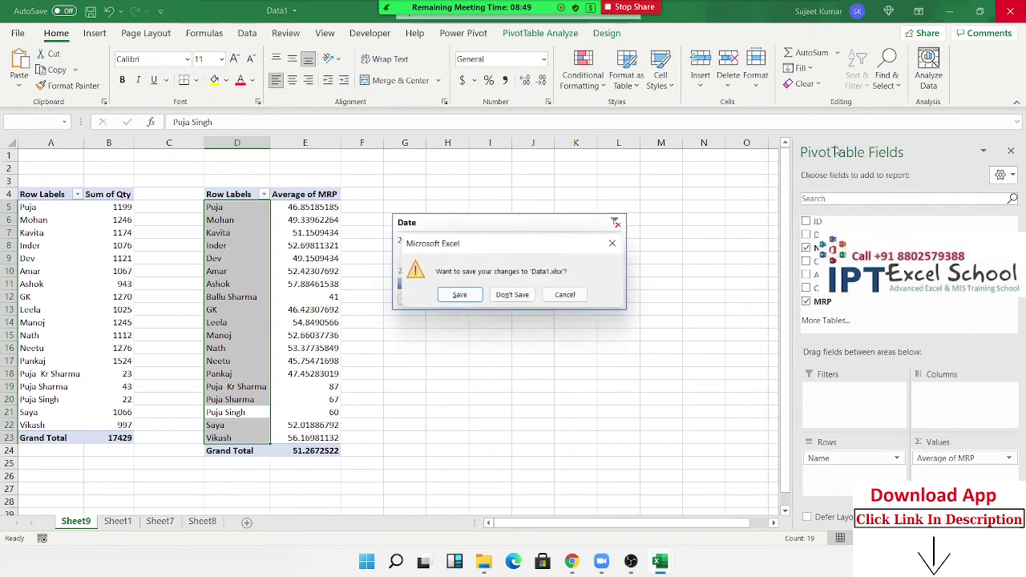
{"action": "left_click", "coordinate": [512, 295]}
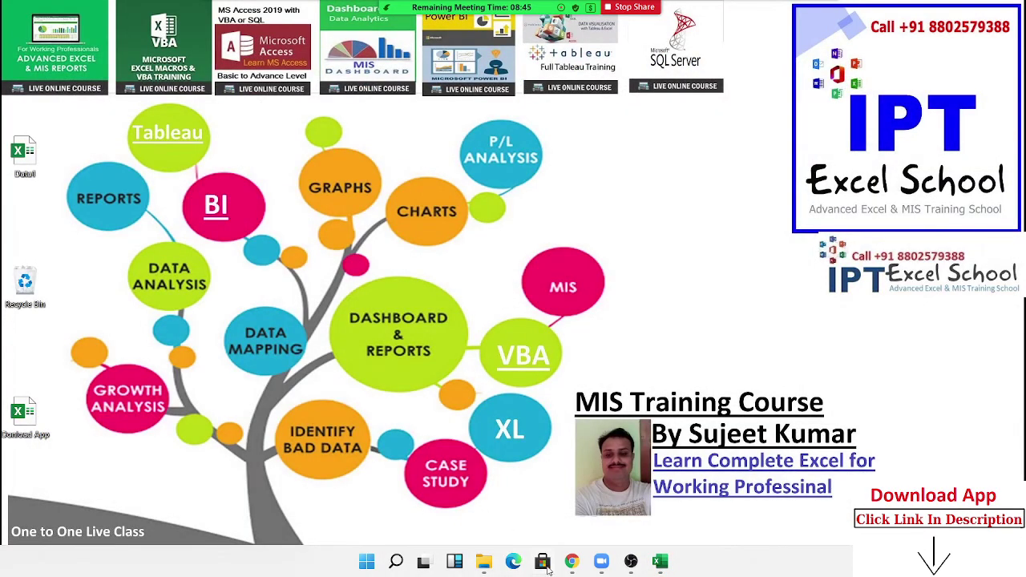
Search the Gmail inbox for 'bio' emails.
{"action": "left_click", "coordinate": [570, 565]}
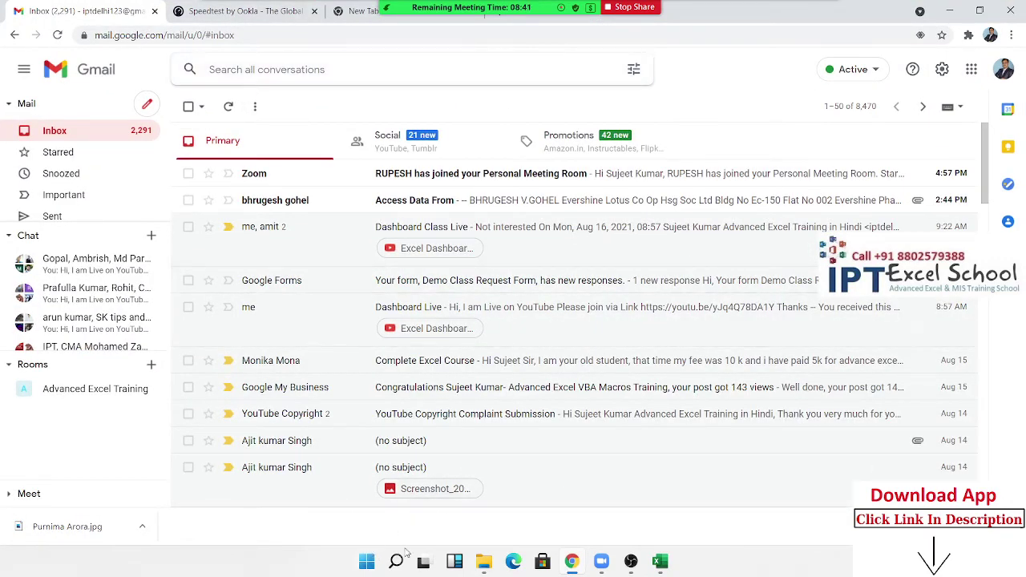
{"action": "type", "text": "bio"}
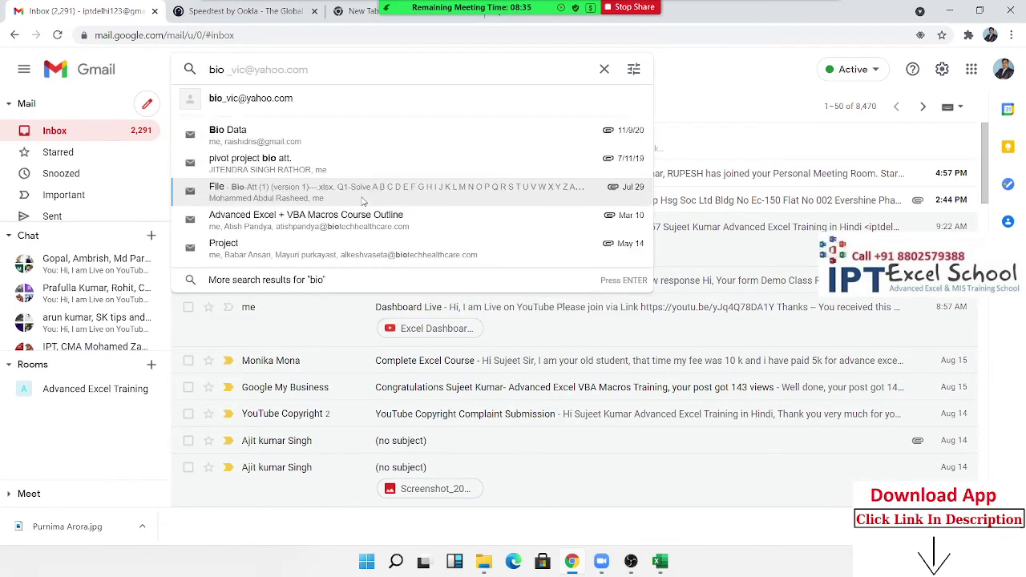
{"action": "key", "text": "Escape"}
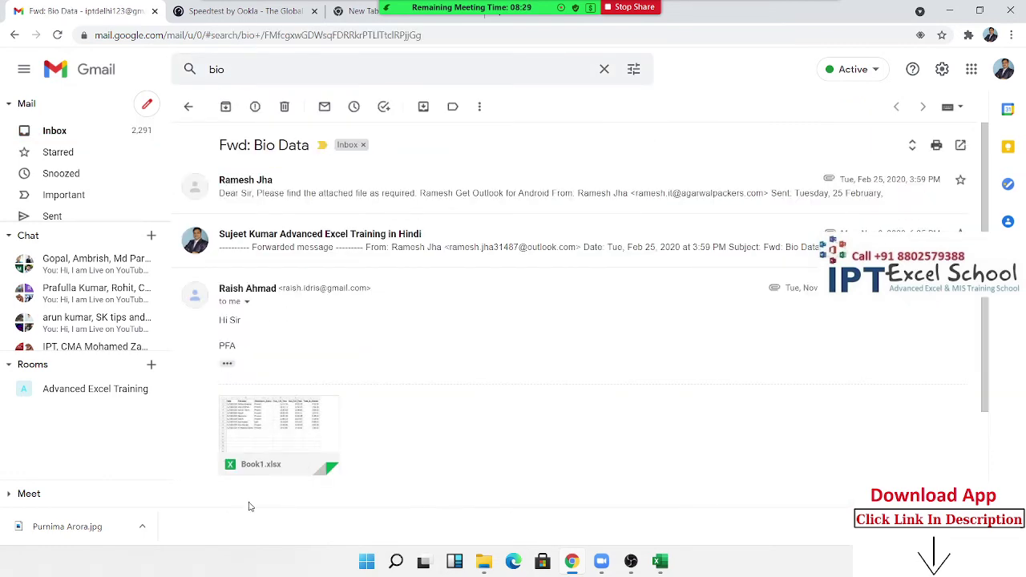
{"action": "scroll", "coordinate": [558, 404], "scroll_direction": "down", "scroll_amount": 3}
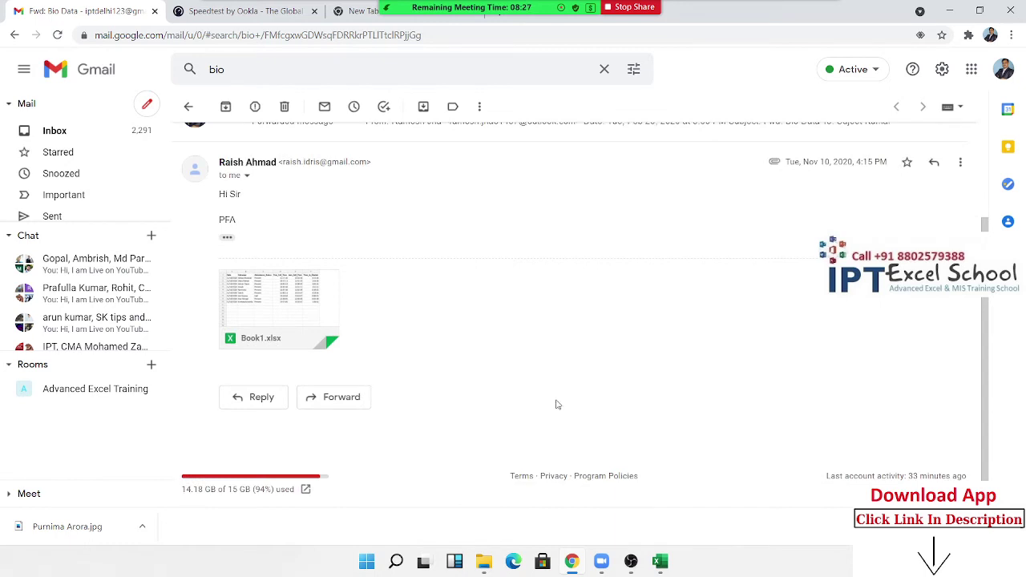
{"action": "scroll", "coordinate": [558, 404], "scroll_direction": "up", "scroll_amount": 3}
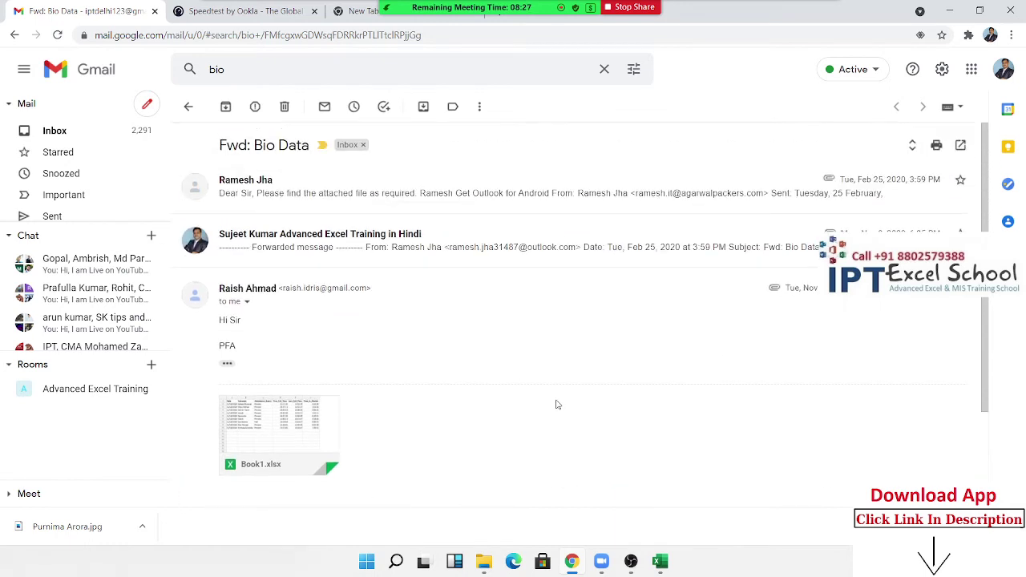
Open the 'pivot project bio att.' email and download the Bio-Att (1).xlsm attachment.
{"action": "left_click", "coordinate": [247, 73]}
{"action": "type", "text": "a"}
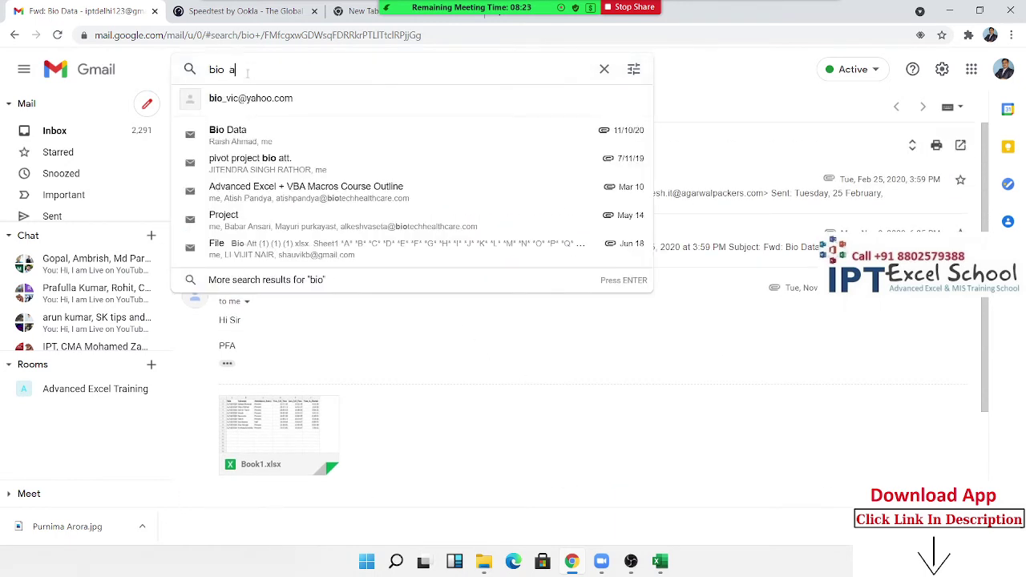
{"action": "key", "text": "BackSpace"}
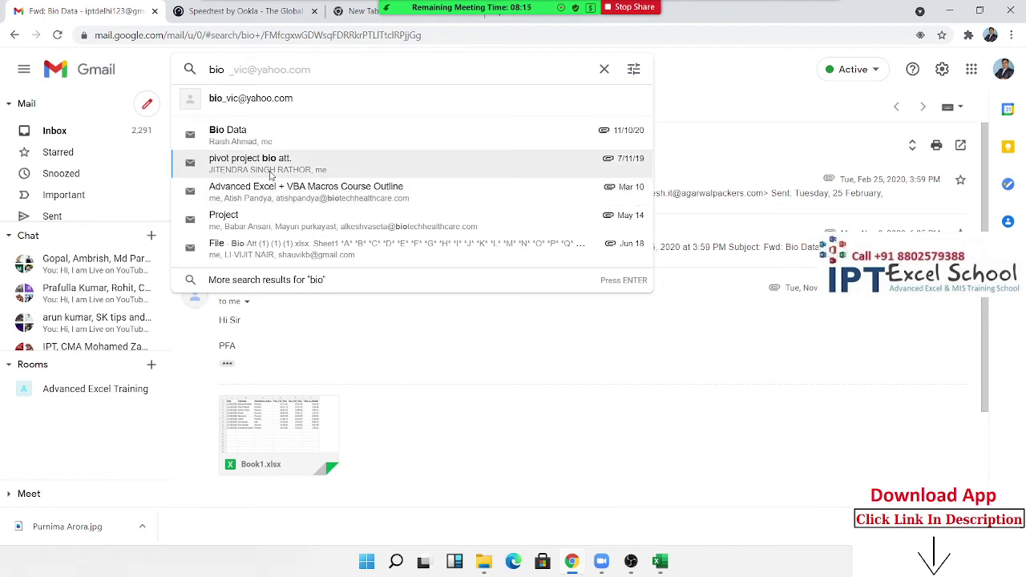
{"action": "key", "text": "Escape"}
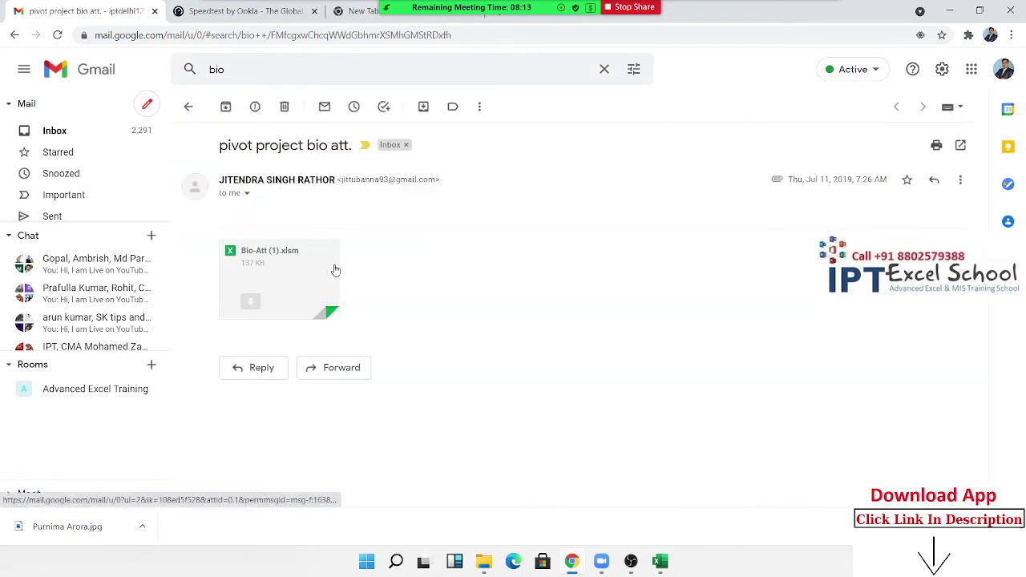
{"action": "left_click", "coordinate": [251, 303]}
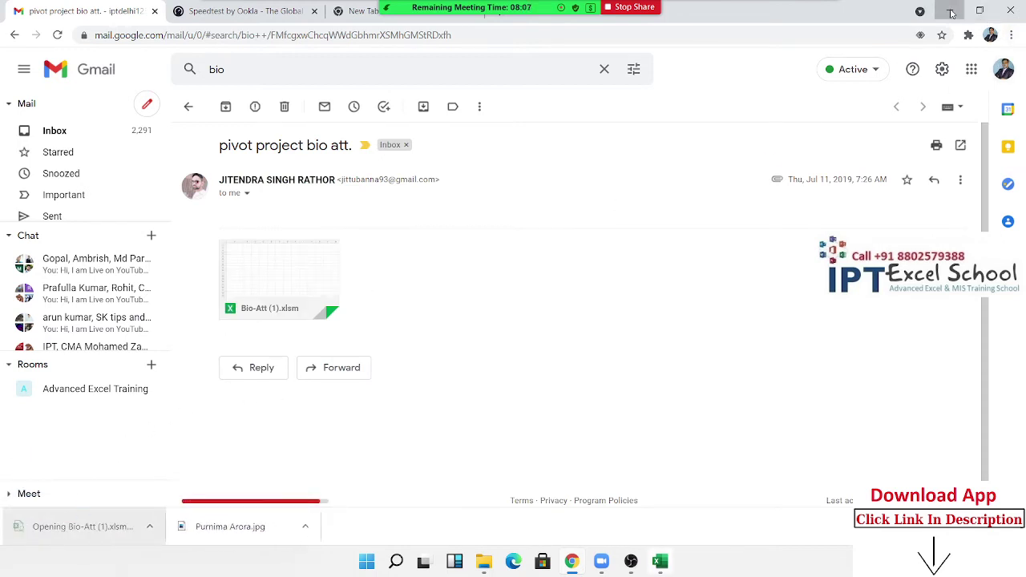
{"action": "left_click", "coordinate": [949, 9]}
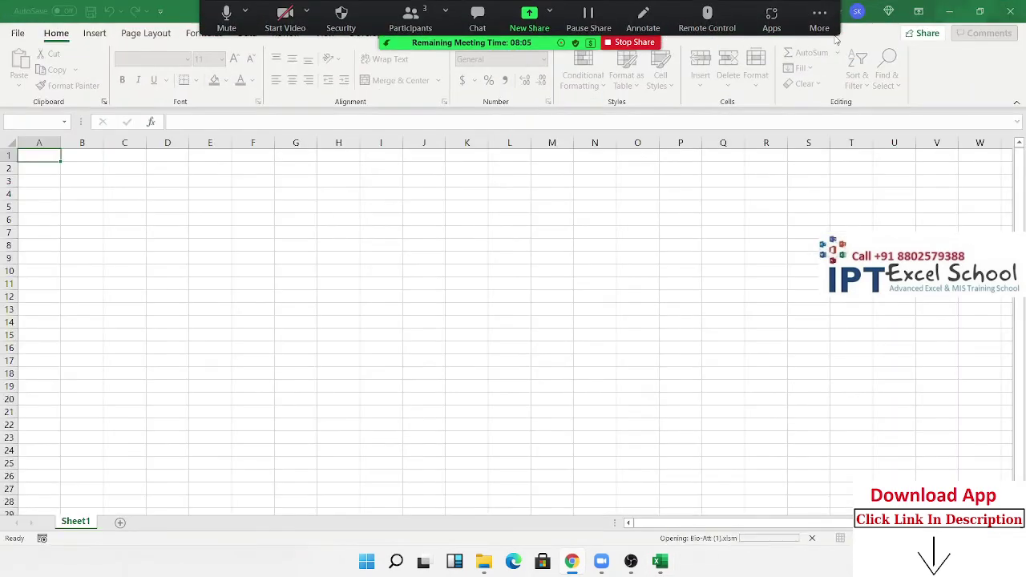
Return to the Bio-Att workbook's Card Data sheet and select Kavita in B2.
{"action": "left_click", "coordinate": [819, 17]}
{"action": "left_click", "coordinate": [625, 384]}
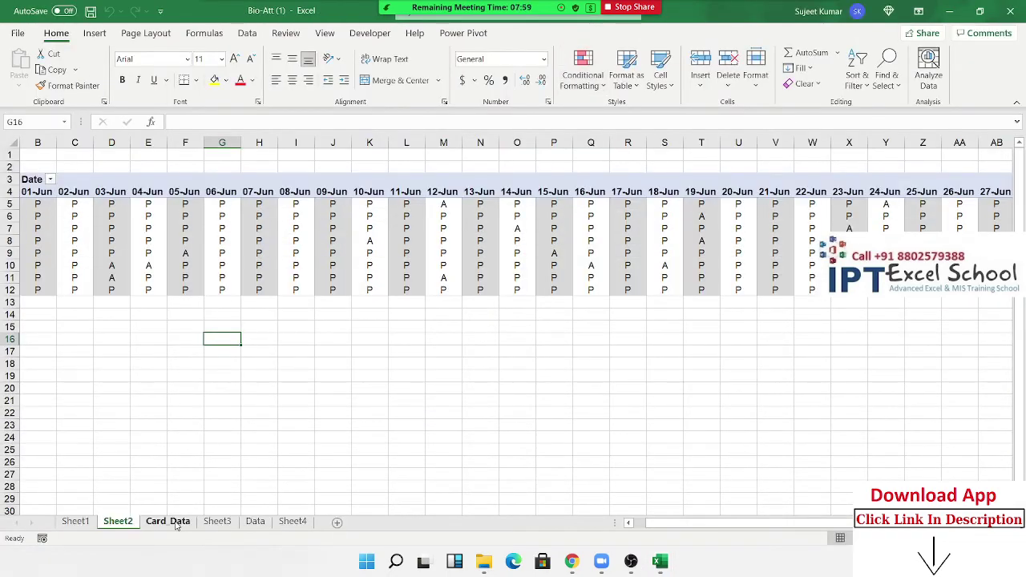
{"action": "left_click", "coordinate": [168, 521]}
{"action": "left_click", "coordinate": [88, 169]}
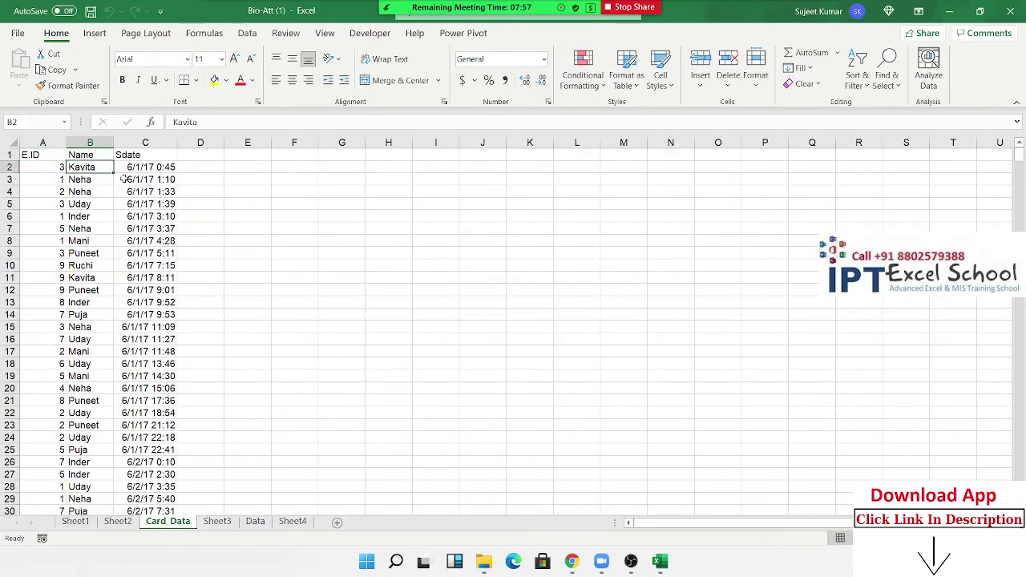
Minimize Excel, refresh the desktop, and restore the Bio-Att (1) window from the taskbar.
{"action": "left_click", "coordinate": [816, 20]}
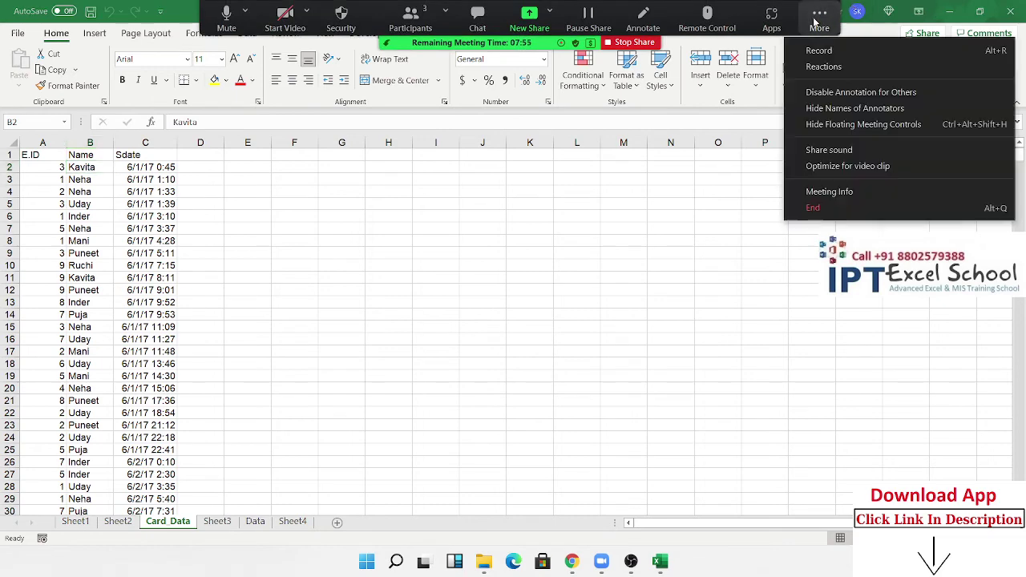
{"action": "left_click", "coordinate": [823, 58]}
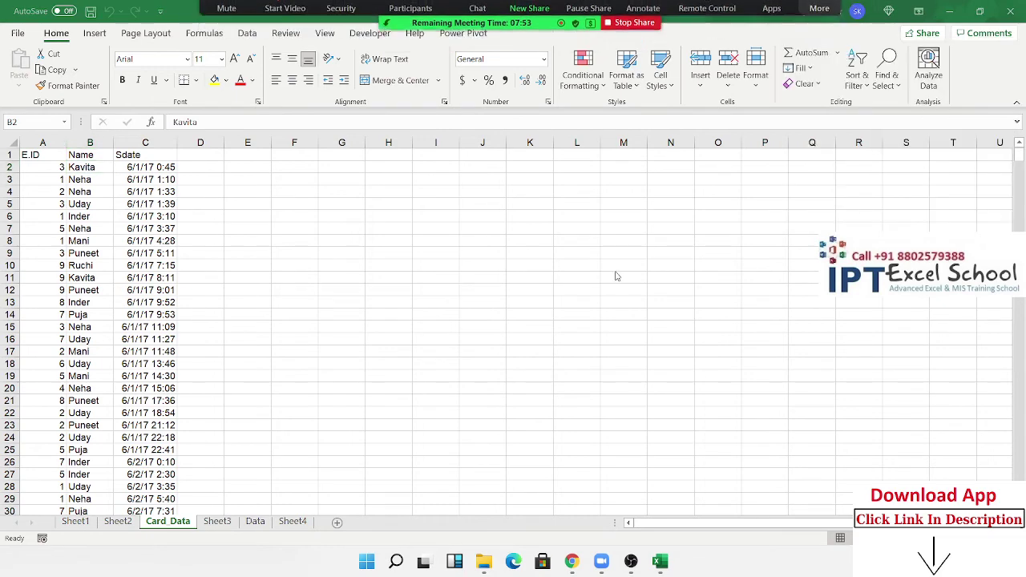
{"action": "key", "text": "super+d"}
{"action": "right_click", "coordinate": [546, 217]}
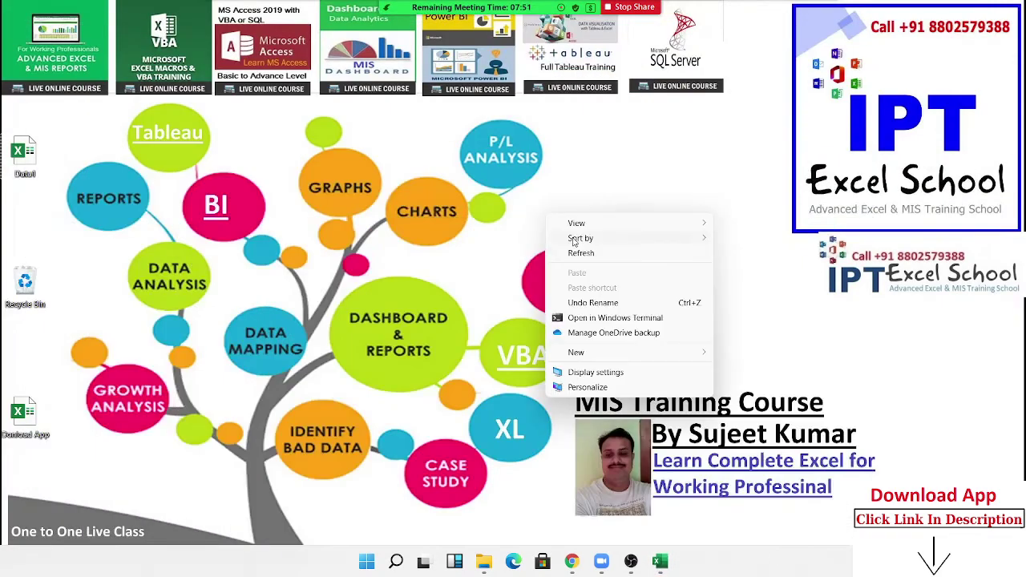
{"action": "left_click", "coordinate": [586, 255]}
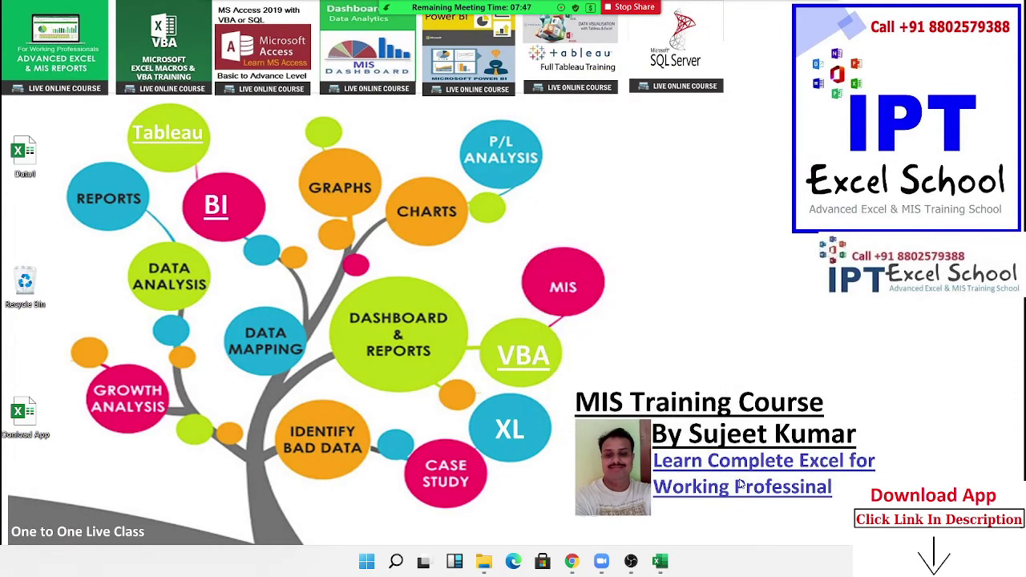
{"action": "left_click", "coordinate": [661, 561]}
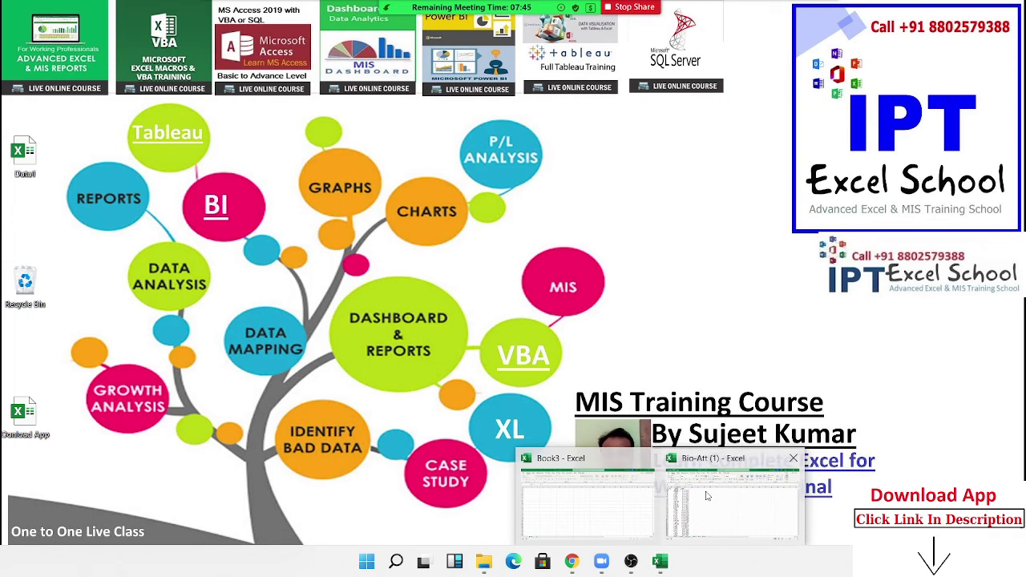
{"action": "left_click", "coordinate": [701, 497]}
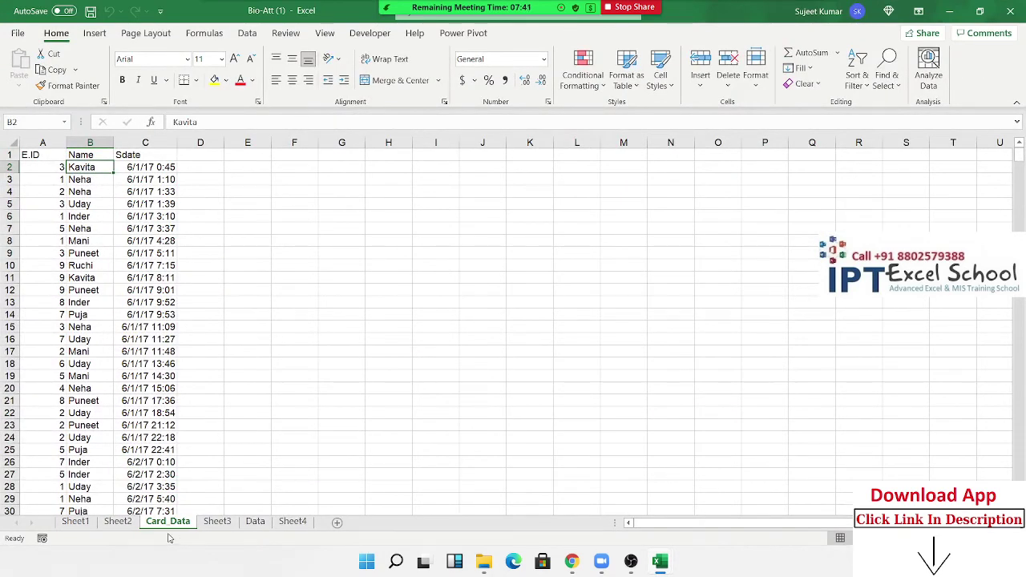
Look over Sheet1's pivot, then go back to the Card Data sheet.
{"action": "left_click", "coordinate": [75, 522]}
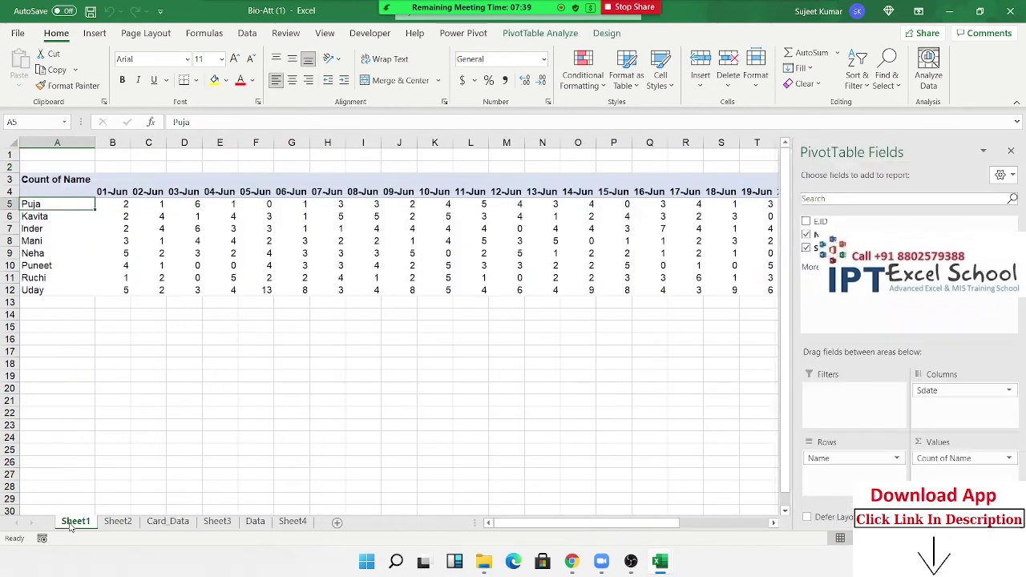
{"action": "left_click", "coordinate": [204, 362]}
{"action": "left_click", "coordinate": [155, 522]}
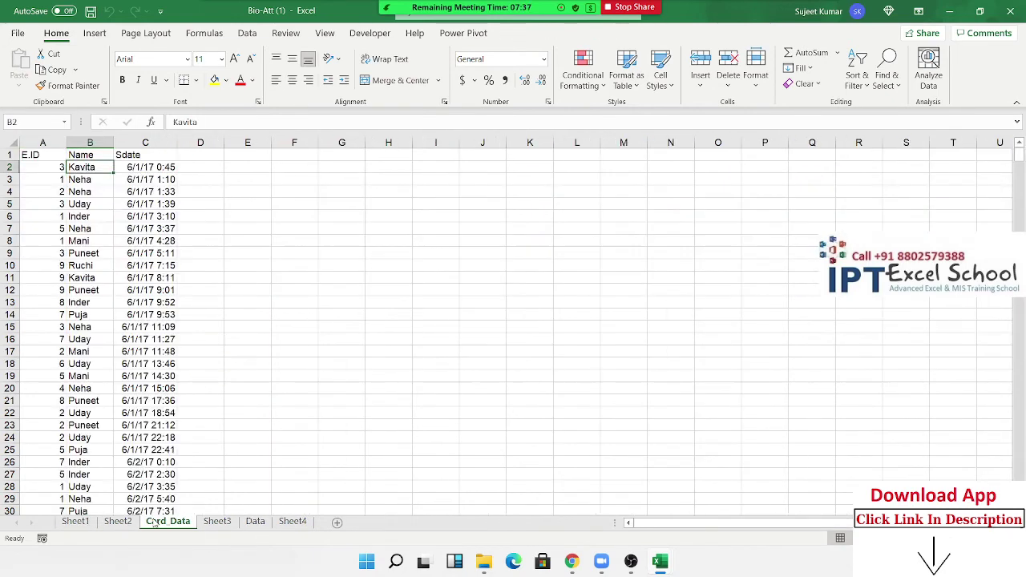
Select columns A and C and the Sdate cells C3:C15 to inspect the punch times.
{"action": "left_click", "coordinate": [42, 142]}
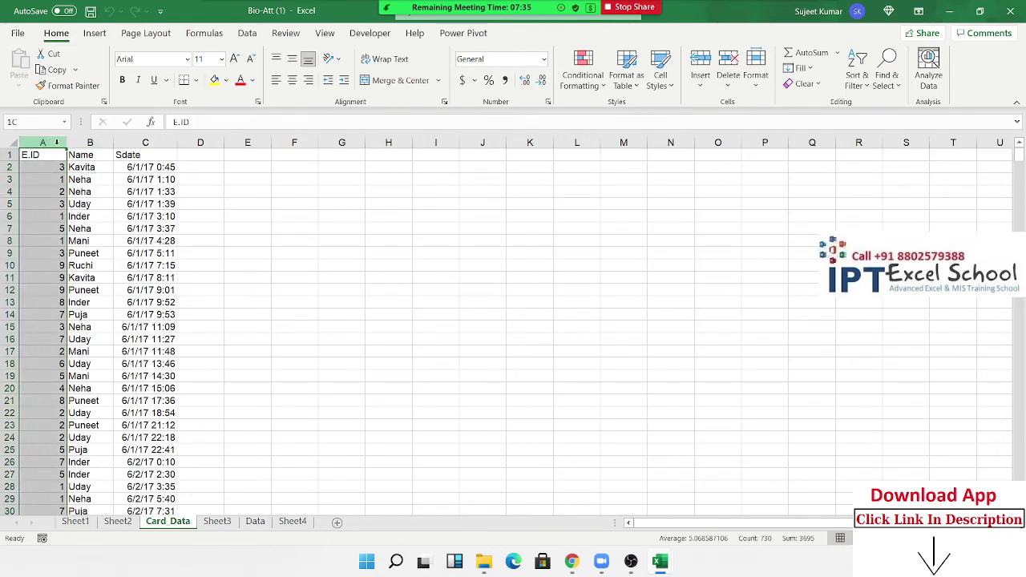
{"action": "left_click", "coordinate": [90, 142]}
{"action": "left_click", "coordinate": [126, 142]}
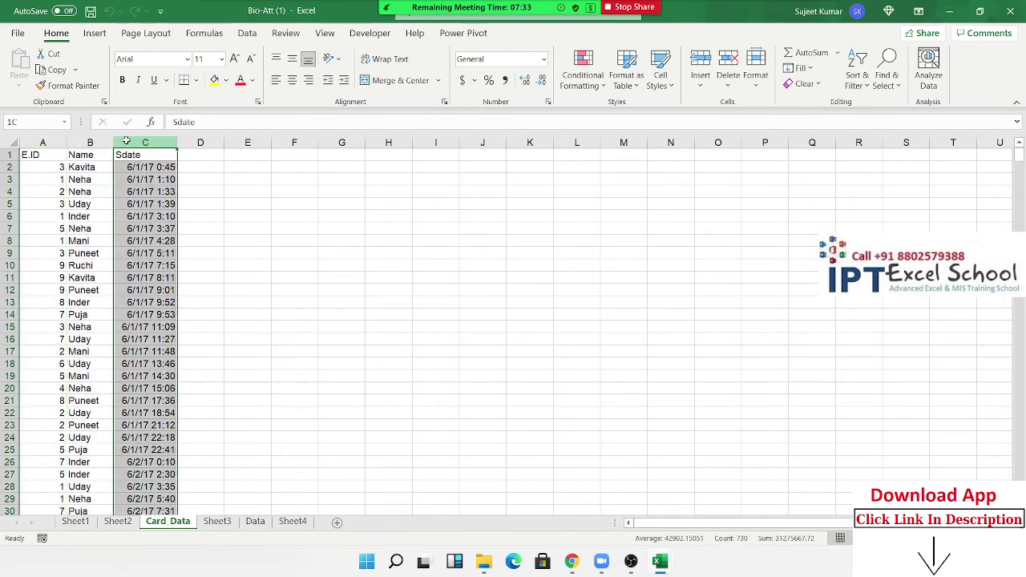
{"action": "left_click", "coordinate": [140, 182]}
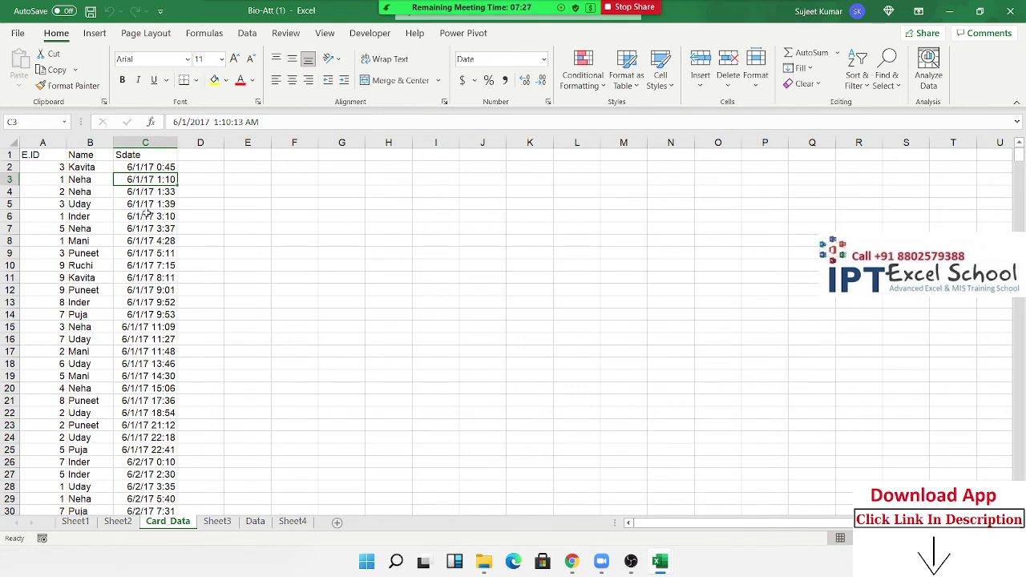
{"action": "left_click_drag", "start_coordinate": [141, 216], "coordinate": [136, 327]}
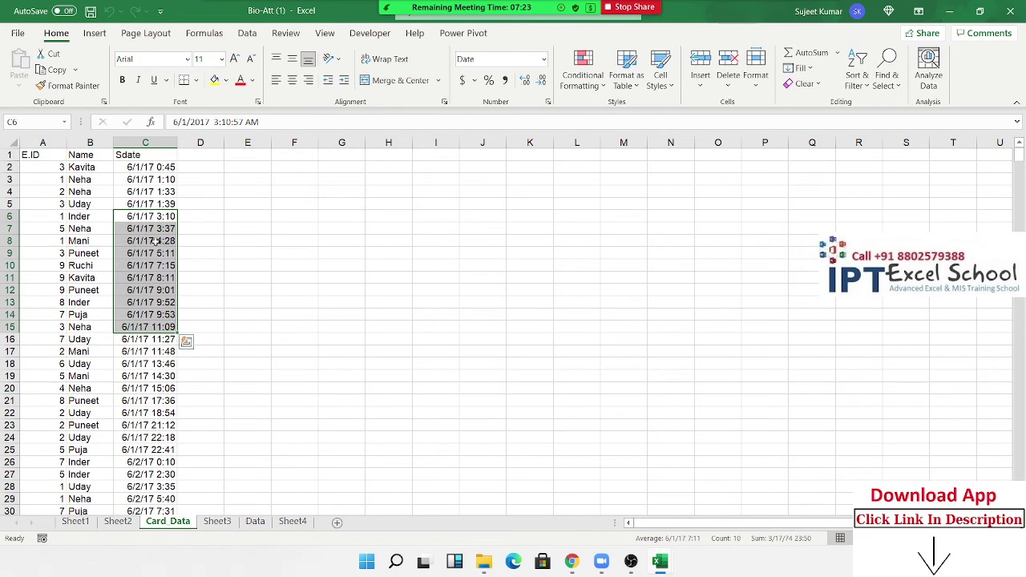
{"action": "left_click_drag", "start_coordinate": [152, 193], "coordinate": [159, 254]}
Browse Sheet3, Sheet2 and the Data sheet, ending on Inder's 1-Jun exit time in Sheet3.
{"action": "left_click", "coordinate": [216, 521]}
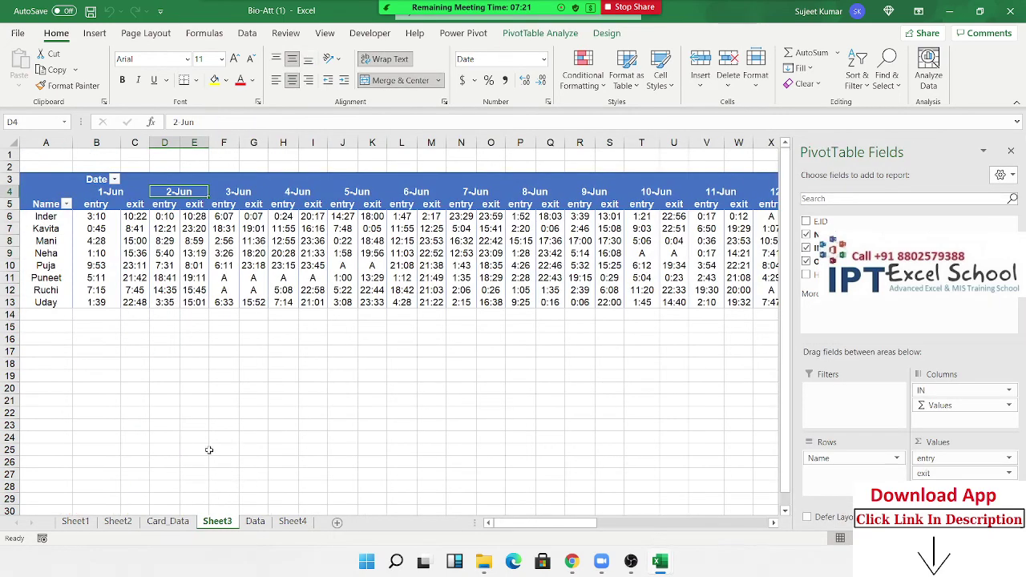
{"action": "left_click", "coordinate": [118, 521]}
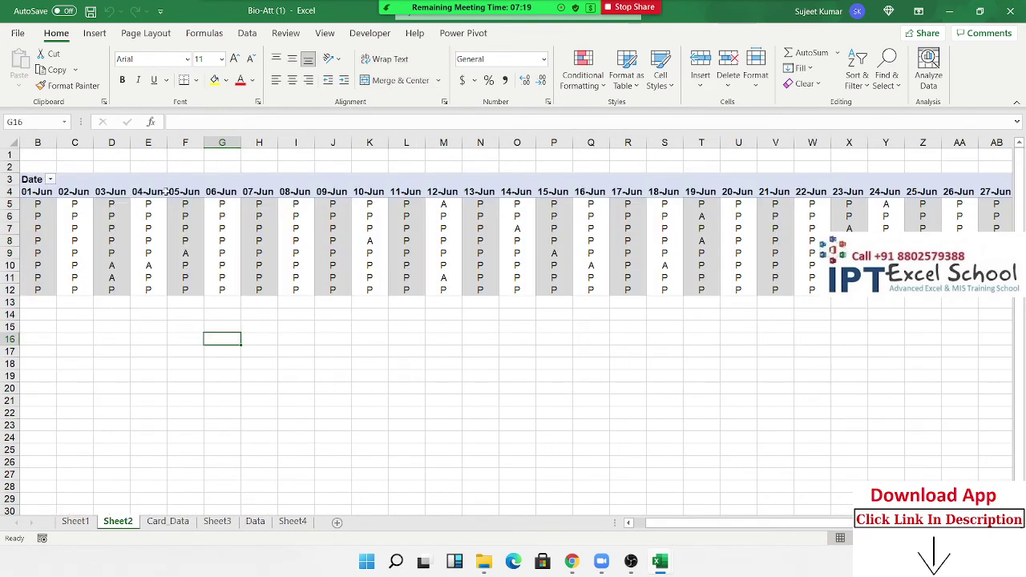
{"action": "left_click_drag", "start_coordinate": [153, 216], "coordinate": [259, 229]}
{"action": "left_click", "coordinate": [232, 326]}
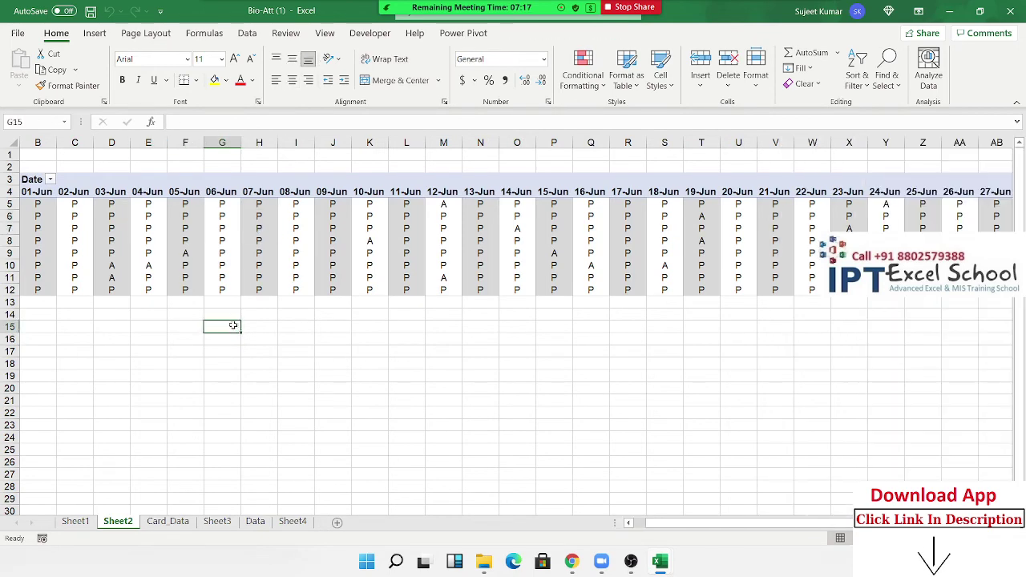
{"action": "left_click", "coordinate": [255, 521]}
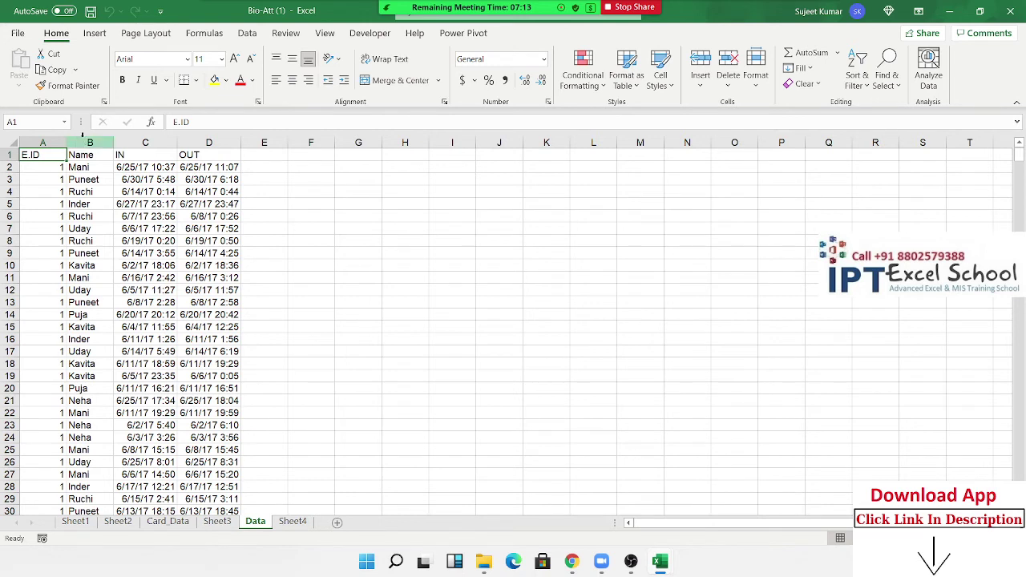
{"action": "left_click_drag", "start_coordinate": [169, 140], "coordinate": [144, 141]}
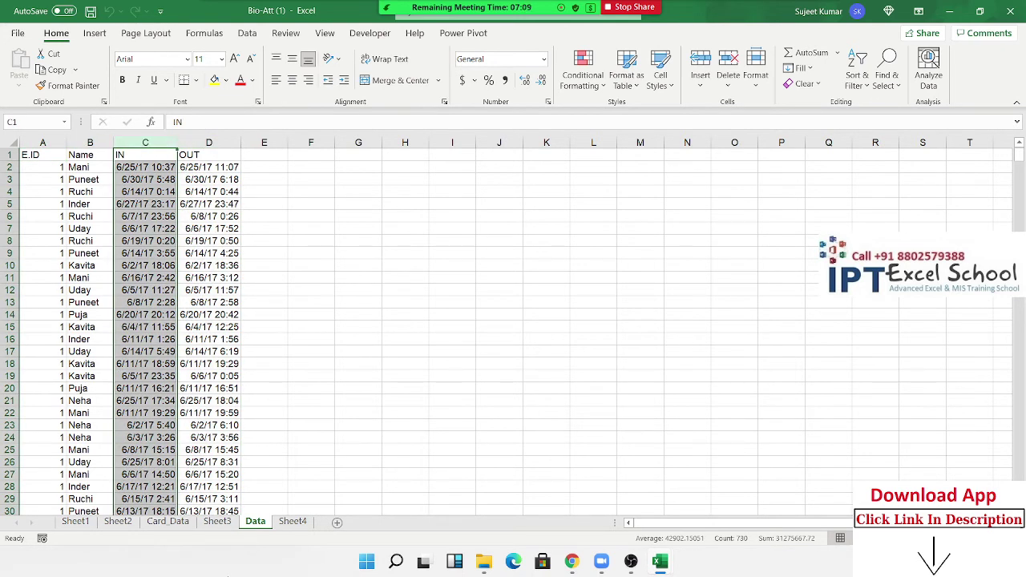
{"action": "left_click", "coordinate": [208, 531]}
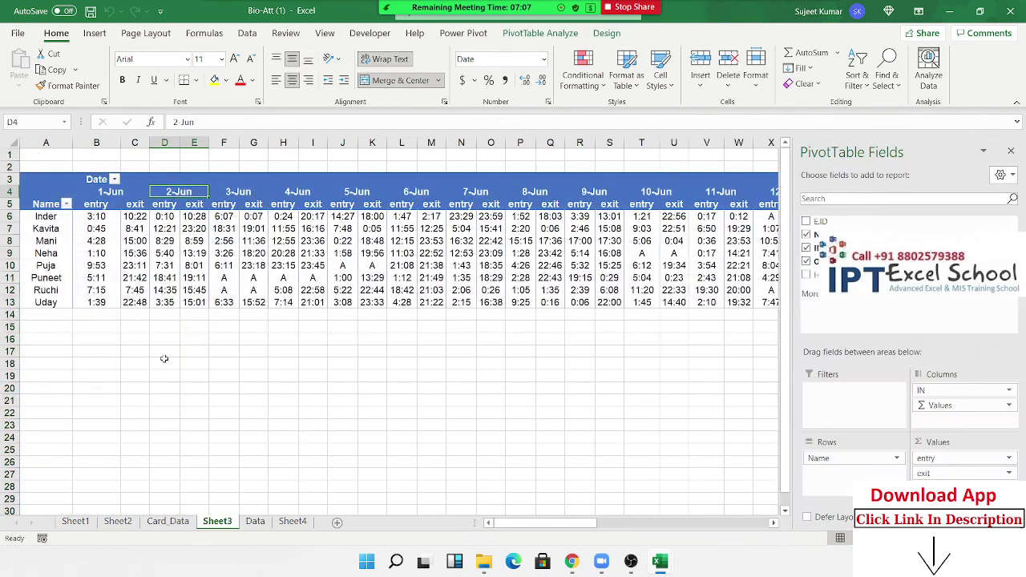
{"action": "left_click", "coordinate": [104, 228]}
{"action": "left_click", "coordinate": [143, 221]}
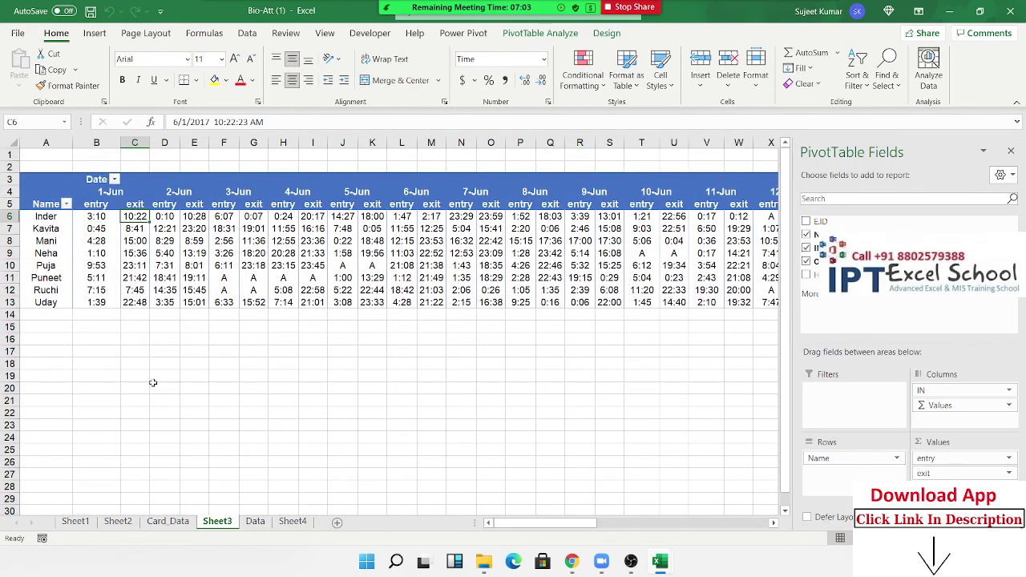
Delete Sheet3, then choose Delete for Sheet2.
{"action": "right_click", "coordinate": [224, 525]}
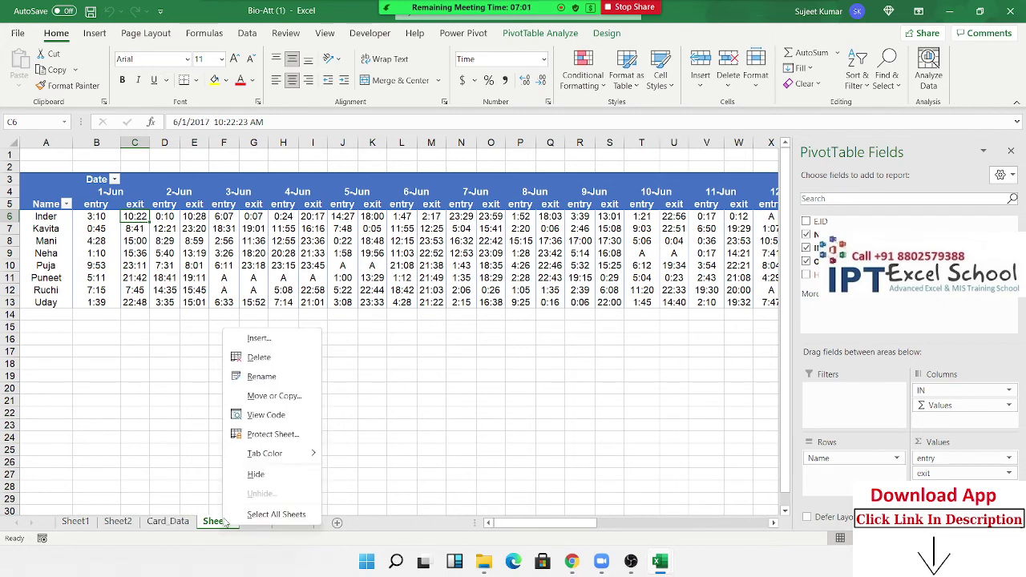
{"action": "left_click", "coordinate": [258, 357]}
{"action": "left_click", "coordinate": [490, 315]}
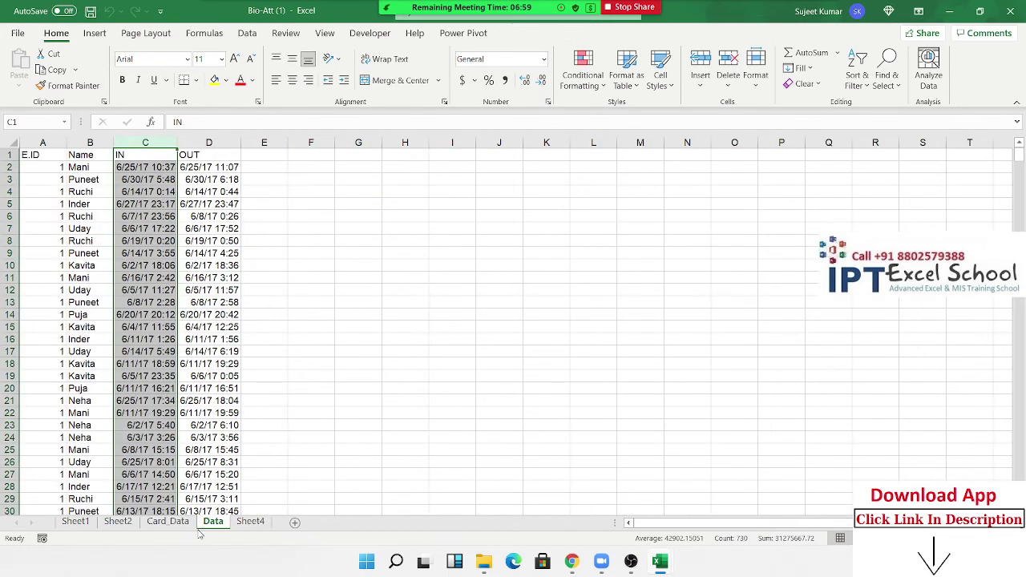
{"action": "left_click", "coordinate": [117, 522]}
{"action": "right_click", "coordinate": [121, 527]}
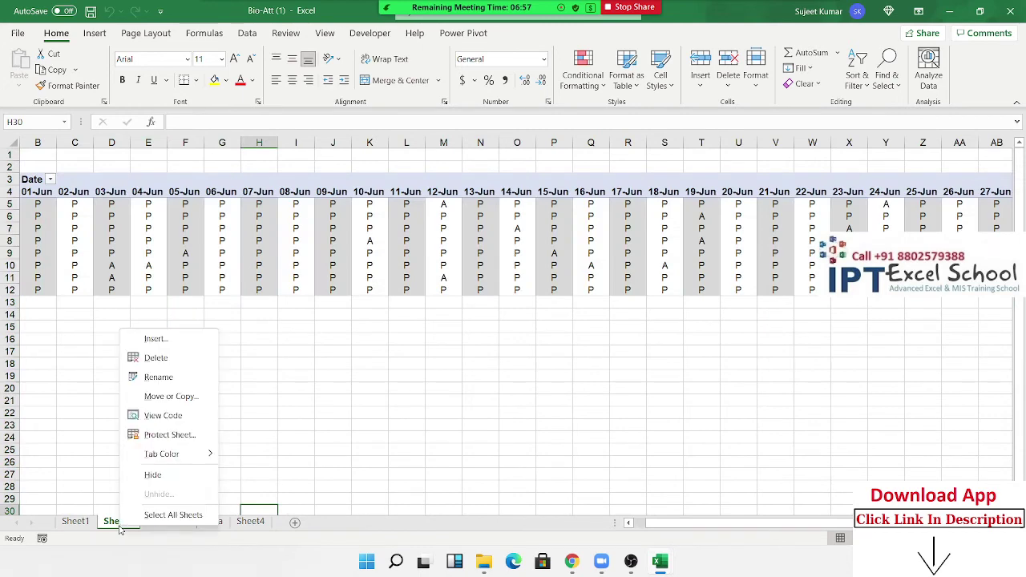
{"action": "left_click", "coordinate": [164, 357]}
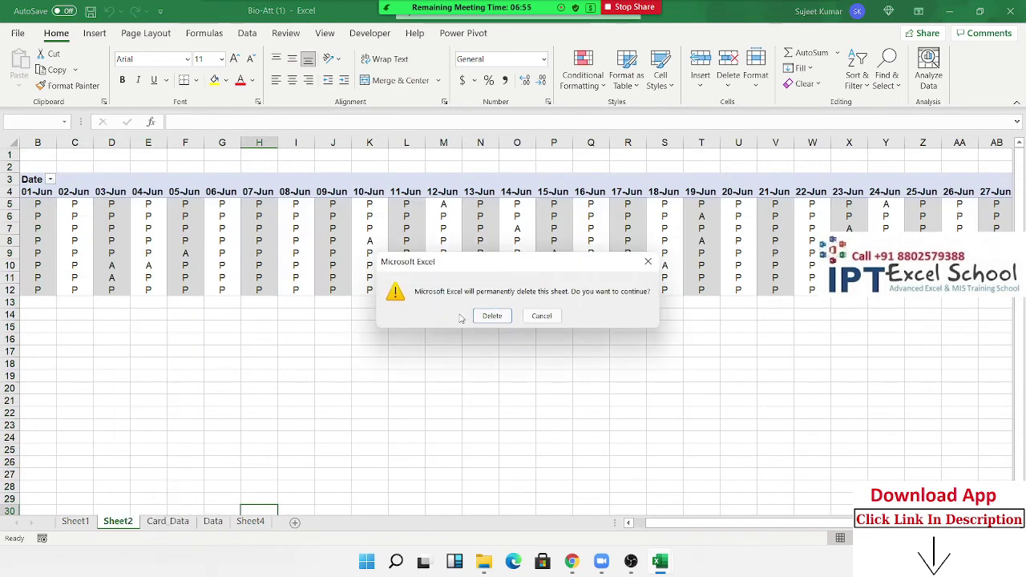
Confirm deleting Sheet2, then delete Sheet1.
{"action": "left_click", "coordinate": [492, 316]}
{"action": "left_click", "coordinate": [75, 522]}
{"action": "right_click", "coordinate": [75, 526]}
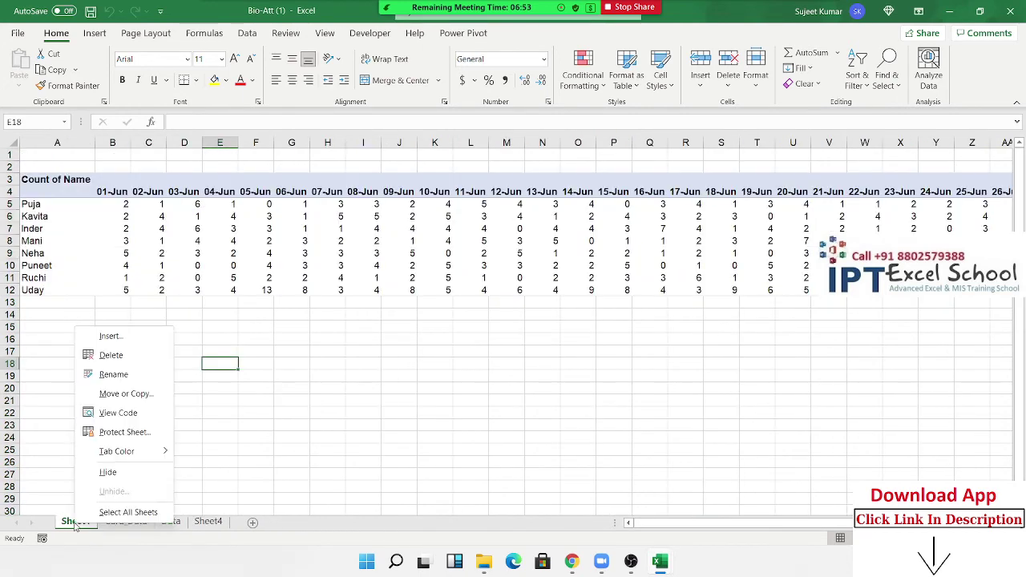
{"action": "left_click", "coordinate": [112, 355]}
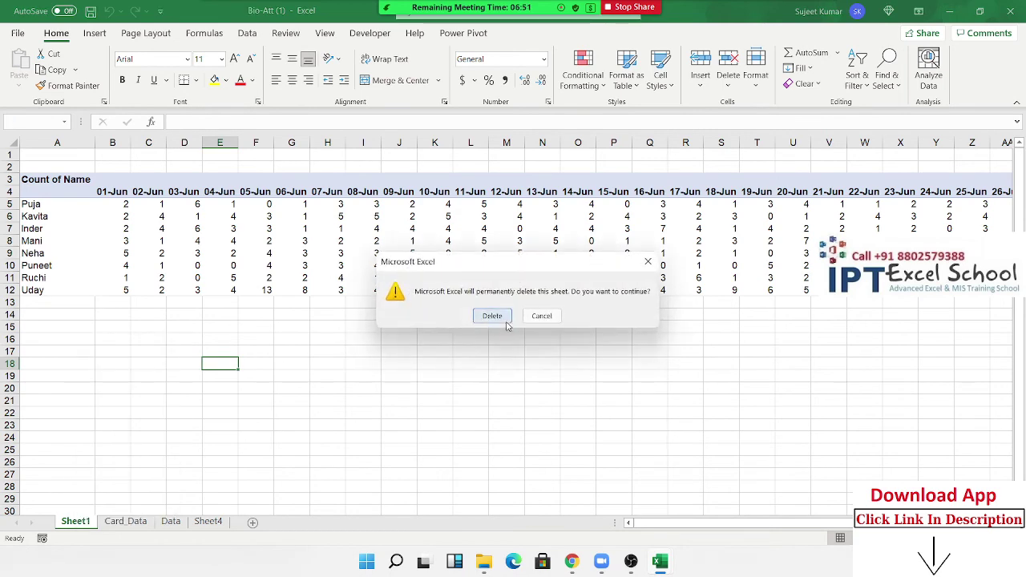
{"action": "left_click", "coordinate": [506, 321]}
Delete the Sheet4 pivot table after glancing at the Data sheet.
{"action": "left_click", "coordinate": [130, 522]}
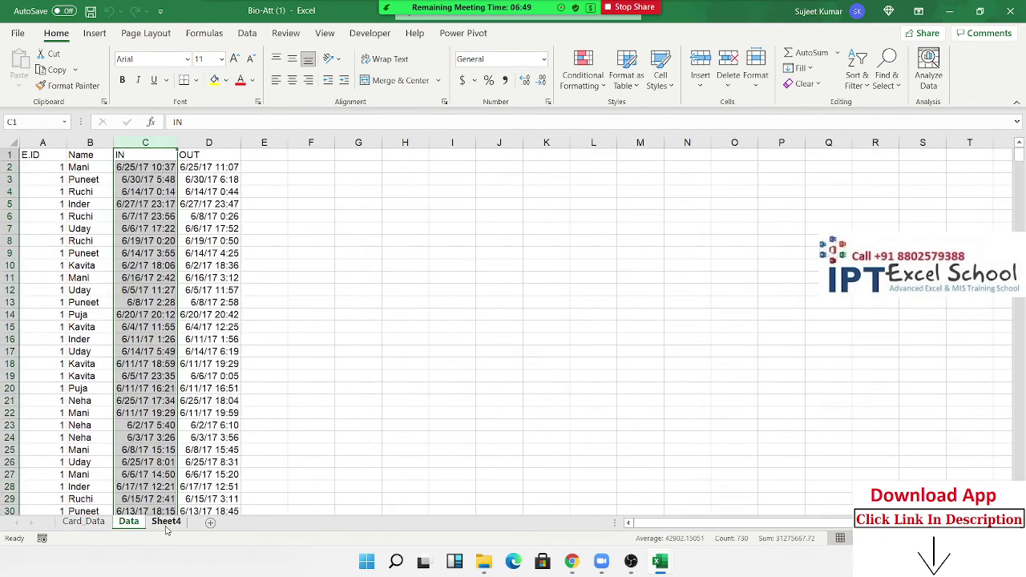
{"action": "left_click", "coordinate": [166, 528]}
{"action": "right_click", "coordinate": [162, 528]}
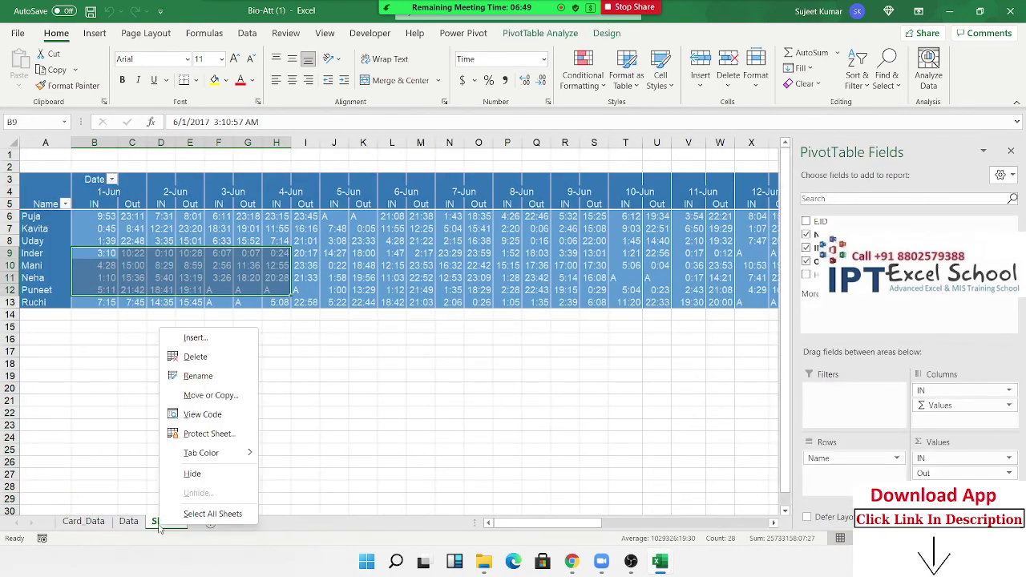
{"action": "left_click", "coordinate": [210, 357]}
{"action": "left_click", "coordinate": [492, 317]}
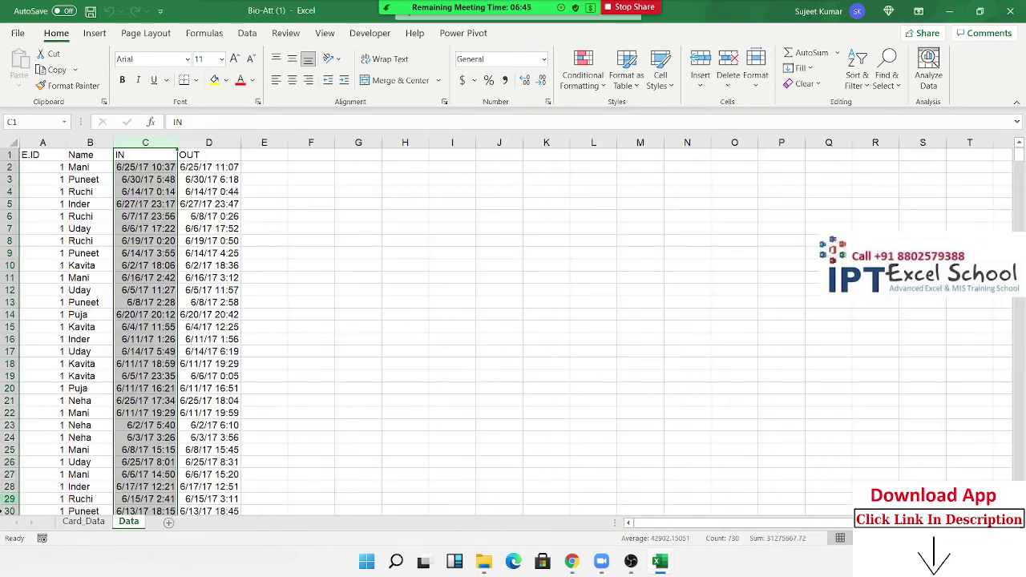
Return to the Card Data sheet and select cell A1 of the punch data.
{"action": "left_click", "coordinate": [84, 522]}
{"action": "left_click", "coordinate": [59, 178]}
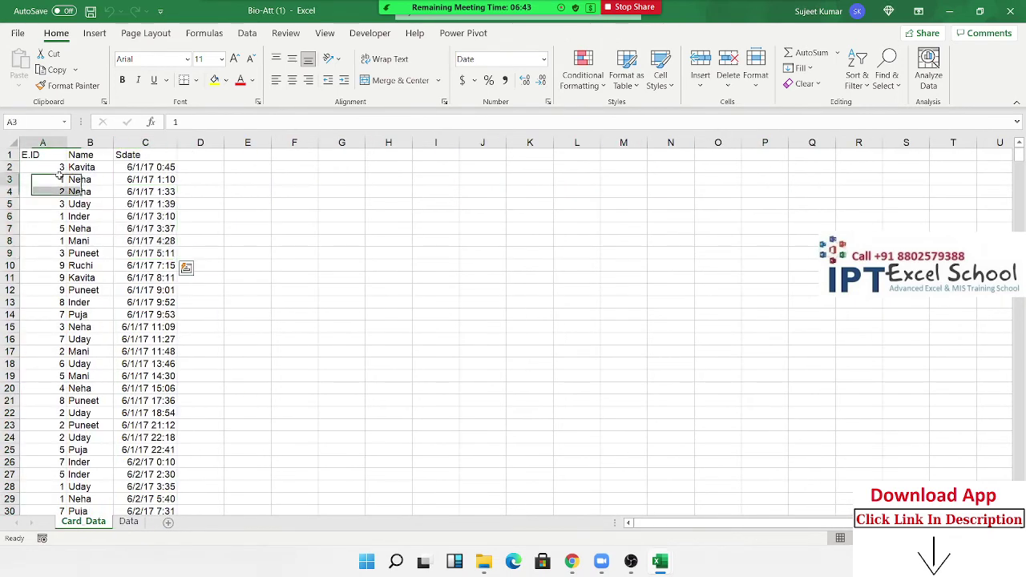
{"action": "left_click", "coordinate": [54, 157]}
{"action": "left_click", "coordinate": [128, 36]}
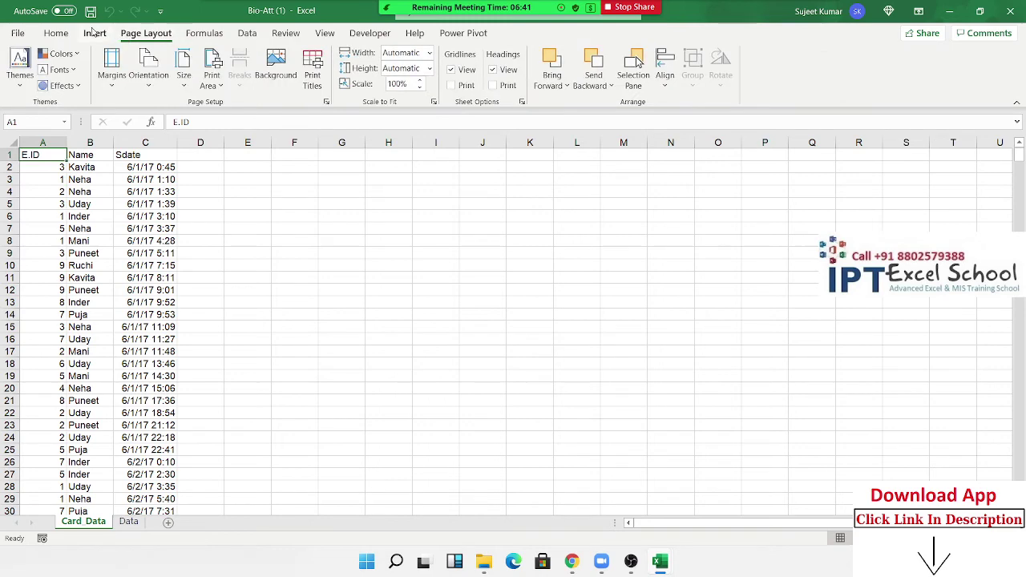
Insert a PivotTable from Card_Data!$A$1:$C$30 on a new worksheet, with Name in Rows and Sdate in Columns.
{"action": "left_click", "coordinate": [94, 32]}
{"action": "left_click", "coordinate": [24, 64]}
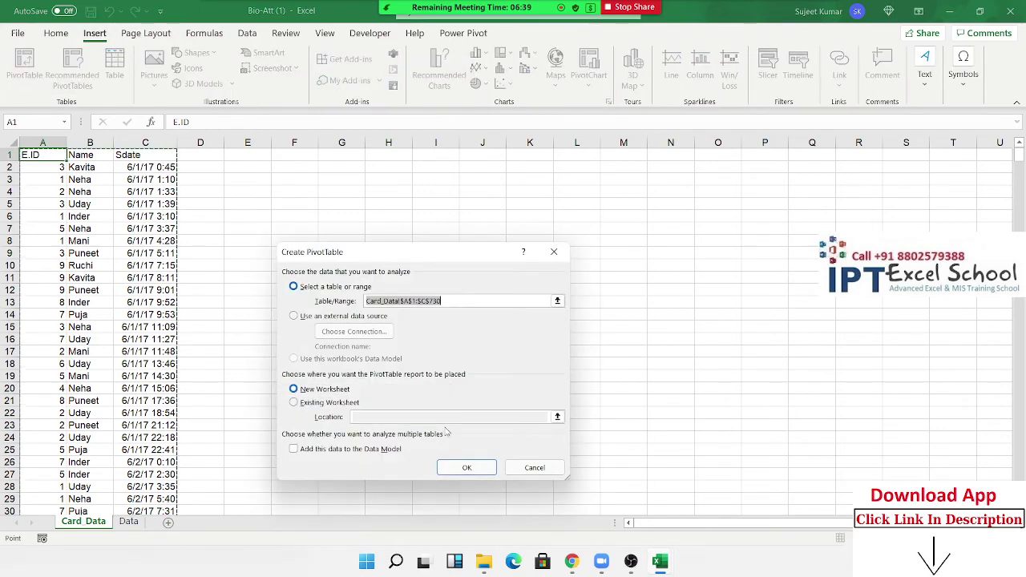
{"action": "left_click", "coordinate": [467, 469]}
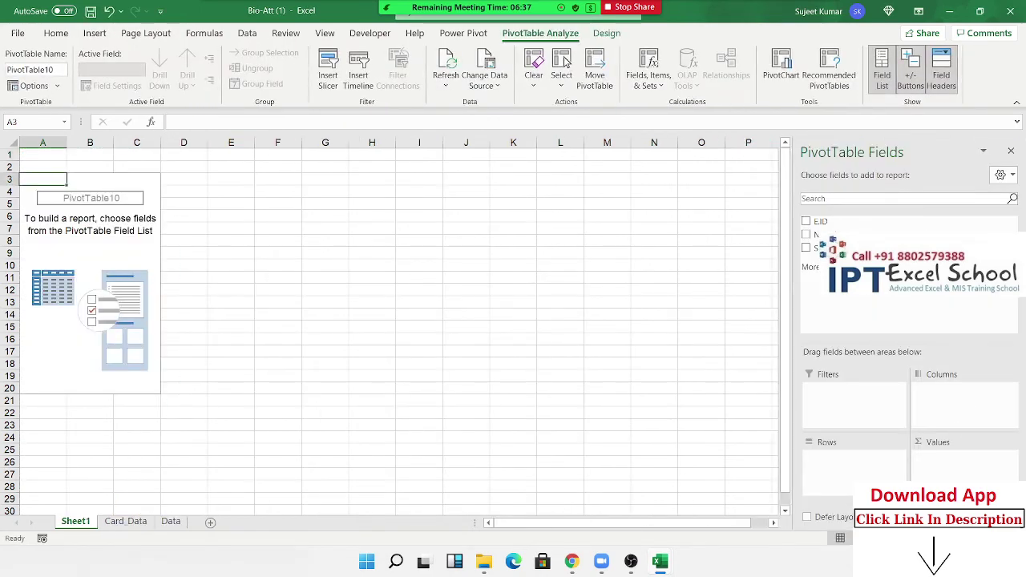
{"action": "left_click_drag", "start_coordinate": [818, 234], "coordinate": [850, 457]}
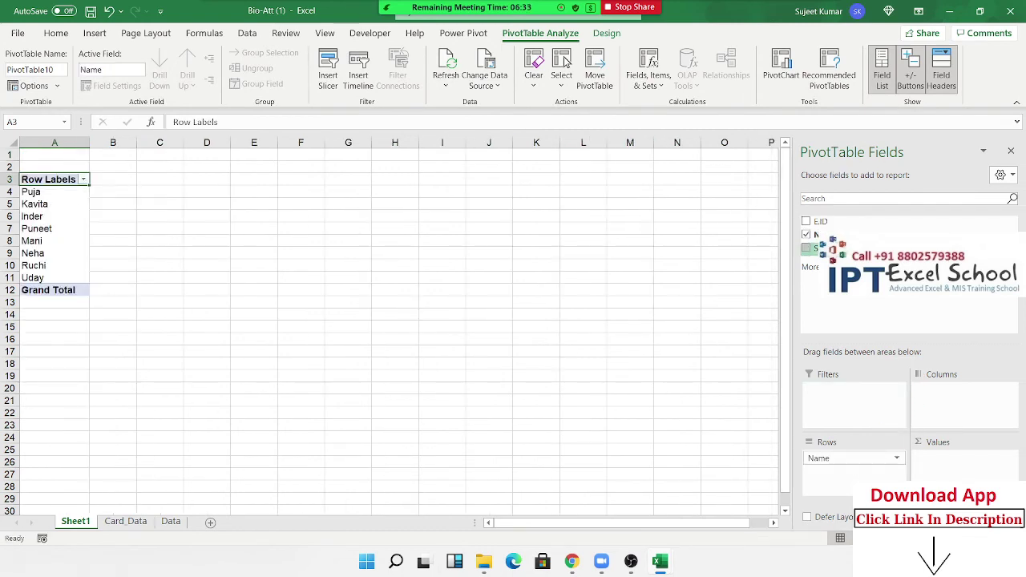
{"action": "left_click_drag", "start_coordinate": [816, 248], "coordinate": [936, 393]}
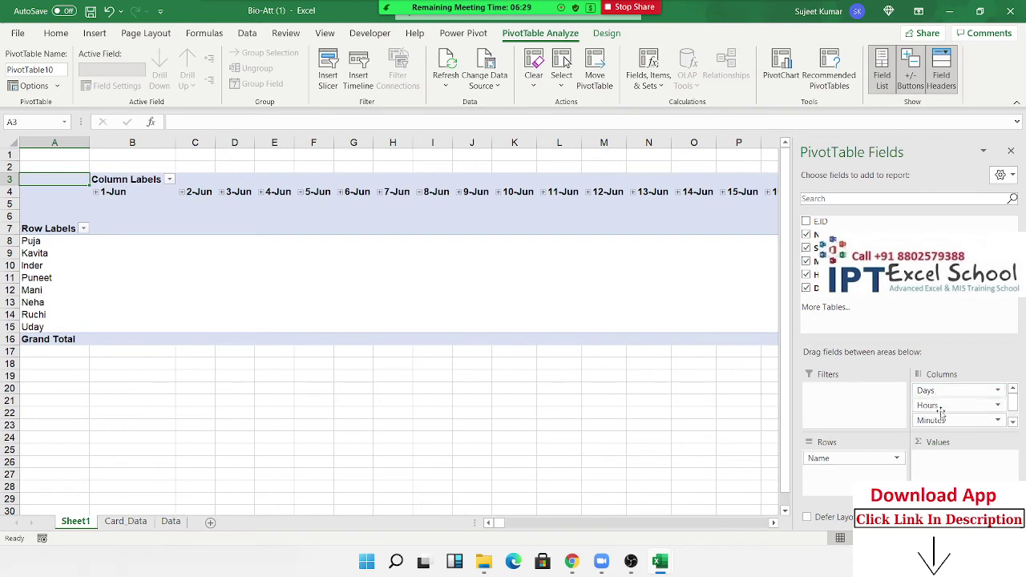
{"action": "scroll", "coordinate": [947, 423], "scroll_direction": "down", "scroll_amount": 1}
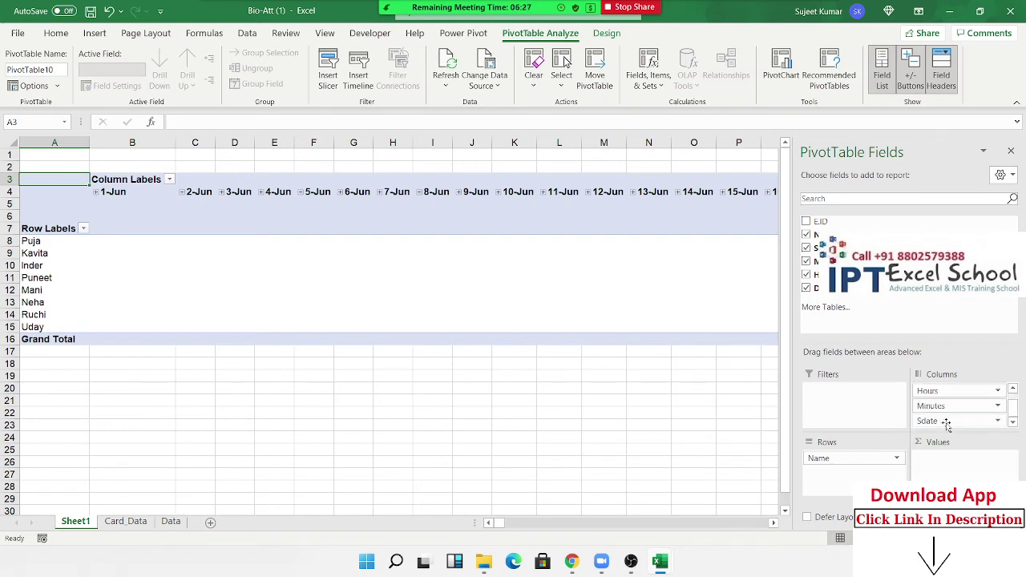
{"action": "scroll", "coordinate": [947, 423], "scroll_direction": "up", "scroll_amount": 1}
{"action": "scroll", "coordinate": [947, 423], "scroll_direction": "down", "scroll_amount": 1}
Group the Sdate column headers by Days only, removing Hours, Minutes and Seconds.
{"action": "right_click", "coordinate": [162, 199]}
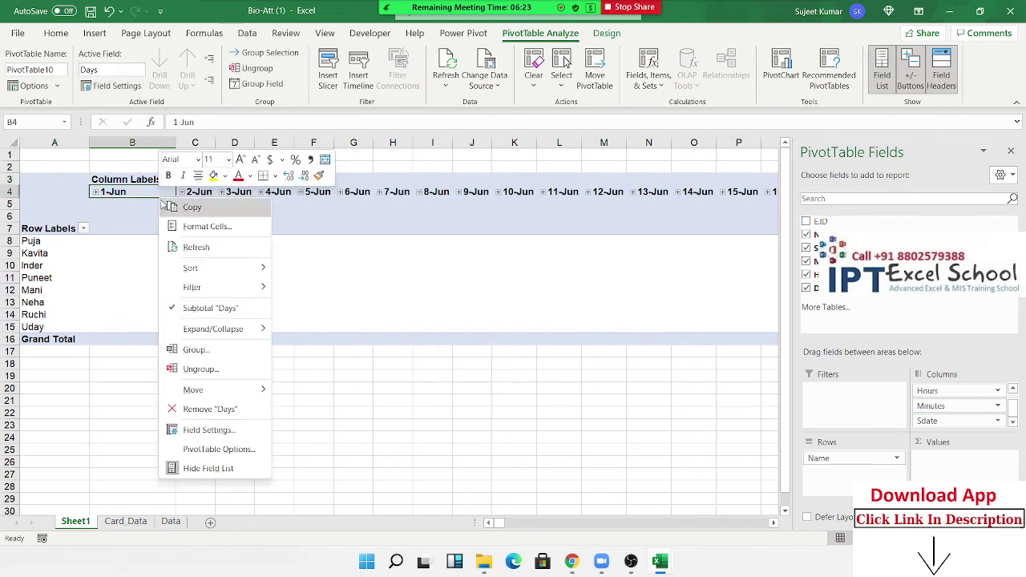
{"action": "left_click", "coordinate": [214, 351]}
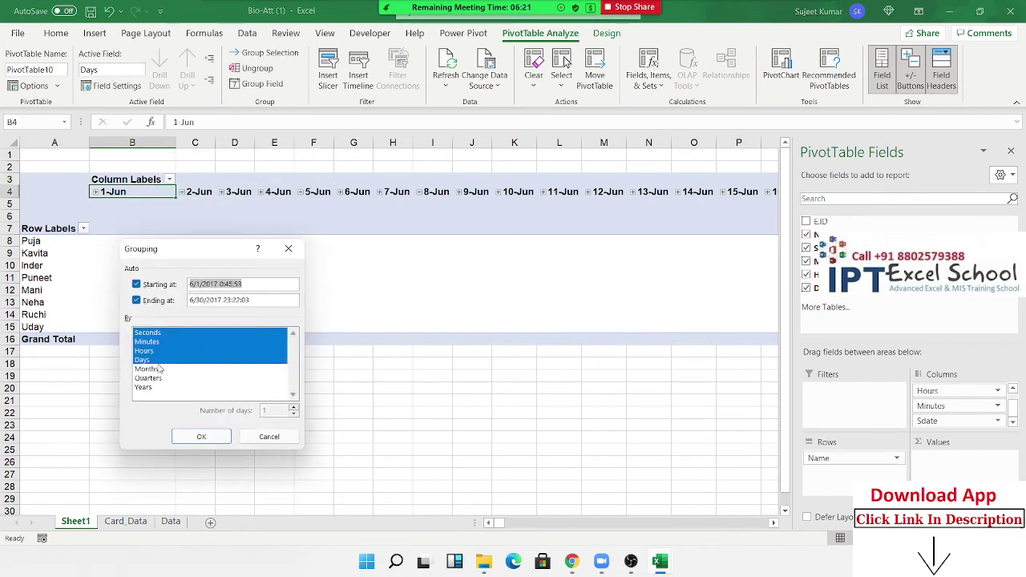
{"action": "left_click", "coordinate": [160, 368]}
{"action": "left_click", "coordinate": [159, 372]}
{"action": "left_click", "coordinate": [154, 361]}
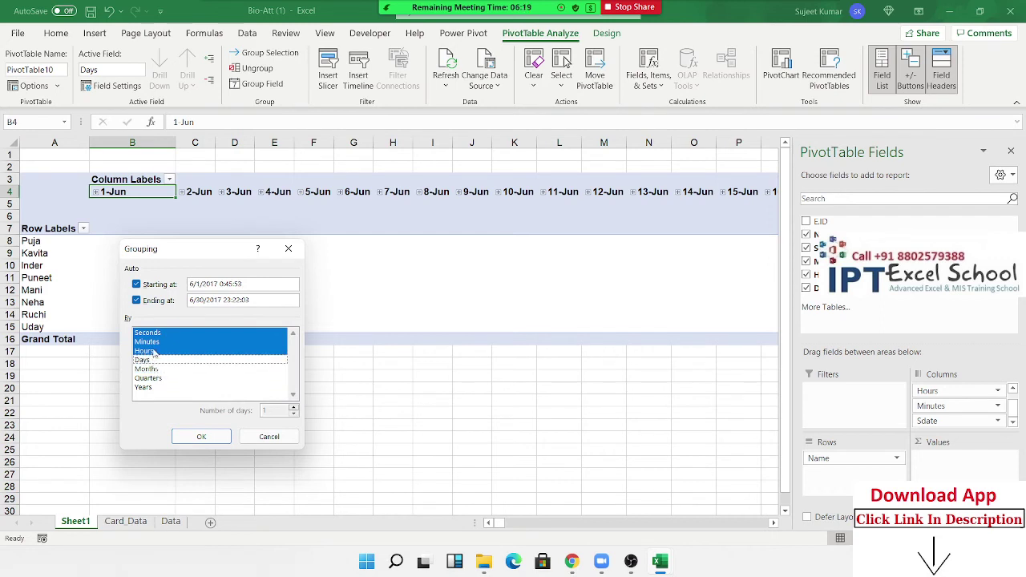
{"action": "left_click", "coordinate": [155, 350]}
{"action": "left_click", "coordinate": [154, 332]}
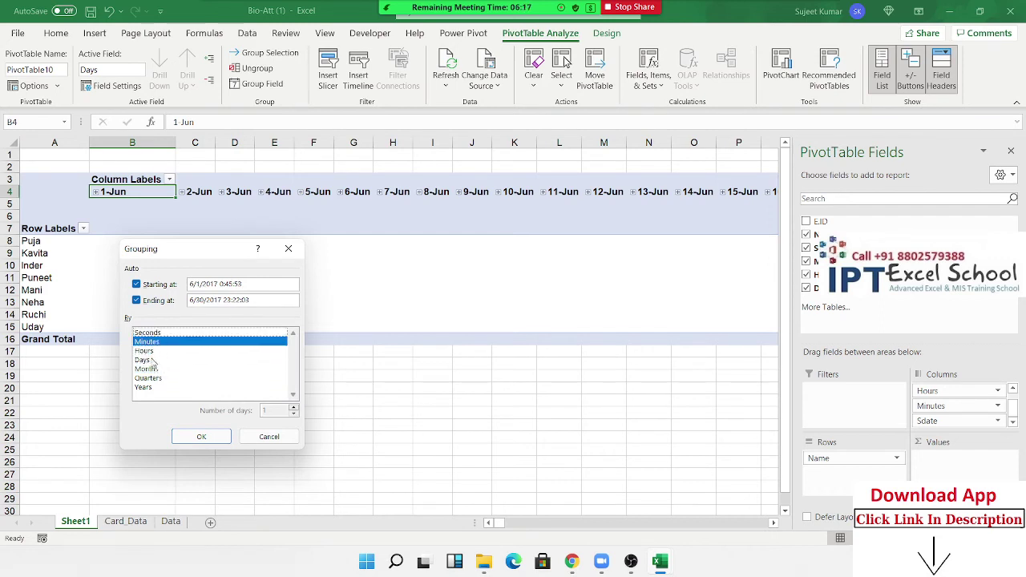
{"action": "left_click", "coordinate": [152, 360]}
{"action": "left_click", "coordinate": [165, 343]}
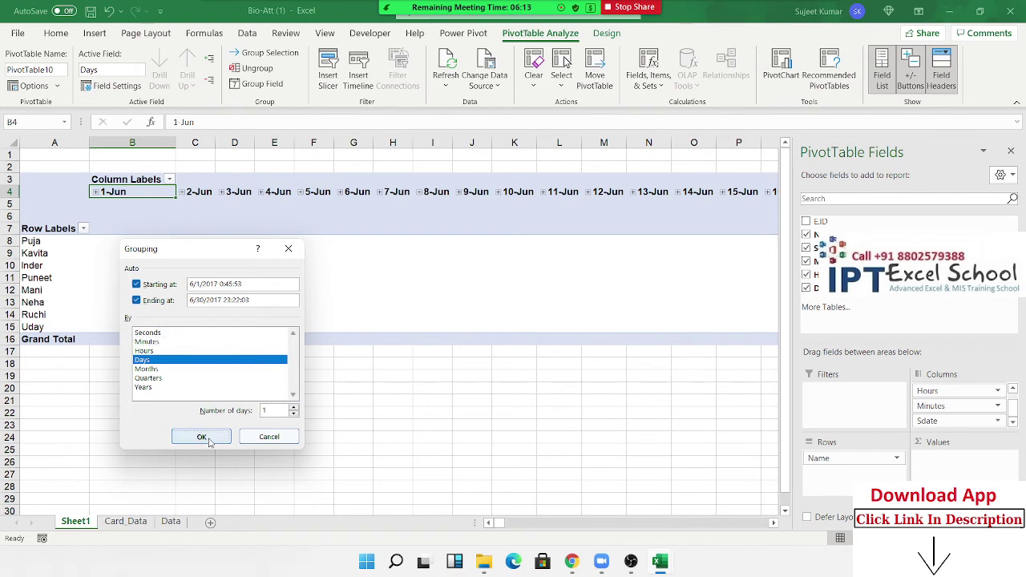
{"action": "left_click", "coordinate": [202, 437]}
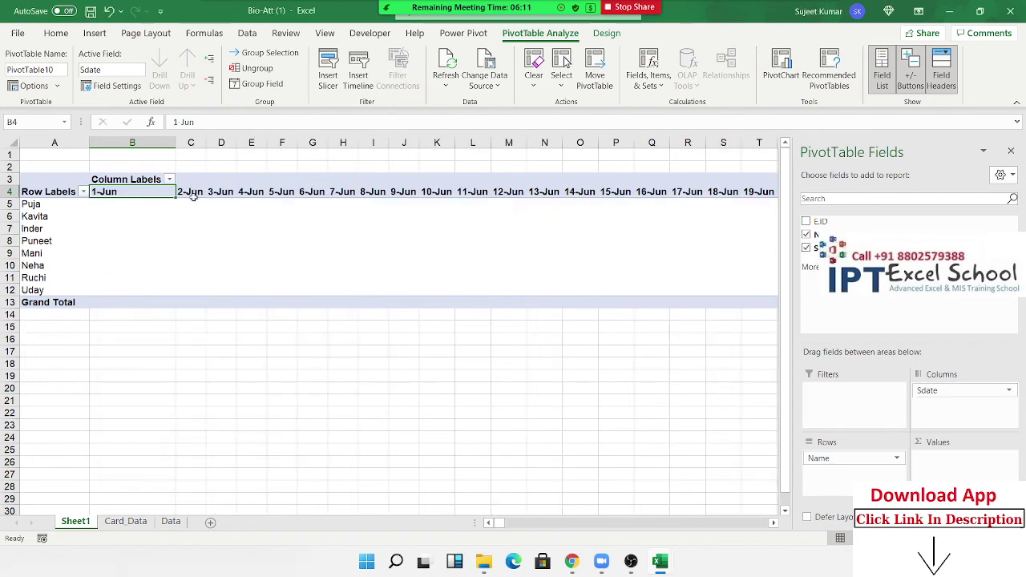
Select several date headers, including 5-Jun, then a cell in the table body.
{"action": "left_click", "coordinate": [192, 193]}
{"action": "left_click", "coordinate": [252, 190]}
{"action": "left_click", "coordinate": [282, 192]}
{"action": "left_click", "coordinate": [403, 203]}
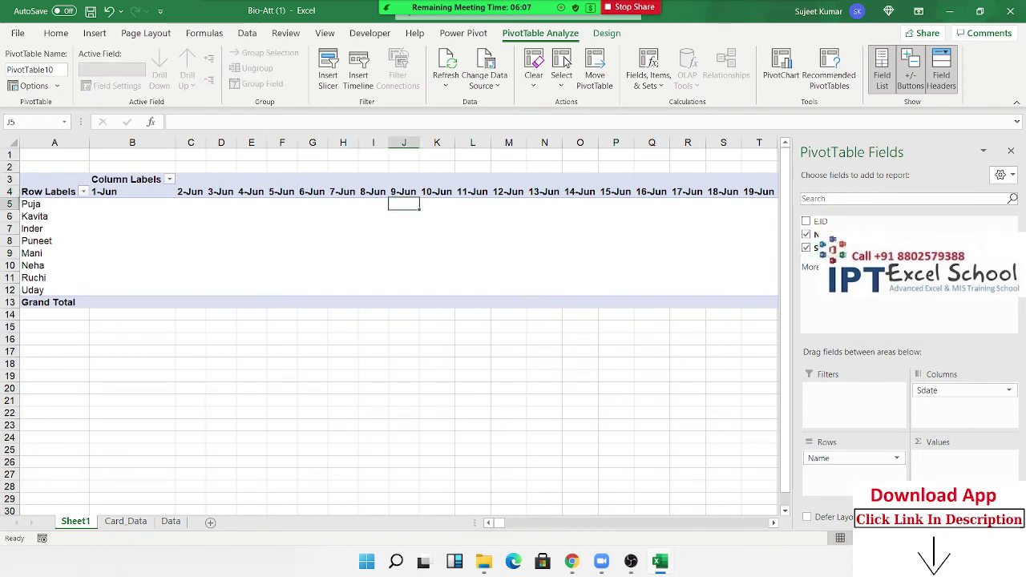
Add Name to Values as a count and set empty cells to show 0.
{"action": "left_click_drag", "start_coordinate": [818, 235], "coordinate": [946, 474]}
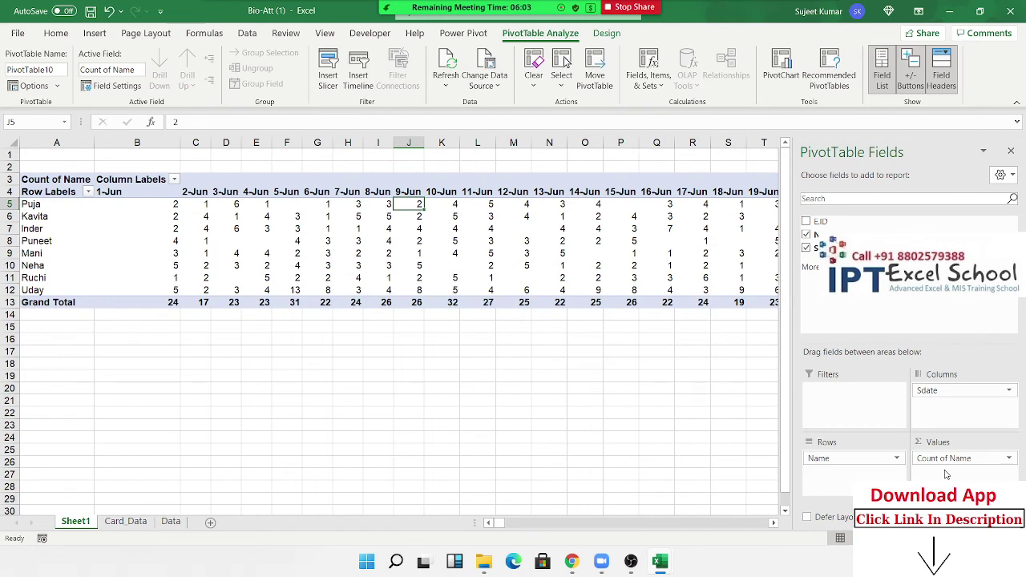
{"action": "left_click", "coordinate": [231, 266]}
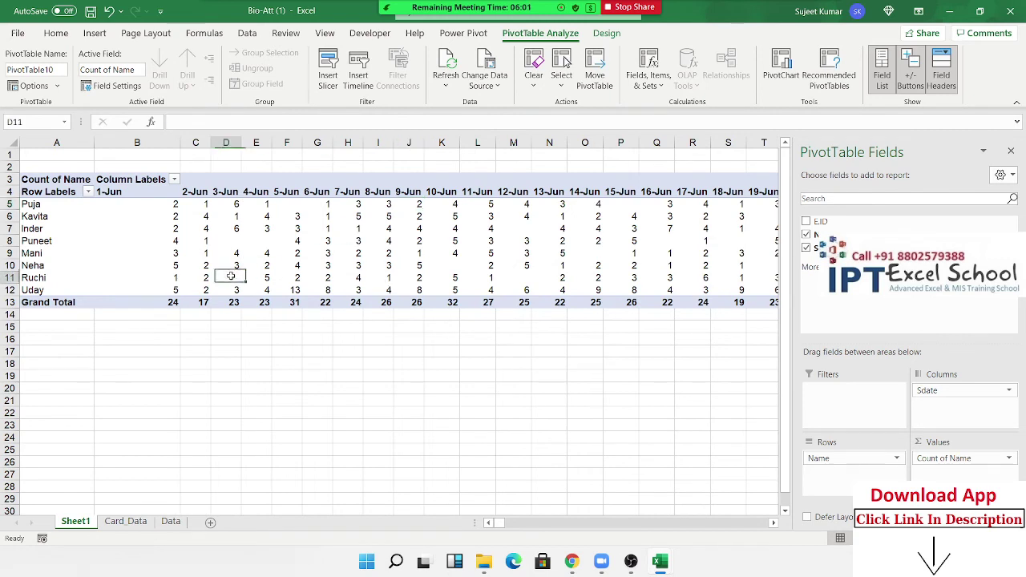
{"action": "right_click", "coordinate": [326, 255]}
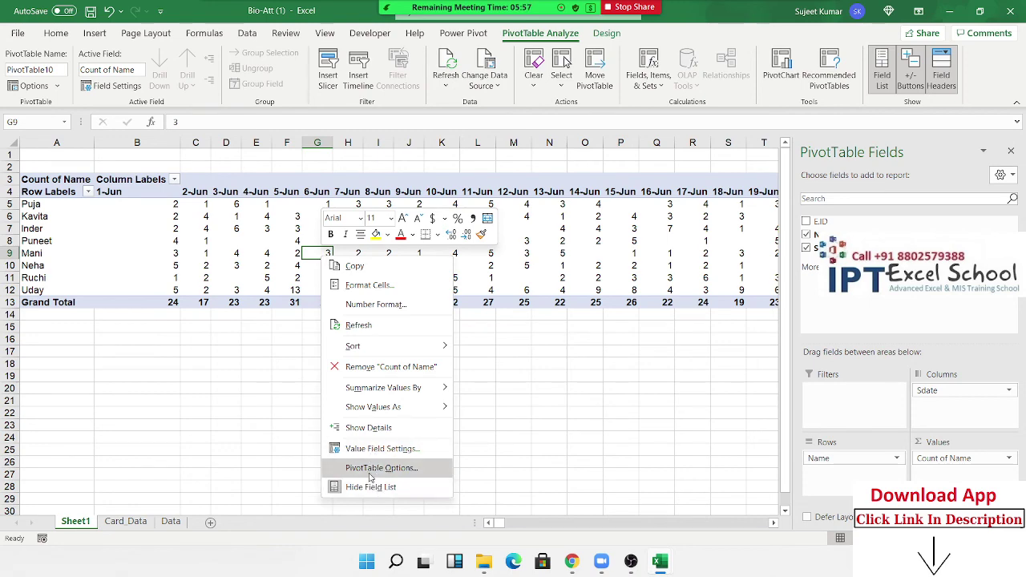
{"action": "left_click", "coordinate": [377, 470]}
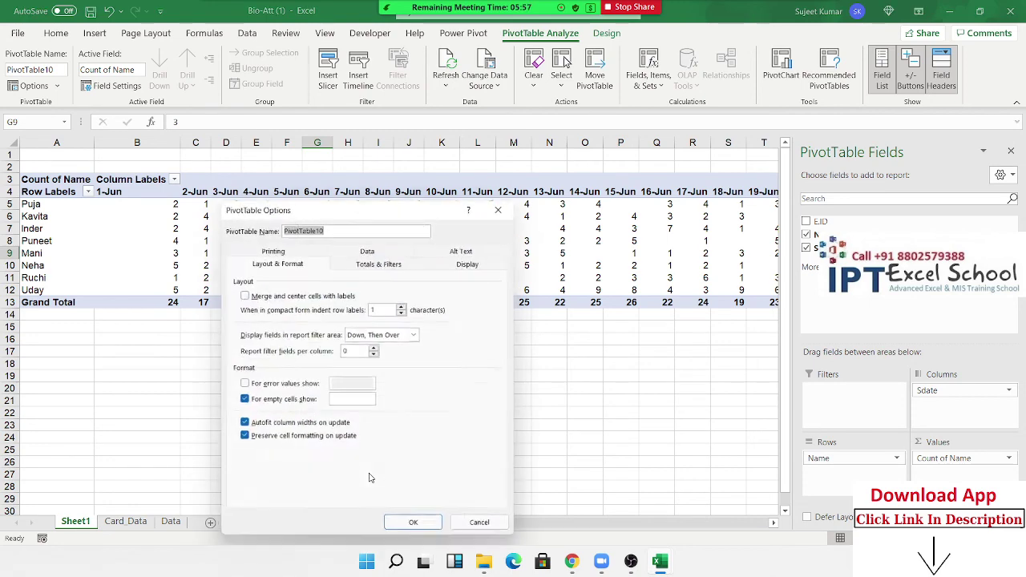
{"action": "left_click", "coordinate": [352, 401]}
{"action": "type", "text": "0"}
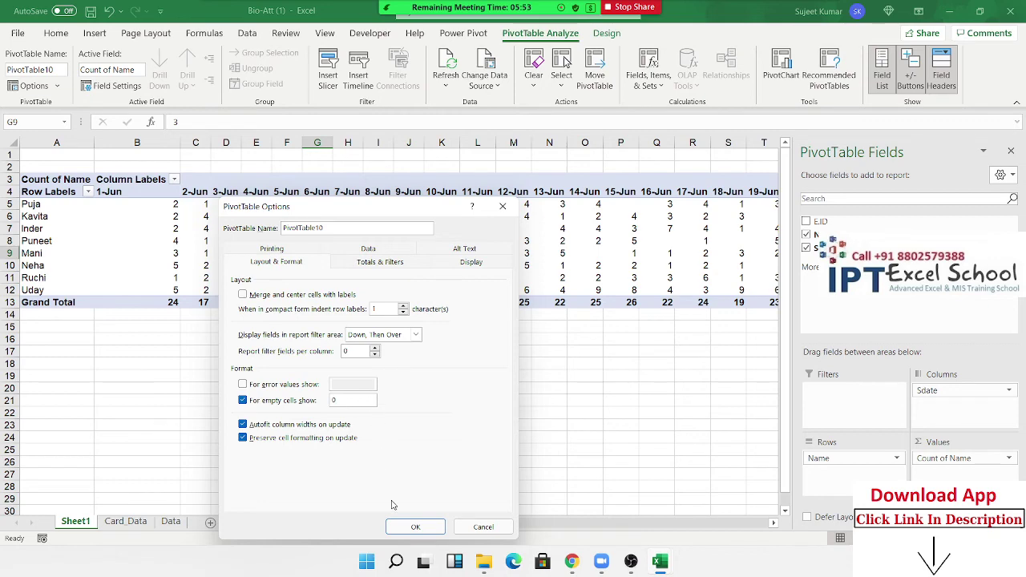
{"action": "left_click", "coordinate": [416, 527]}
Turn off the row and column grand totals and hide the PivotTable field list.
{"action": "right_click", "coordinate": [348, 256]}
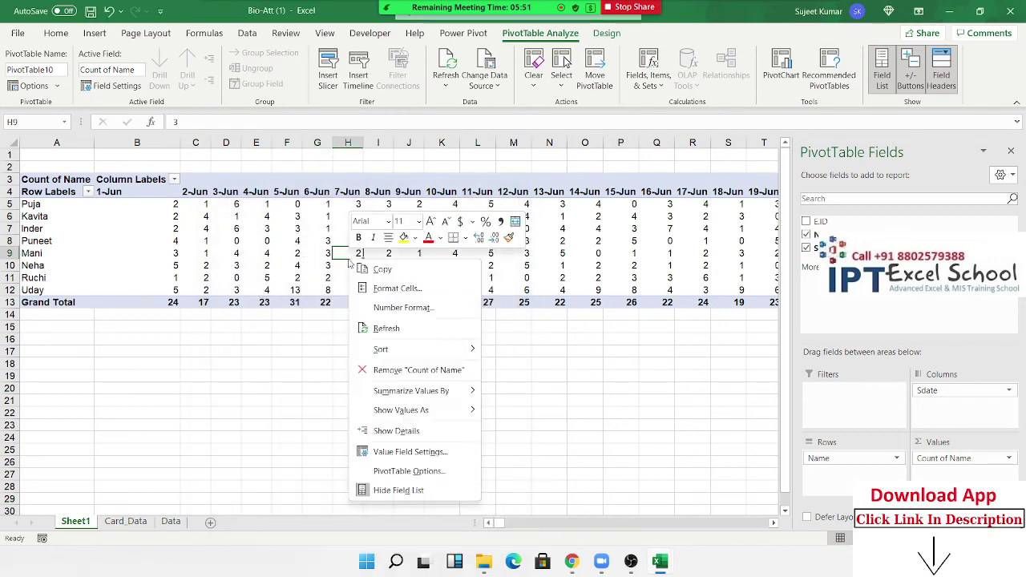
{"action": "left_click", "coordinate": [378, 474]}
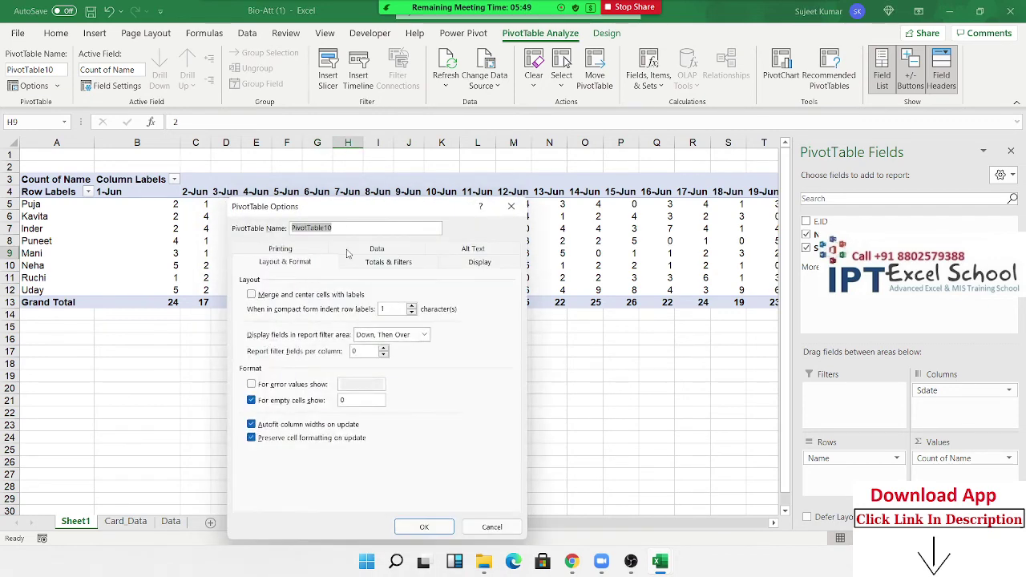
{"action": "left_click", "coordinate": [369, 265]}
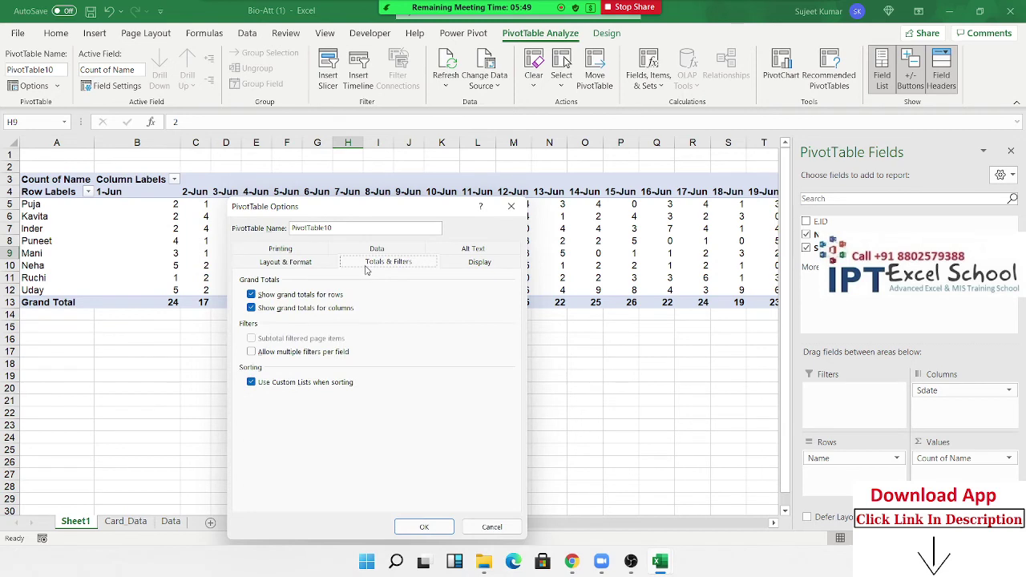
{"action": "left_click", "coordinate": [252, 294]}
{"action": "left_click", "coordinate": [252, 308]}
{"action": "left_click", "coordinate": [440, 527]}
{"action": "left_click", "coordinate": [463, 288]}
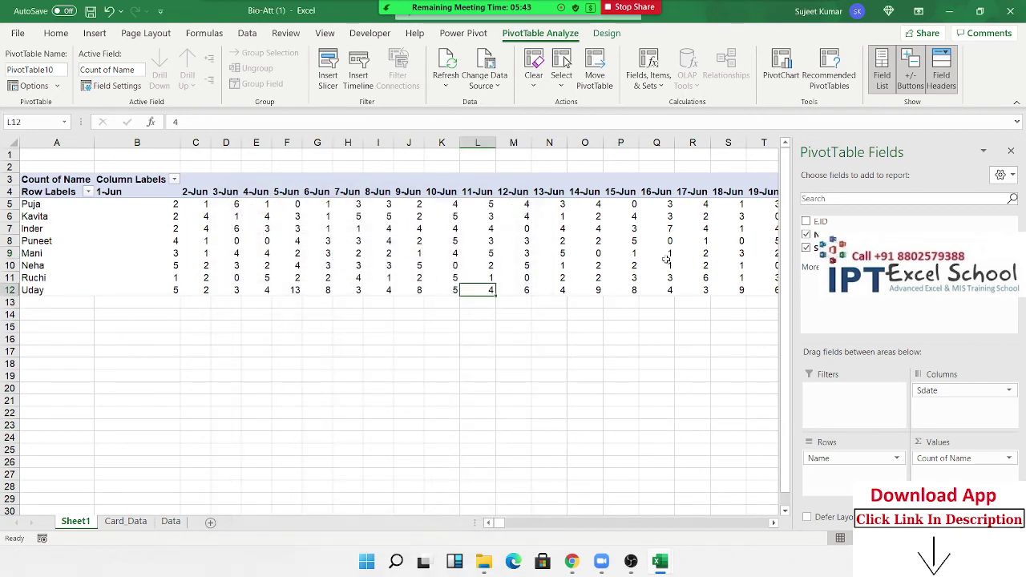
{"action": "left_click", "coordinate": [1011, 151]}
{"action": "left_click", "coordinate": [689, 216]}
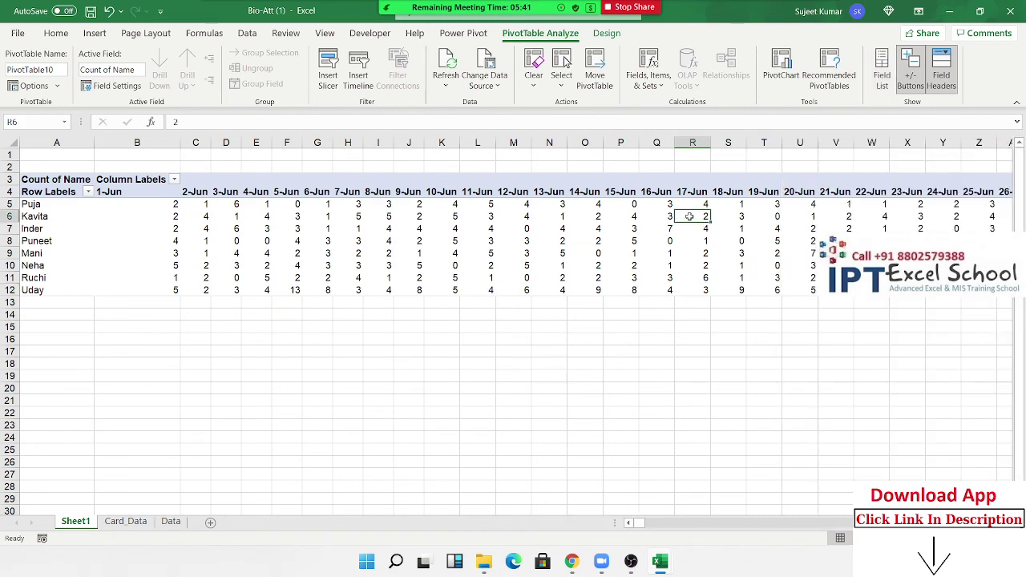
{"action": "key", "text": "ctrl+Right"}
{"action": "key", "text": "Up"}
{"action": "key", "text": "Up"}
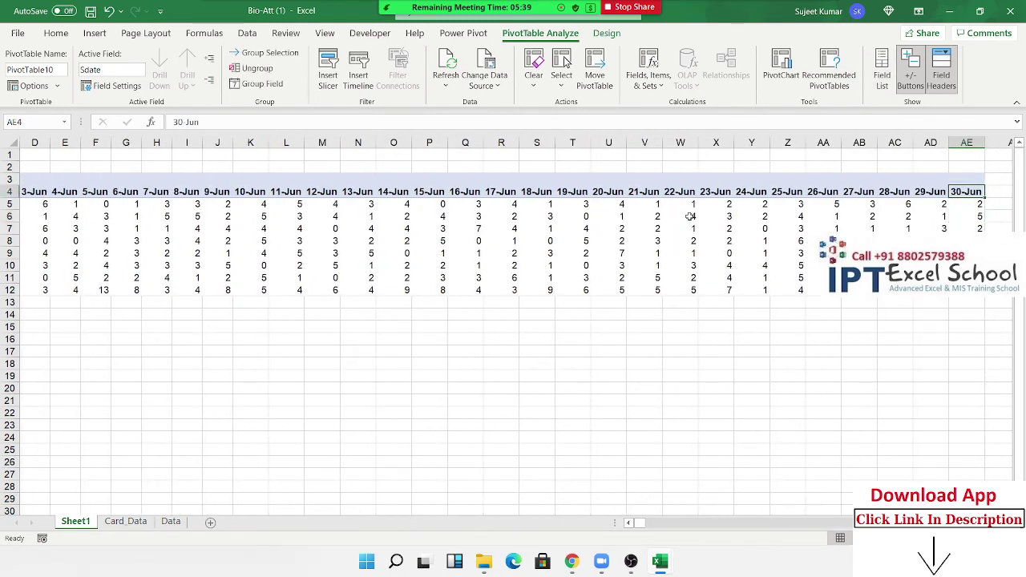
{"action": "key", "text": "ctrl+Left"}
{"action": "key", "text": "Right"}
{"action": "key", "text": "Down"}
{"action": "key", "text": "ctrl+shift+Right"}
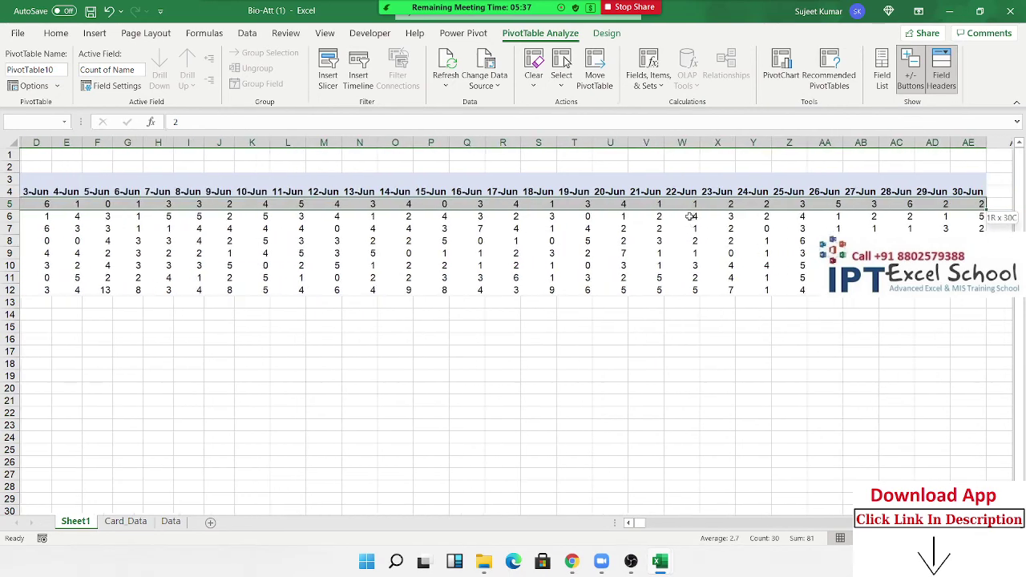
{"action": "key", "text": "shift+Down"}
{"action": "key", "text": "shift+Down"}
{"action": "key", "text": "shift+Down"}
{"action": "key", "text": "shift+Down"}
{"action": "key", "text": "shift+Down"}
{"action": "key", "text": "shift+Down"}
{"action": "key", "text": "shift+Down"}
{"action": "key", "text": "shift+Down"}
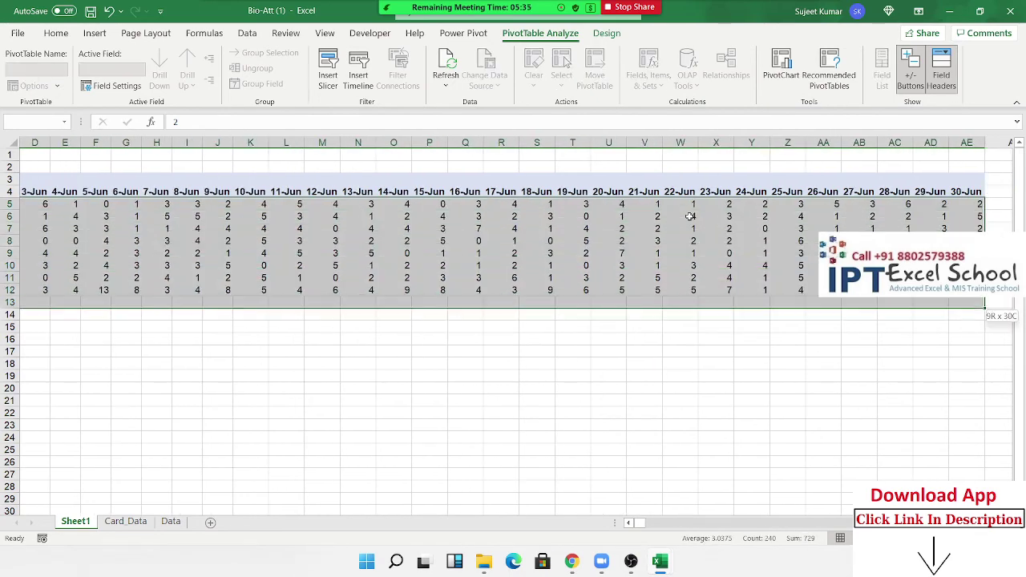
{"action": "key", "text": "shift+Up"}
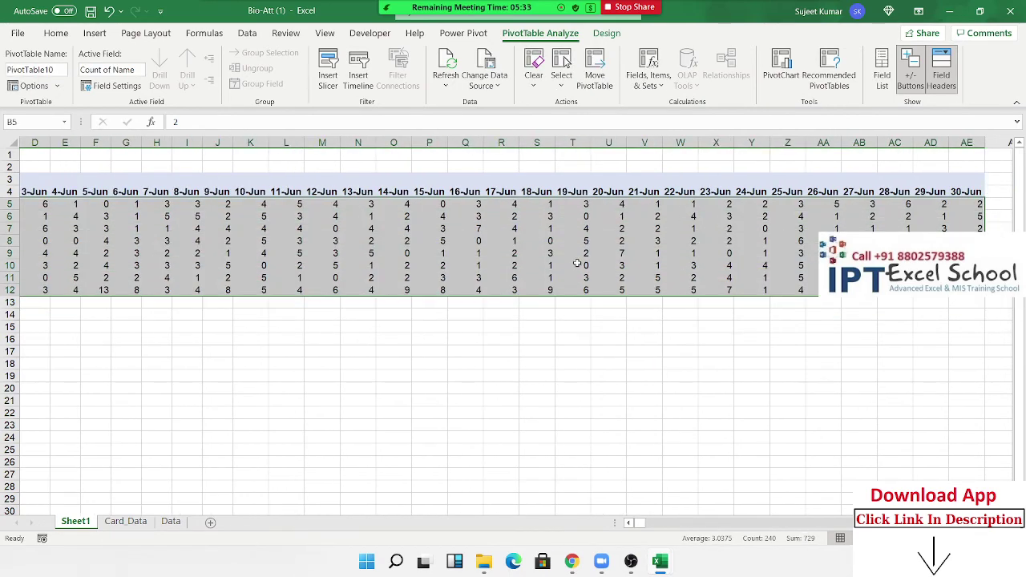
{"action": "right_click", "coordinate": [577, 263]}
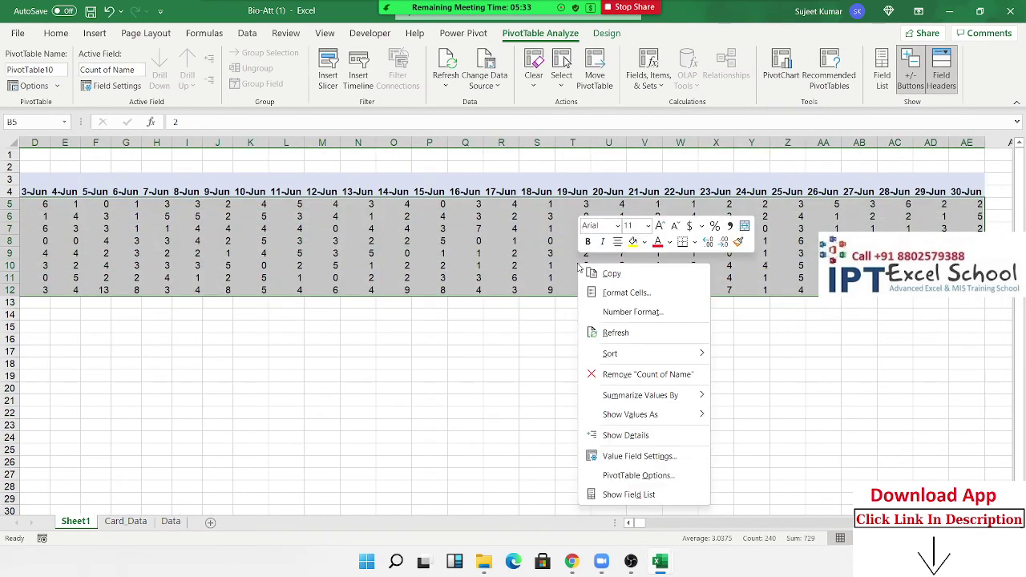
{"action": "left_click", "coordinate": [636, 476]}
{"action": "key", "text": "Escape"}
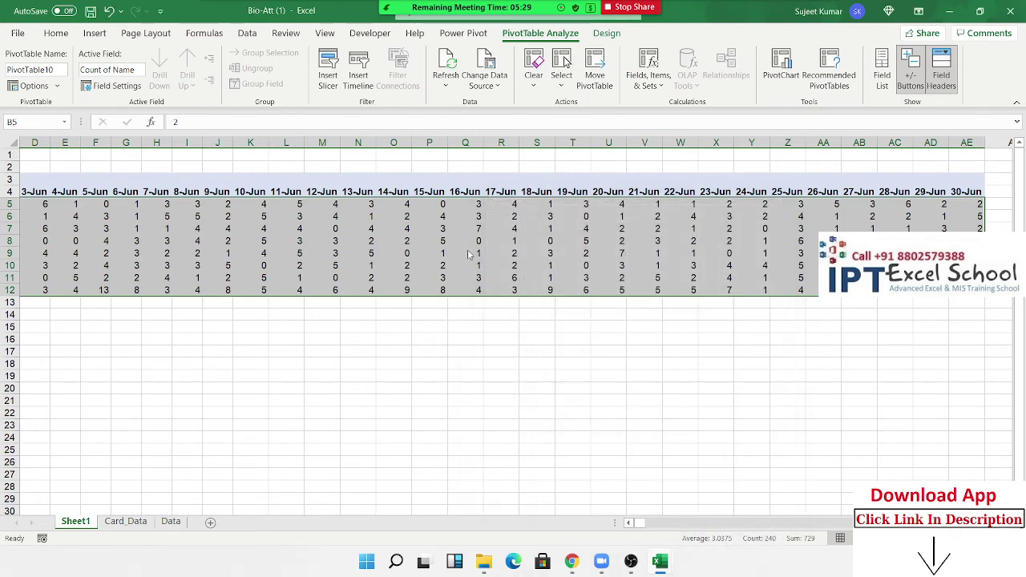
{"action": "right_click", "coordinate": [471, 249]}
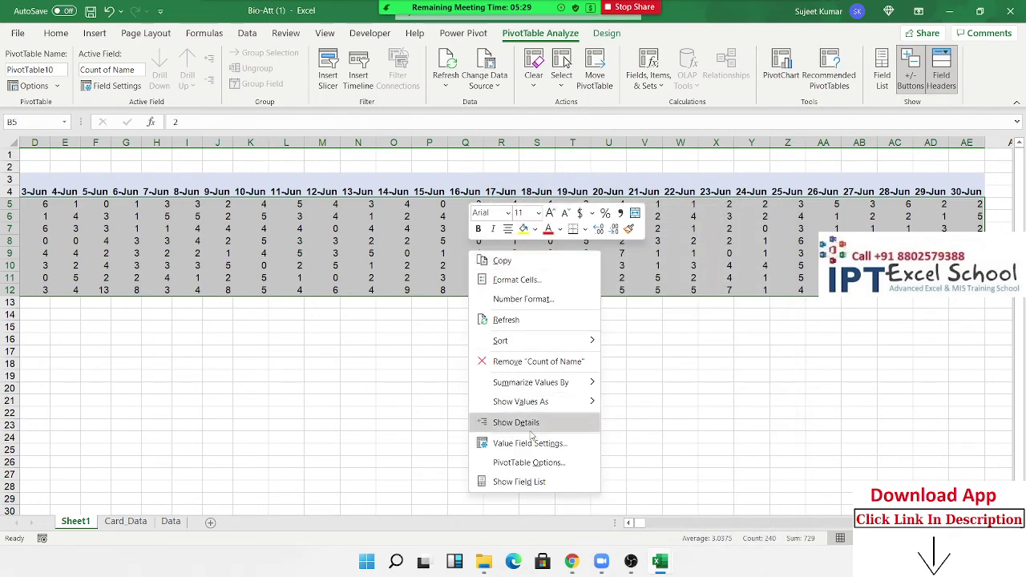
{"action": "left_click", "coordinate": [511, 299]}
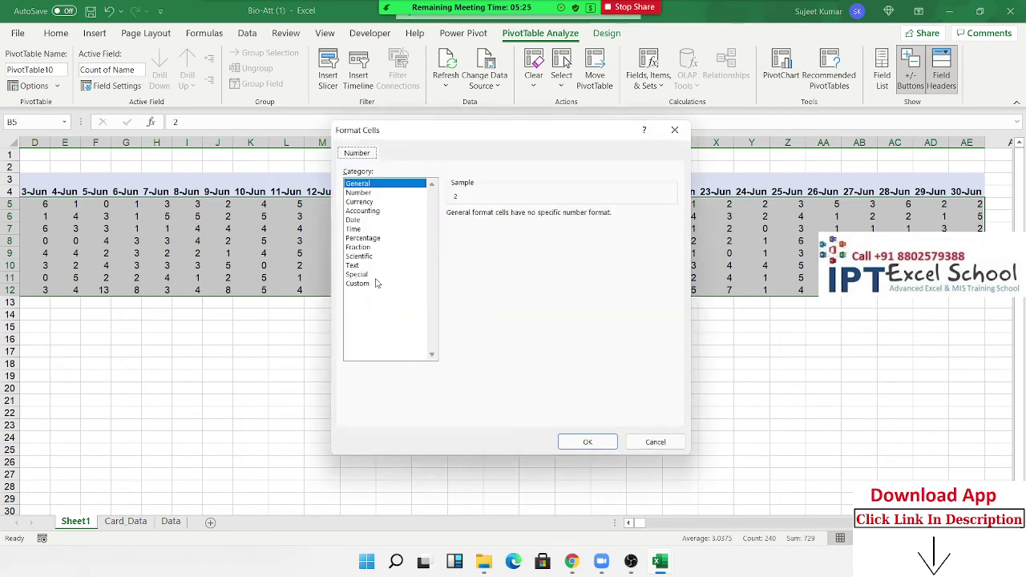
{"action": "left_click", "coordinate": [358, 283]}
{"action": "double_click", "coordinate": [473, 225]}
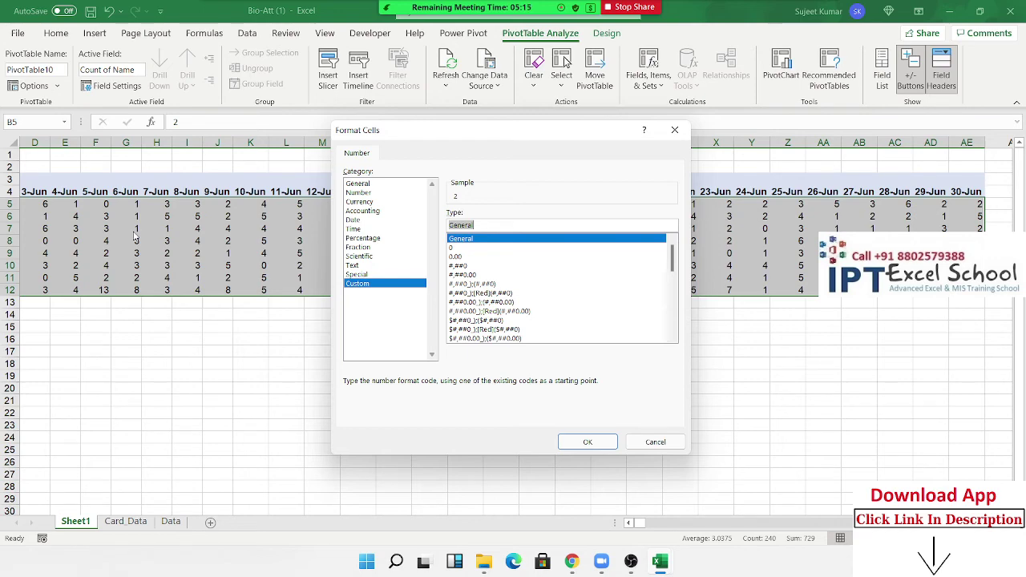
{"action": "key", "text": "Return"}
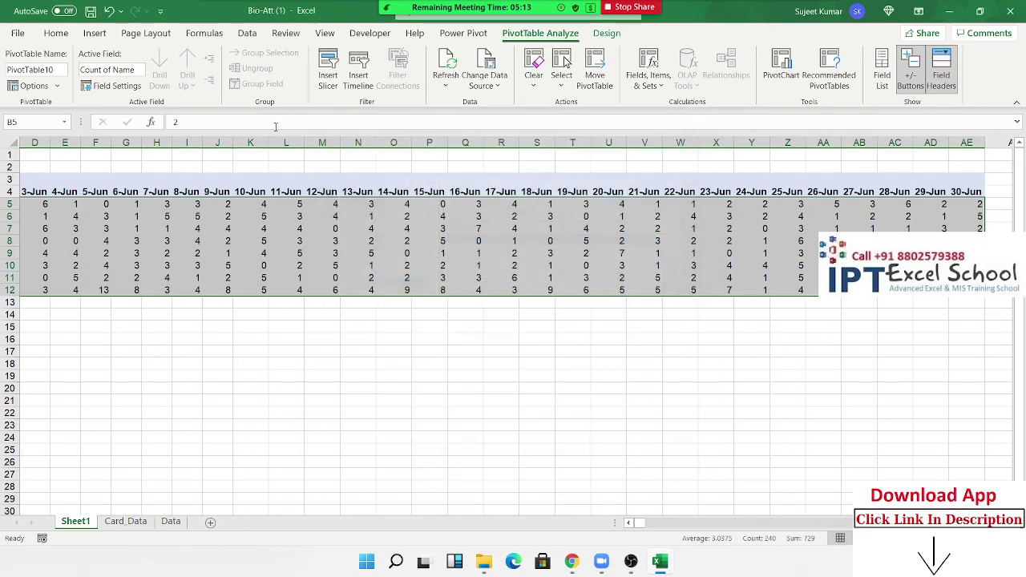
Start a calculated field named ATT, its formula begun as =if( with the EJD field inserted.
{"action": "left_click", "coordinate": [633, 84]}
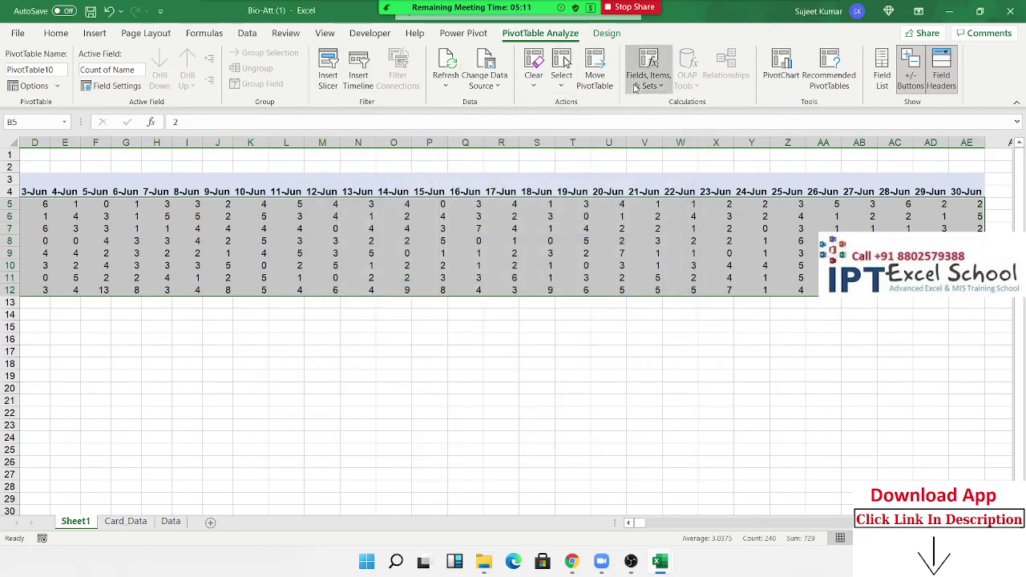
{"action": "left_click", "coordinate": [653, 120]}
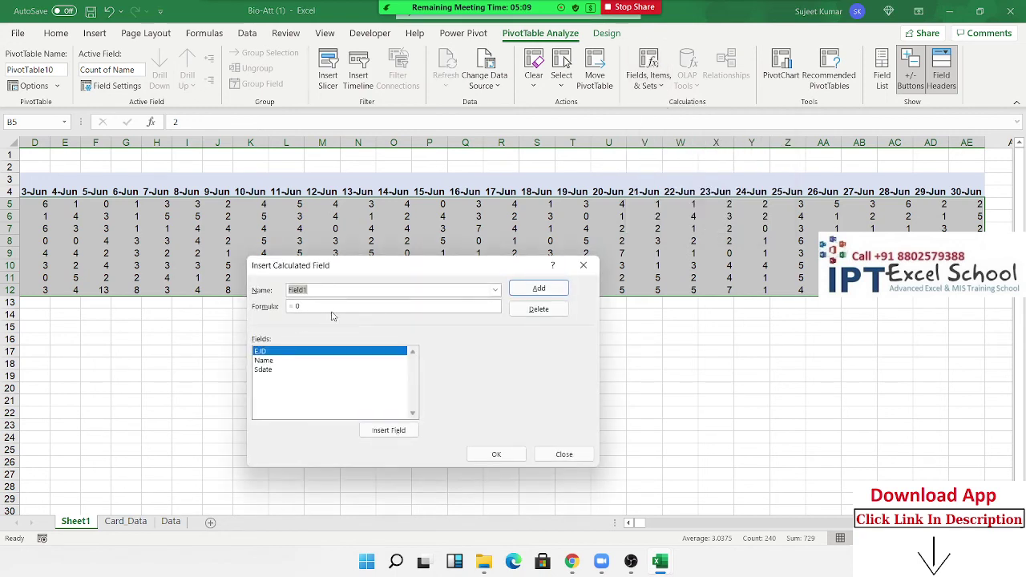
{"action": "left_click", "coordinate": [384, 288]}
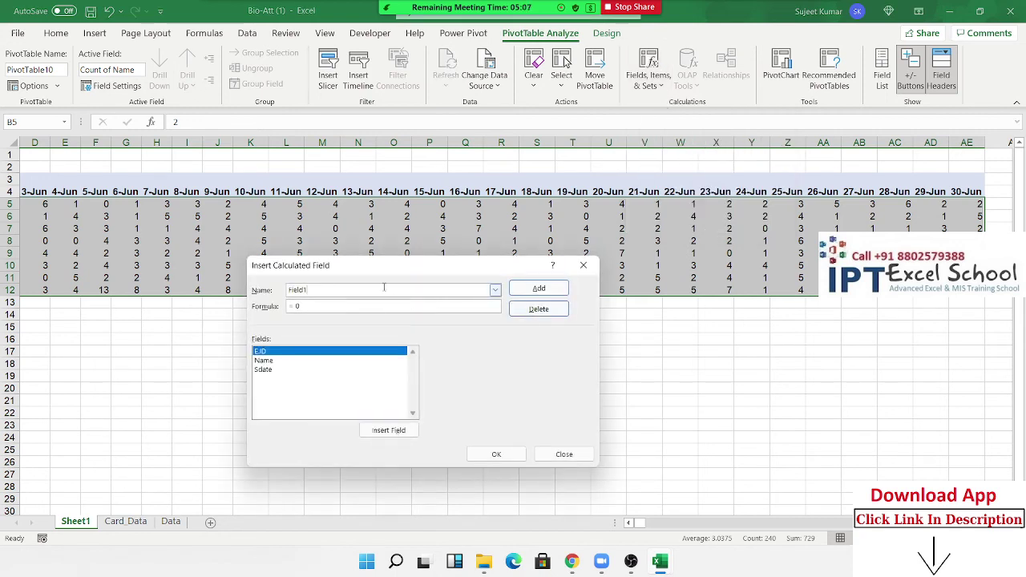
{"action": "double_click", "coordinate": [384, 288]}
{"action": "type", "text": "ATT"}
{"action": "type", "text": "=if"}
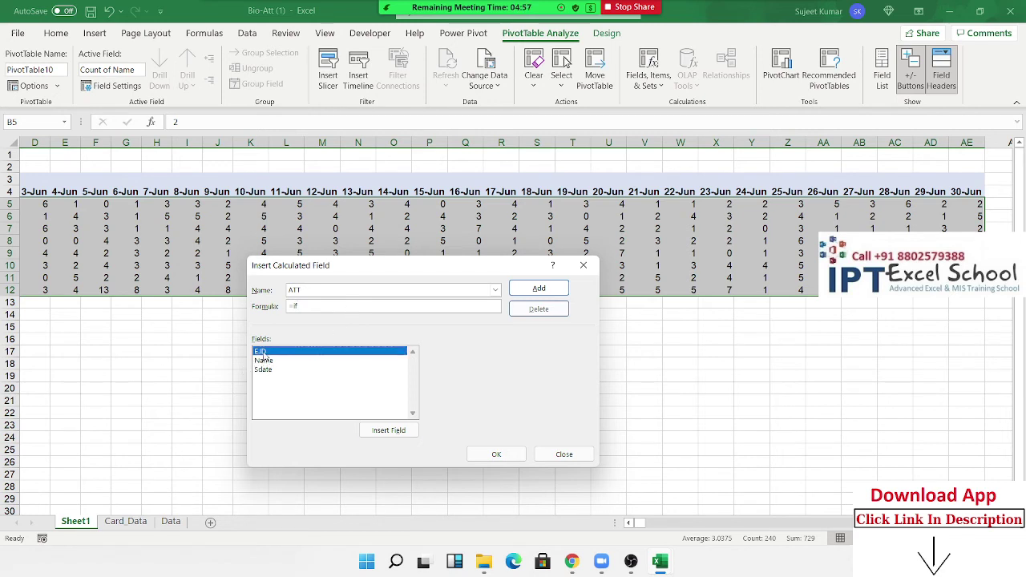
{"action": "left_click", "coordinate": [263, 354]}
{"action": "left_click", "coordinate": [351, 308]}
{"action": "type", "text": "("}
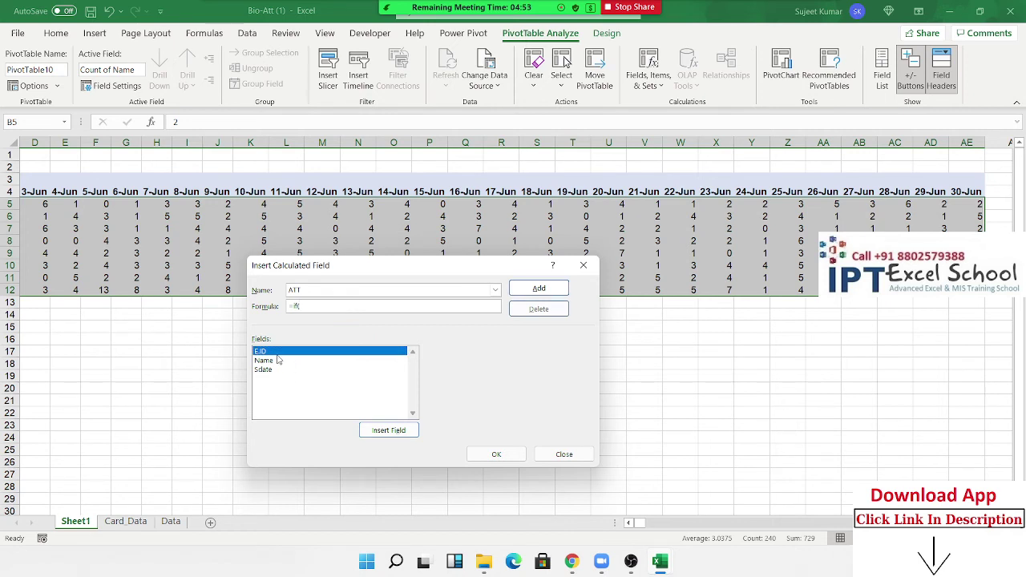
{"action": "type", "text": " EJD>0,\"P\",\"A"}
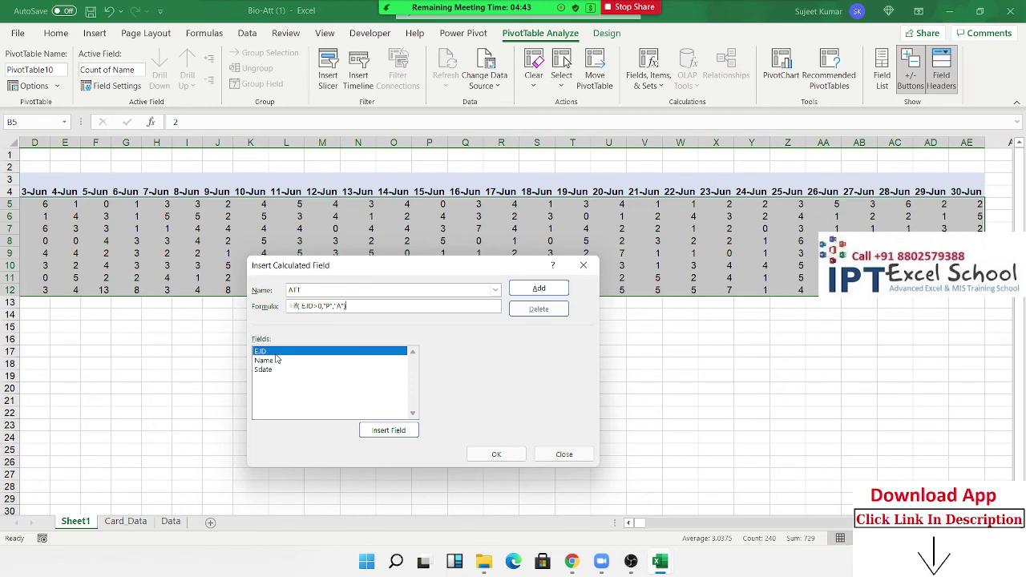
Add the ATT calculated field to the pivot table.
{"action": "left_click", "coordinate": [497, 455]}
{"action": "left_click", "coordinate": [541, 281]}
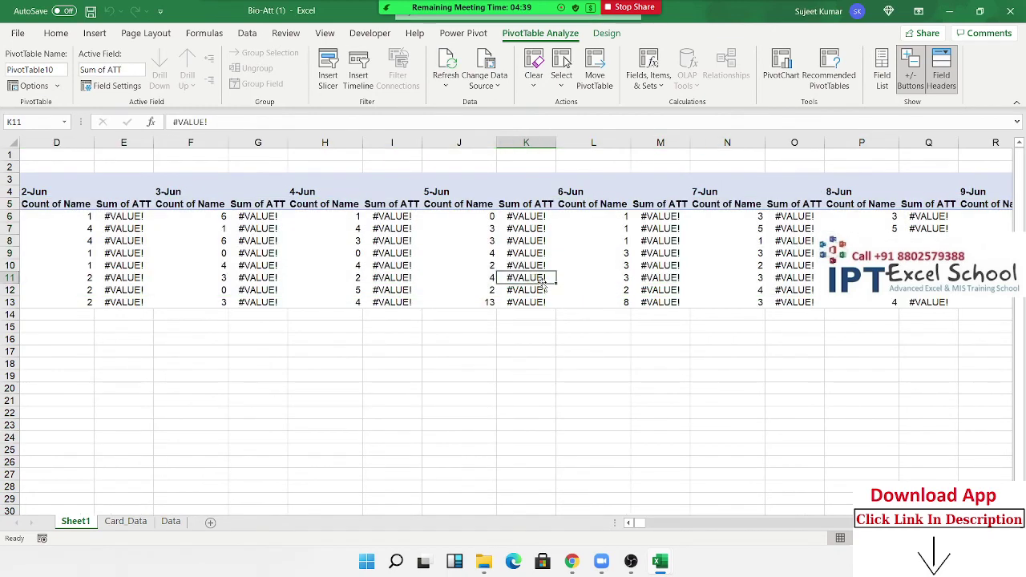
{"action": "mouse_move", "coordinate": [349, 241]}
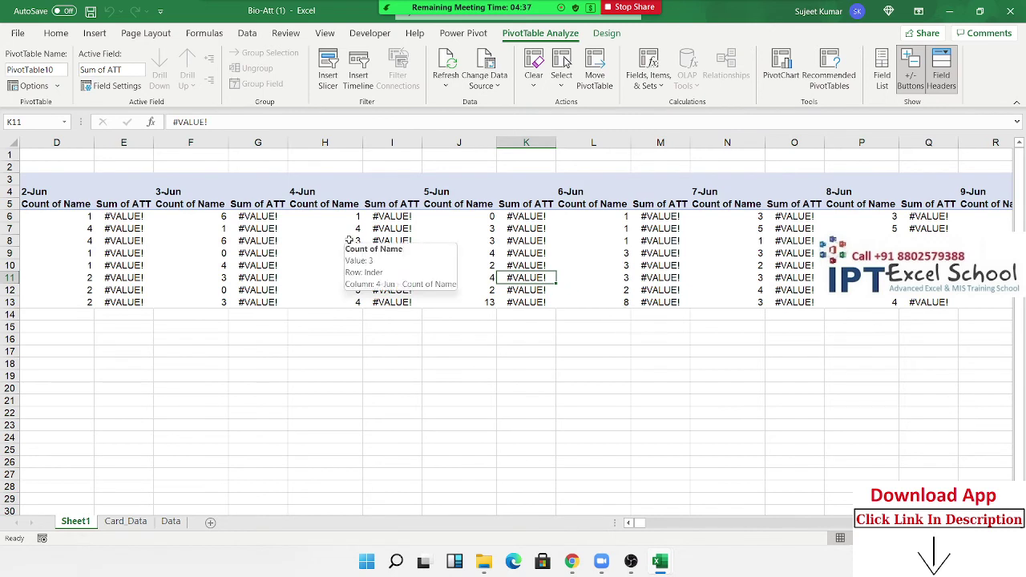
{"action": "left_click", "coordinate": [417, 228]}
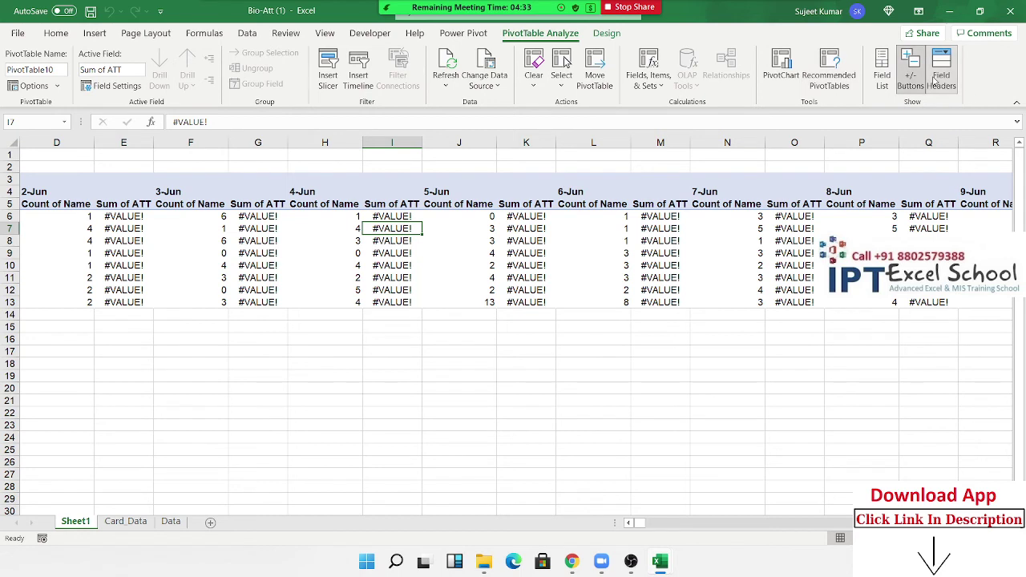
{"action": "left_click", "coordinate": [882, 70]}
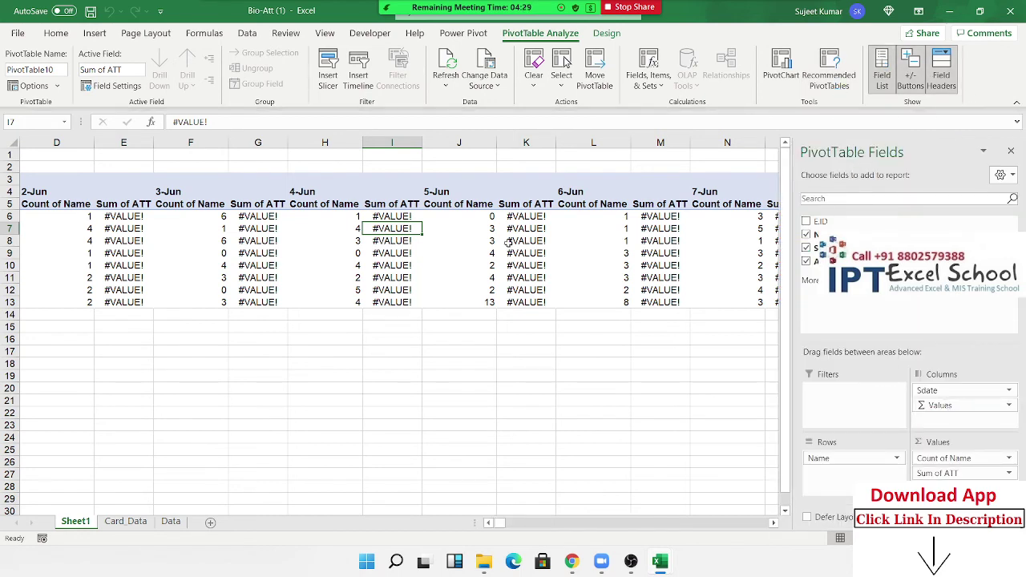
Review Sum of ATT's value settings unchanged, then remove Sum of ATT from Values.
{"action": "left_click_drag", "start_coordinate": [523, 229], "coordinate": [526, 265]}
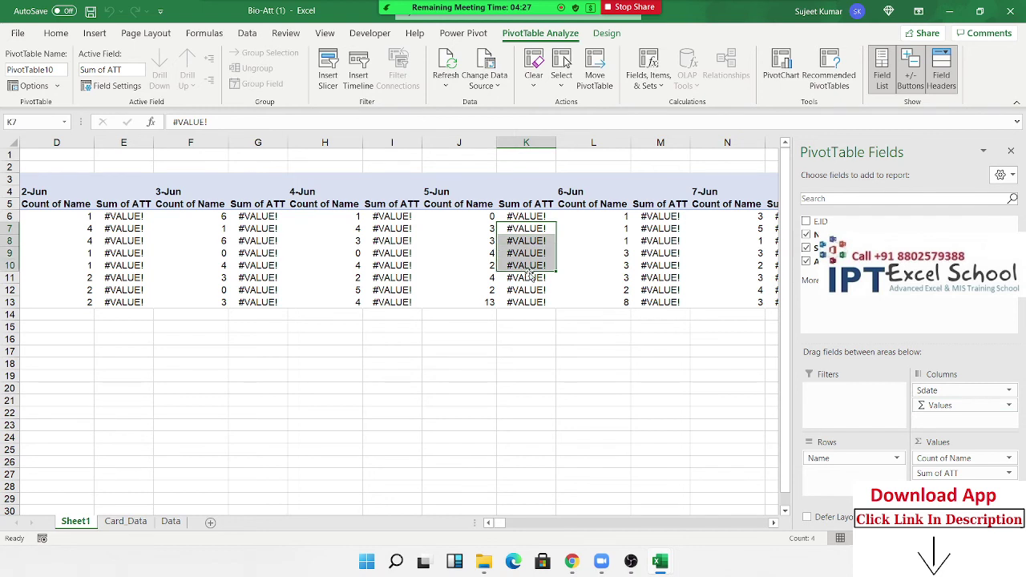
{"action": "left_click", "coordinate": [986, 473]}
{"action": "left_click", "coordinate": [987, 461]}
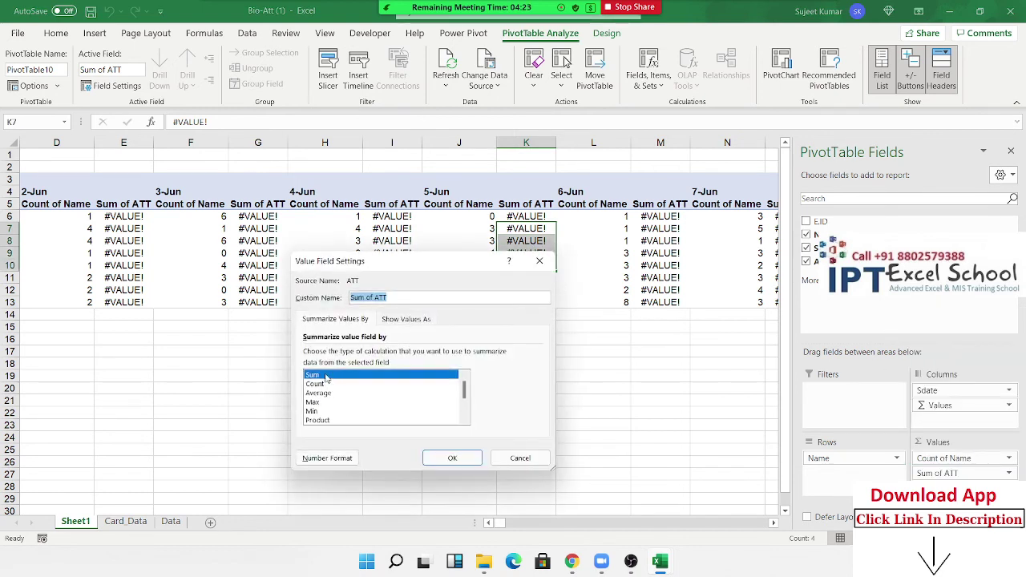
{"action": "left_click", "coordinate": [403, 320]}
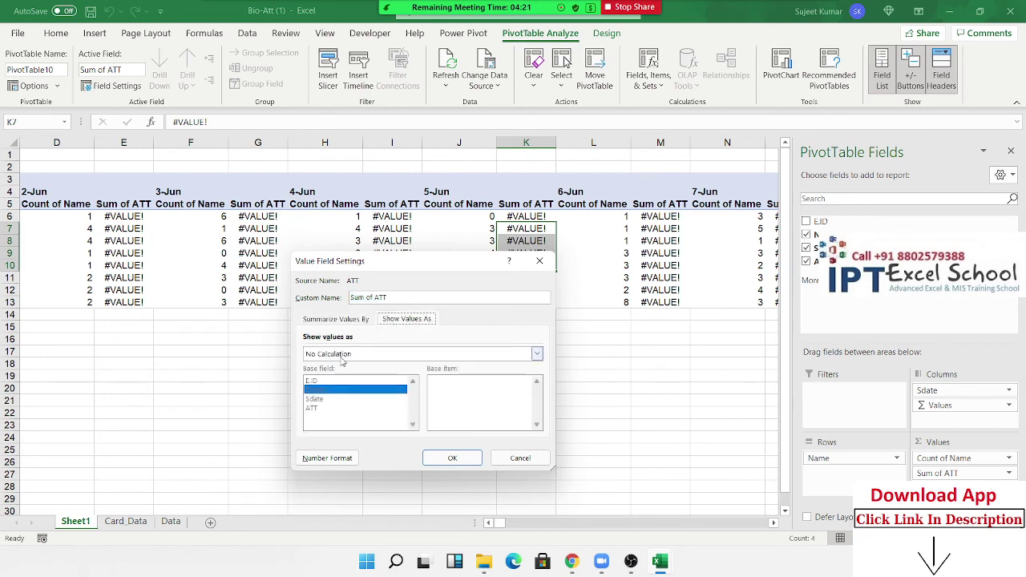
{"action": "left_click", "coordinate": [337, 321]}
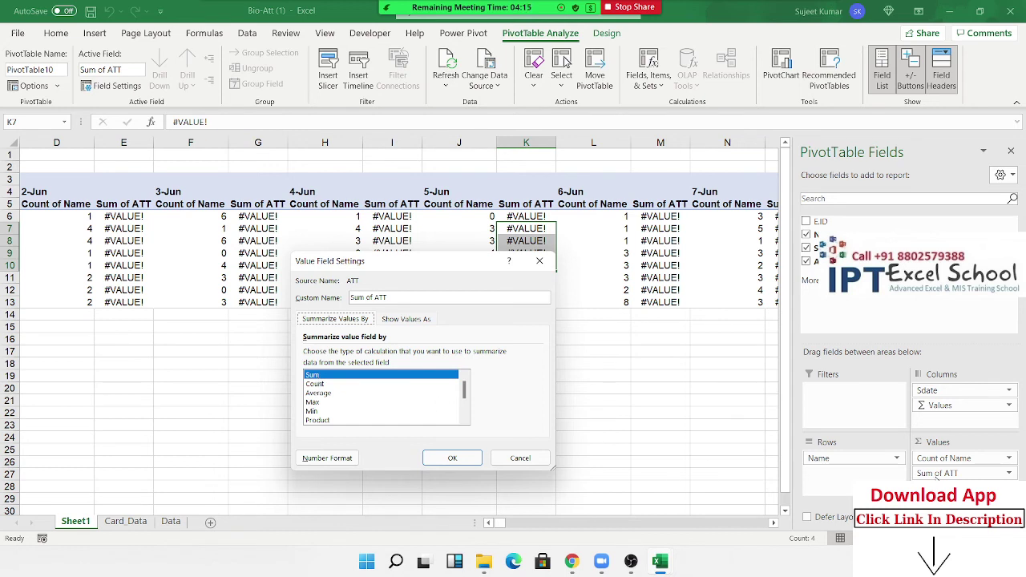
{"action": "left_click", "coordinate": [520, 458]}
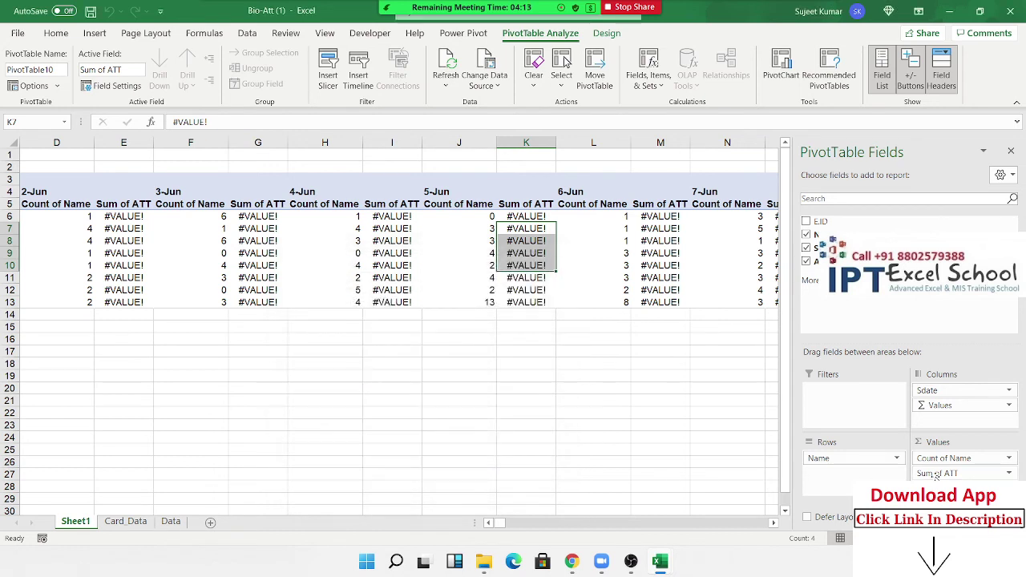
{"action": "left_click_drag", "start_coordinate": [937, 473], "coordinate": [910, 301]}
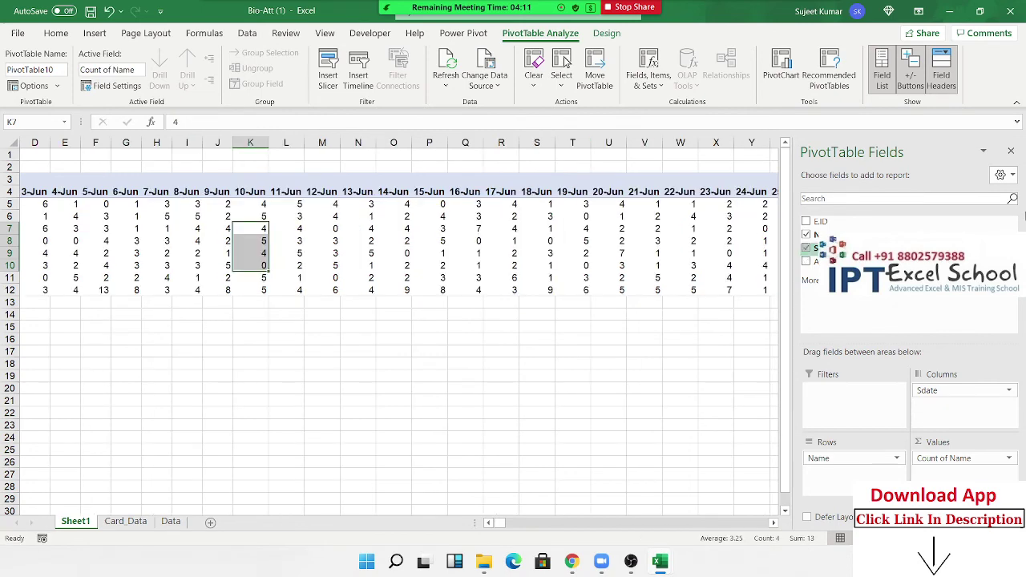
Select the whole range of daily count cells in the pivot.
{"action": "left_click", "coordinate": [1011, 151]}
{"action": "left_click", "coordinate": [541, 217]}
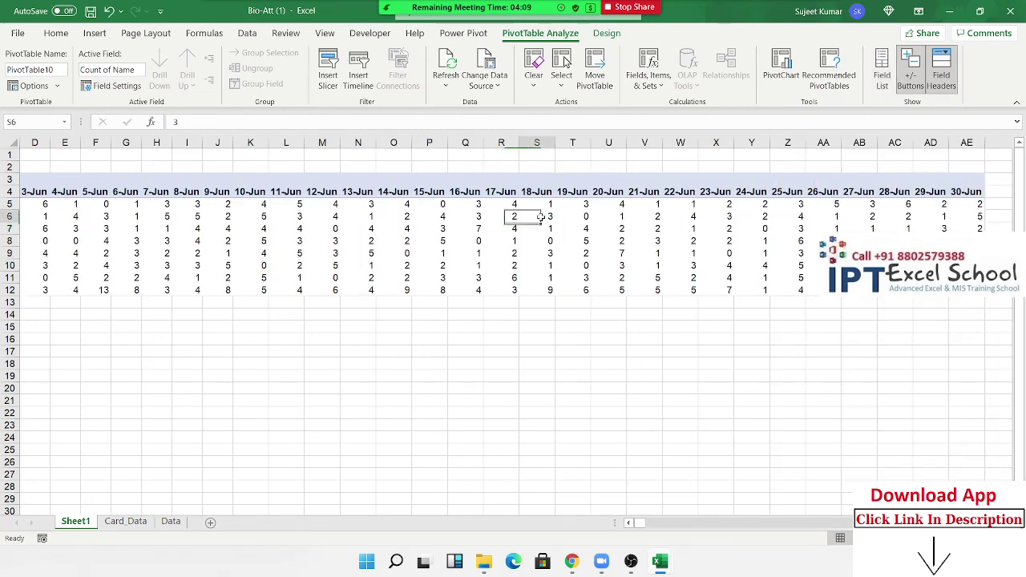
{"action": "key", "text": "ctrl+Left"}
{"action": "key", "text": "Up"}
{"action": "key", "text": "Right"}
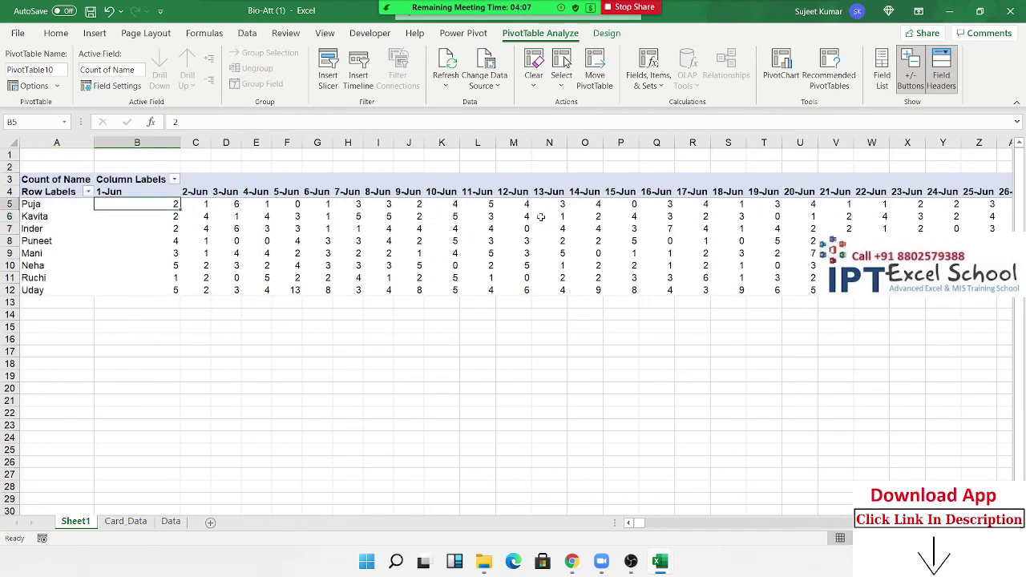
{"action": "key", "text": "ctrl+shift+Right"}
{"action": "key", "text": "ctrl+shift+Down"}
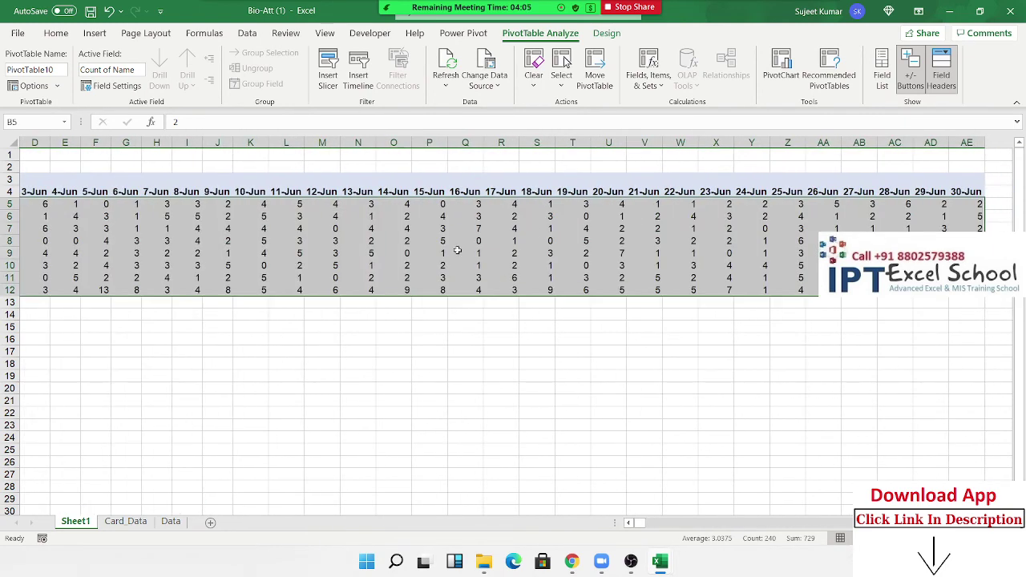
Format the counts with custom code "P";;"A" and go to the Data sheet.
{"action": "right_click", "coordinate": [458, 252]}
{"action": "left_click", "coordinate": [513, 463]}
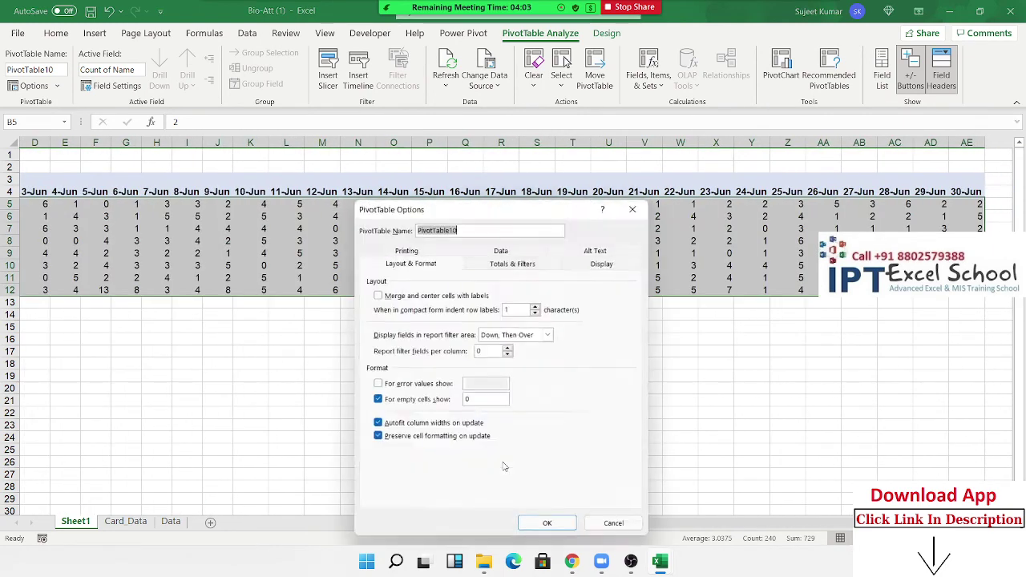
{"action": "left_click", "coordinate": [549, 527]}
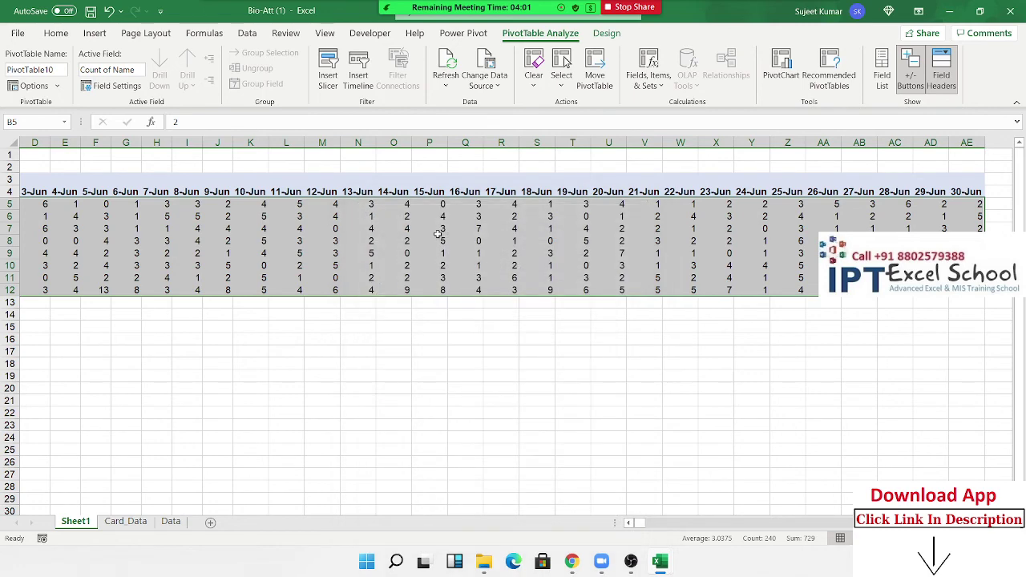
{"action": "right_click", "coordinate": [441, 234]}
{"action": "left_click", "coordinate": [473, 283]}
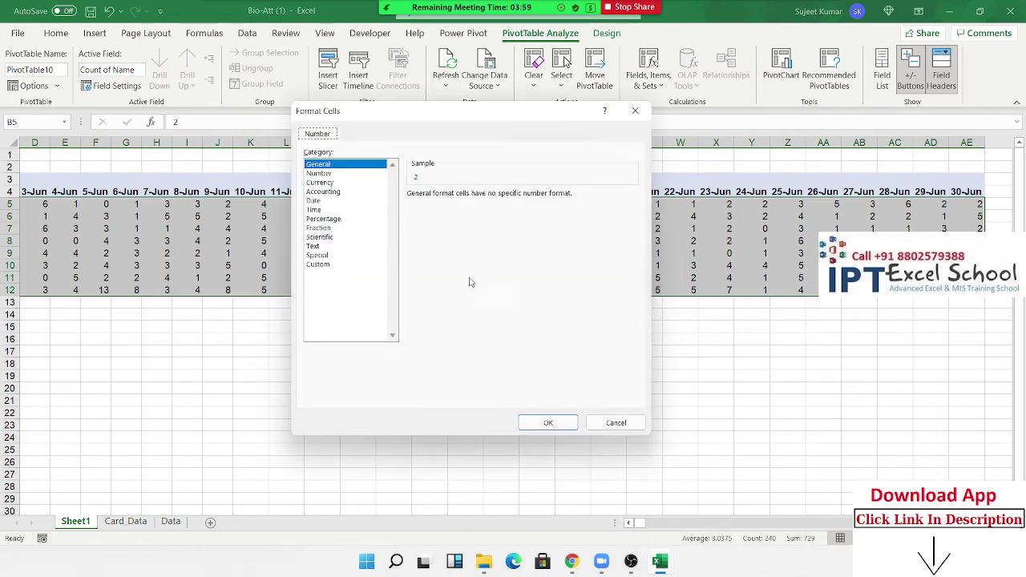
{"action": "left_click", "coordinate": [318, 265]}
{"action": "double_click", "coordinate": [447, 208]}
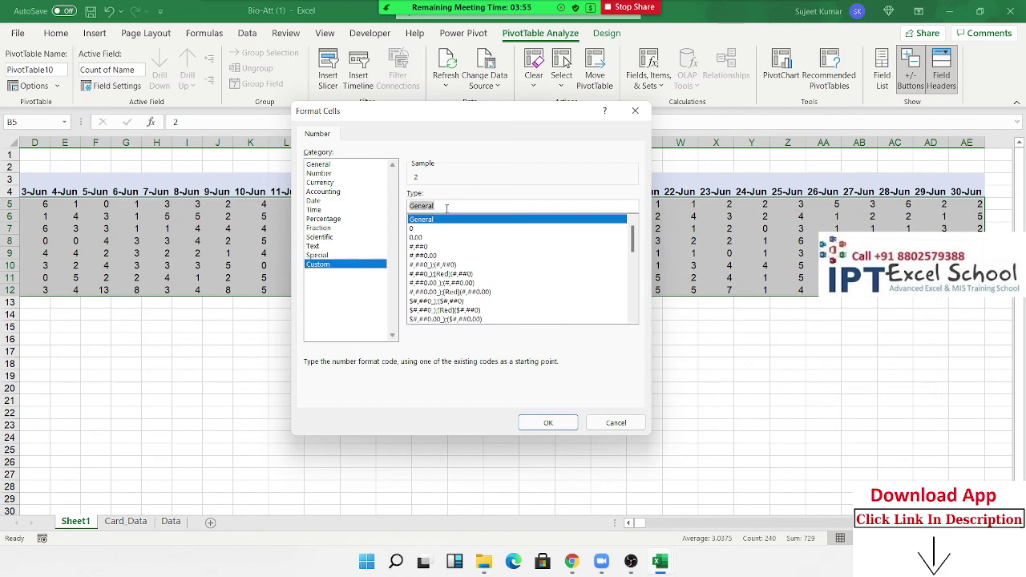
{"action": "type", "text": "\"P"}
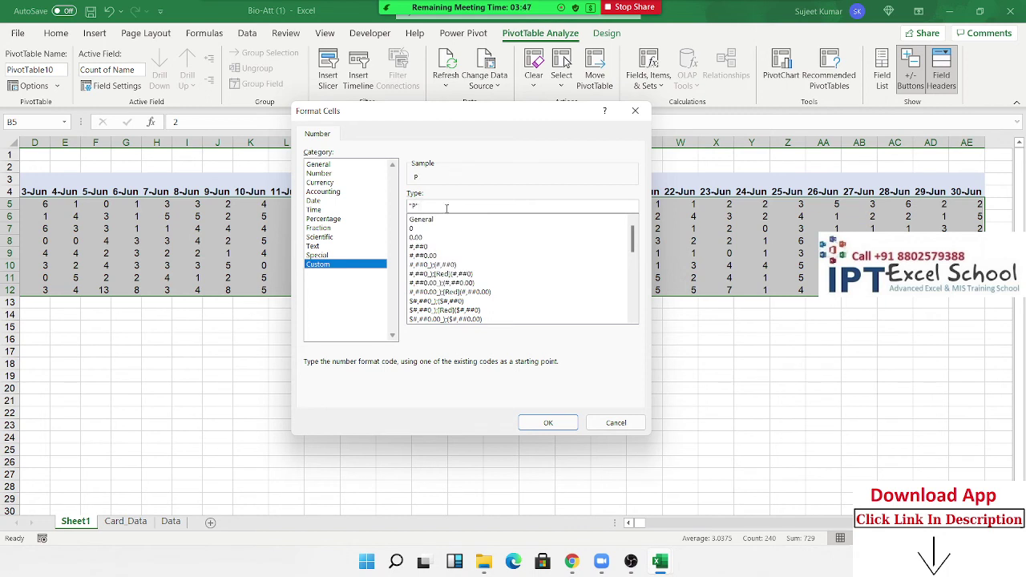
{"action": "type", "text": ";;\"A\""}
{"action": "left_click", "coordinate": [548, 425]}
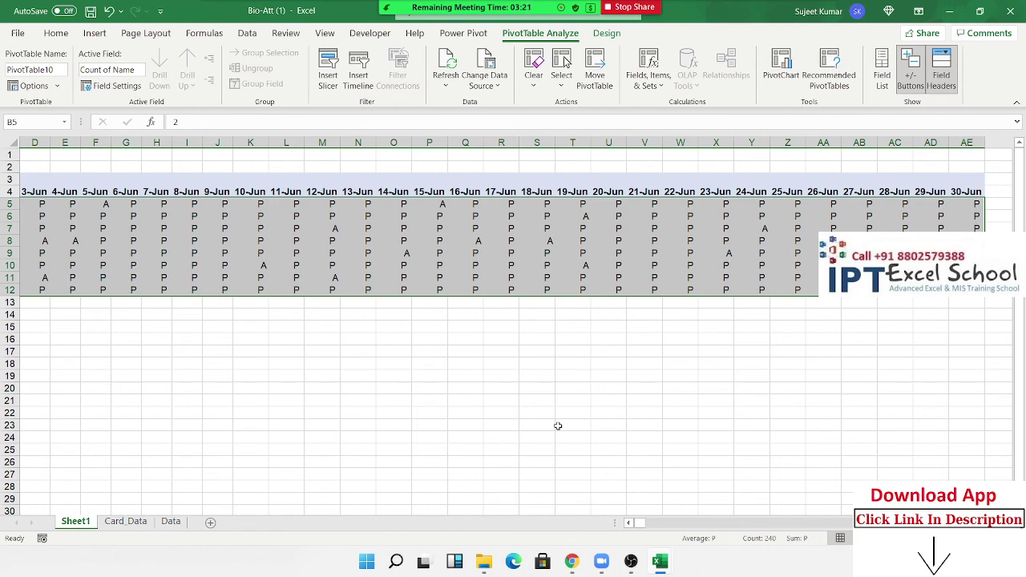
{"action": "left_click", "coordinate": [171, 522]}
Check the Data sheet's IN timestamps, then start a PivotTable from A1:D730 on a new worksheet.
{"action": "left_click", "coordinate": [148, 170]}
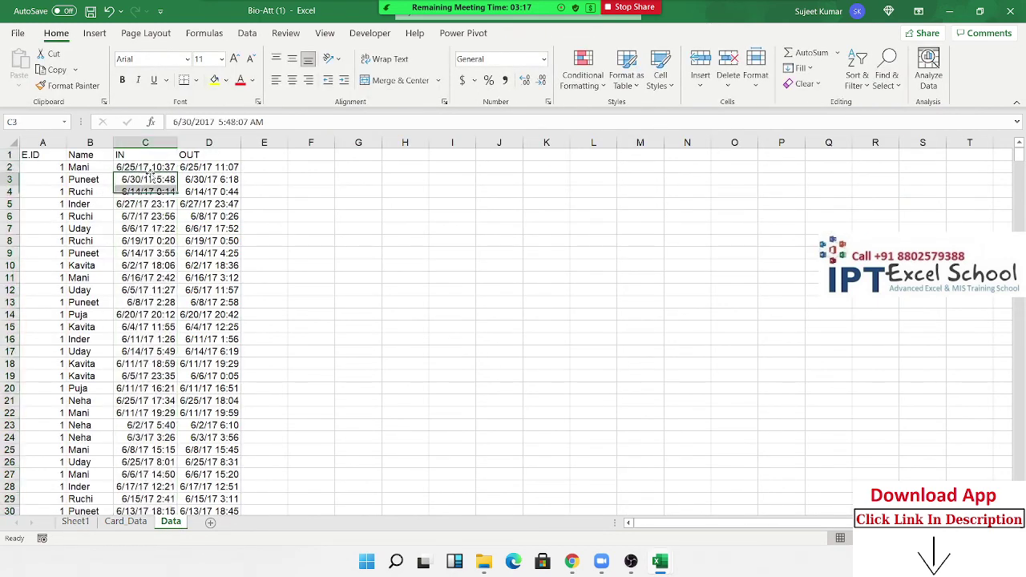
{"action": "left_click", "coordinate": [82, 167]}
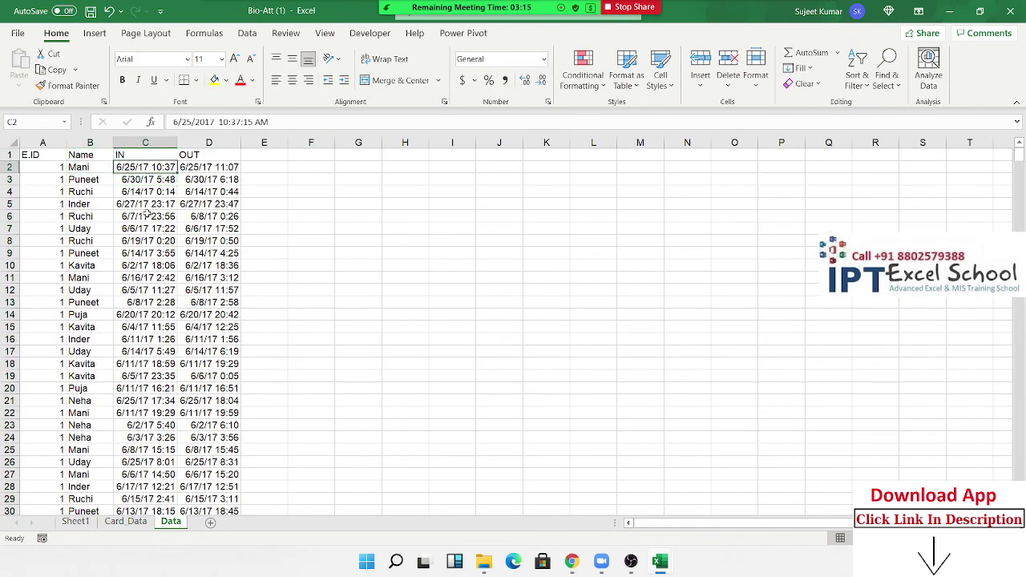
{"action": "left_click_drag", "start_coordinate": [144, 167], "coordinate": [146, 327]}
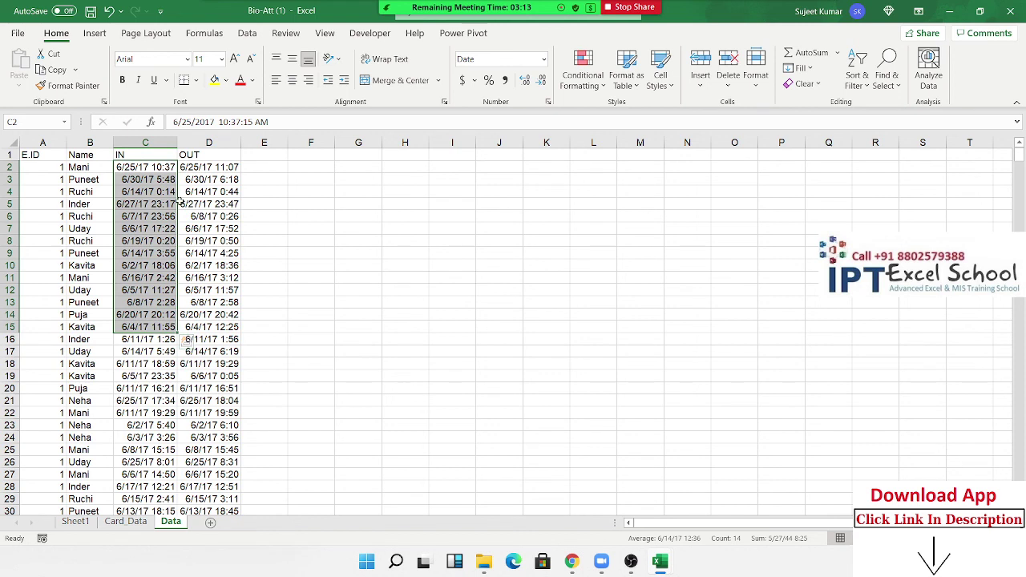
{"action": "left_click", "coordinate": [84, 166]}
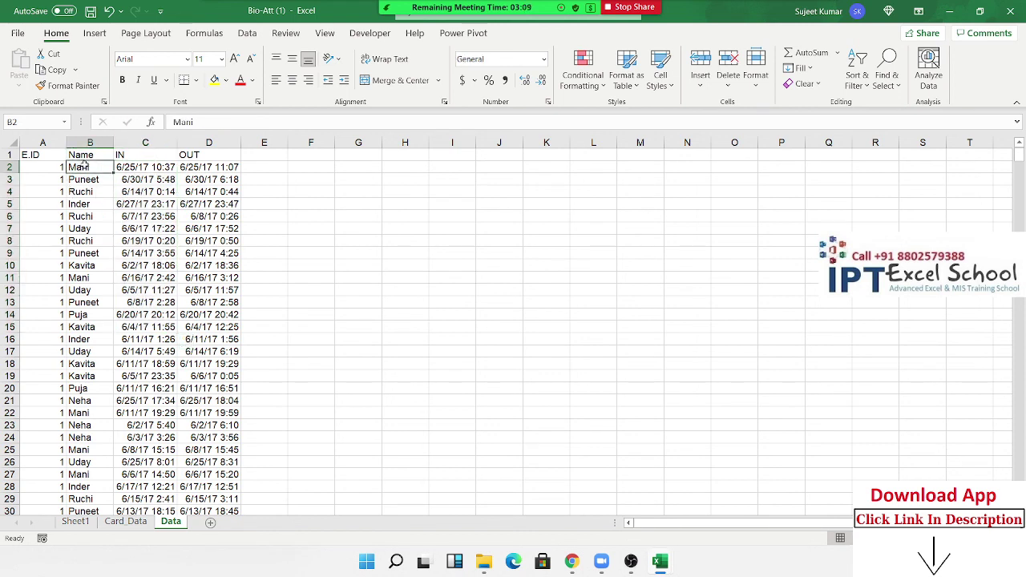
{"action": "left_click", "coordinate": [43, 152]}
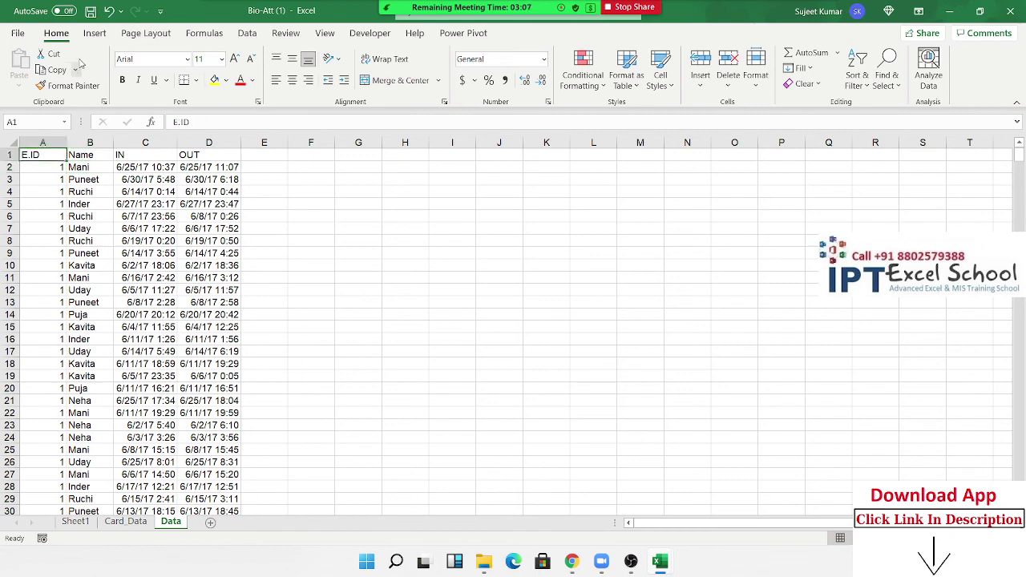
{"action": "left_click", "coordinate": [93, 34]}
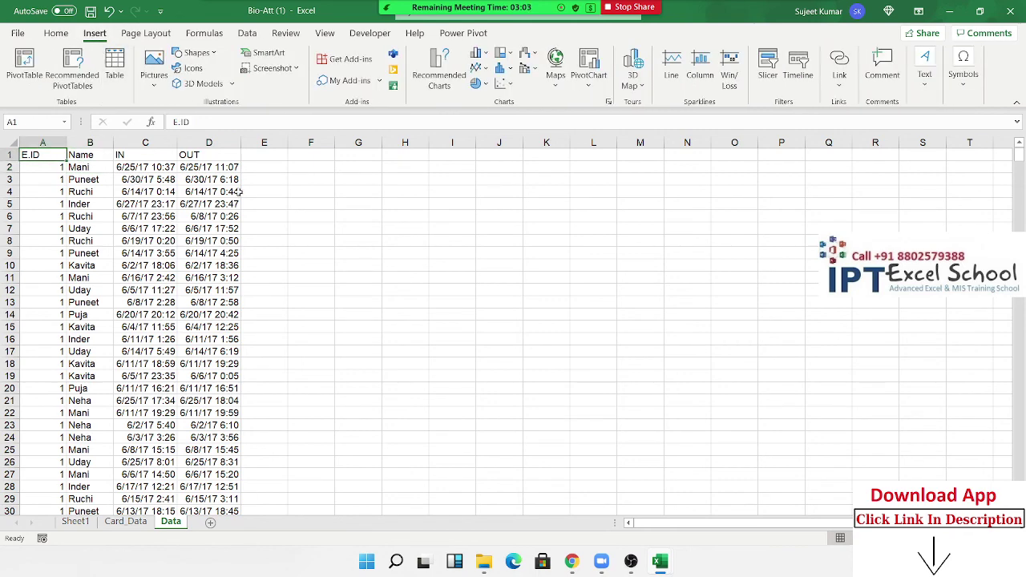
{"action": "left_click", "coordinate": [174, 170]}
{"action": "key", "text": "ctrl+shift+asciitilde"}
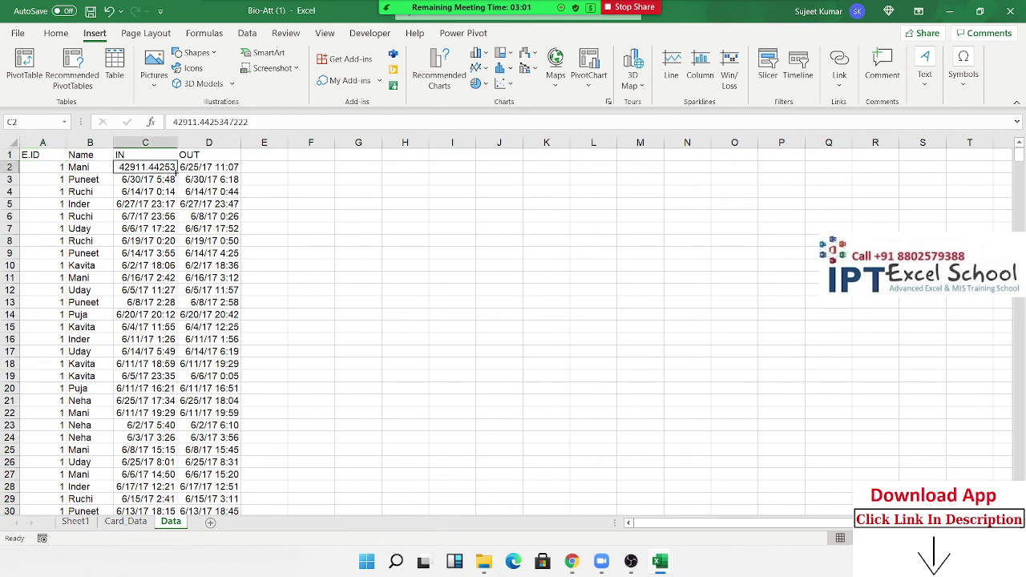
{"action": "key", "text": "ctrl+z"}
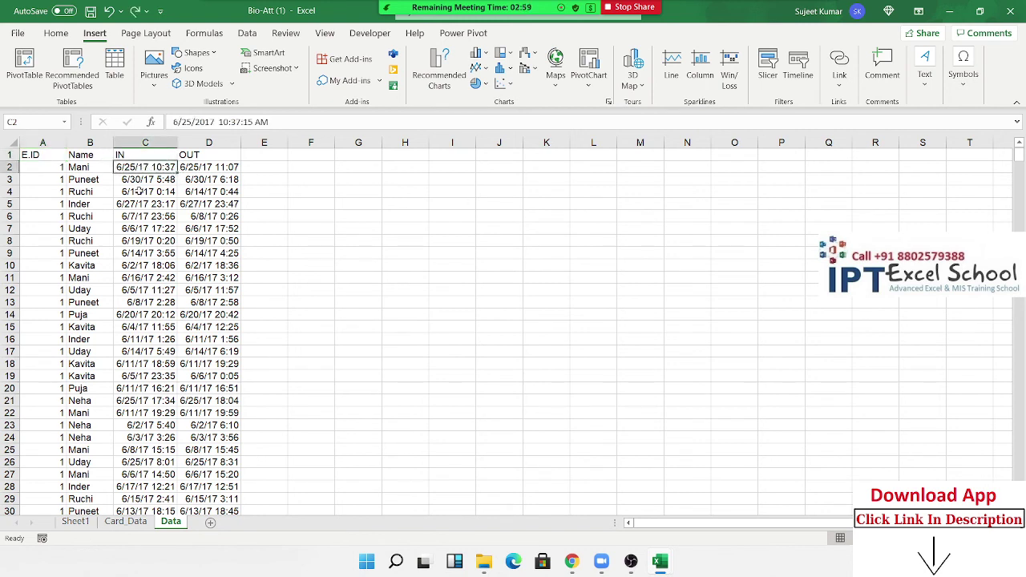
{"action": "left_click", "coordinate": [25, 81]}
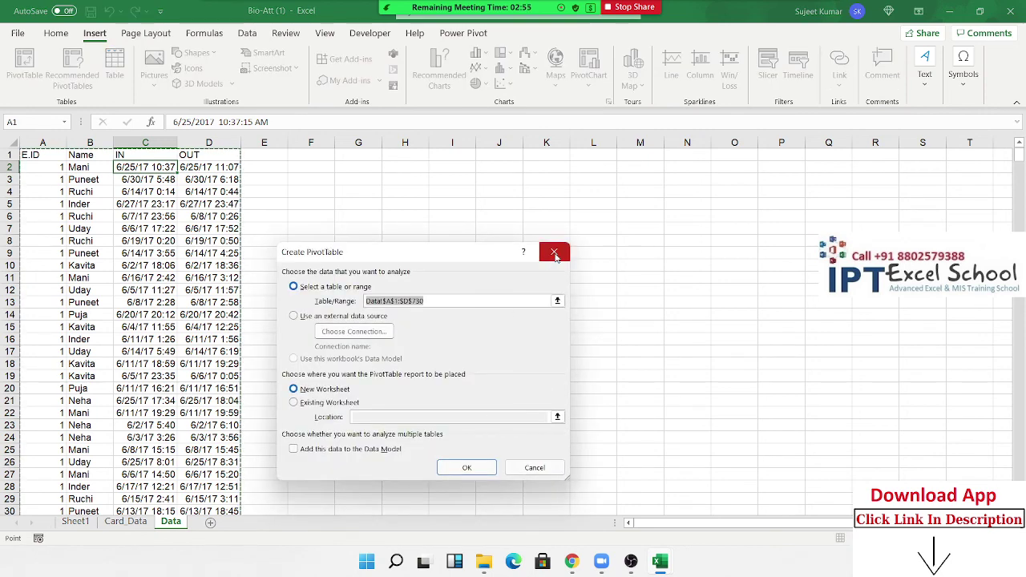
Create the pivot with Name in Rows, IN and OUT counts in Values, dates in Columns.
{"action": "left_click", "coordinate": [466, 469]}
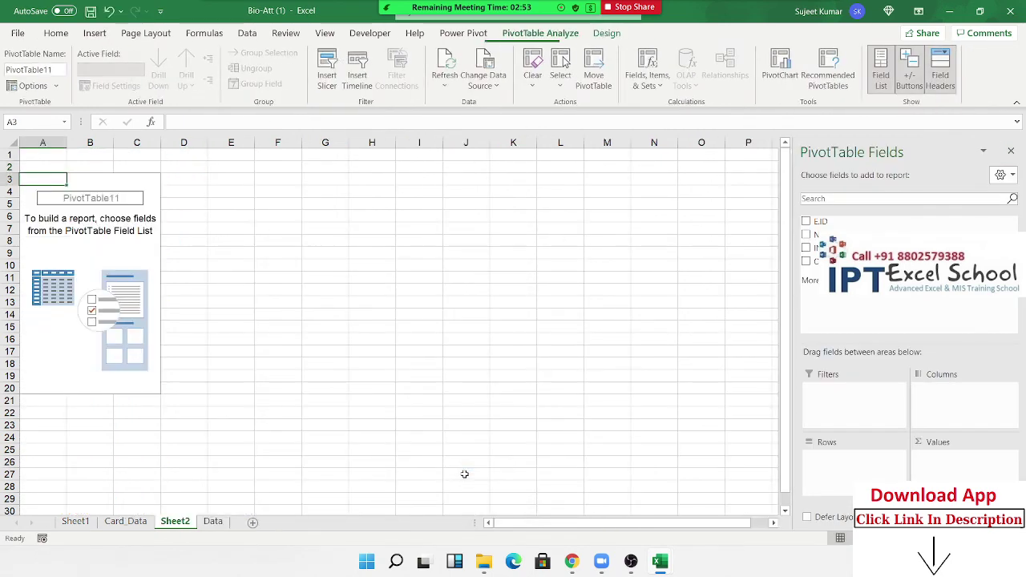
{"action": "mouse_move", "coordinate": [817, 235]}
{"action": "left_mouse_down"}
{"action": "mouse_move", "coordinate": [868, 354]}
{"action": "mouse_move", "coordinate": [838, 465]}
{"action": "left_mouse_up"}
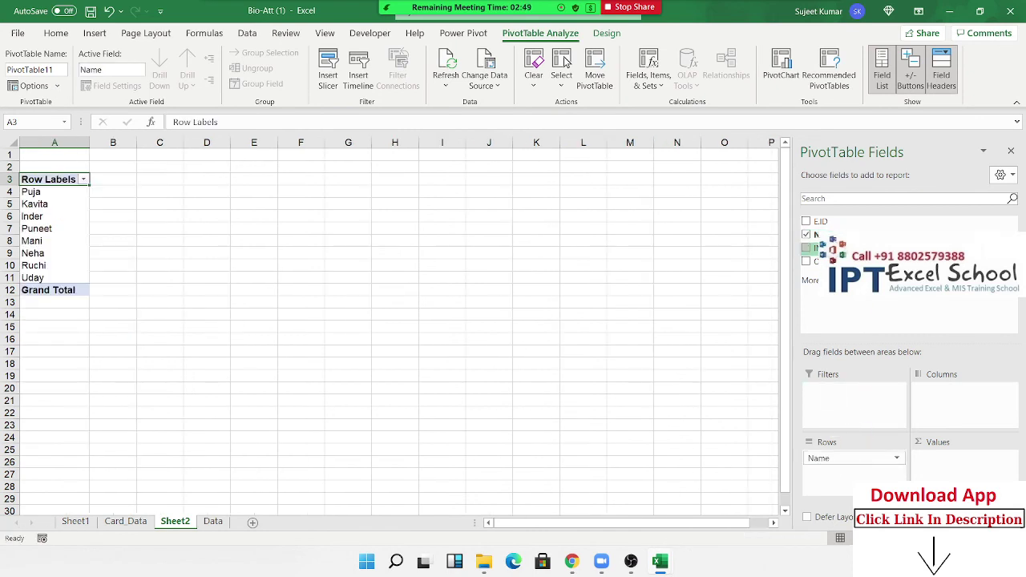
{"action": "left_click_drag", "start_coordinate": [817, 248], "coordinate": [962, 469]}
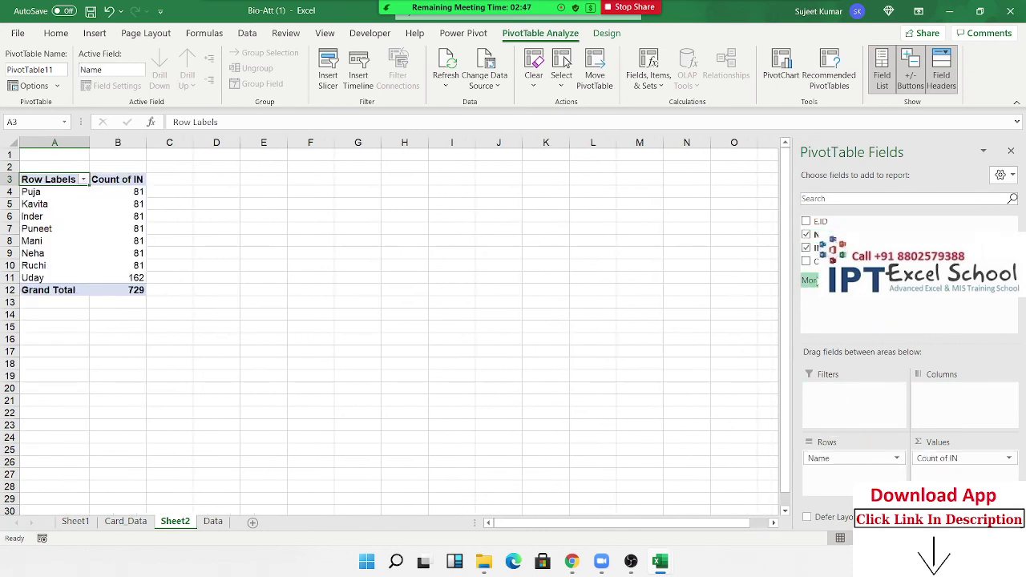
{"action": "mouse_move", "coordinate": [813, 260]}
{"action": "left_mouse_down"}
{"action": "mouse_move", "coordinate": [937, 405]}
{"action": "mouse_move", "coordinate": [893, 382]}
{"action": "mouse_move", "coordinate": [930, 473]}
{"action": "left_mouse_up"}
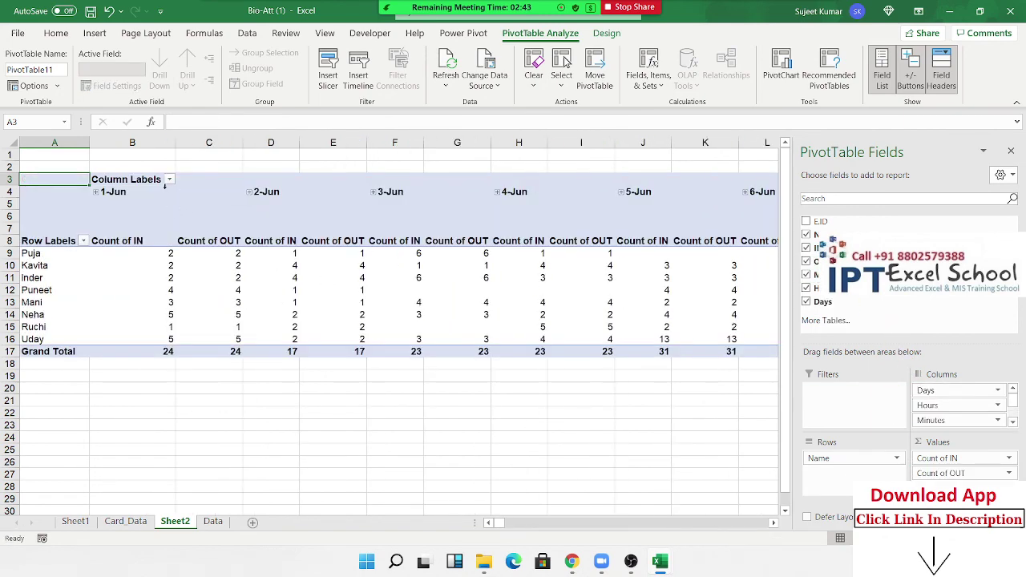
Apply the default date grouping to the pivot's date headings.
{"action": "right_click", "coordinate": [128, 193]}
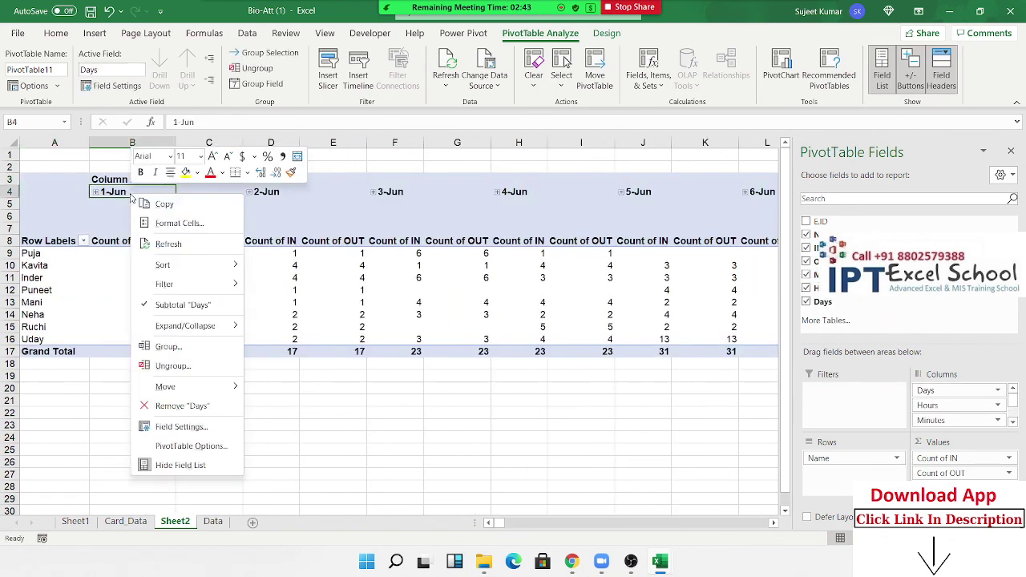
{"action": "left_click", "coordinate": [179, 349]}
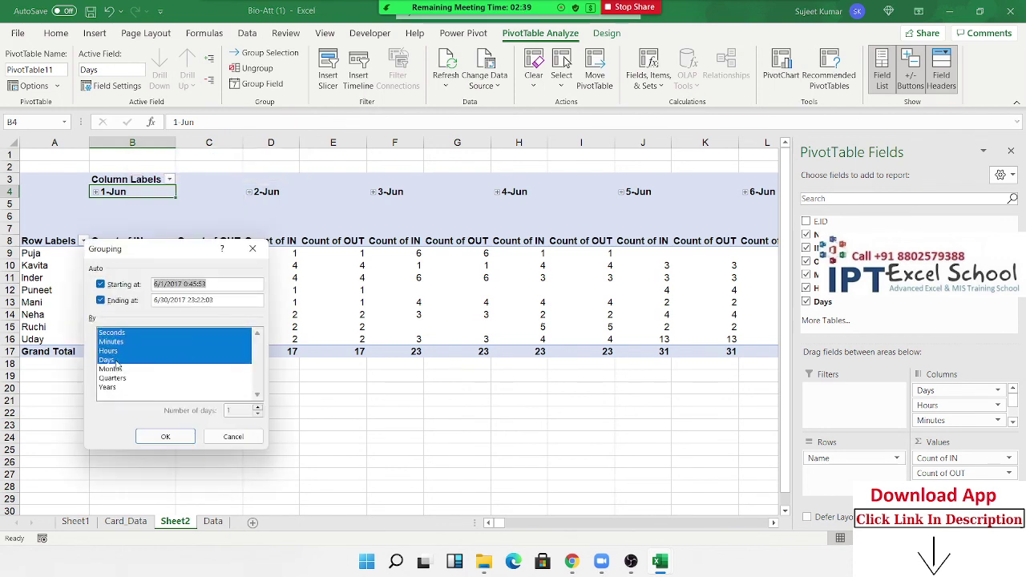
{"action": "key", "text": "Return"}
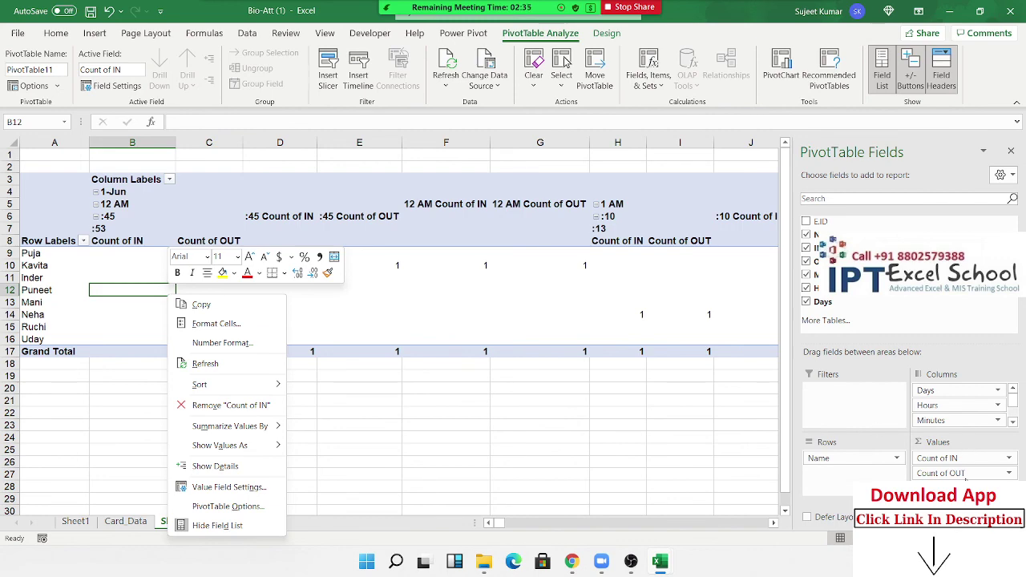
{"action": "left_click", "coordinate": [128, 206]}
{"action": "right_click", "coordinate": [129, 205]}
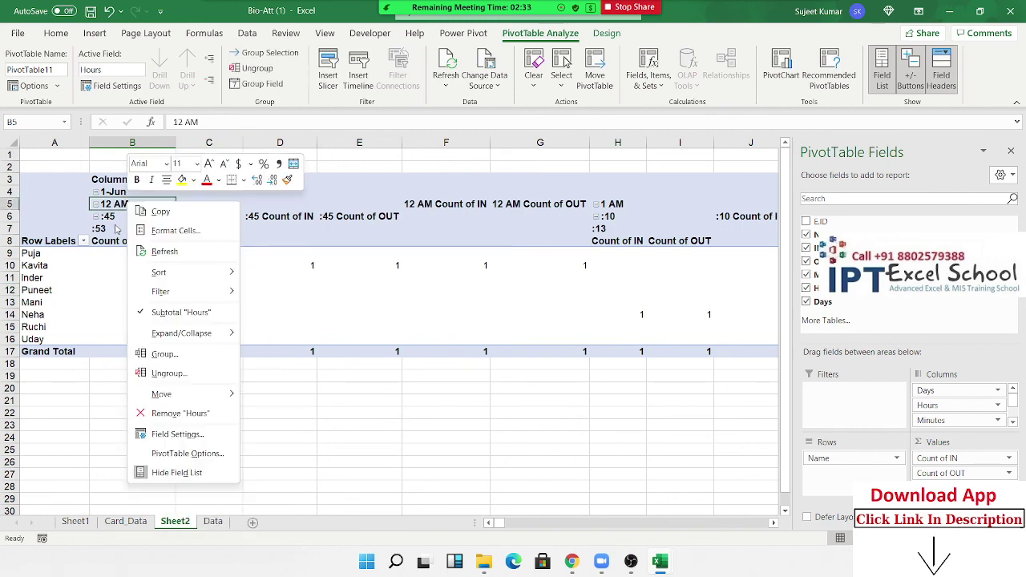
{"action": "left_click", "coordinate": [171, 454]}
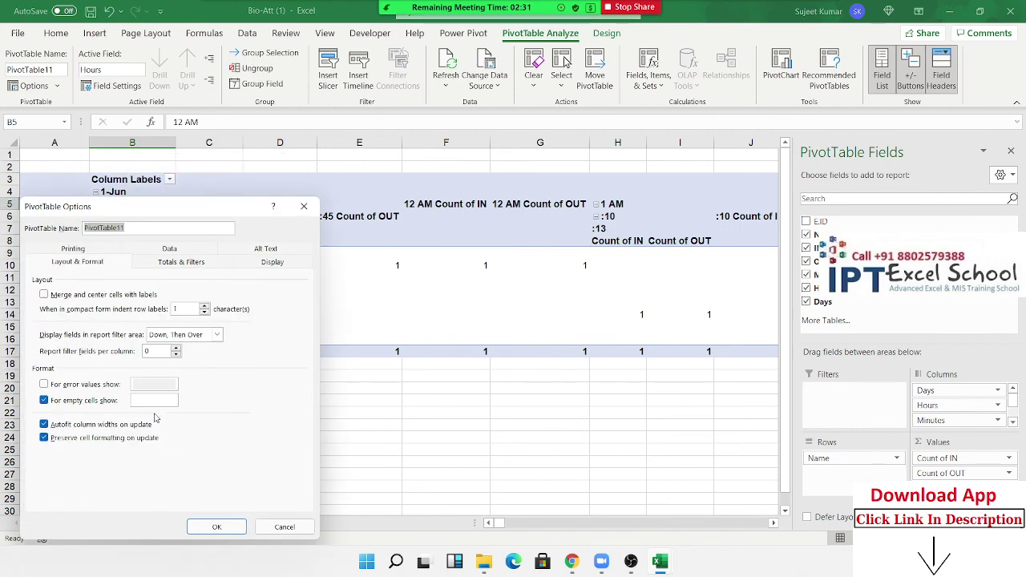
{"action": "key", "text": "Return"}
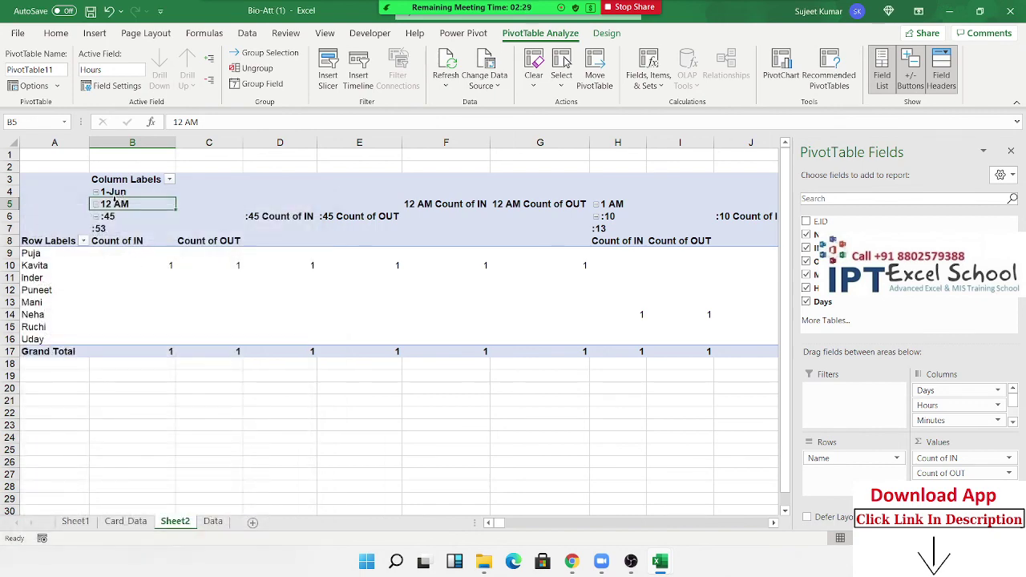
Regroup the date headings by Days only, dropping Hours, Minutes and Seconds.
{"action": "right_click", "coordinate": [115, 204]}
{"action": "left_click", "coordinate": [151, 360]}
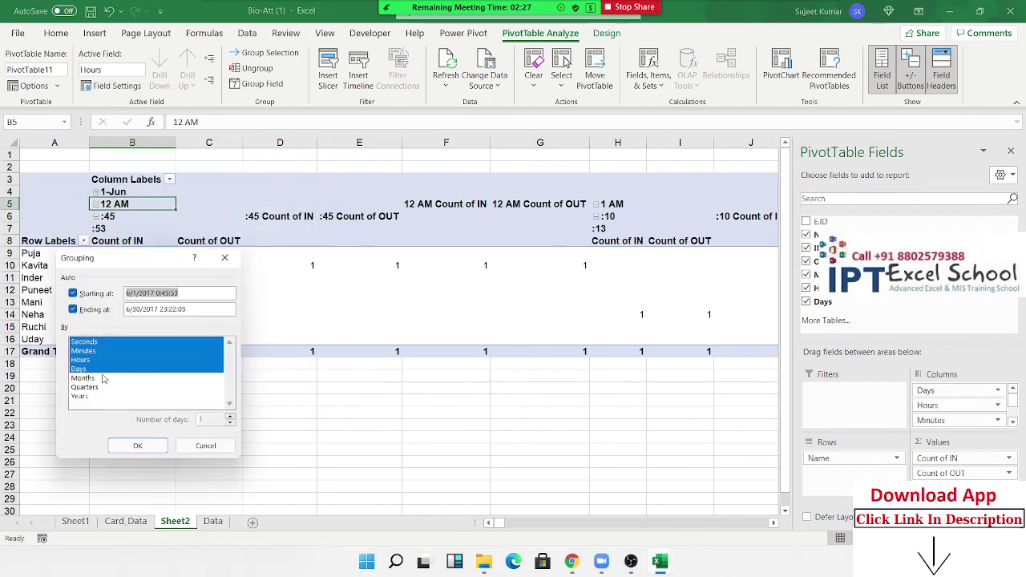
{"action": "left_click", "coordinate": [82, 360]}
{"action": "left_click", "coordinate": [83, 350]}
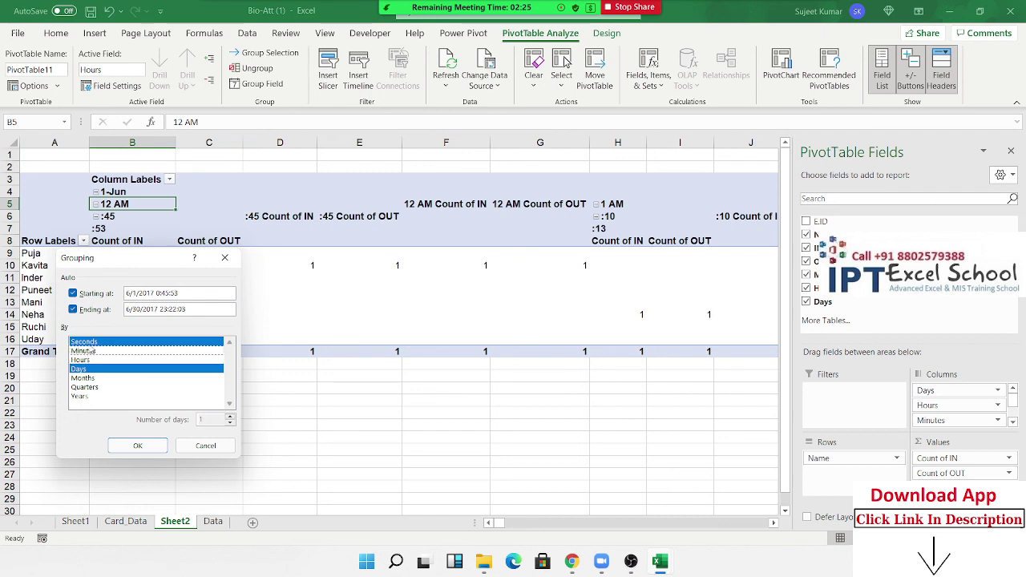
{"action": "left_click", "coordinate": [84, 341]}
{"action": "left_click", "coordinate": [138, 445]}
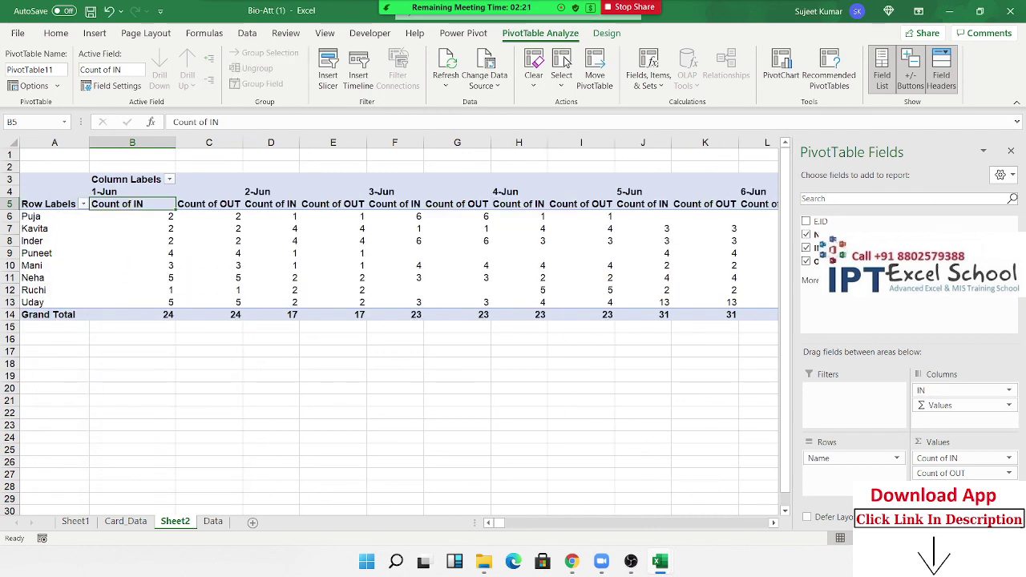
Summarize IN by Min and OUT by Max in the pivot values.
{"action": "left_click", "coordinate": [965, 458]}
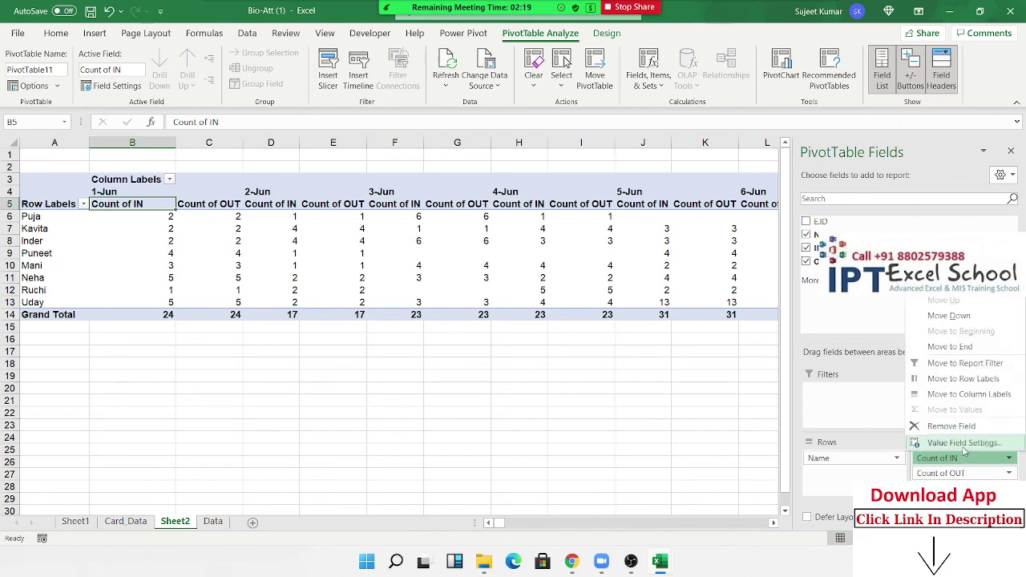
{"action": "left_click", "coordinate": [965, 444]}
{"action": "left_click", "coordinate": [309, 410]}
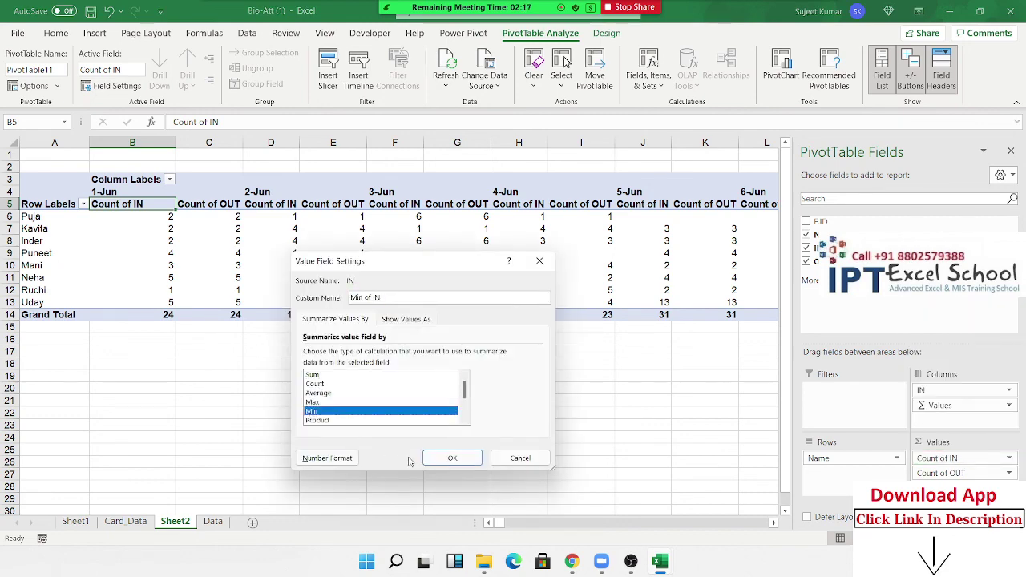
{"action": "left_click", "coordinate": [452, 458]}
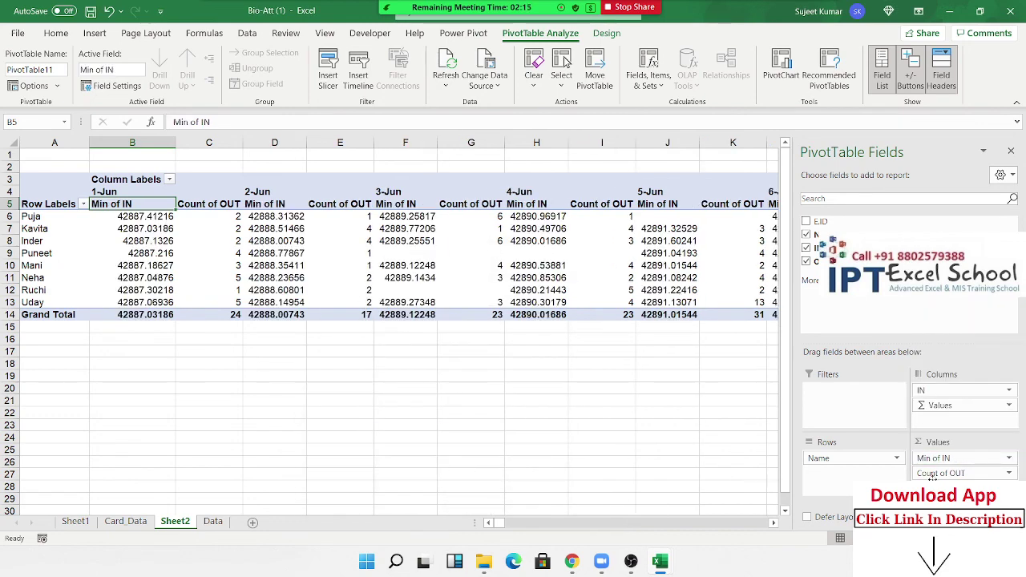
{"action": "left_click", "coordinate": [938, 473]}
{"action": "left_click", "coordinate": [964, 458]}
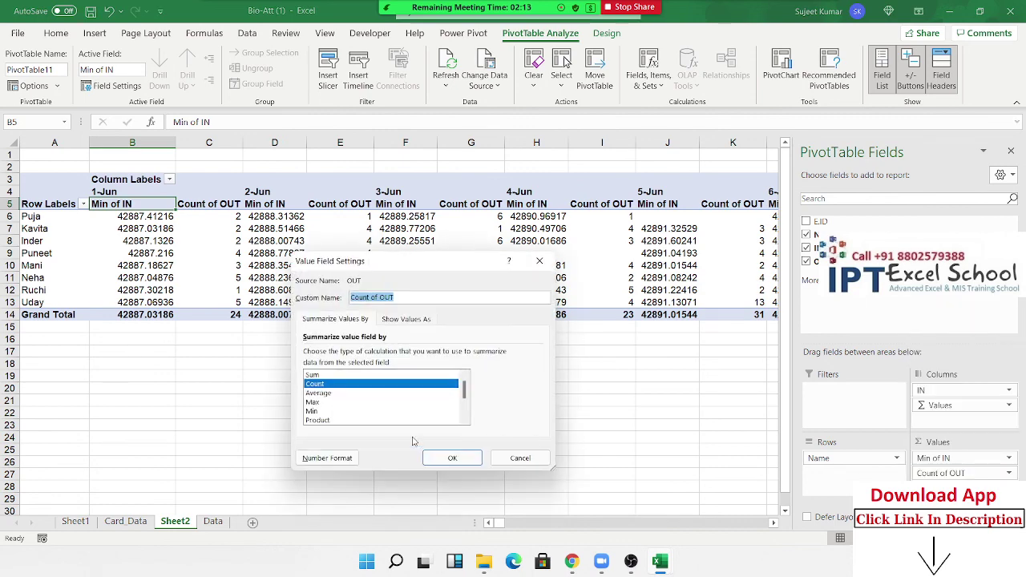
{"action": "left_click", "coordinate": [325, 403]}
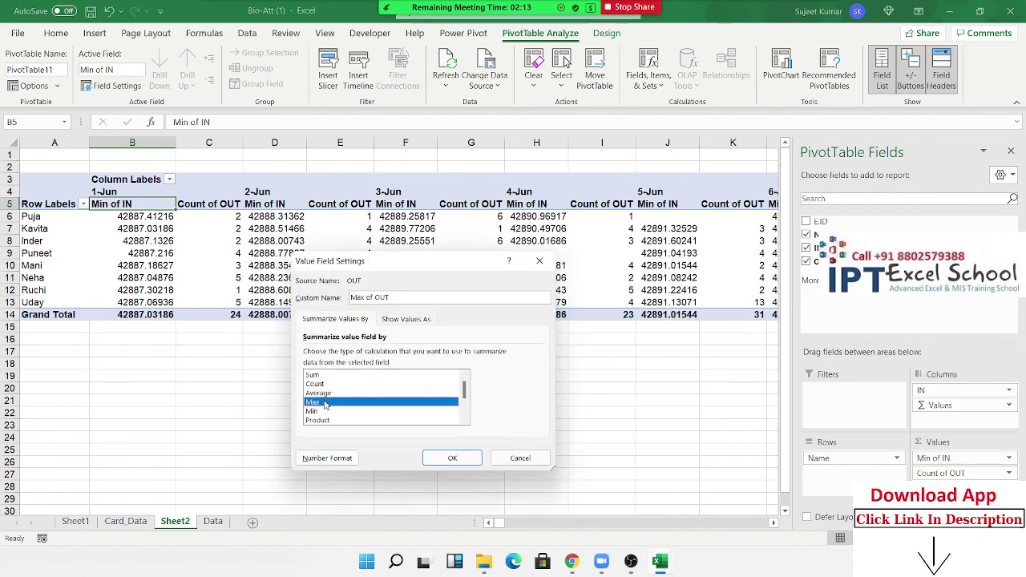
{"action": "left_click", "coordinate": [452, 458]}
Format pivot values B6:BI13 as clock times with Ctrl+Shift+@.
{"action": "left_click", "coordinate": [137, 217]}
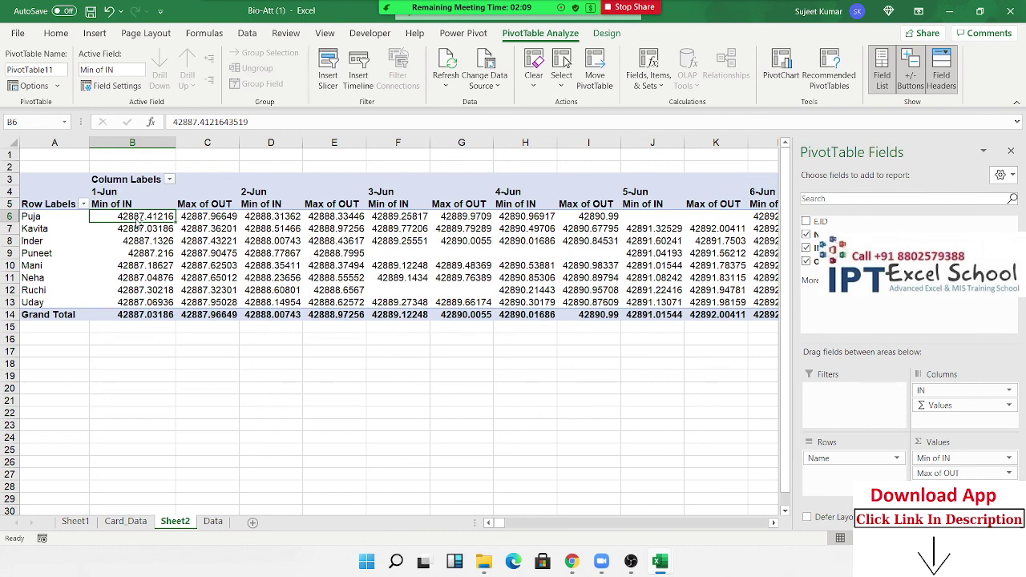
{"action": "key", "text": "ctrl+shift+Right"}
{"action": "key", "text": "ctrl+shift+Right"}
{"action": "key", "text": "ctrl+shift+Right"}
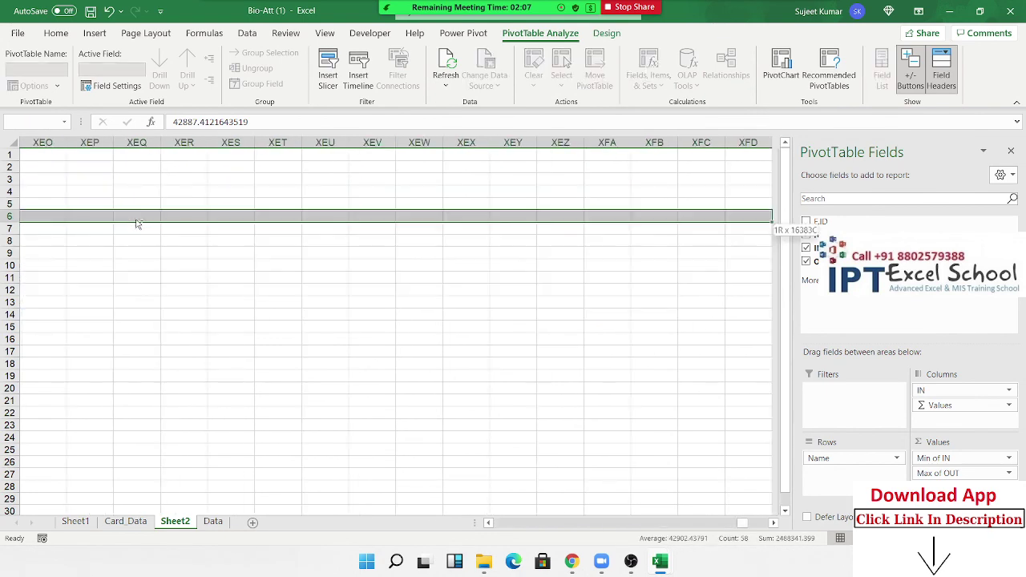
{"action": "key", "text": "ctrl+shift+Left"}
{"action": "key", "text": "shift+Left"}
{"action": "key", "text": "shift+Left"}
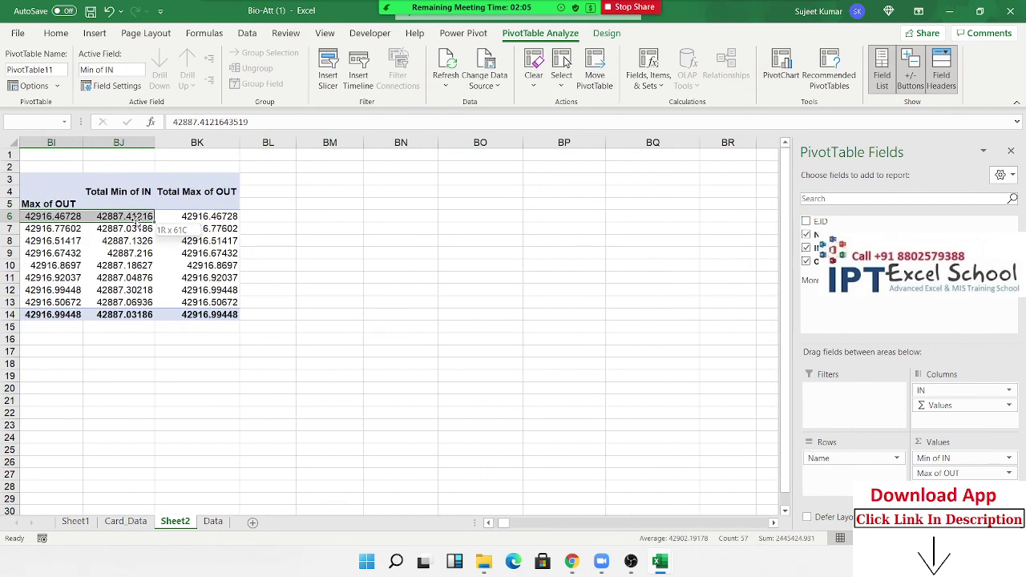
{"action": "key", "text": "shift+Left"}
{"action": "key", "text": "shift+Right"}
{"action": "key", "text": "shift+Down"}
{"action": "key", "text": "shift+Down"}
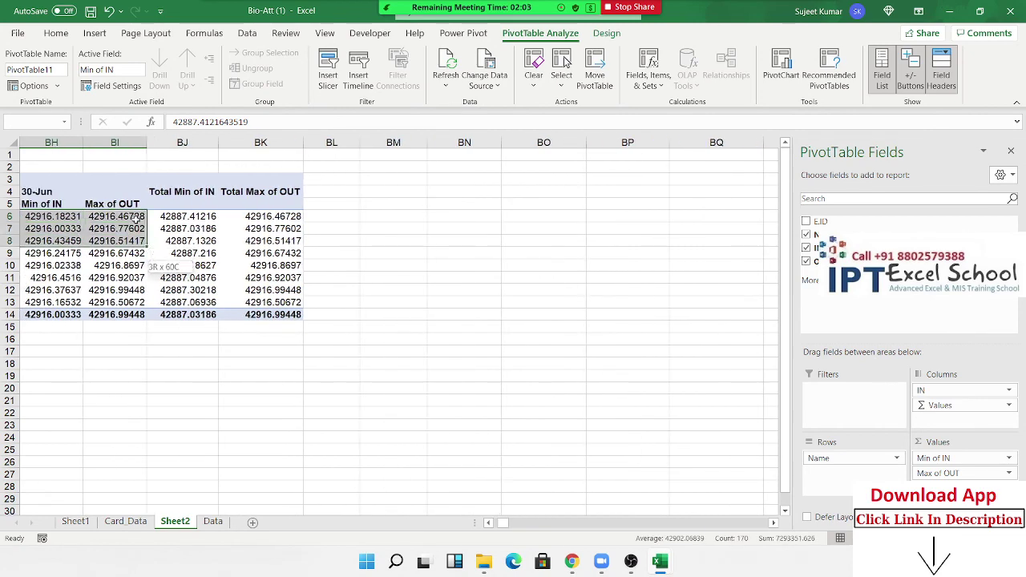
{"action": "key", "text": "shift+Down"}
{"action": "key", "text": "shift+Down"}
{"action": "key", "text": "shift+Down"}
{"action": "key", "text": "shift+Down"}
{"action": "key", "text": "shift+Down"}
{"action": "right_click", "coordinate": [137, 217]}
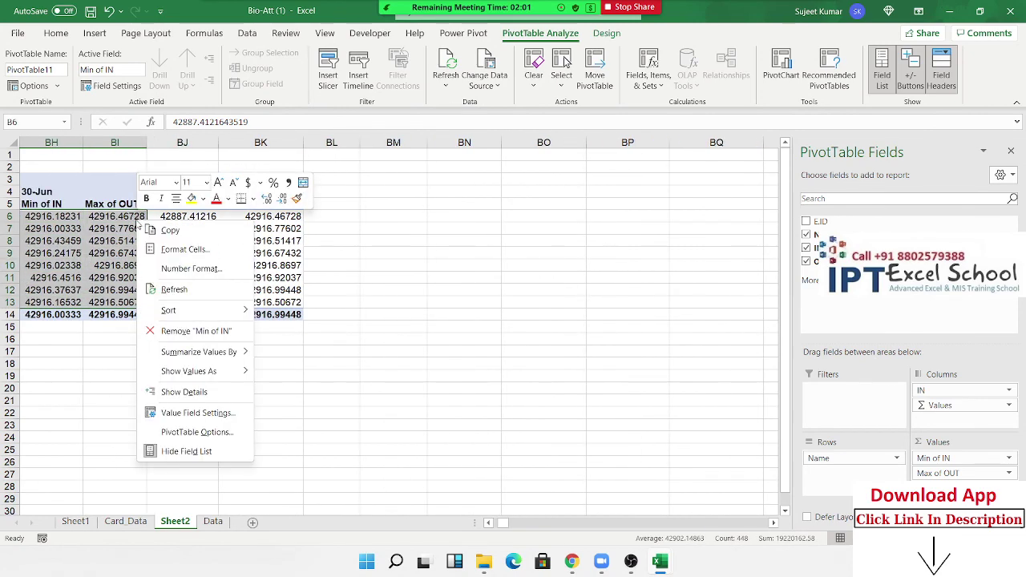
{"action": "left_click", "coordinate": [208, 439]}
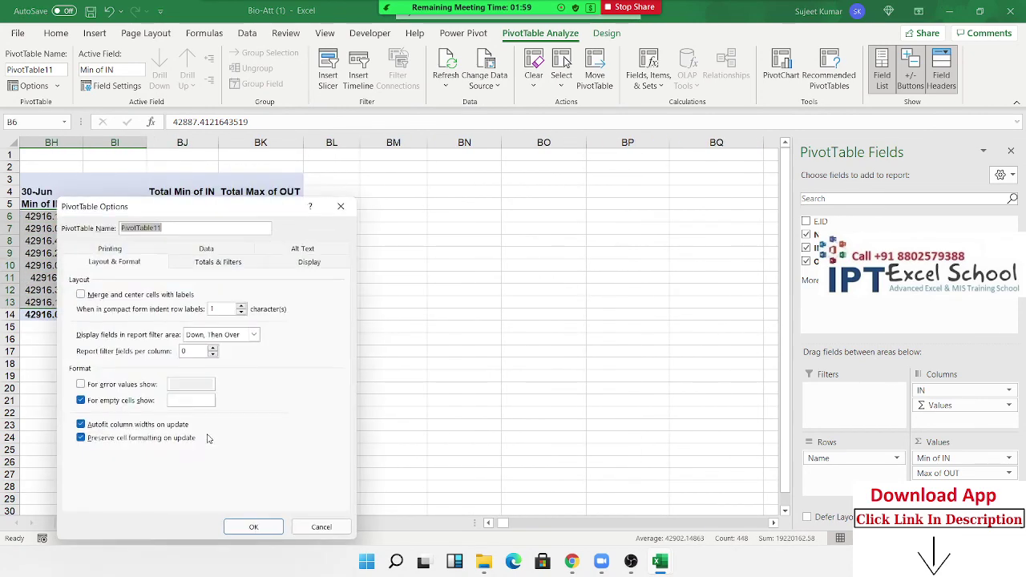
{"action": "key", "text": "Escape"}
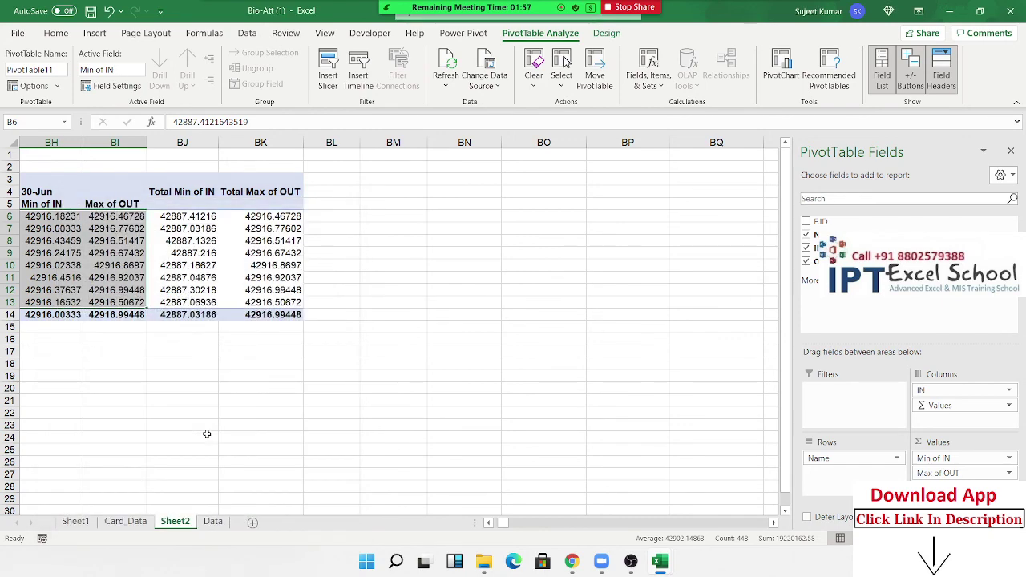
{"action": "key", "text": "ctrl+shift+2"}
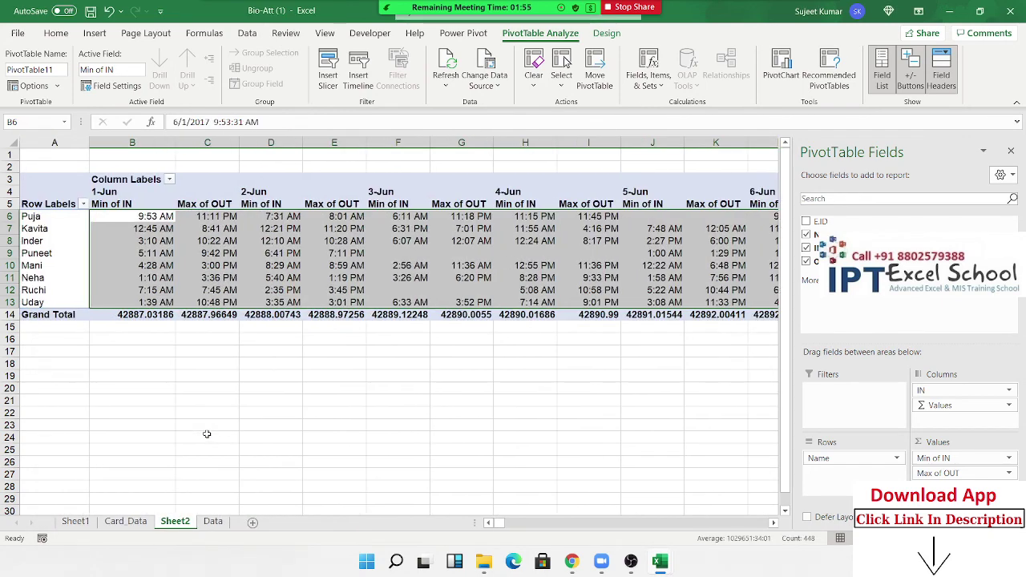
Turn off the pivot's grand totals for both rows and columns.
{"action": "right_click", "coordinate": [232, 296]}
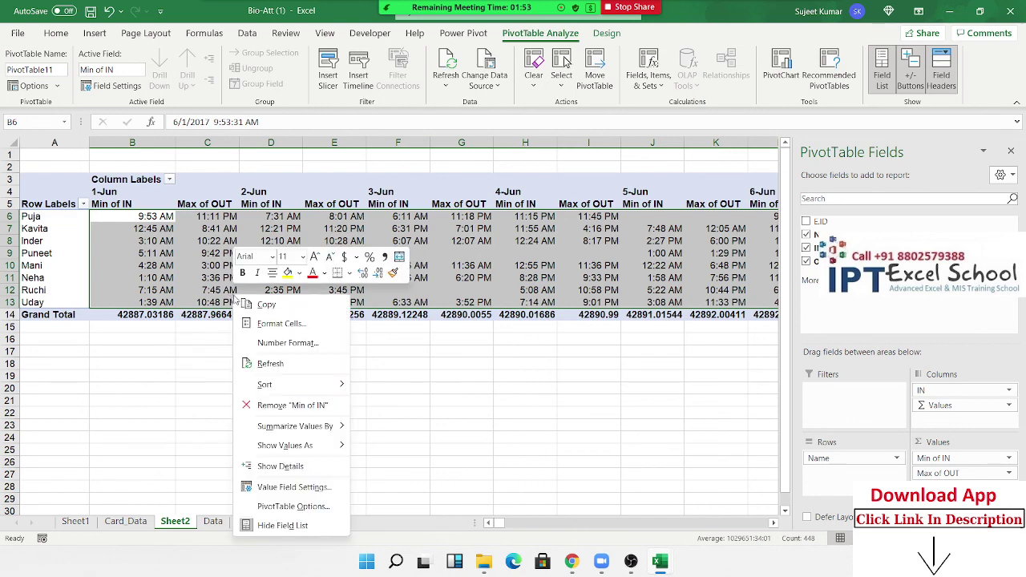
{"action": "left_click", "coordinate": [271, 507]}
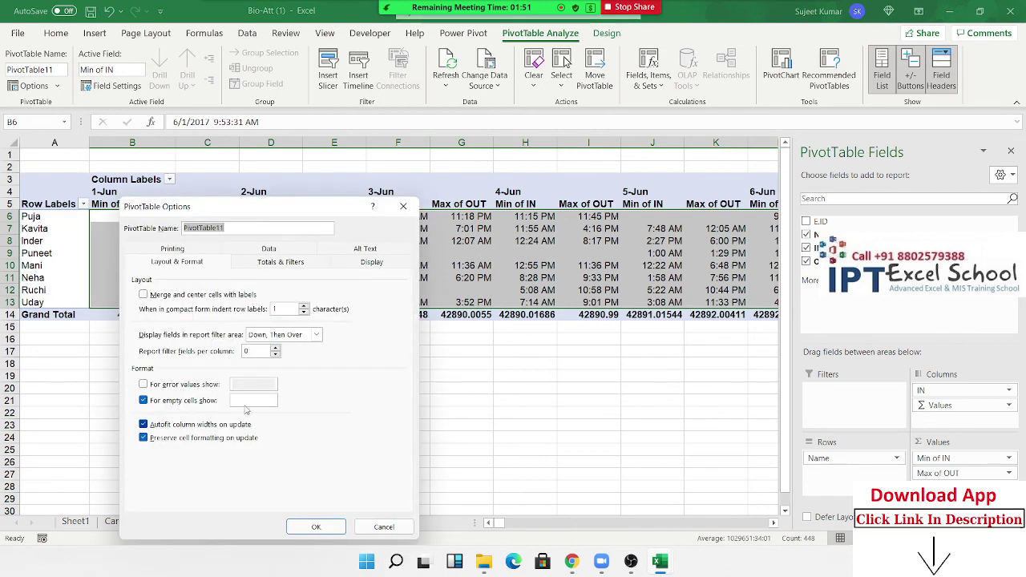
{"action": "left_click", "coordinate": [269, 262]}
{"action": "left_click", "coordinate": [217, 295]}
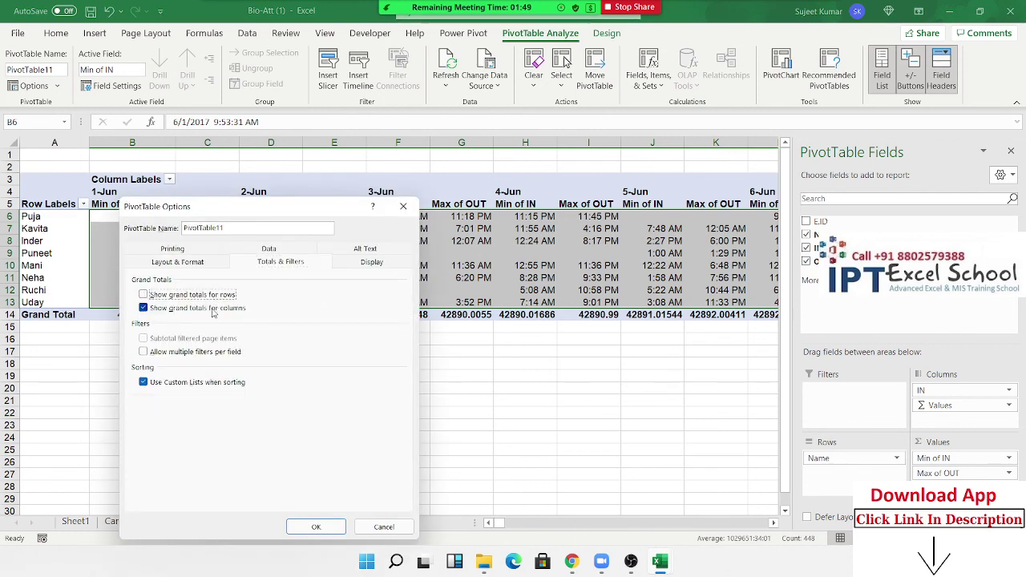
{"action": "left_click", "coordinate": [216, 308]}
{"action": "left_click", "coordinate": [315, 527]}
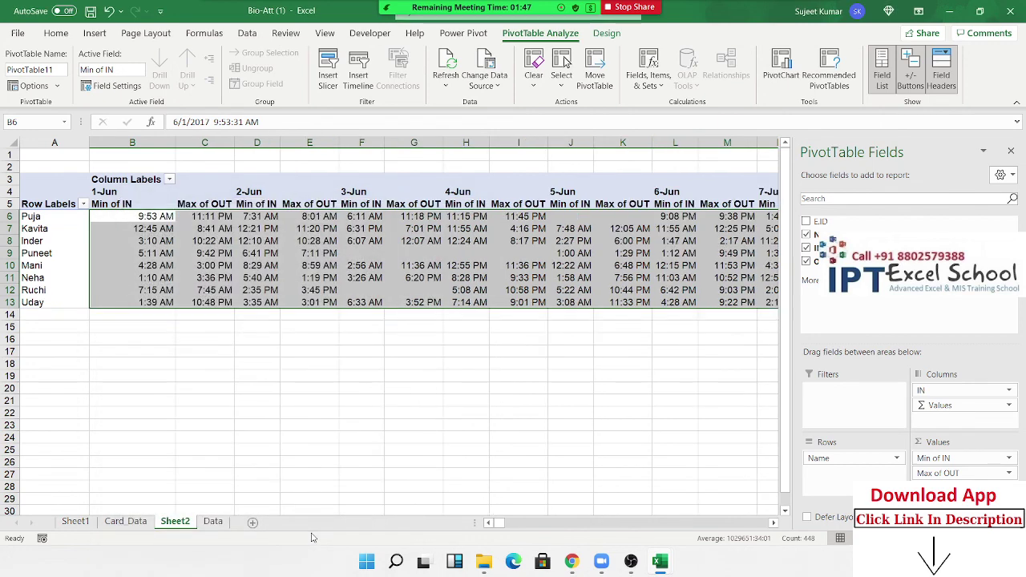
Rename the Min of IN header to IN and Max of OUT to Out.
{"action": "left_click", "coordinate": [128, 204]}
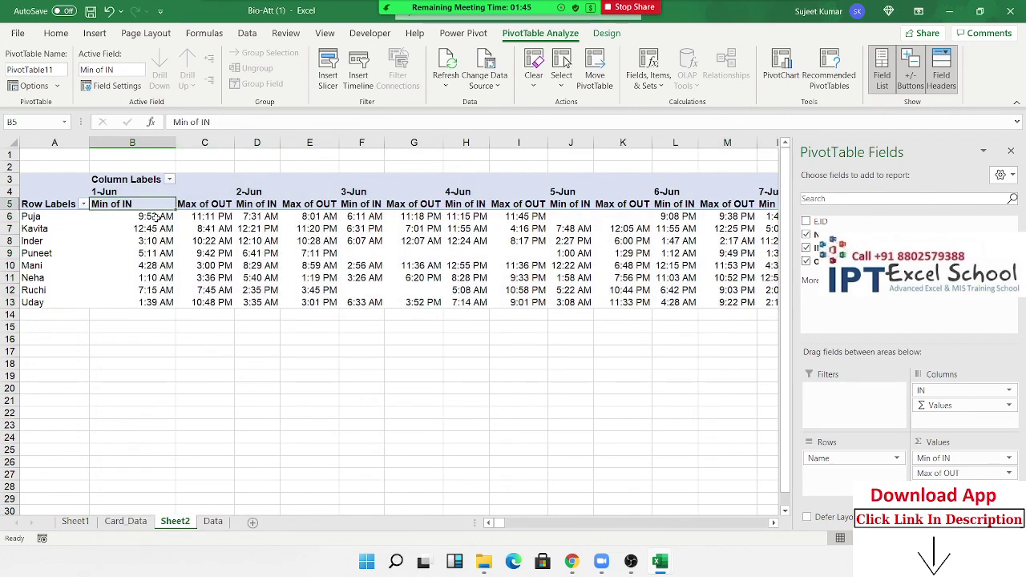
{"action": "type", "text": "IN"}
{"action": "key", "text": "Return"}
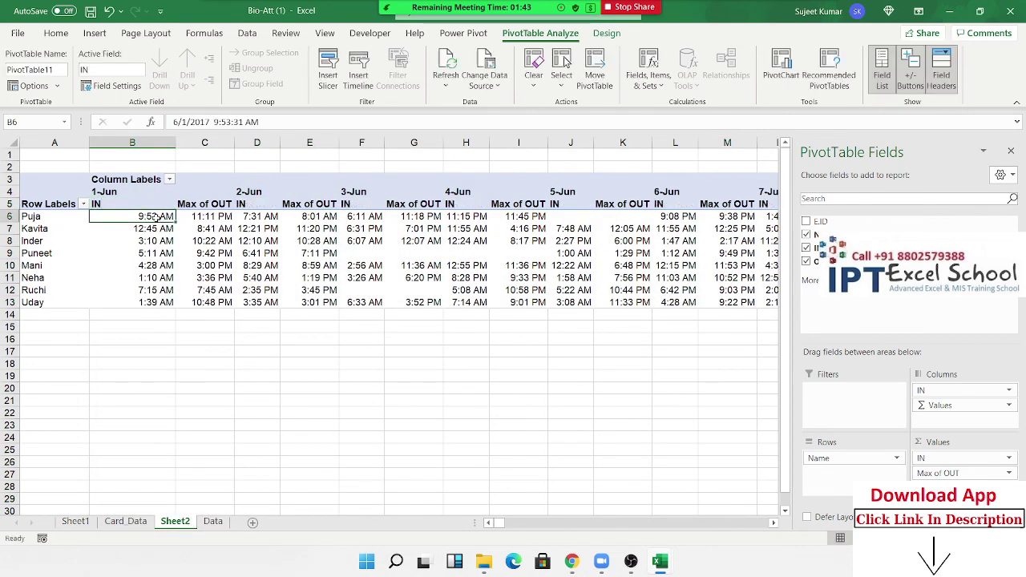
{"action": "left_click", "coordinate": [222, 207]}
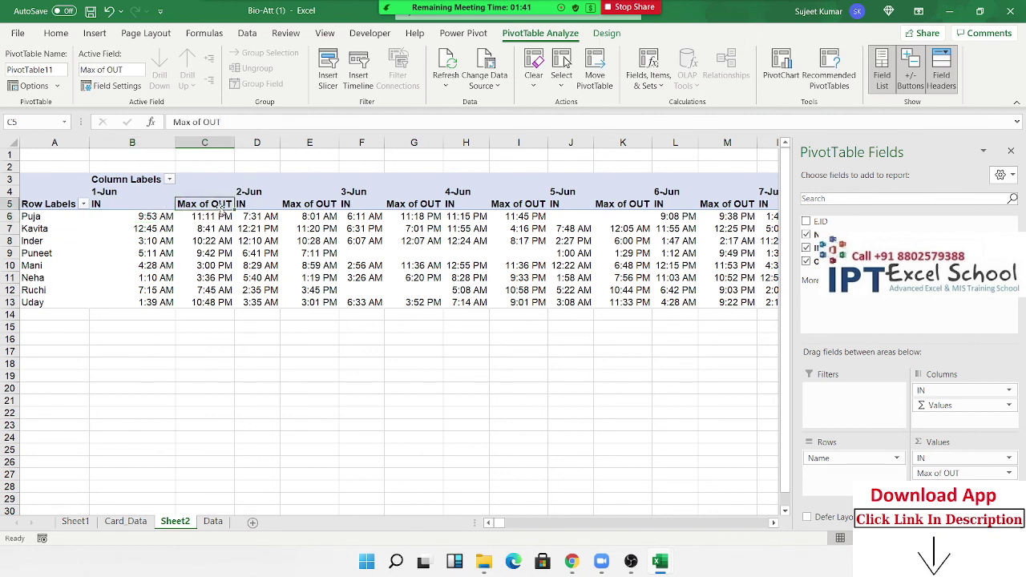
{"action": "type", "text": "Oy"}
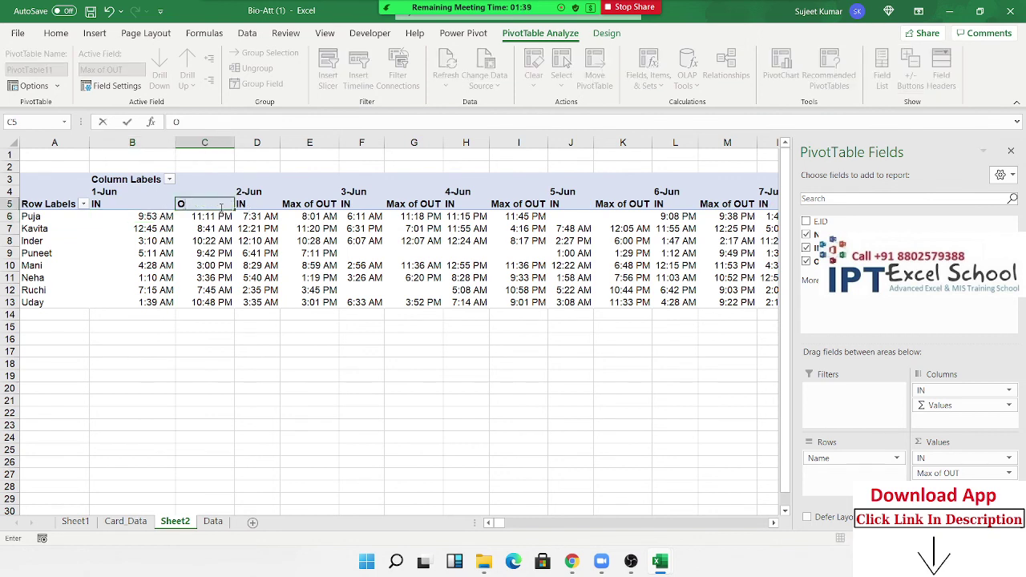
{"action": "key", "text": "Return"}
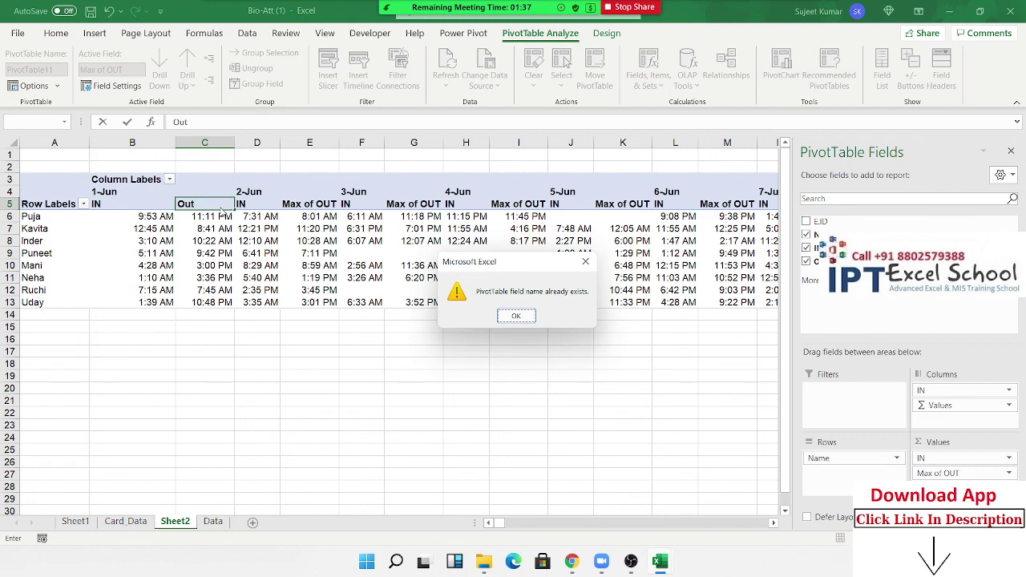
{"action": "key", "text": "Return"}
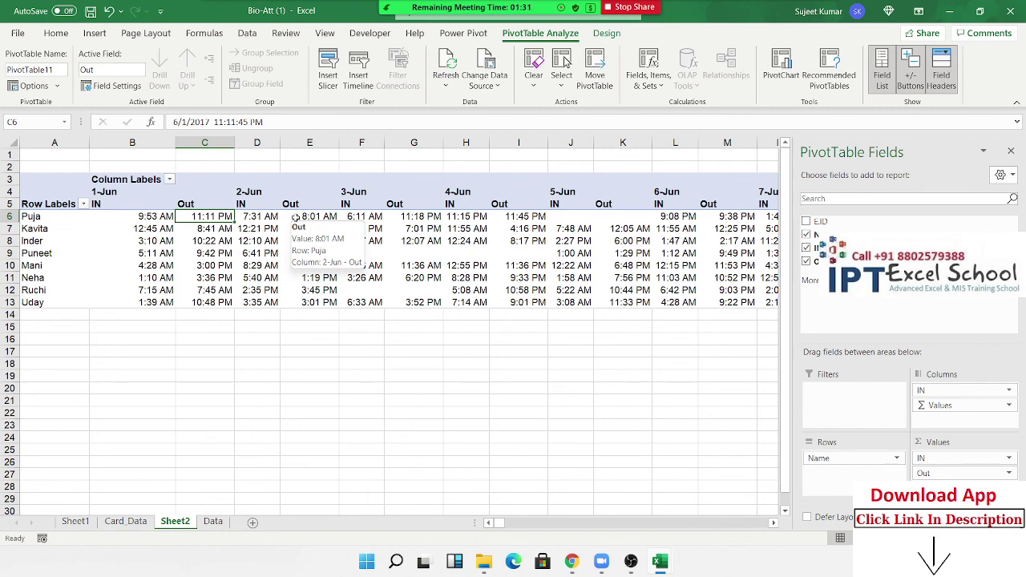
Set the pivot's 'For empty cells show' option to A.
{"action": "right_click", "coordinate": [241, 241]}
{"action": "left_click", "coordinate": [311, 453]}
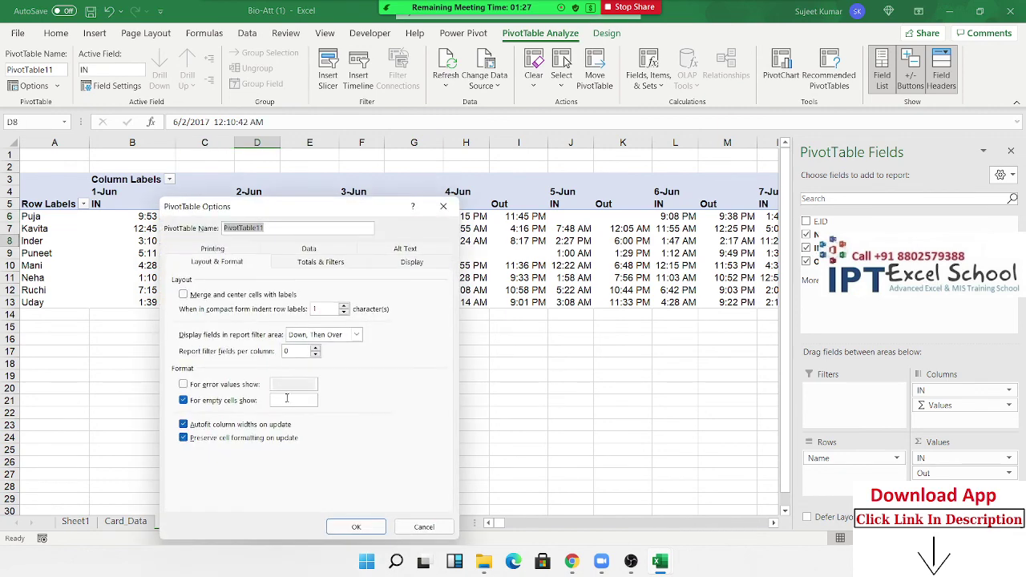
{"action": "left_click", "coordinate": [291, 402]}
{"action": "left_click", "coordinate": [343, 526]}
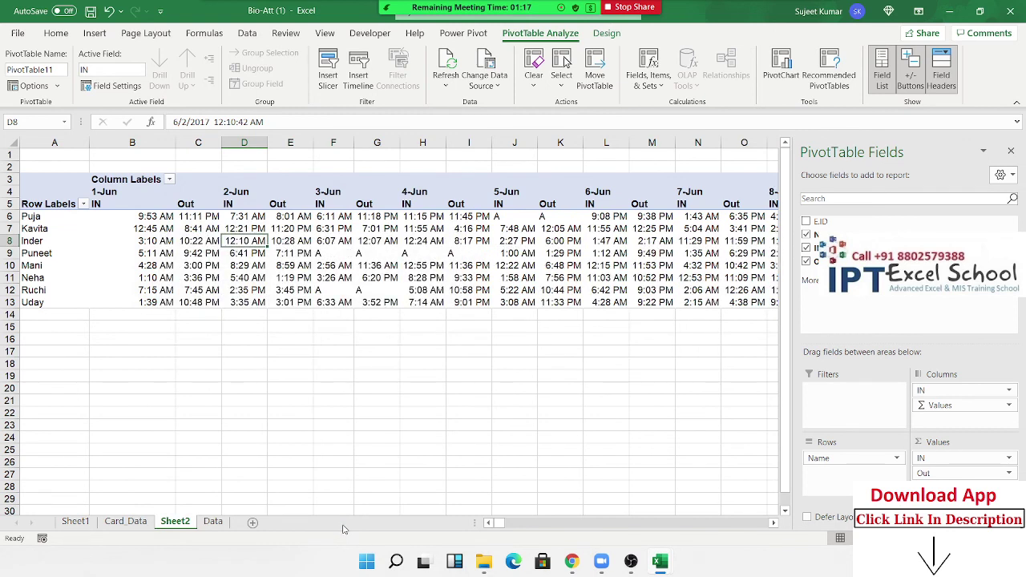
{"action": "mouse_move", "coordinate": [513, 6]}
{"action": "left_click", "coordinate": [818, 28]}
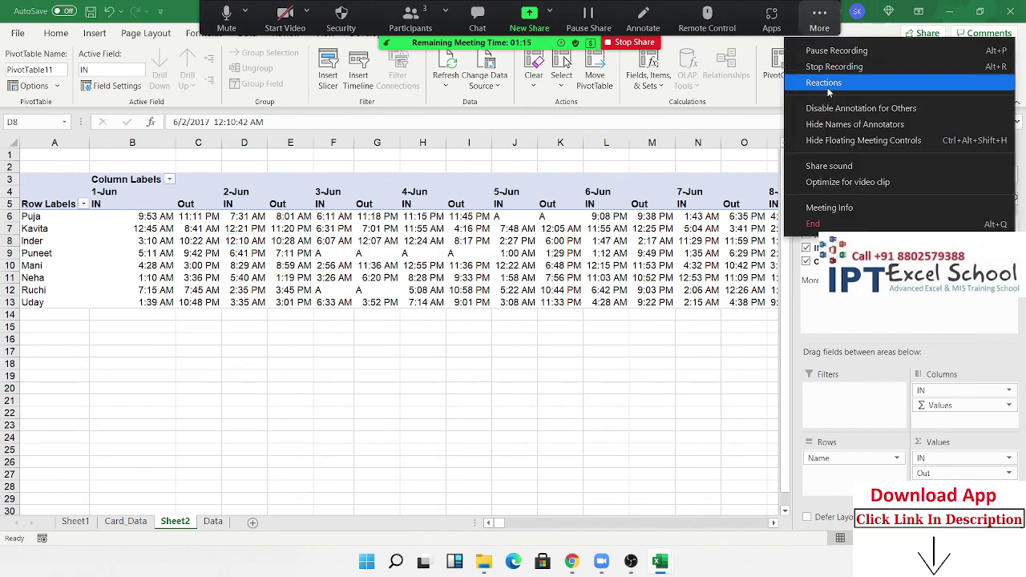
{"action": "left_click", "coordinate": [835, 67]}
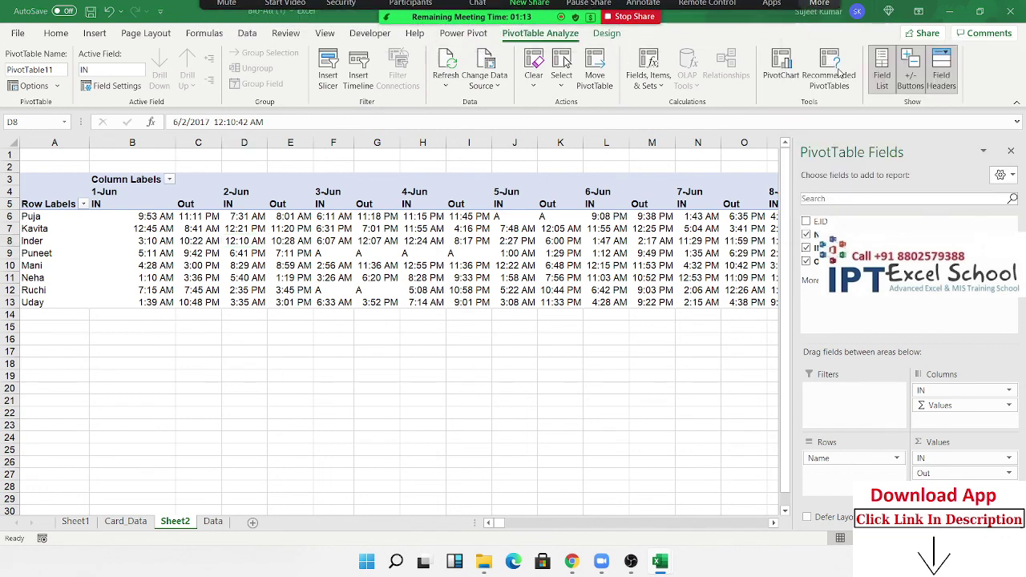